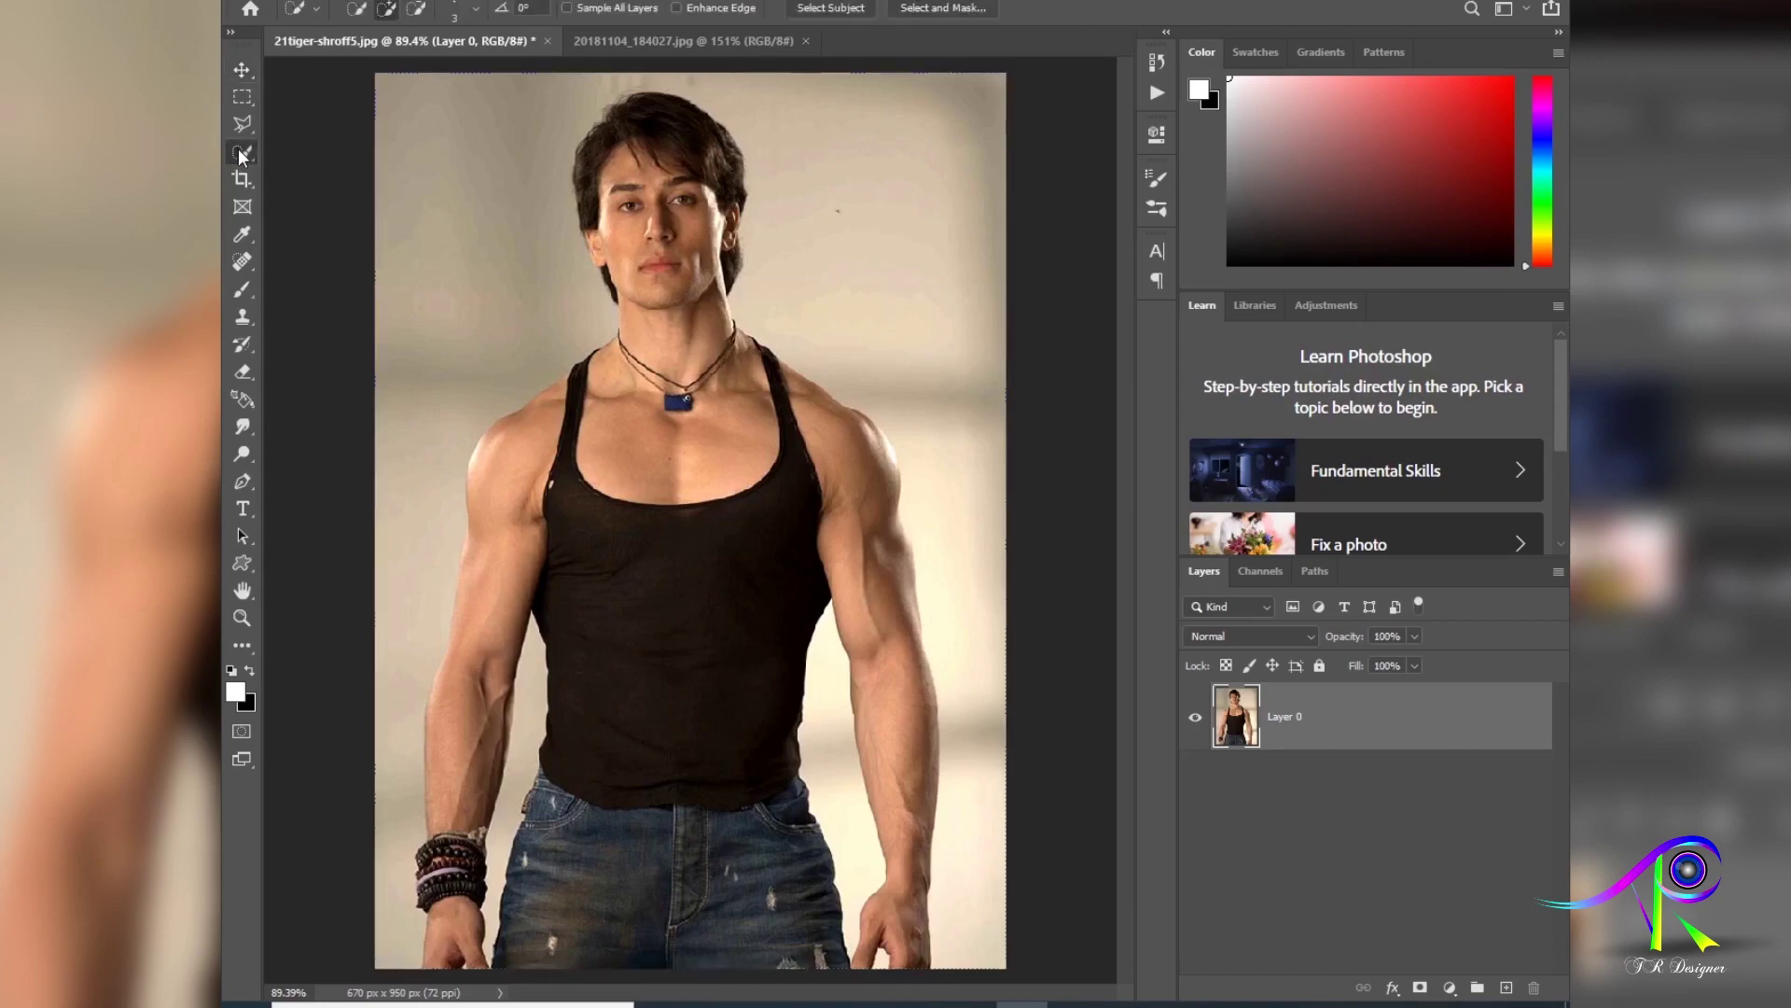
# Step: Choose the Quick Selection tool and adjust its brush size to 40 px
pyautogui.rightClick(238, 152)
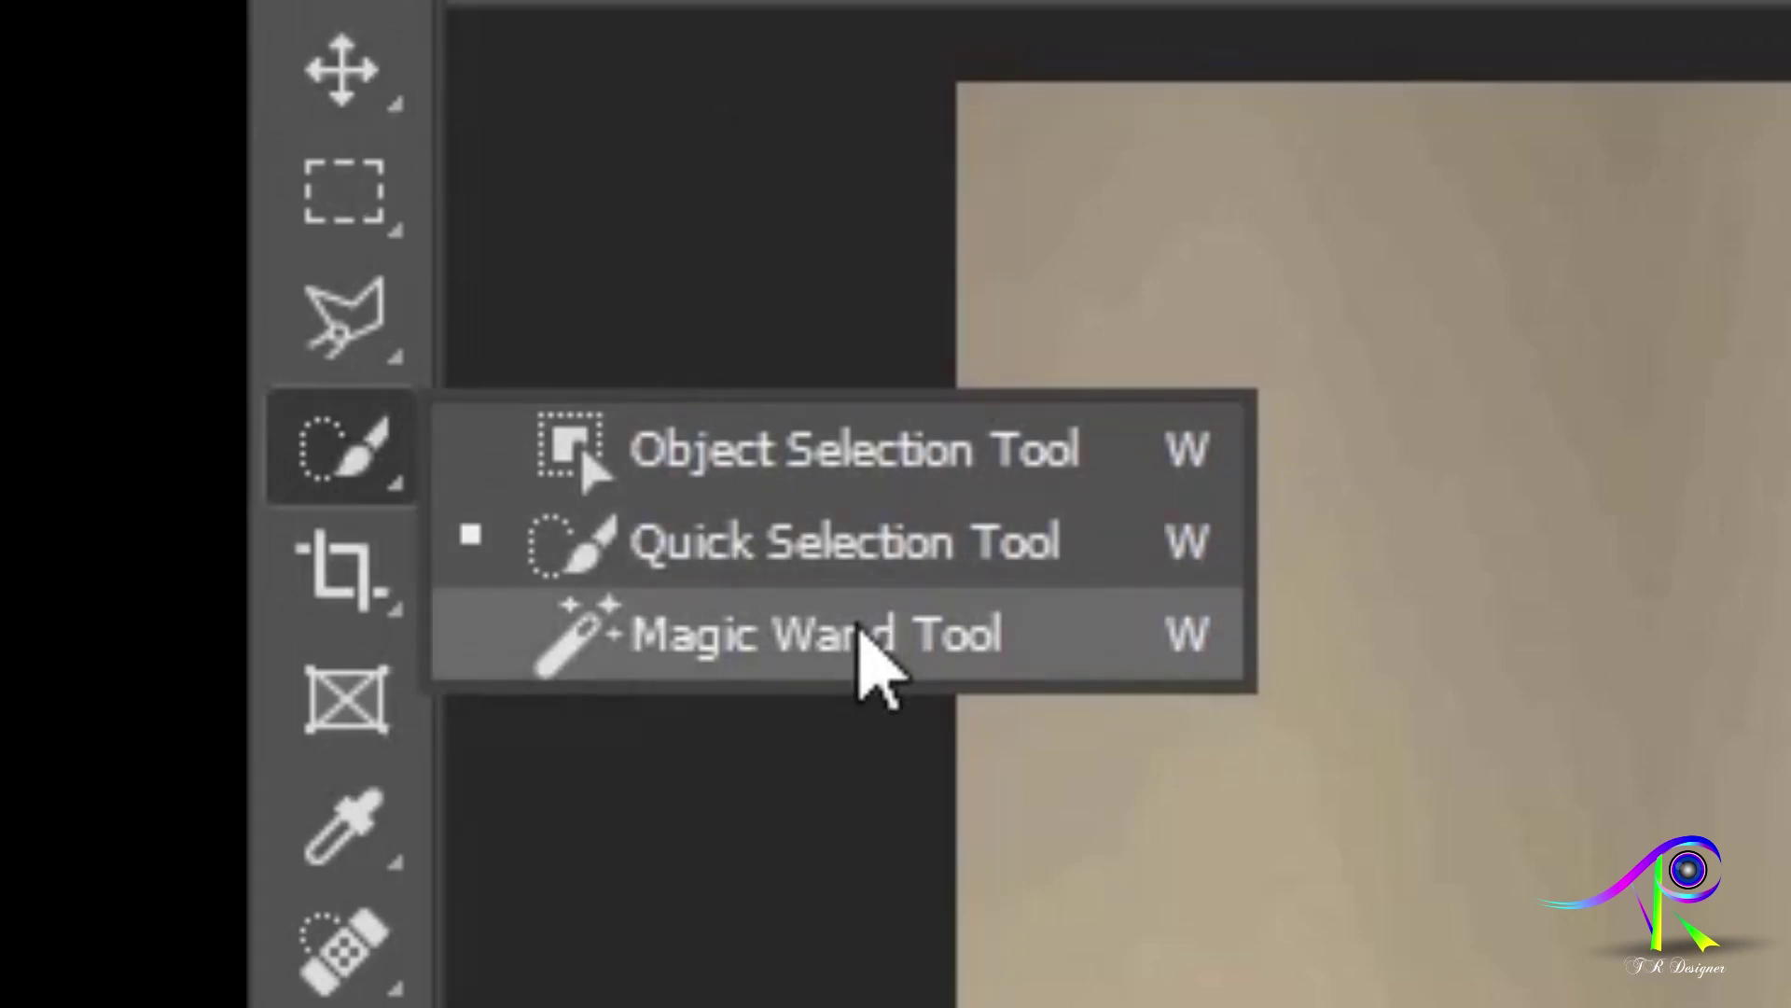
pyautogui.click(873, 551)
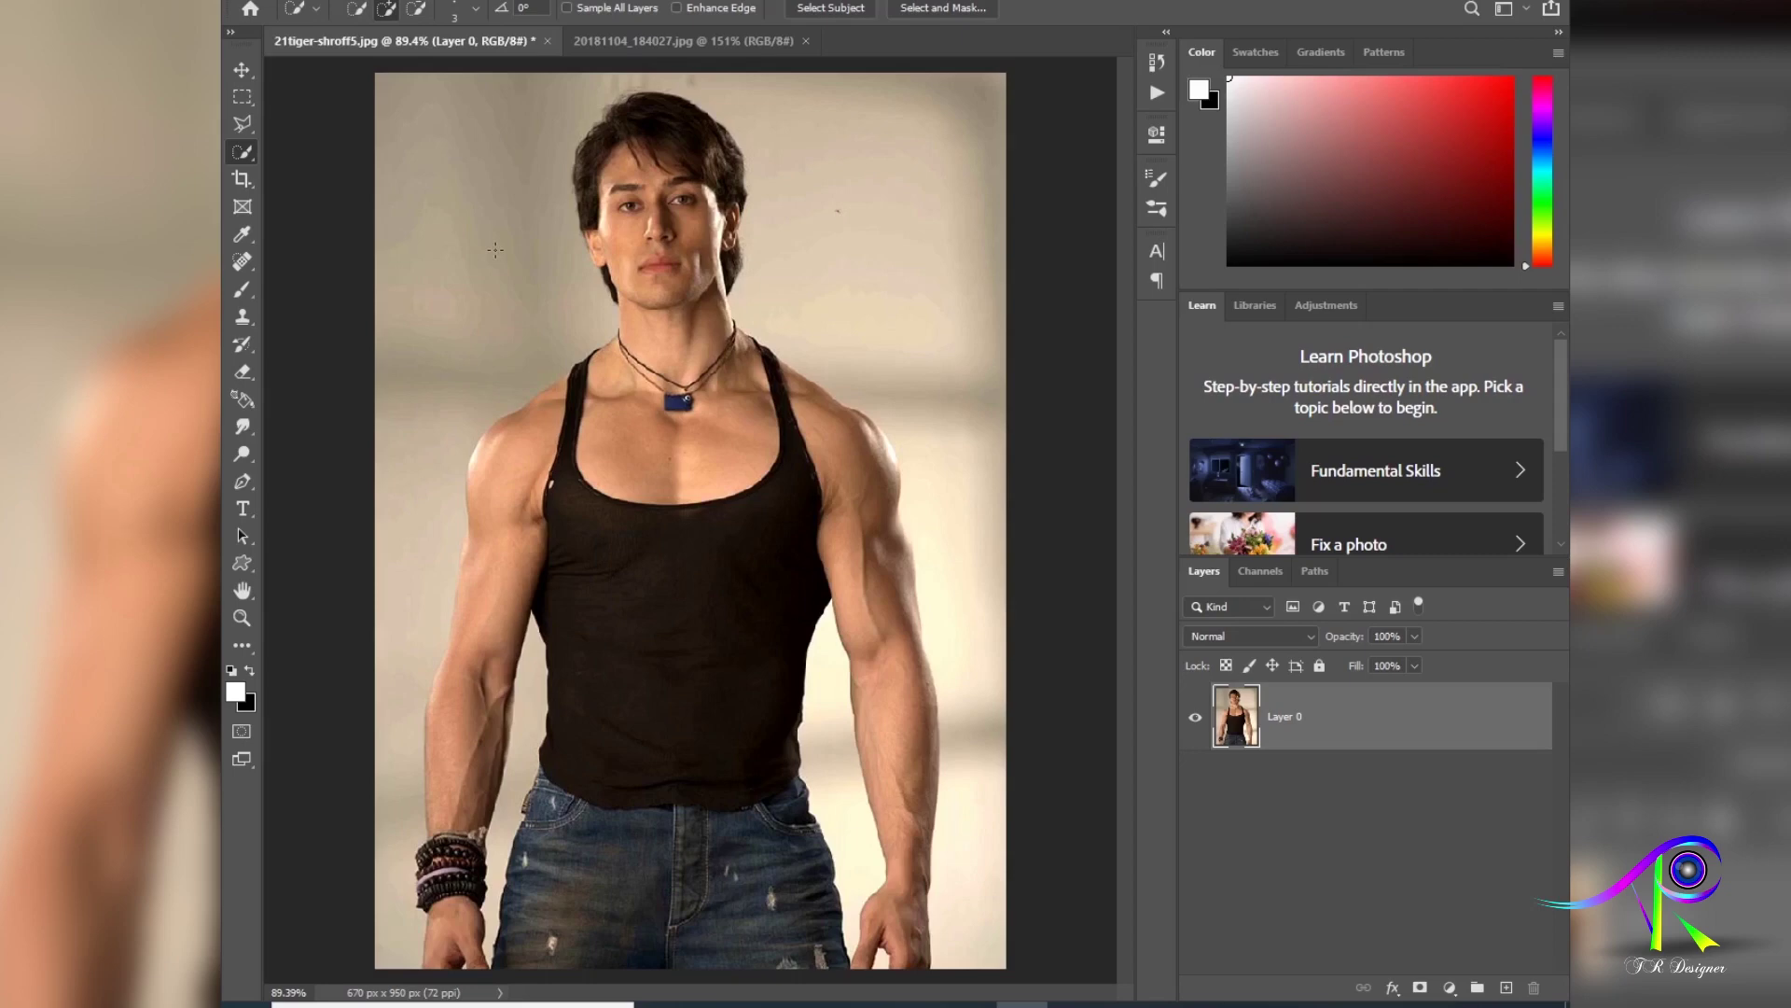
pyautogui.press(']')
pyautogui.press(']')
pyautogui.press(']')
pyautogui.press(']')
pyautogui.press(']')
pyautogui.press(']')
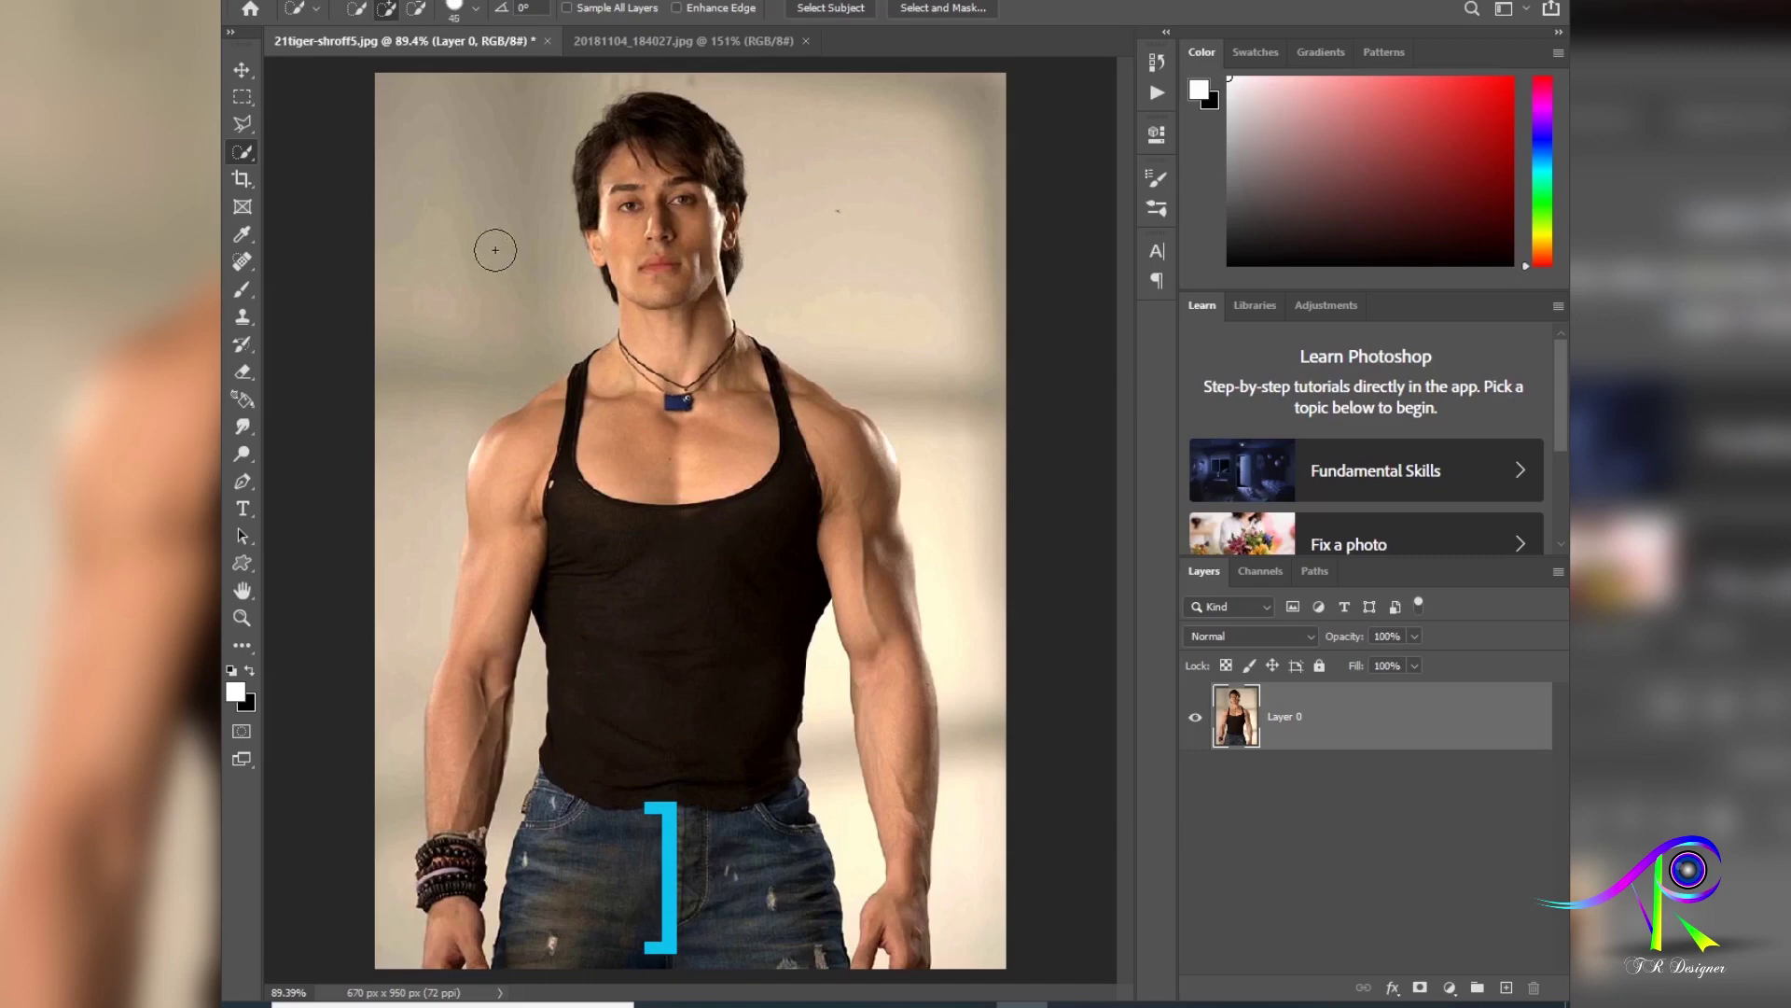
pyautogui.press(']')
pyautogui.press(']')
pyautogui.press(']')
pyautogui.press(']')
pyautogui.press(']')
pyautogui.press(']')
pyautogui.press(']')
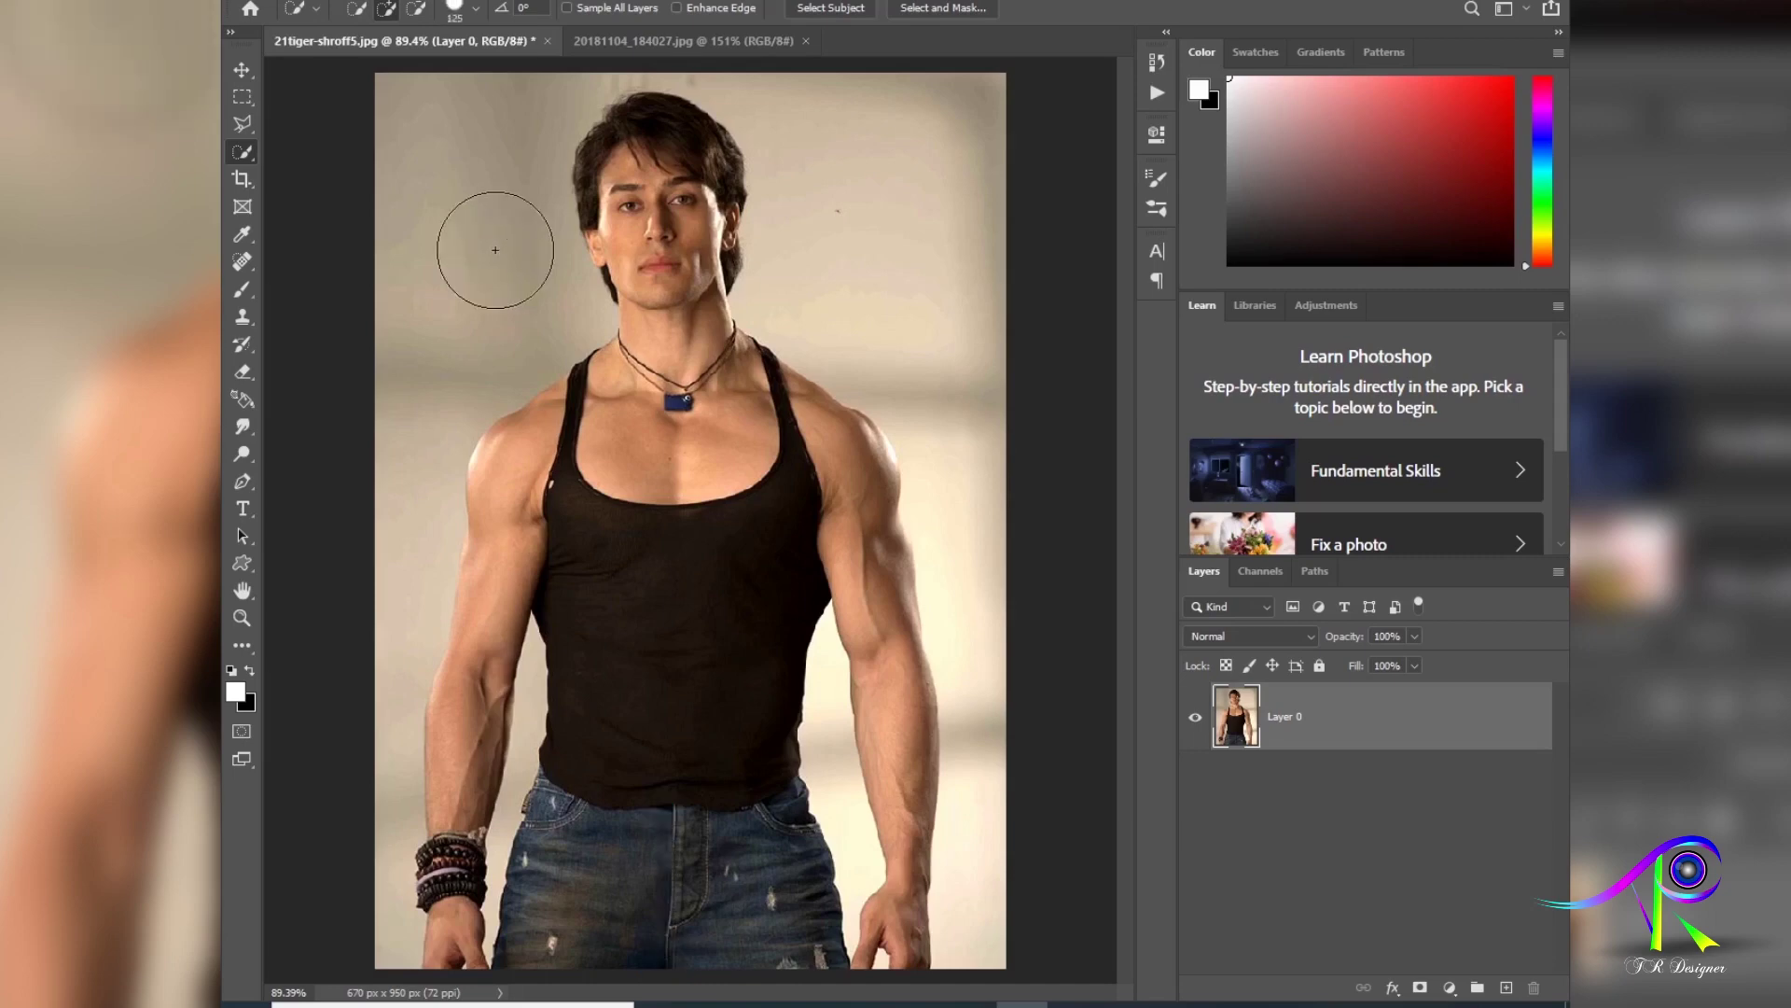
pyautogui.press('[')
pyautogui.press('[')
pyautogui.press('[')
pyautogui.press('[')
pyautogui.press('[')
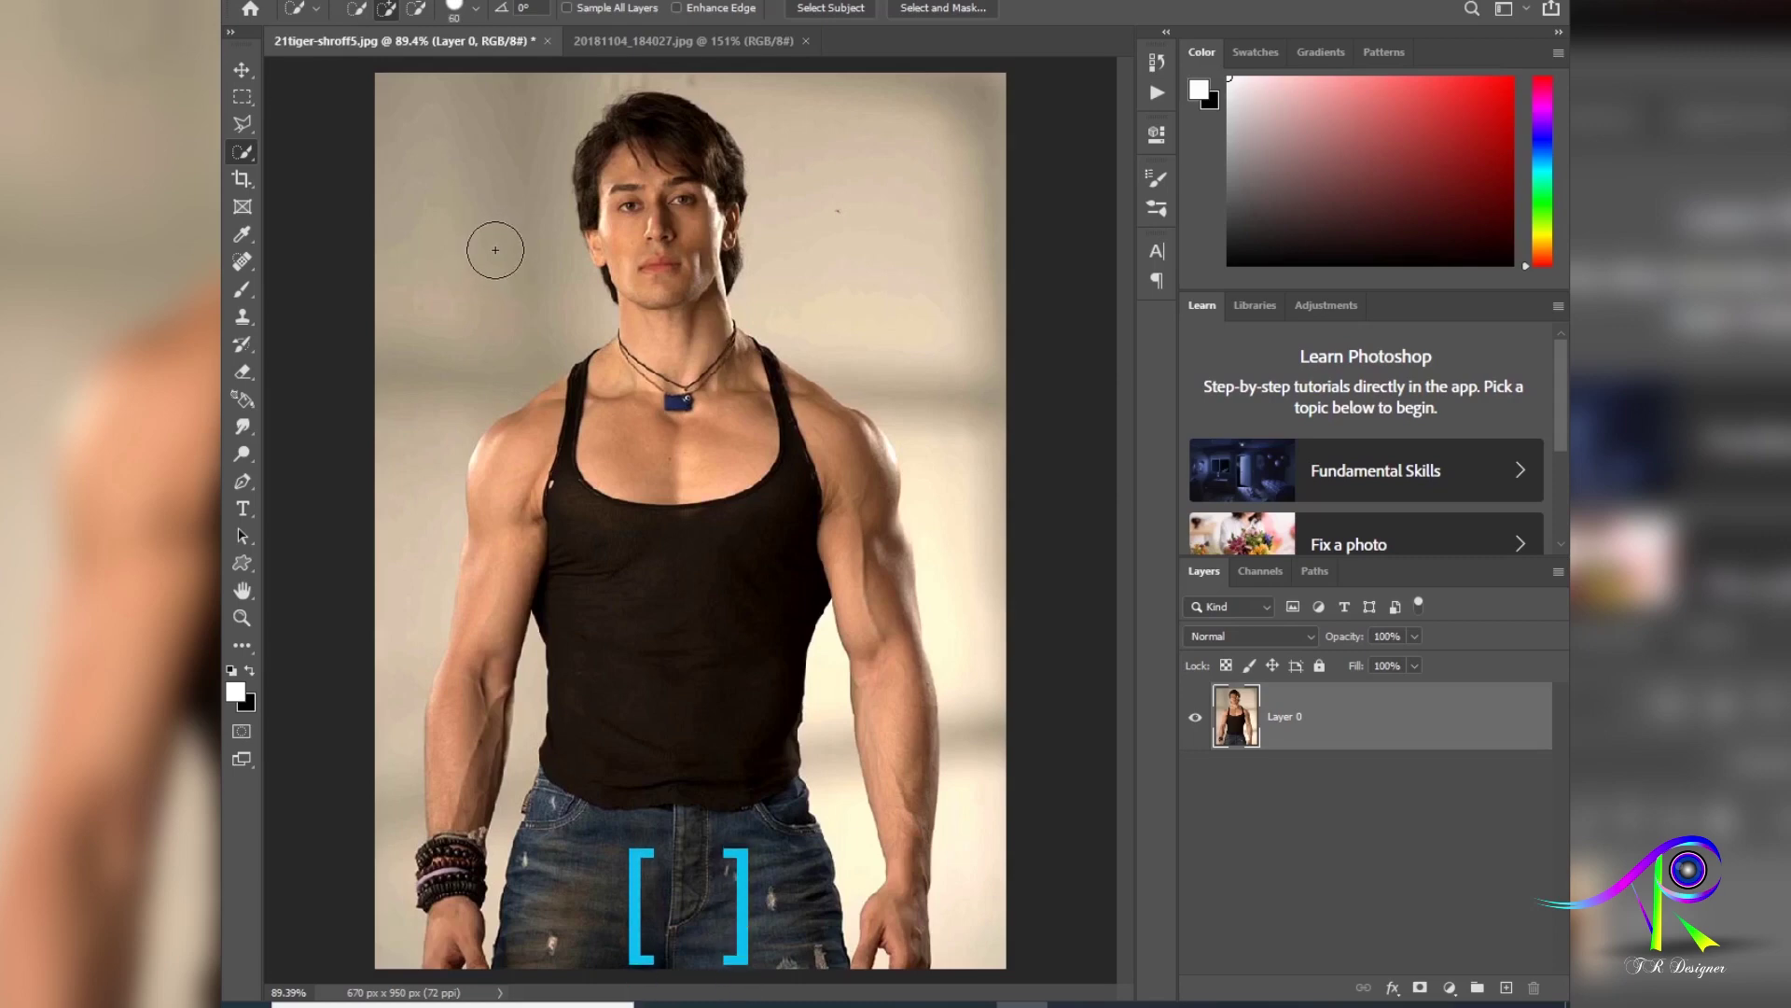
pyautogui.press(']')
pyautogui.press('[')
pyautogui.press(']')
pyautogui.press(']')
pyautogui.press(']')
pyautogui.press(']')
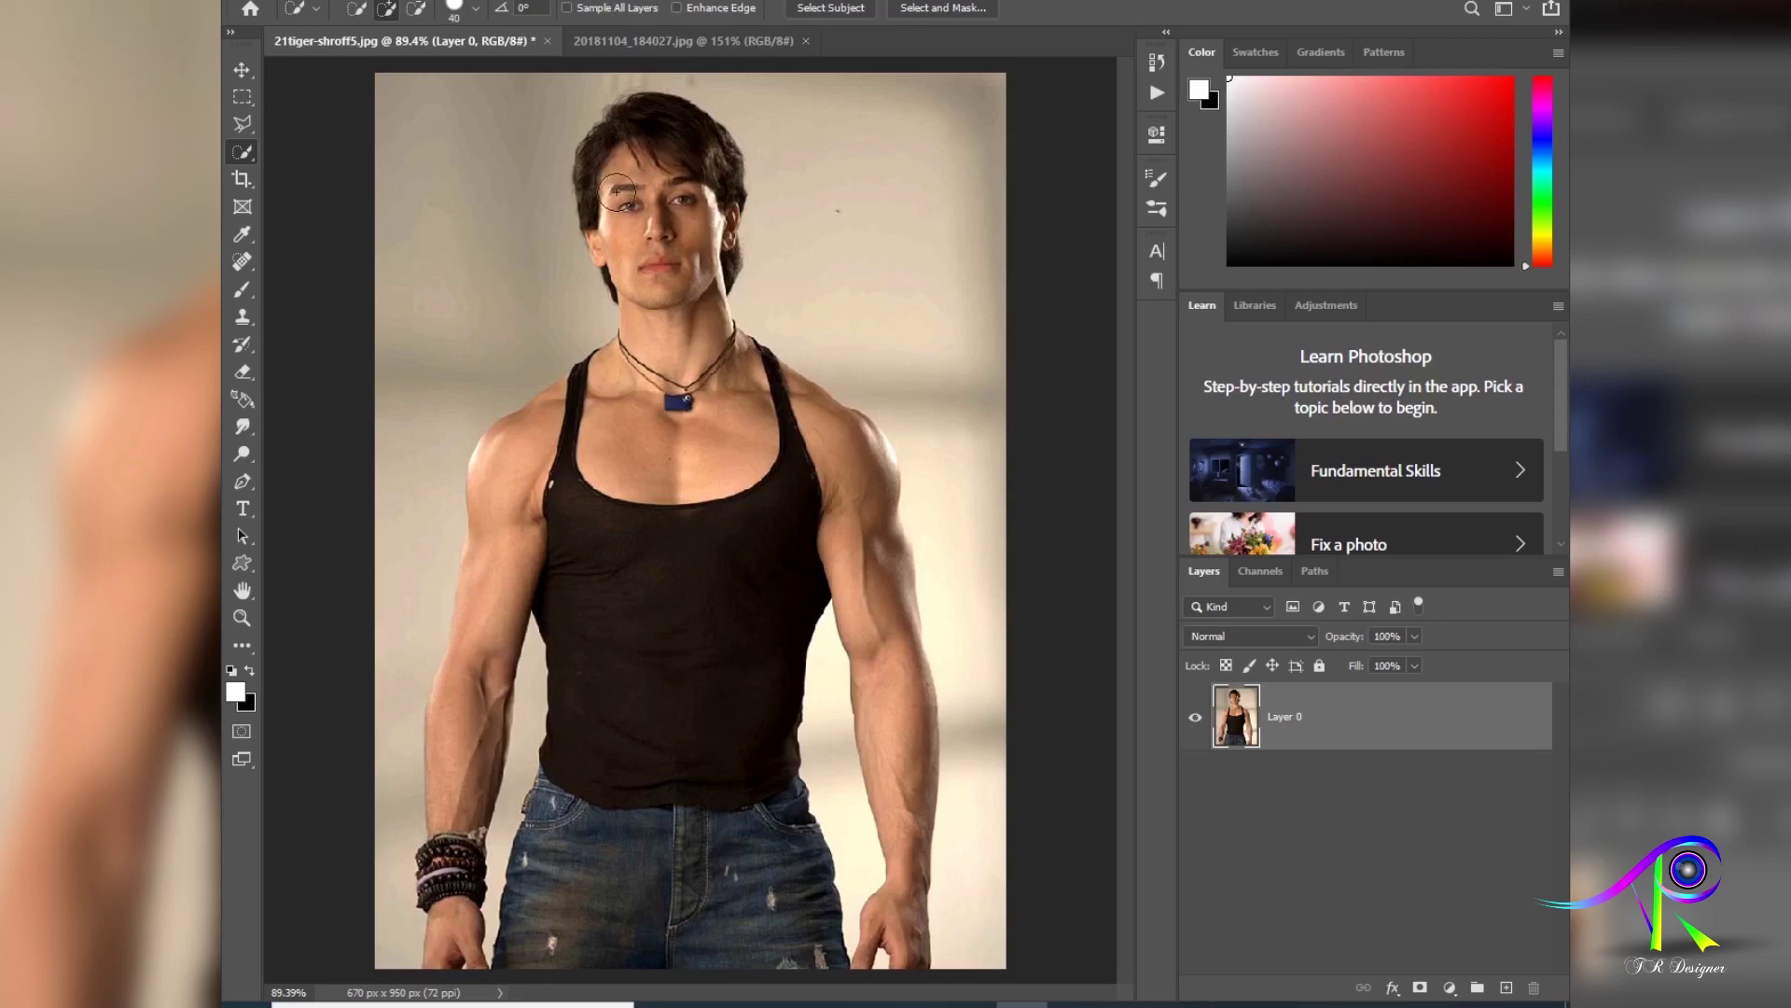
# Step: Select the man's hair, face, neck and upper chest, extending the selection into the shoulder on the bracelet-arm side
pyautogui.moveTo(621, 131)
pyautogui.mouseDown()
pyautogui.moveTo(667, 172)
pyautogui.moveTo(664, 295)
pyautogui.moveTo(728, 267)
pyautogui.moveTo(719, 254)
pyautogui.moveTo(695, 290)
pyautogui.moveTo(613, 275)
pyautogui.mouseUp()
pyautogui.press('[')
pyautogui.press('[')
pyautogui.press('[')
pyautogui.press('[')
pyautogui.press(']')
pyautogui.press(']')
pyautogui.press(']')
pyautogui.press(']')
pyautogui.press(']')
pyautogui.click(612, 419)
pyautogui.moveTo(555, 431); pyautogui.dragTo(515, 440)
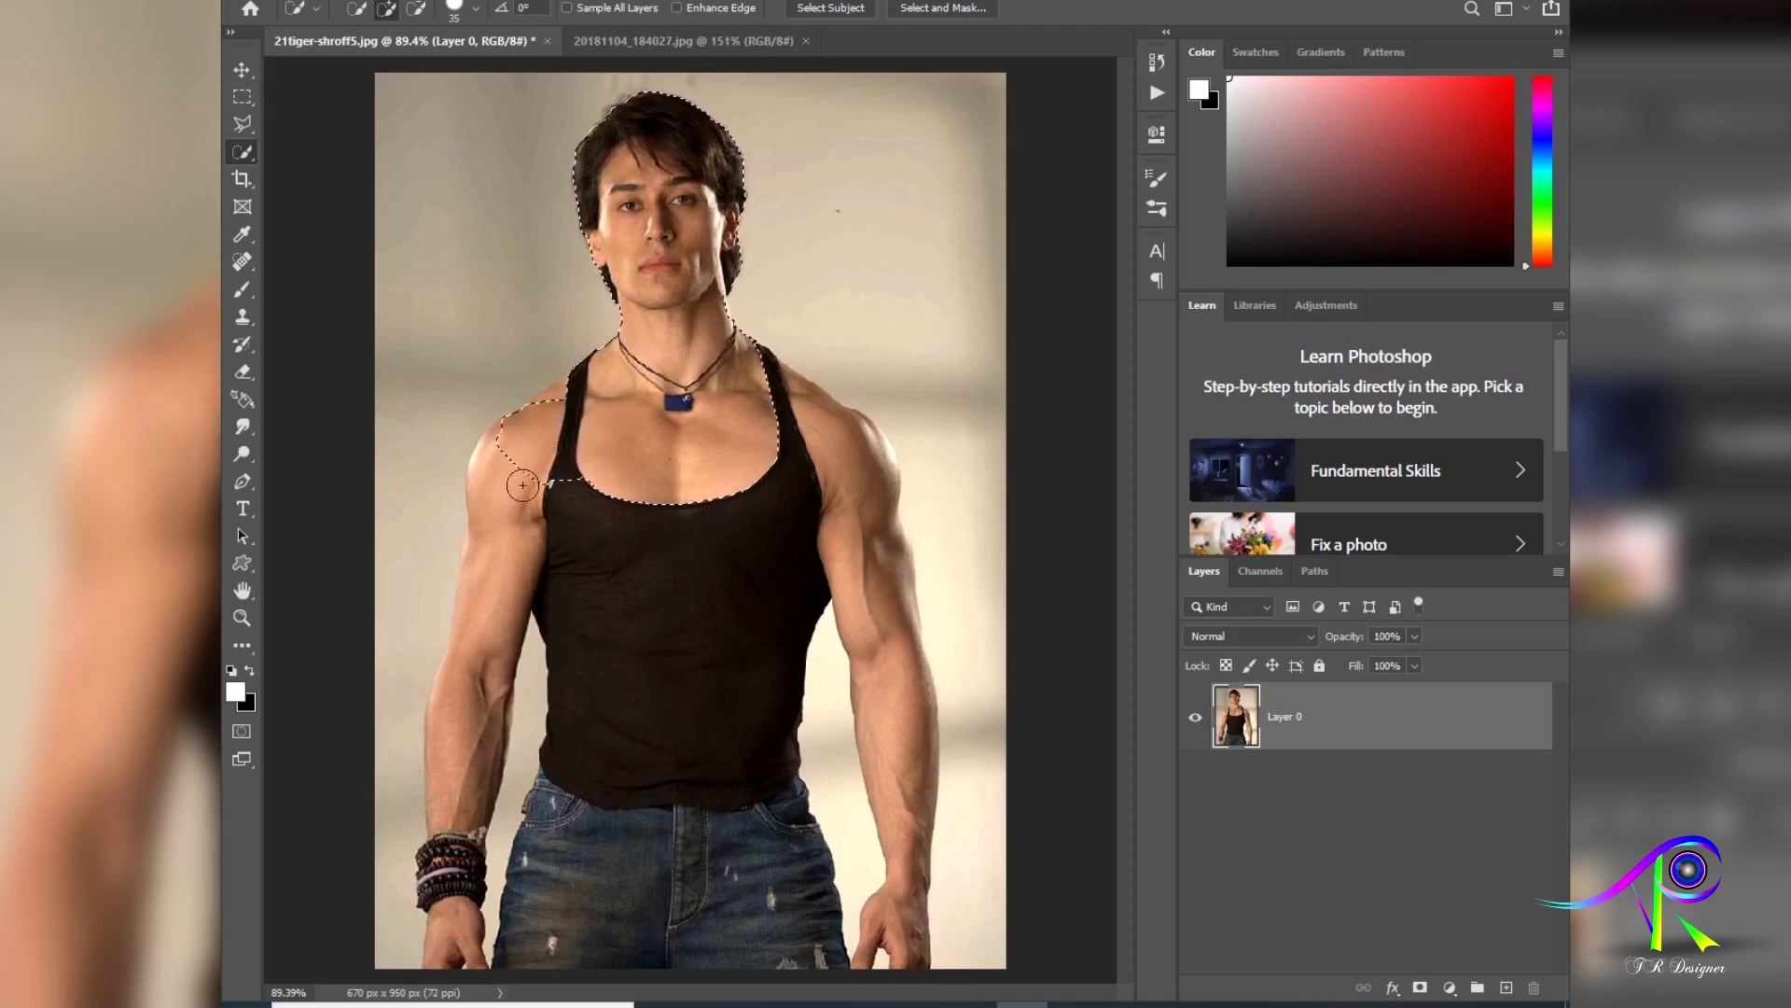
# Step: Add both arms and hands, the black tank top and the jeans to the selection
pyautogui.moveTo(509, 516)
pyautogui.mouseDown()
pyautogui.moveTo(502, 614)
pyautogui.moveTo(449, 835)
pyautogui.moveTo(473, 936)
pyautogui.mouseUp()
pyautogui.moveTo(569, 362)
pyautogui.mouseDown()
pyautogui.moveTo(663, 612)
pyautogui.moveTo(721, 601)
pyautogui.mouseUp()
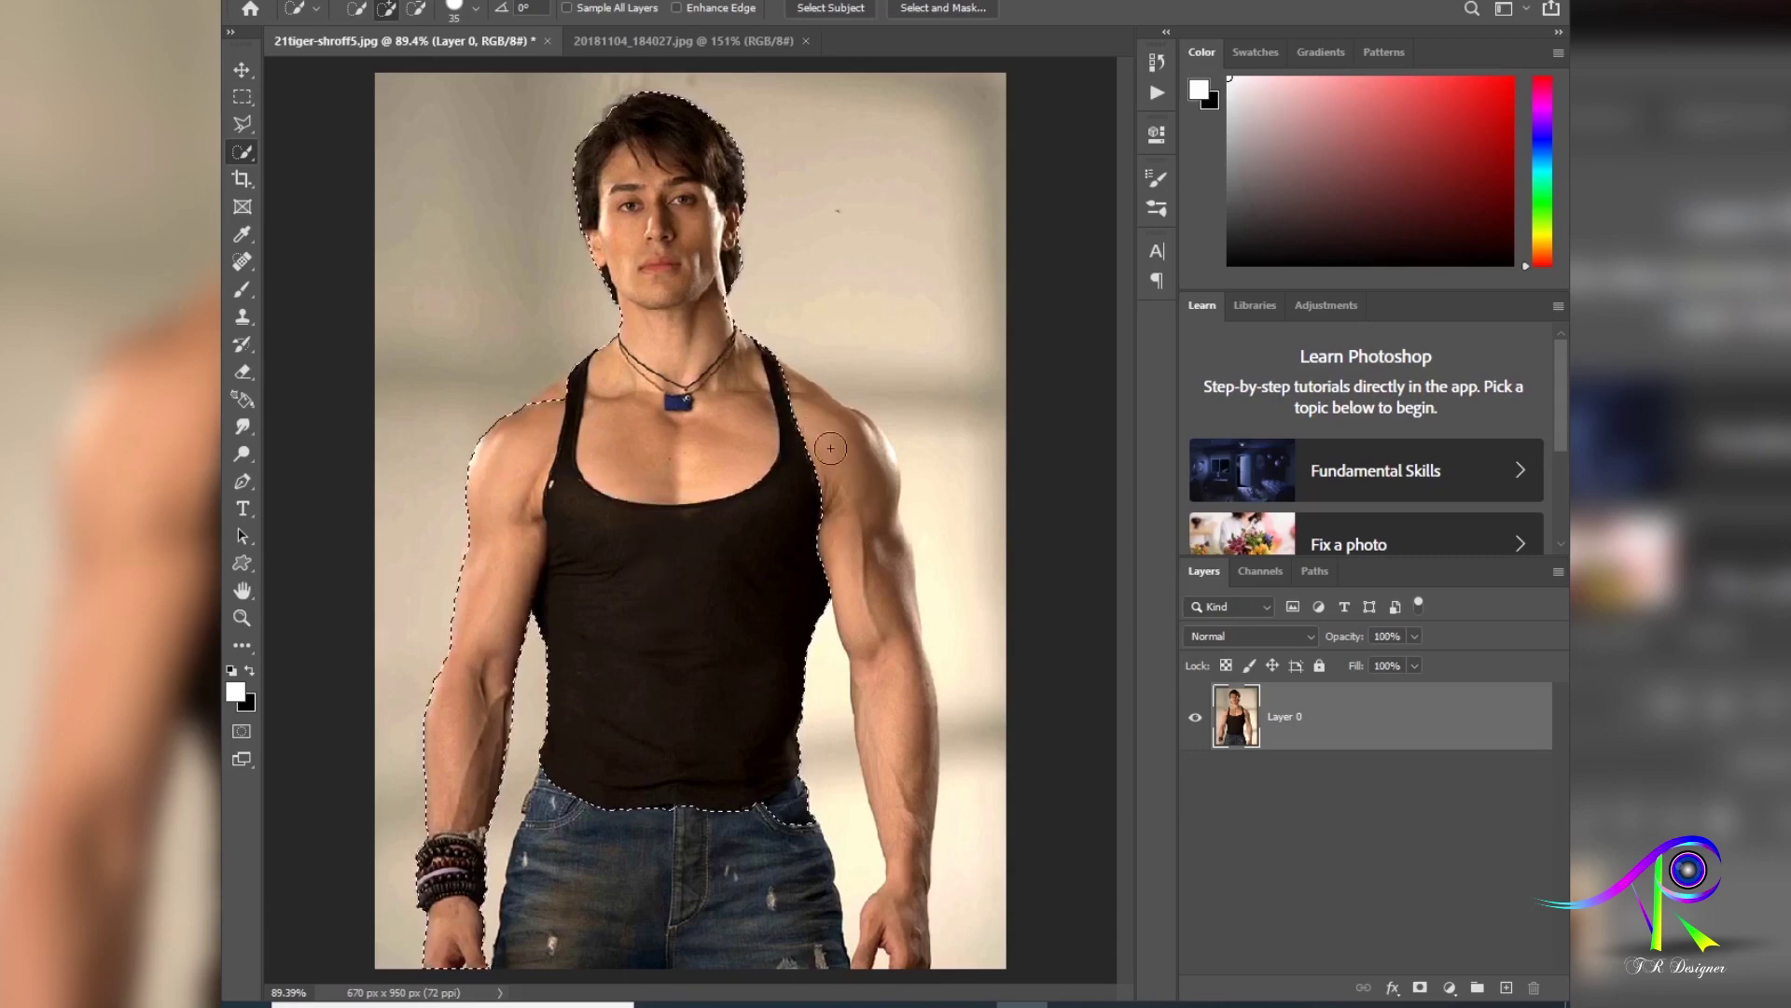
pyautogui.moveTo(830, 448); pyautogui.dragTo(891, 644)
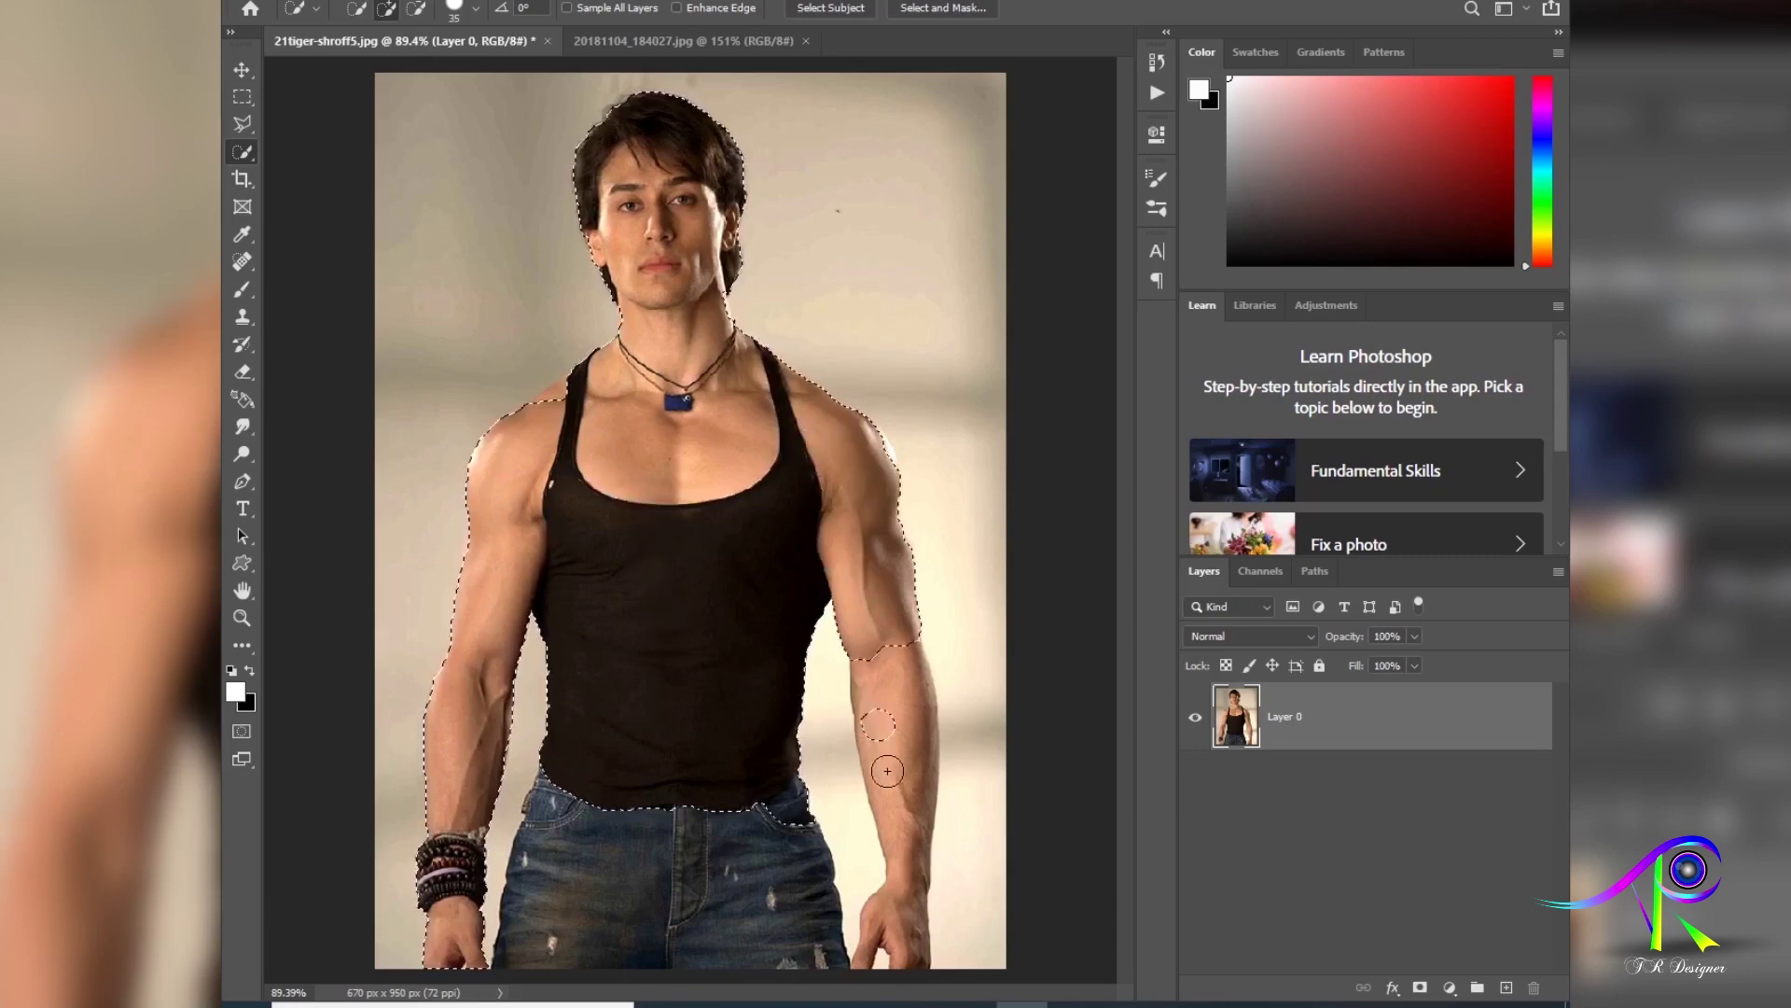
pyautogui.moveTo(887, 771)
pyautogui.mouseDown()
pyautogui.moveTo(864, 838)
pyautogui.moveTo(877, 970)
pyautogui.mouseUp()
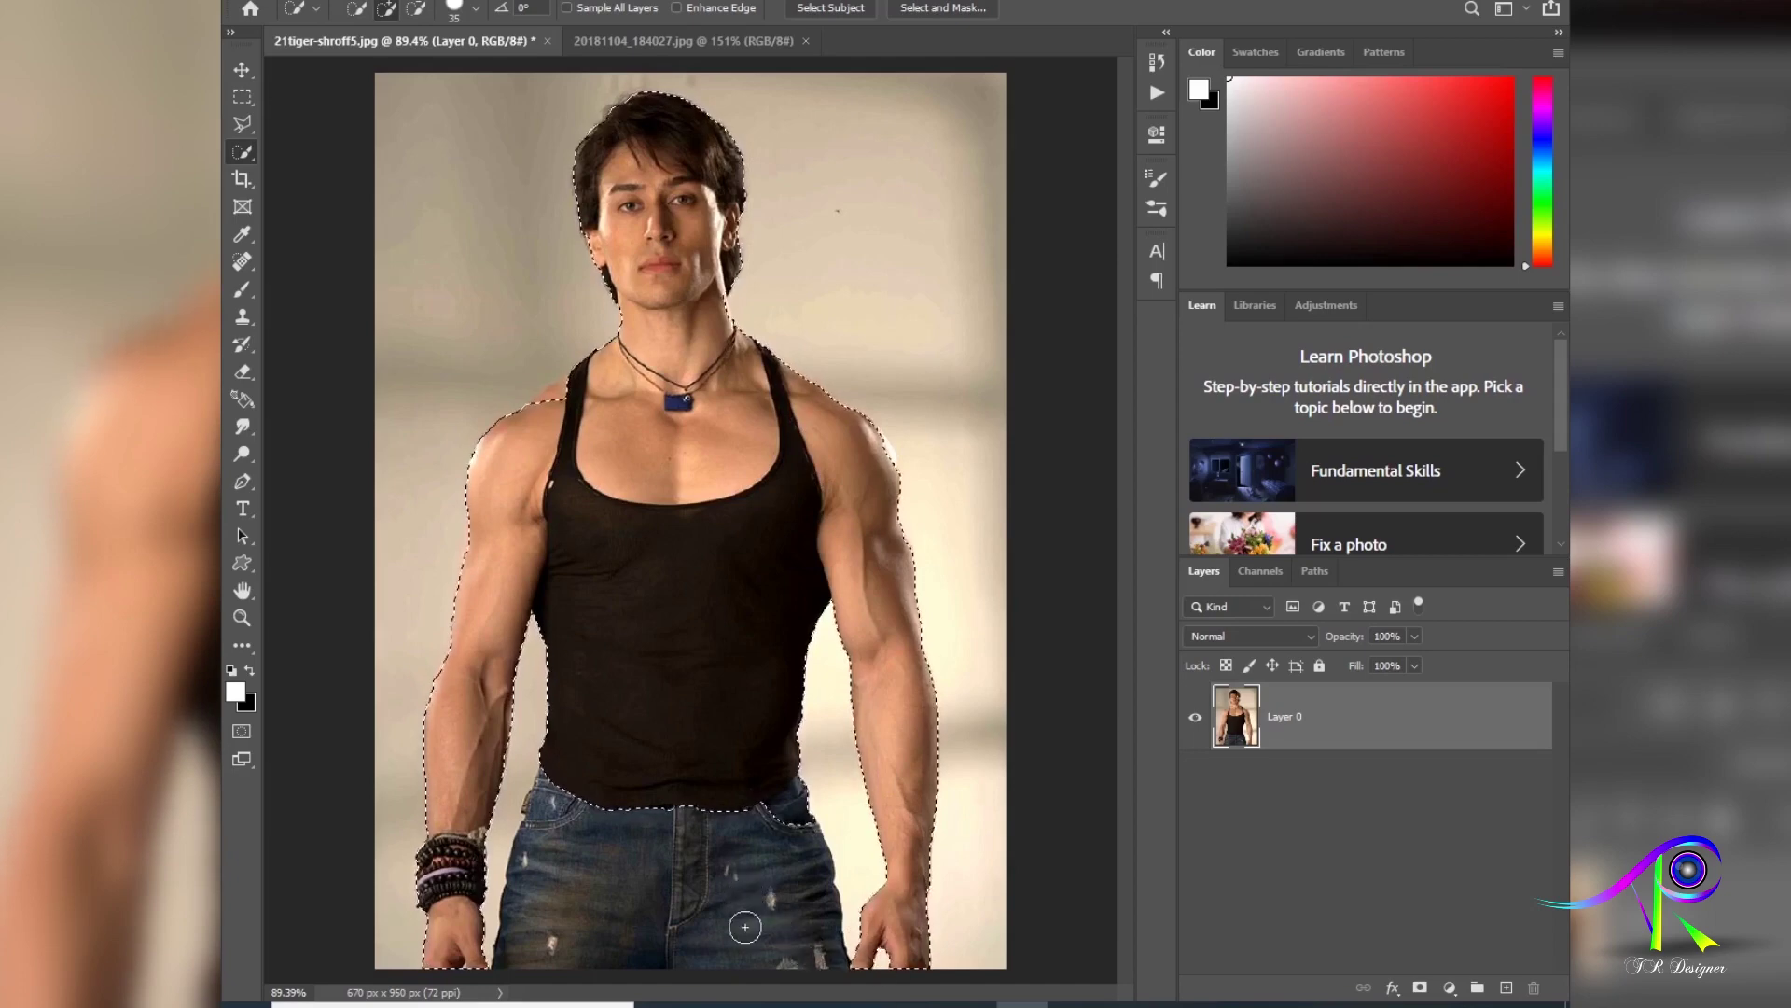
pyautogui.moveTo(745, 927)
pyautogui.mouseDown()
pyautogui.moveTo(489, 900)
pyautogui.moveTo(712, 812)
pyautogui.mouseUp()
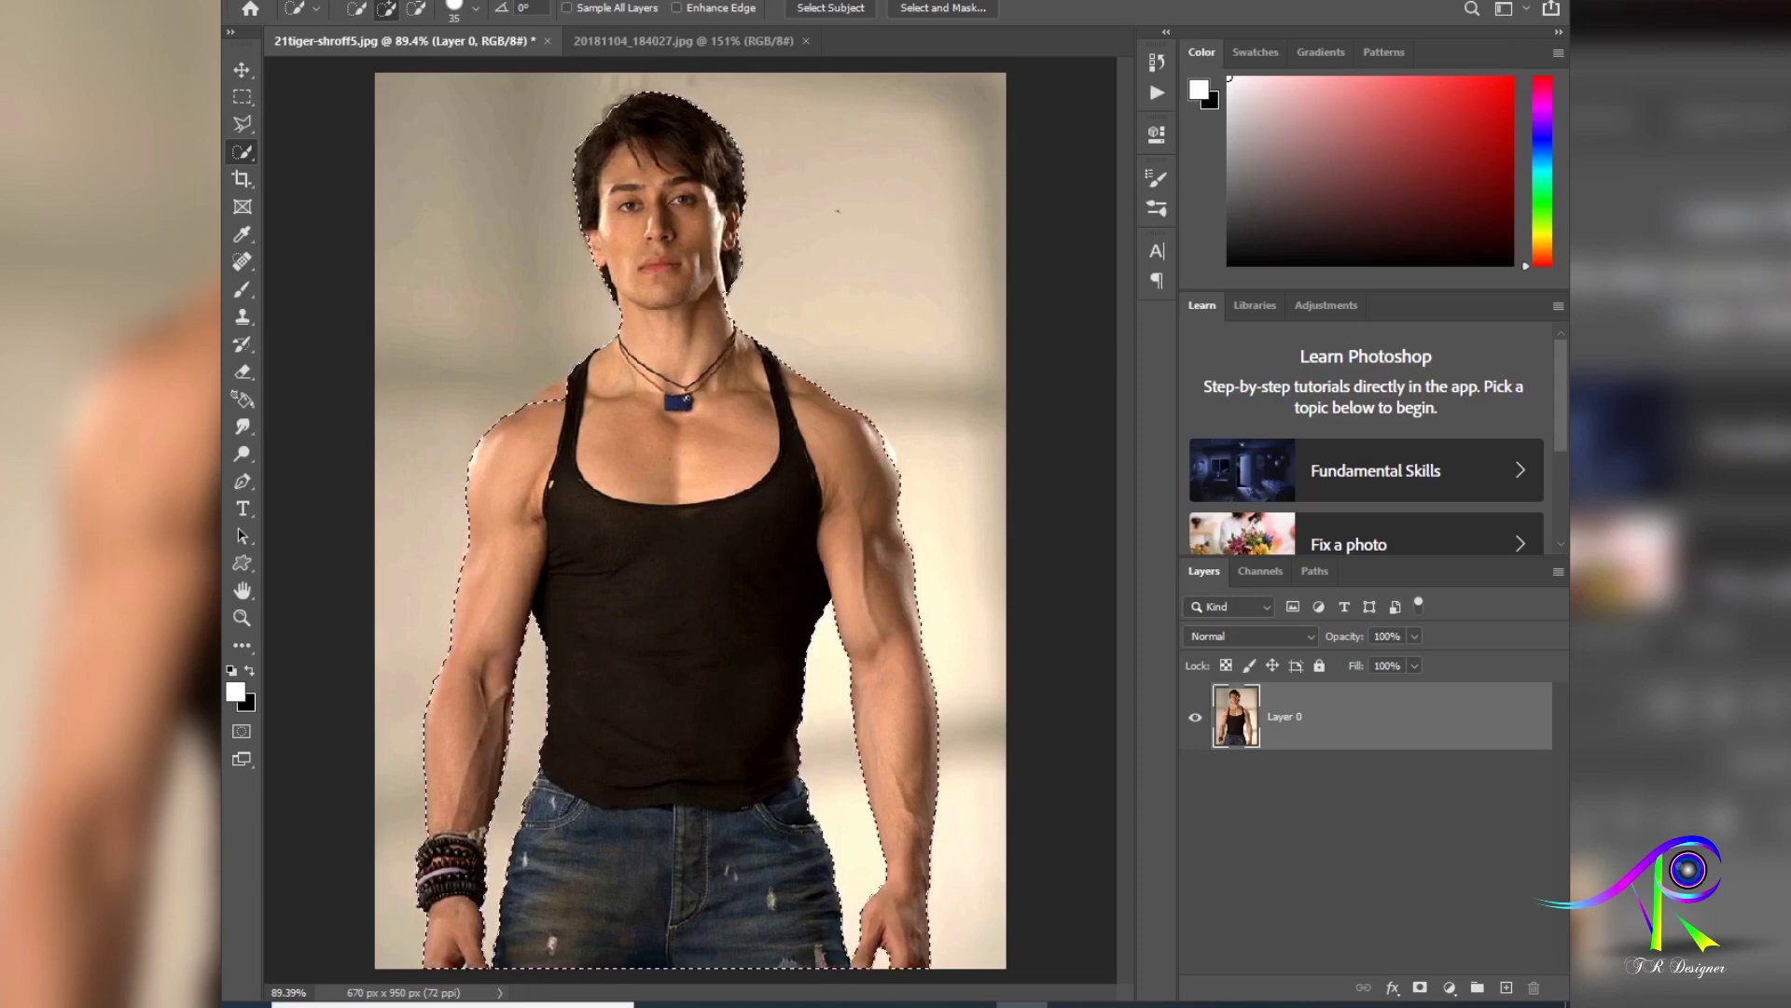
# Step: Subtract the small background gap between the fingers of the bracelet hand from the selection, reducing the brush to 2 px
pyautogui.hotkey('ctrl', '+')
pyautogui.hotkey('ctrl', '+')
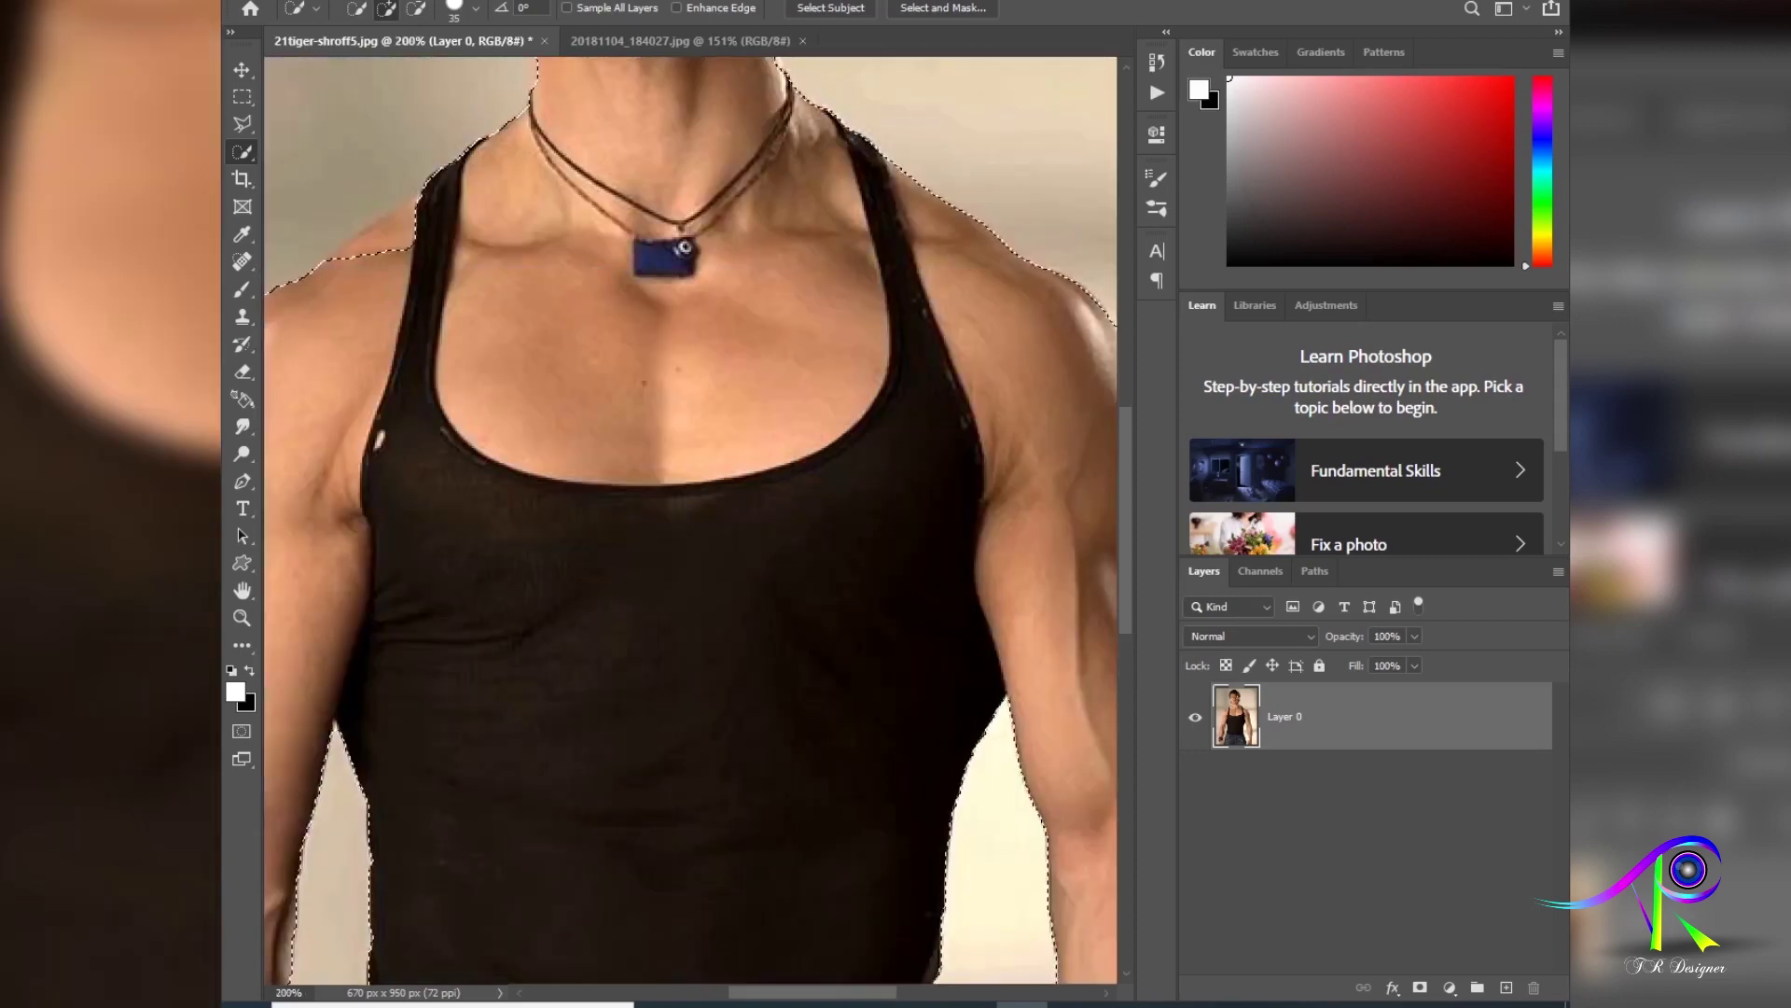
pyautogui.moveTo(409, 947); pyautogui.dragTo(666, 282)
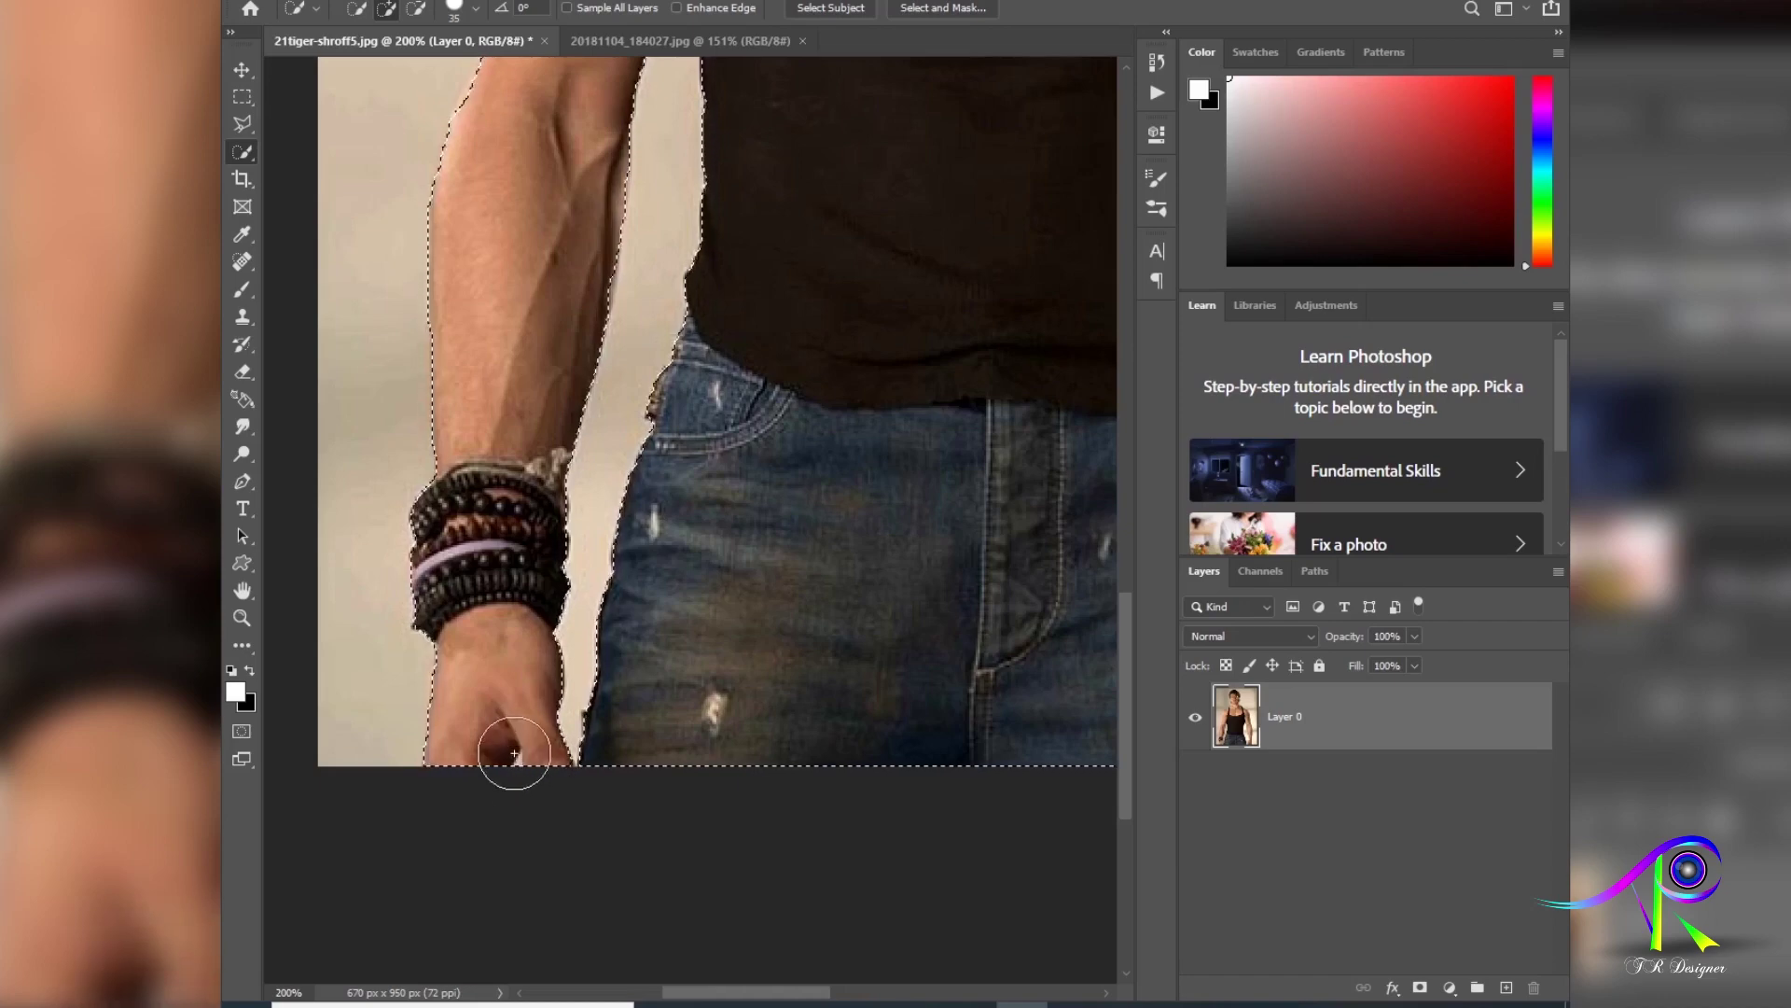
pyautogui.hotkey('ctrl', '+')
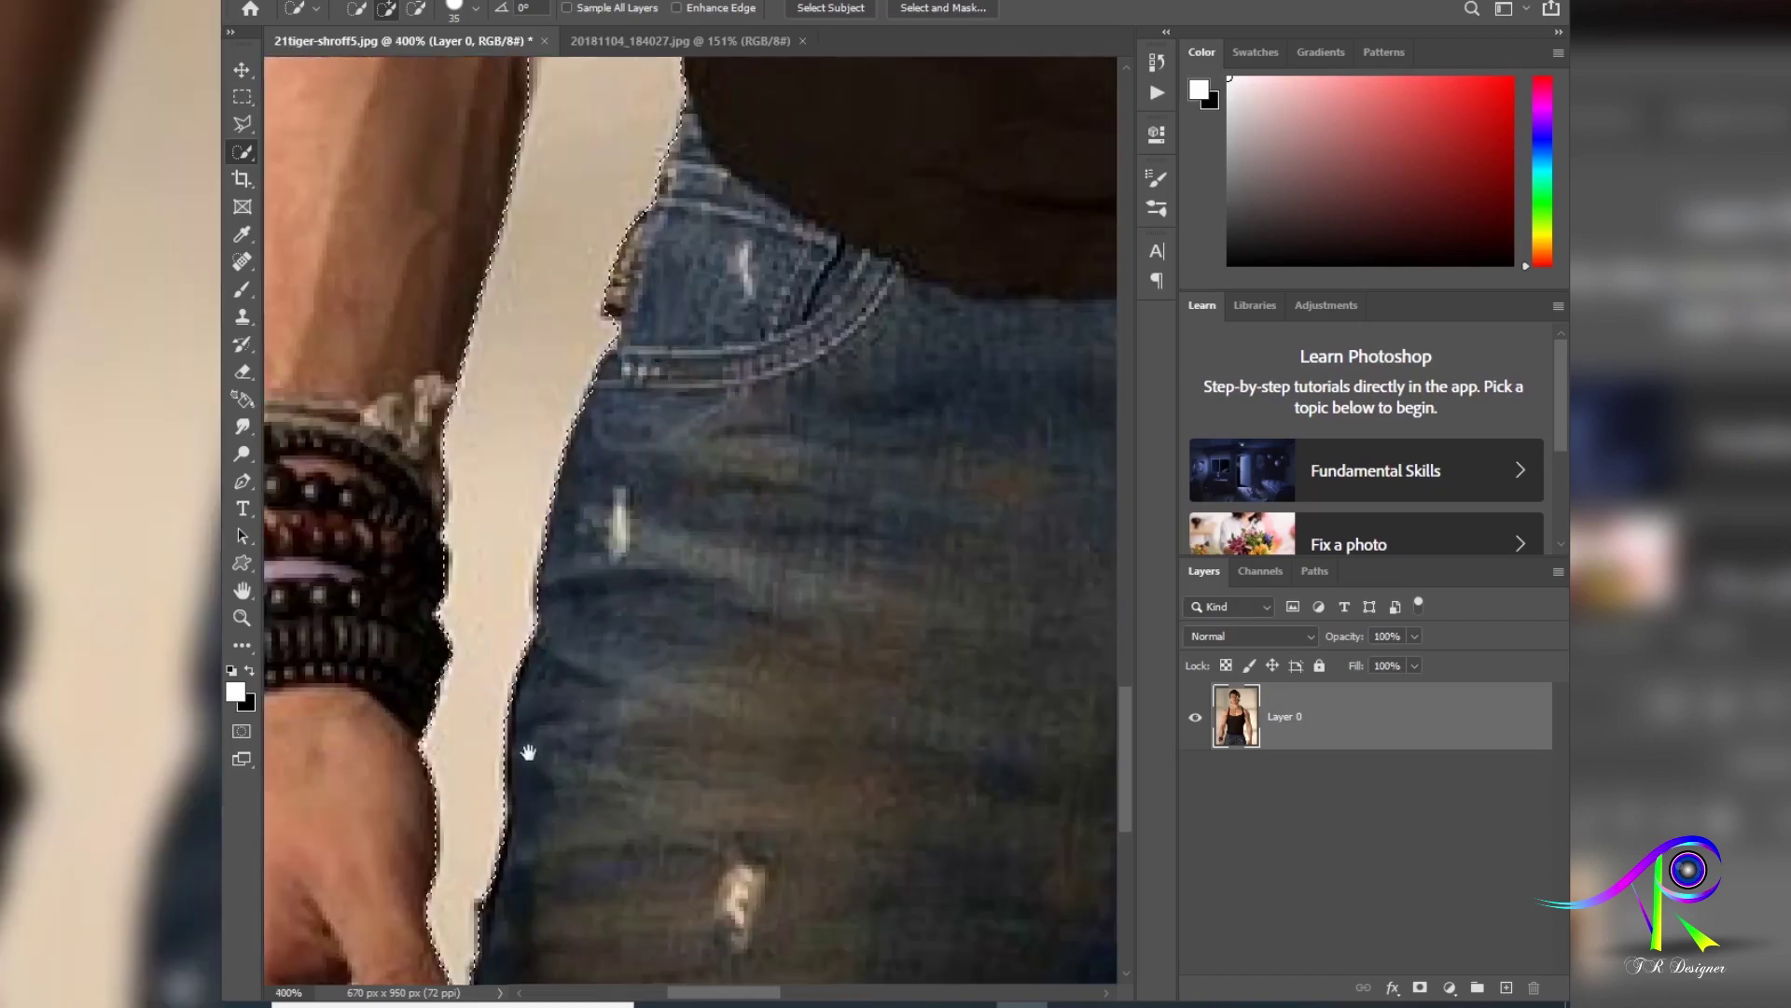
pyautogui.moveTo(528, 752); pyautogui.dragTo(732, 451)
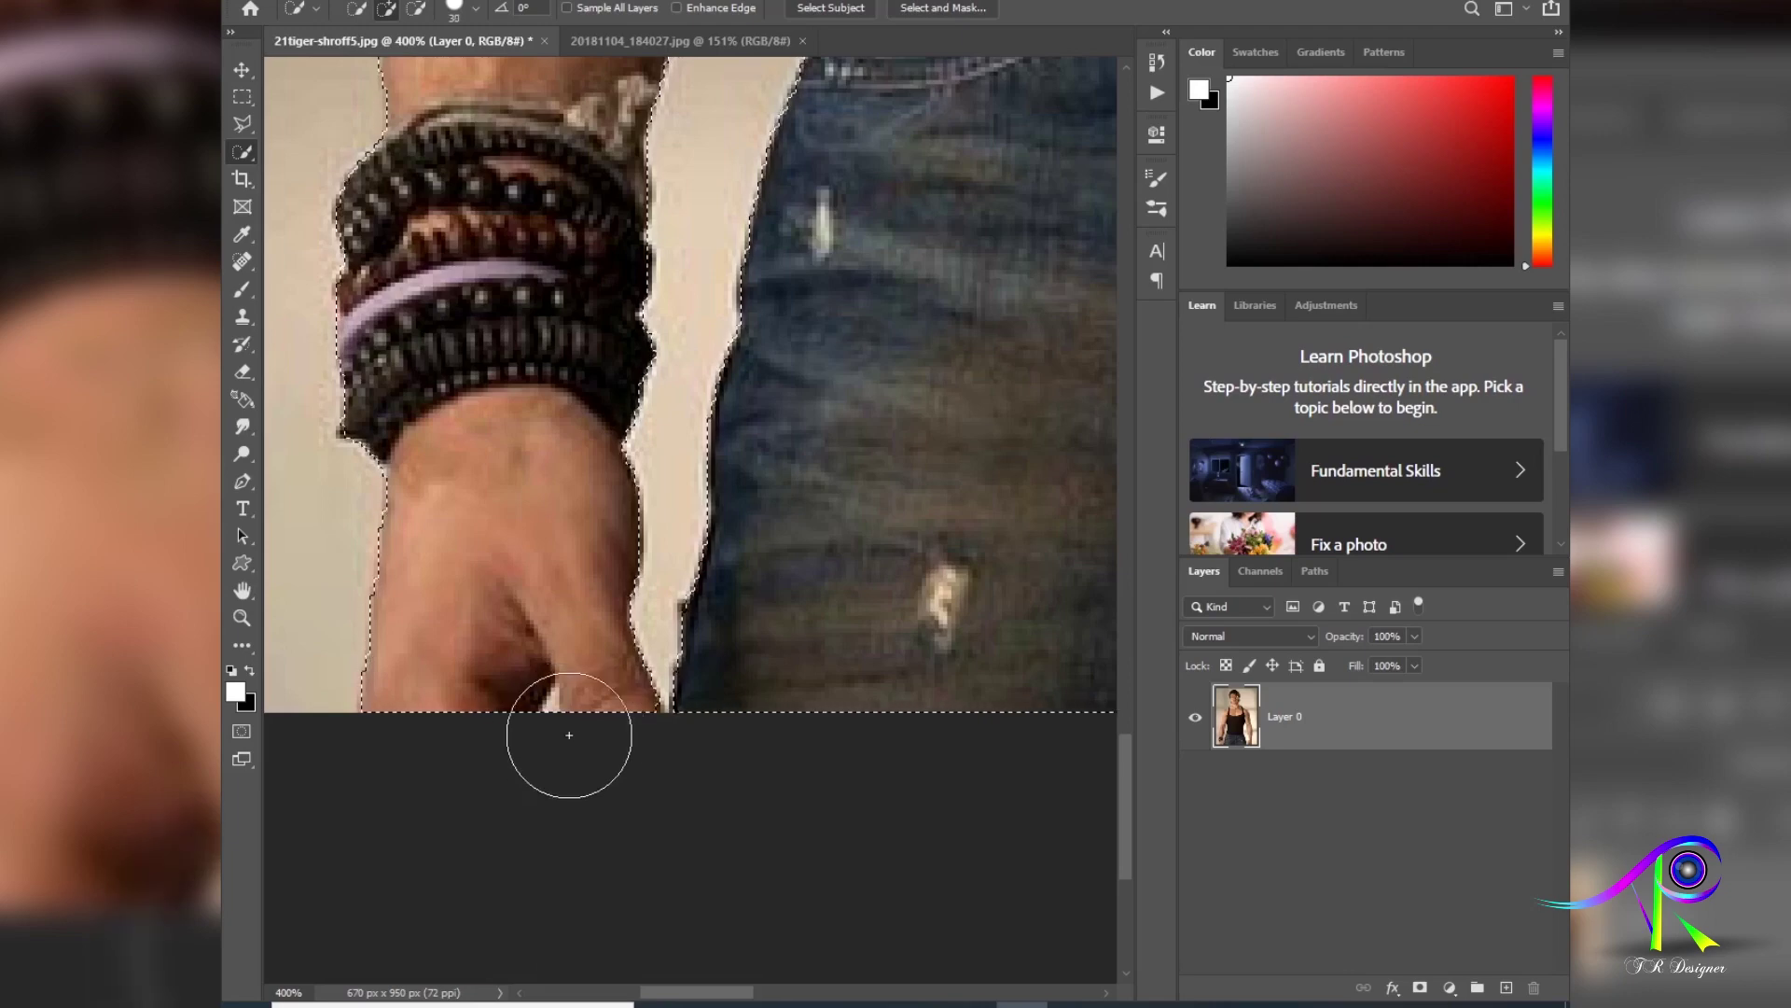
pyautogui.press('[')
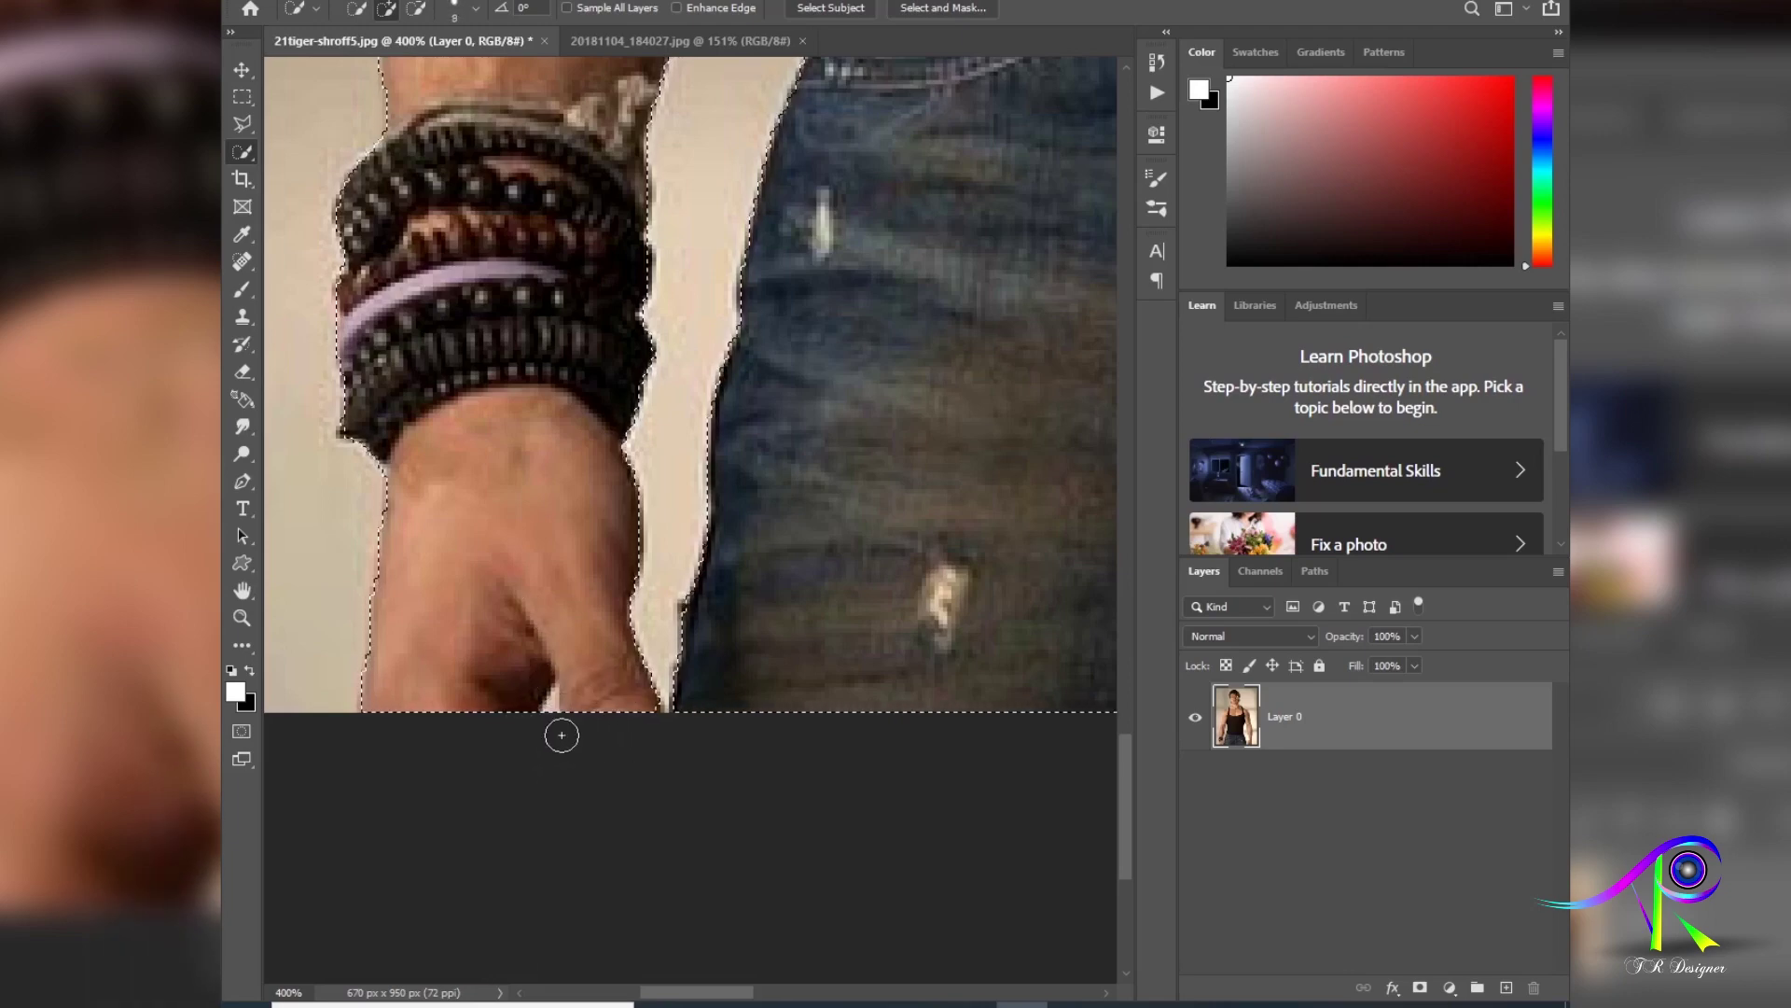
pyautogui.press('[')
pyautogui.press('[')
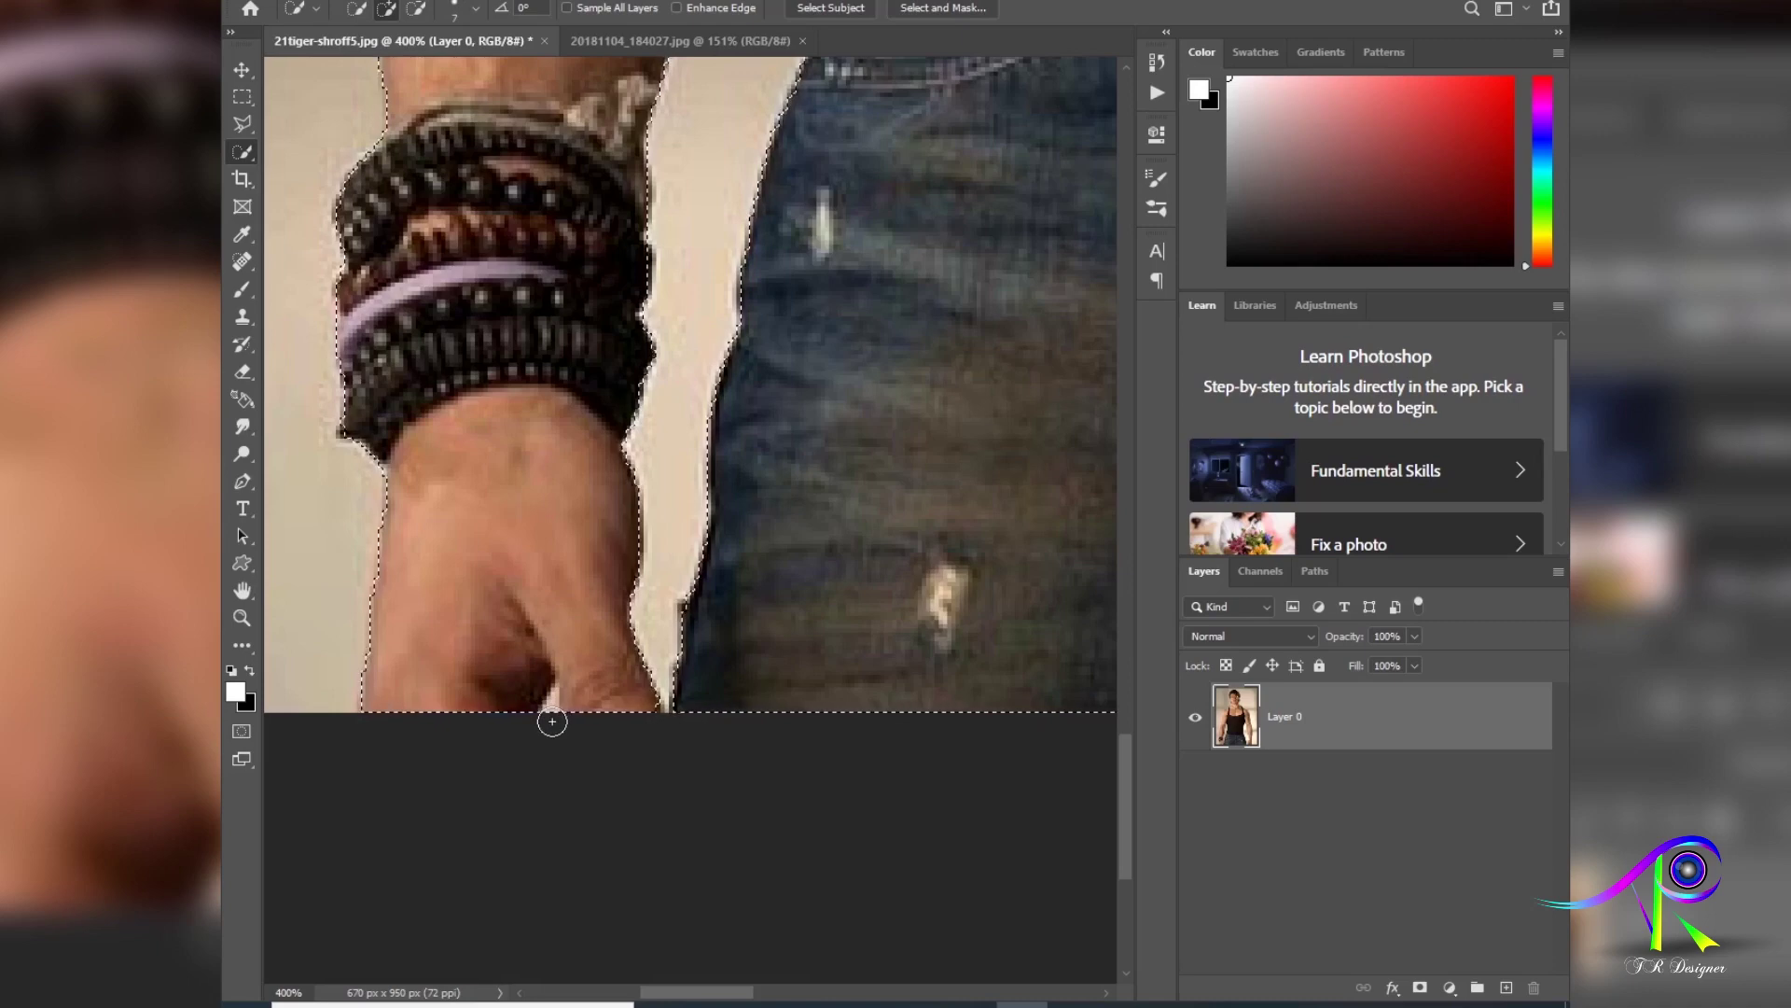
pyautogui.press('[')
pyautogui.press('alt')
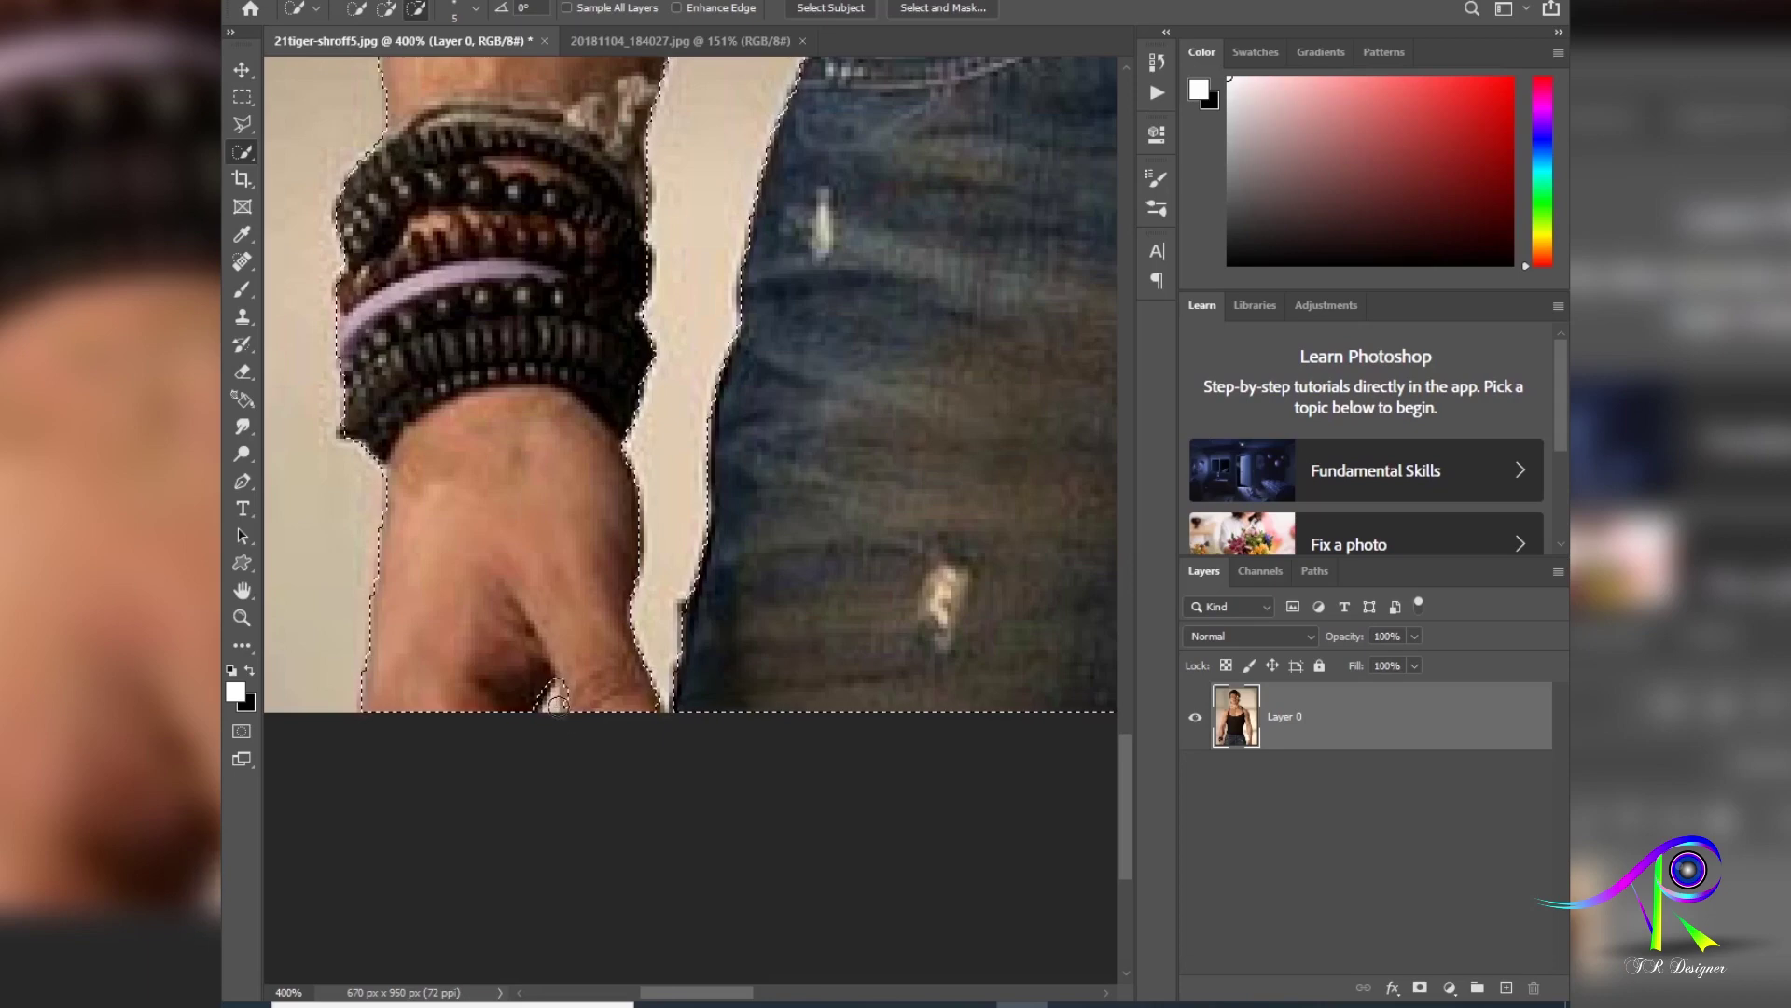
pyautogui.press('[')
pyautogui.moveTo(562, 705); pyautogui.dragTo(565, 696)
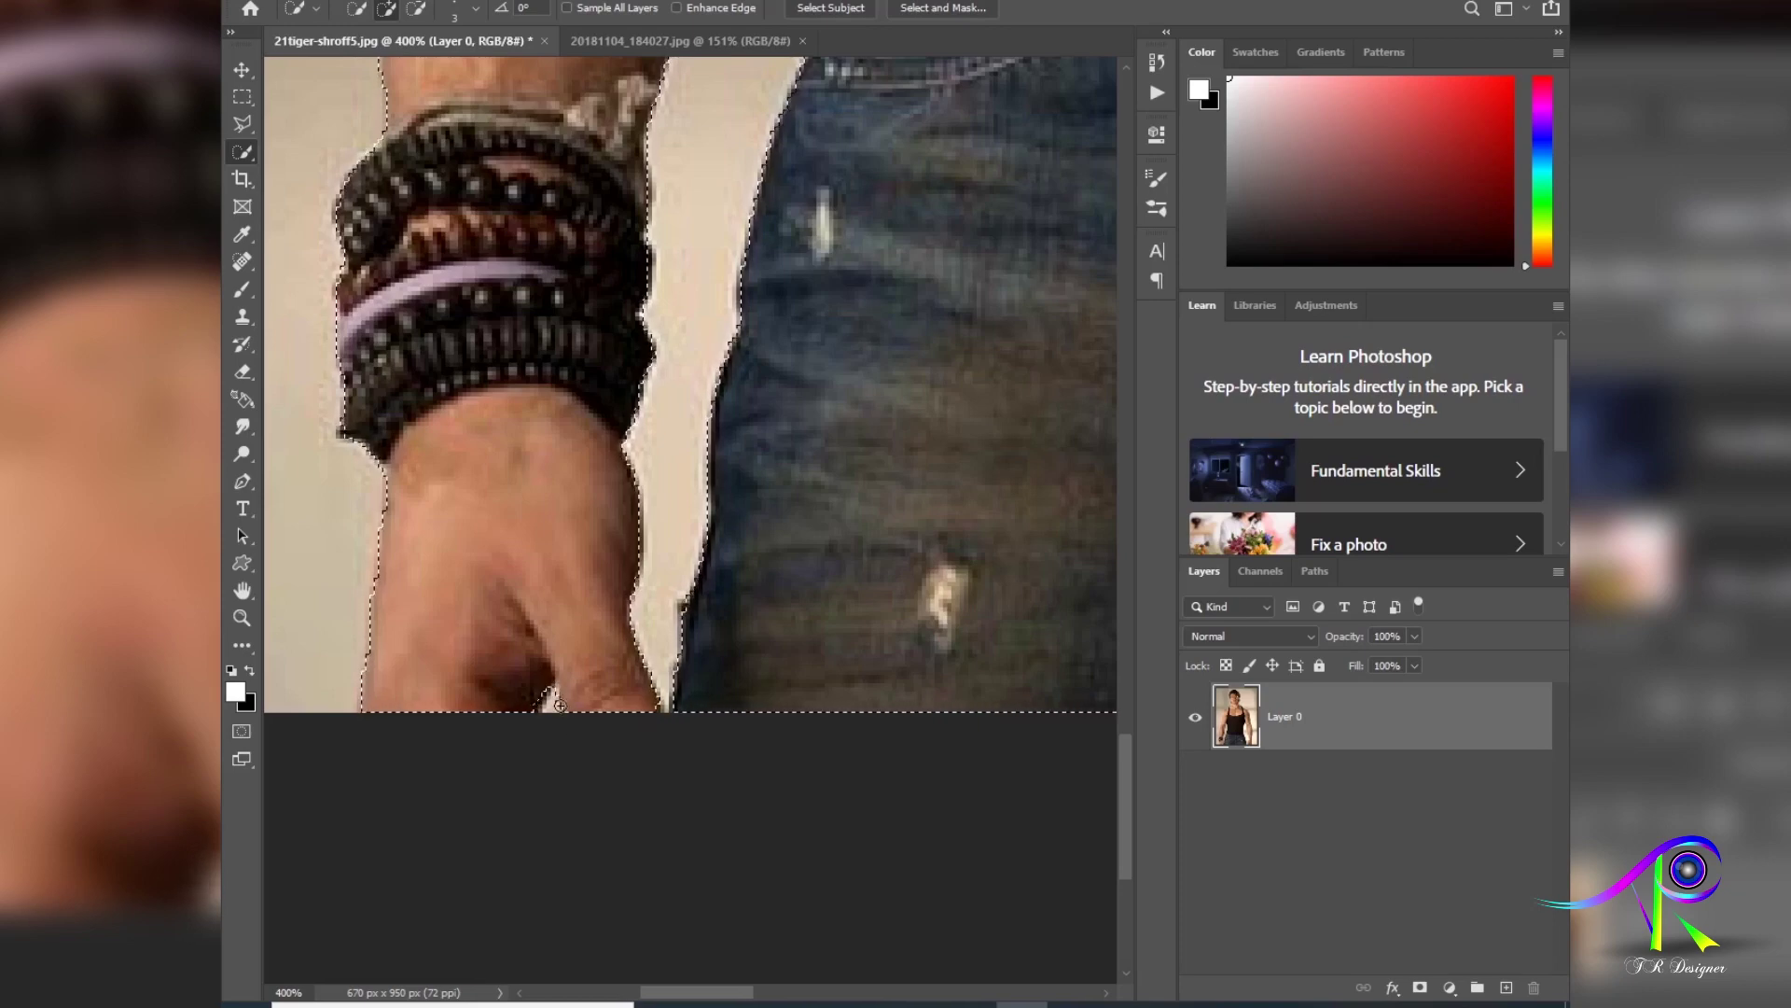
pyautogui.press('[')
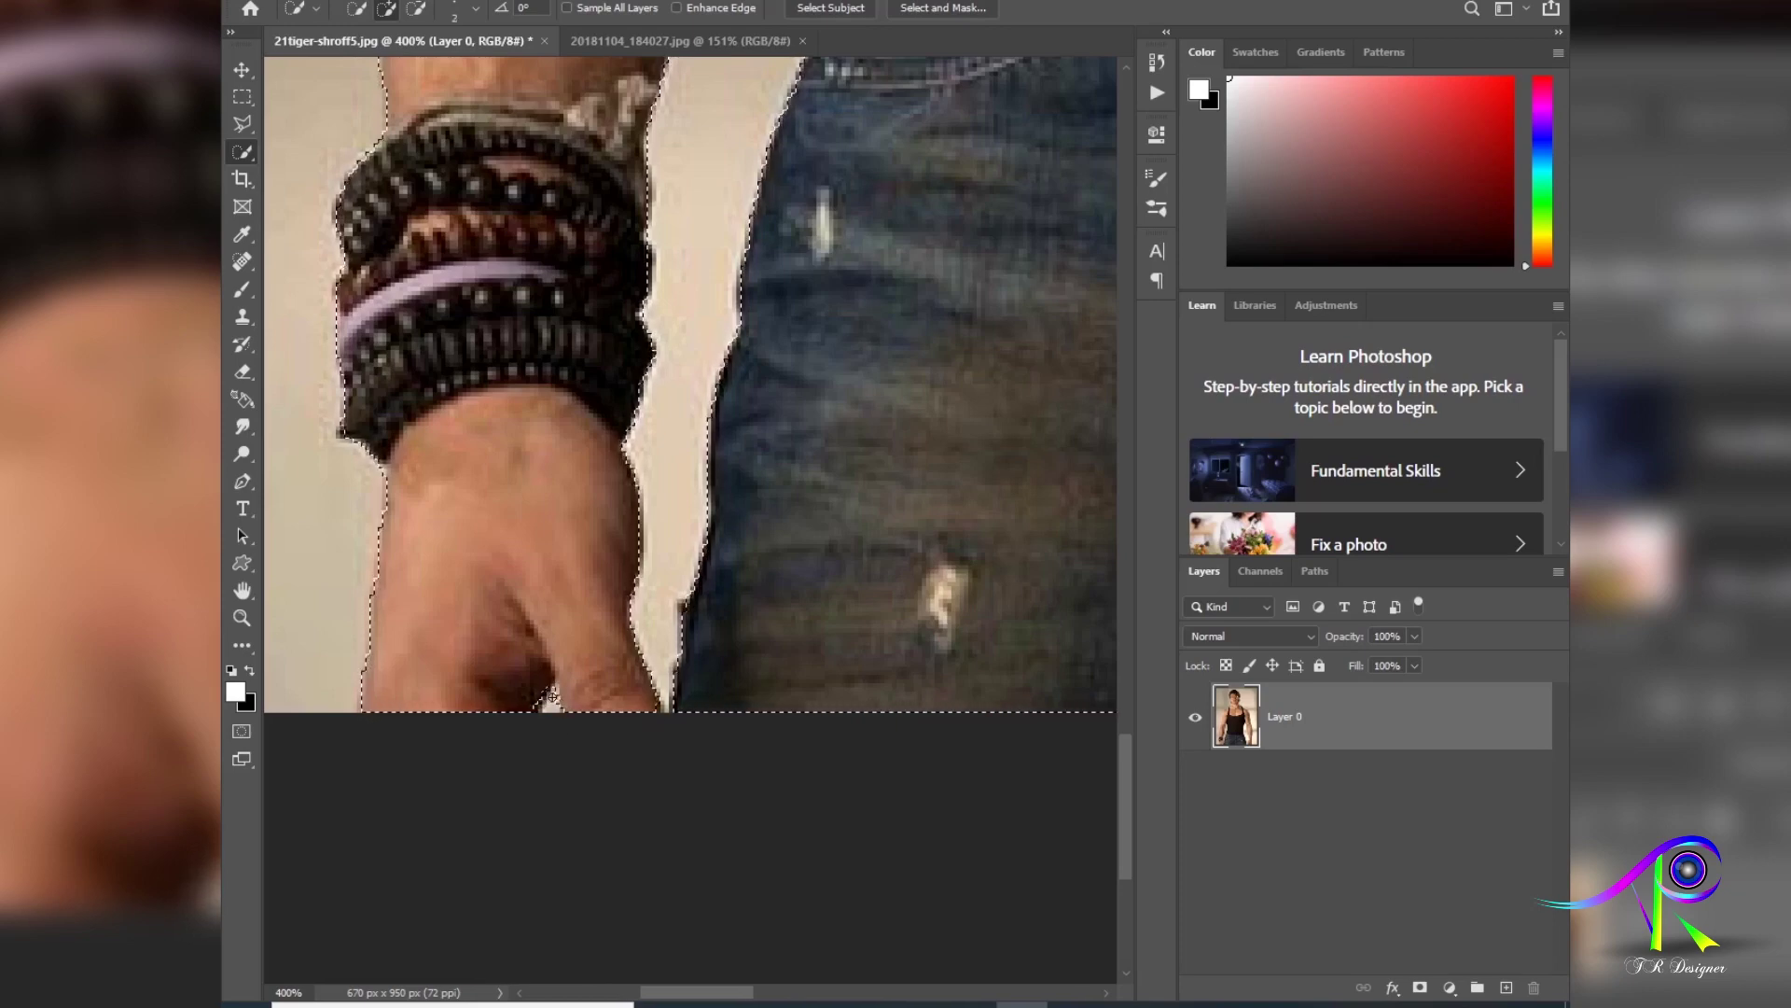
pyautogui.moveTo(551, 696); pyautogui.dragTo(555, 714)
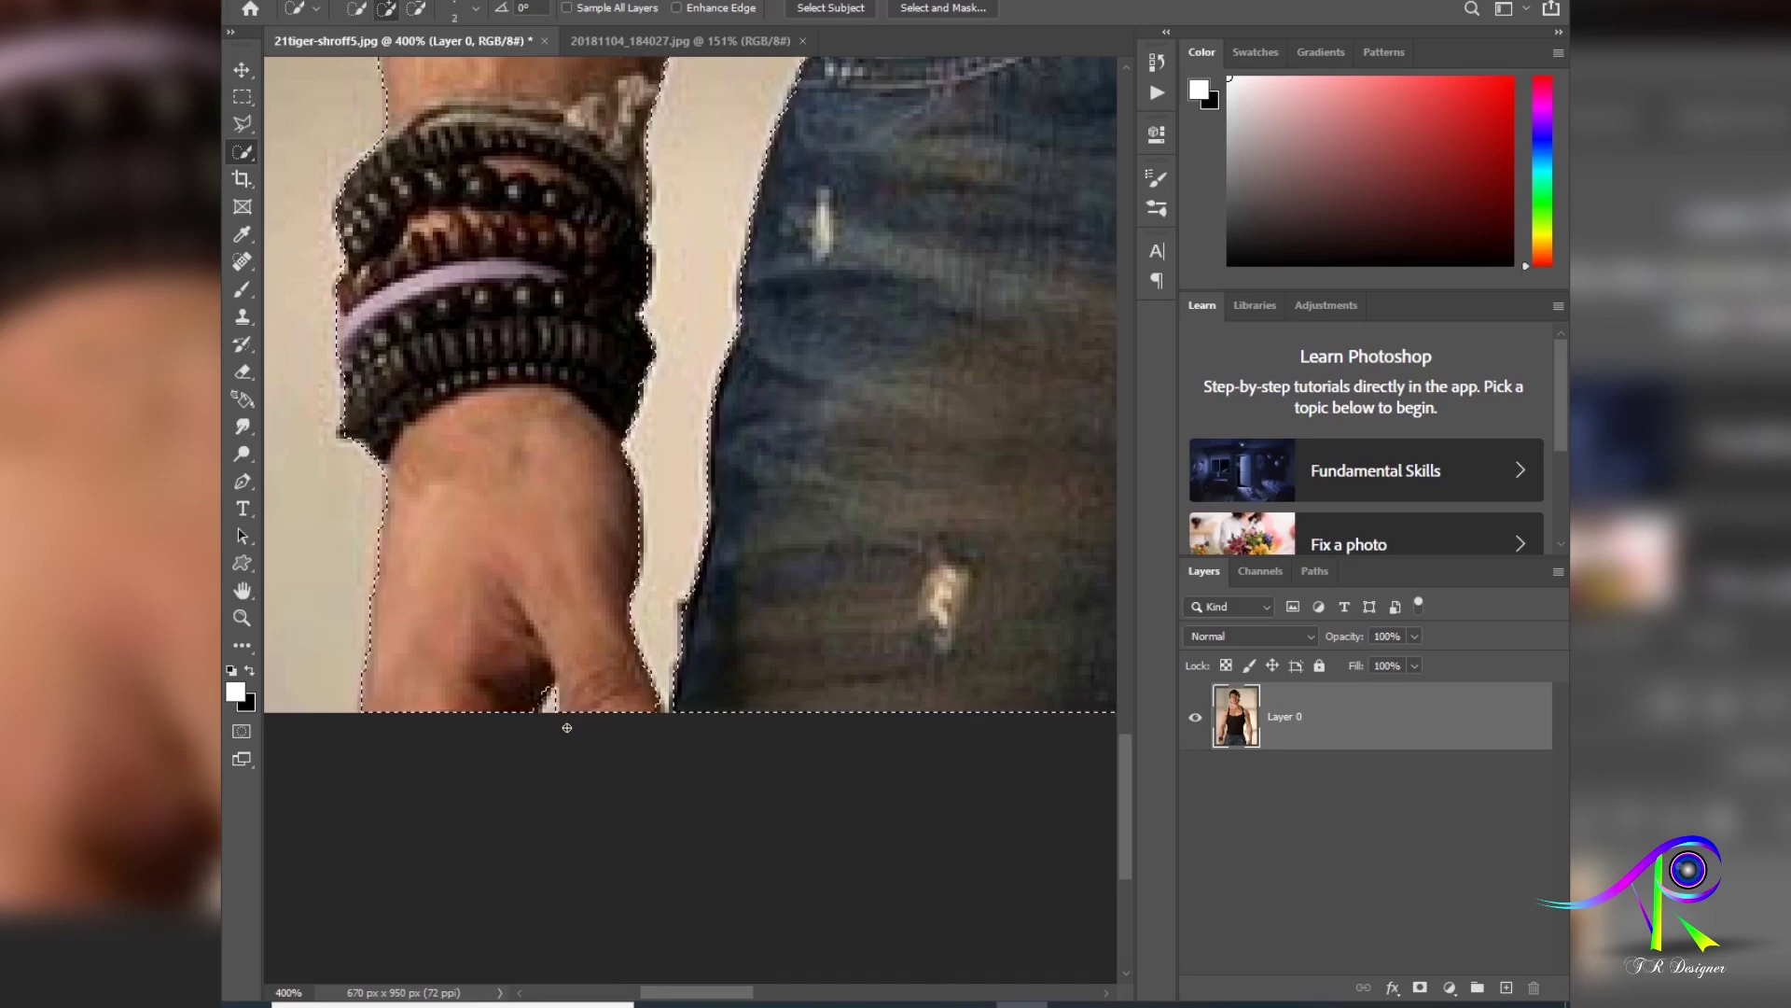
# Step: Add the missed strip of shoulder beside the tank top strap on the bracelet-arm side to the selection
pyautogui.moveTo(711, 463); pyautogui.dragTo(720, 801)
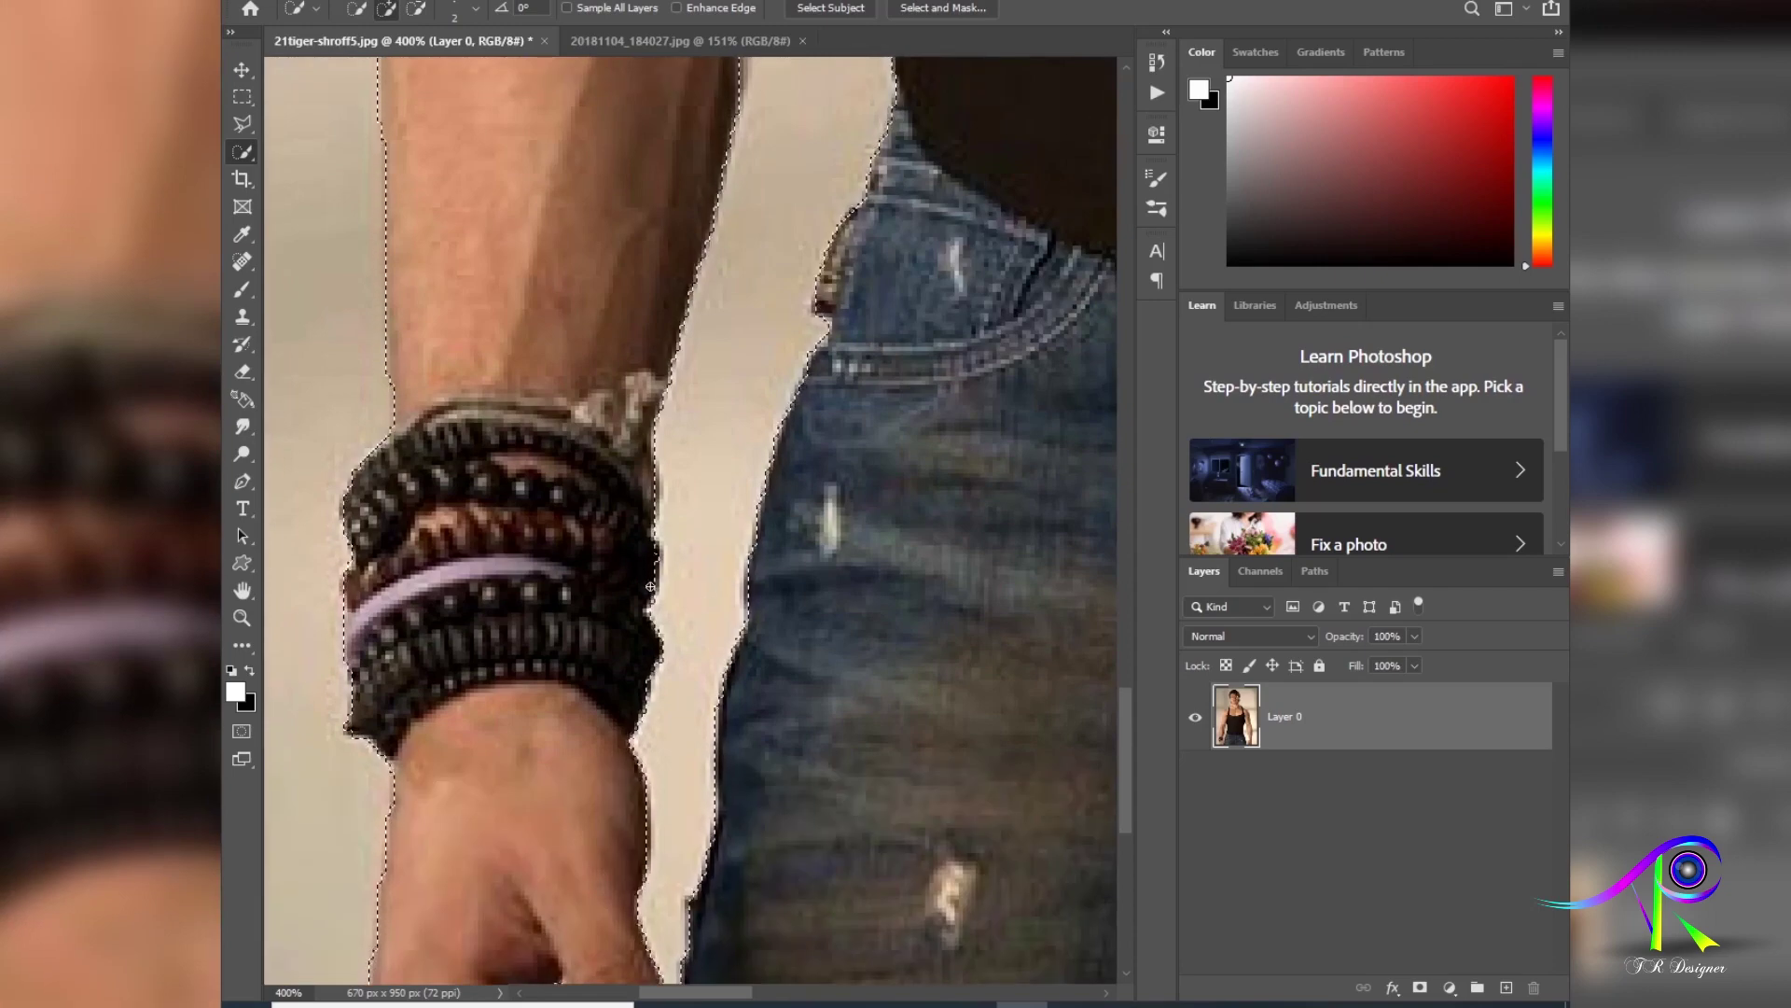
pyautogui.moveTo(780, 345); pyautogui.dragTo(784, 728)
pyautogui.scroll(-2, 784, 728)
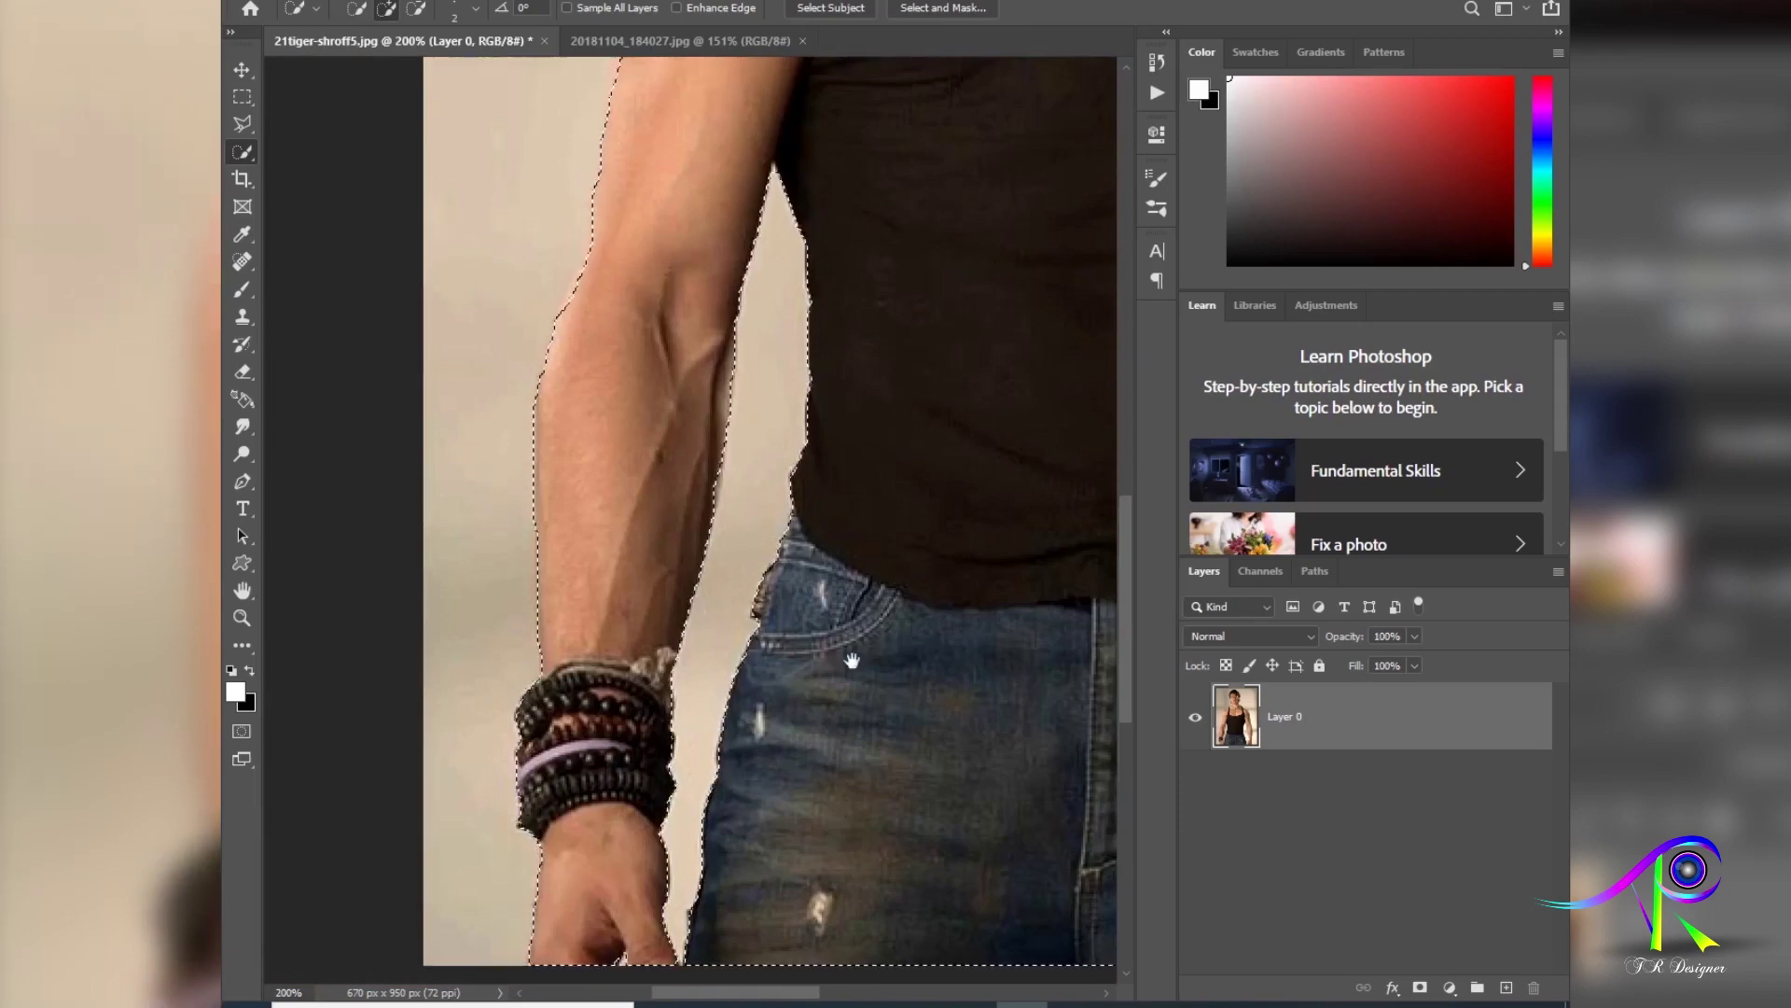
pyautogui.moveTo(757, 147); pyautogui.dragTo(686, 498)
pyautogui.scroll(5, 685, 498)
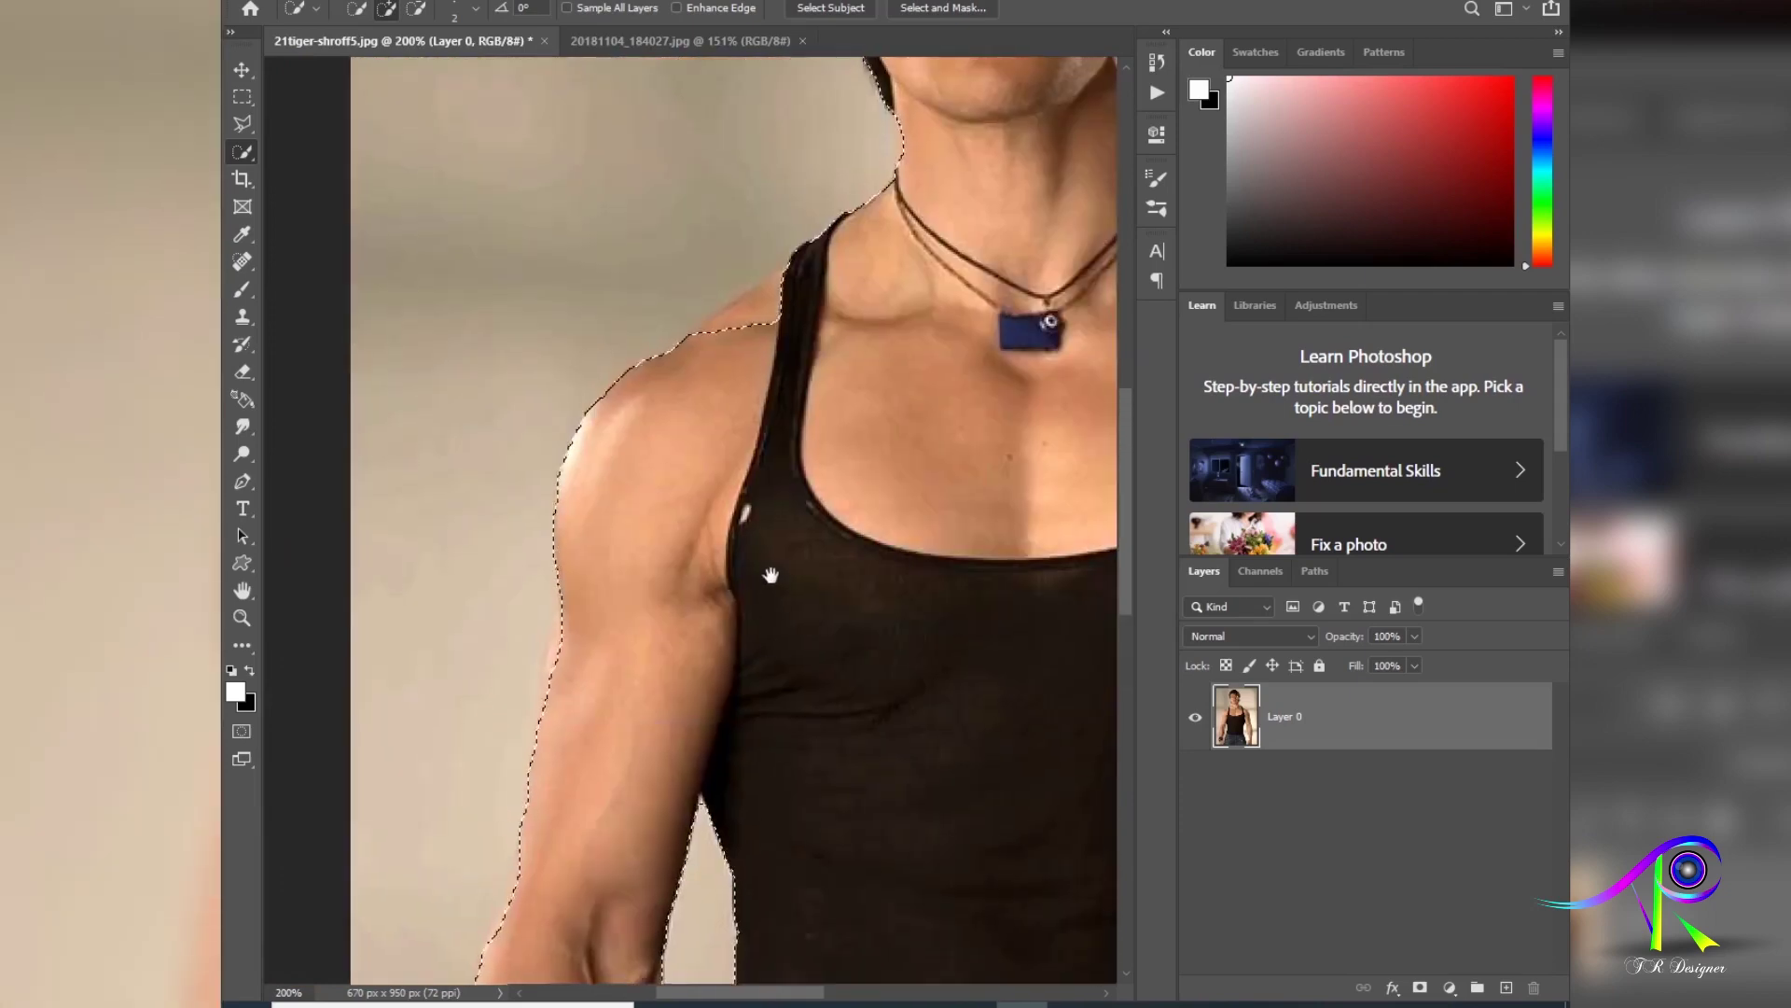
pyautogui.press(']')
pyautogui.press(']')
pyautogui.press(']')
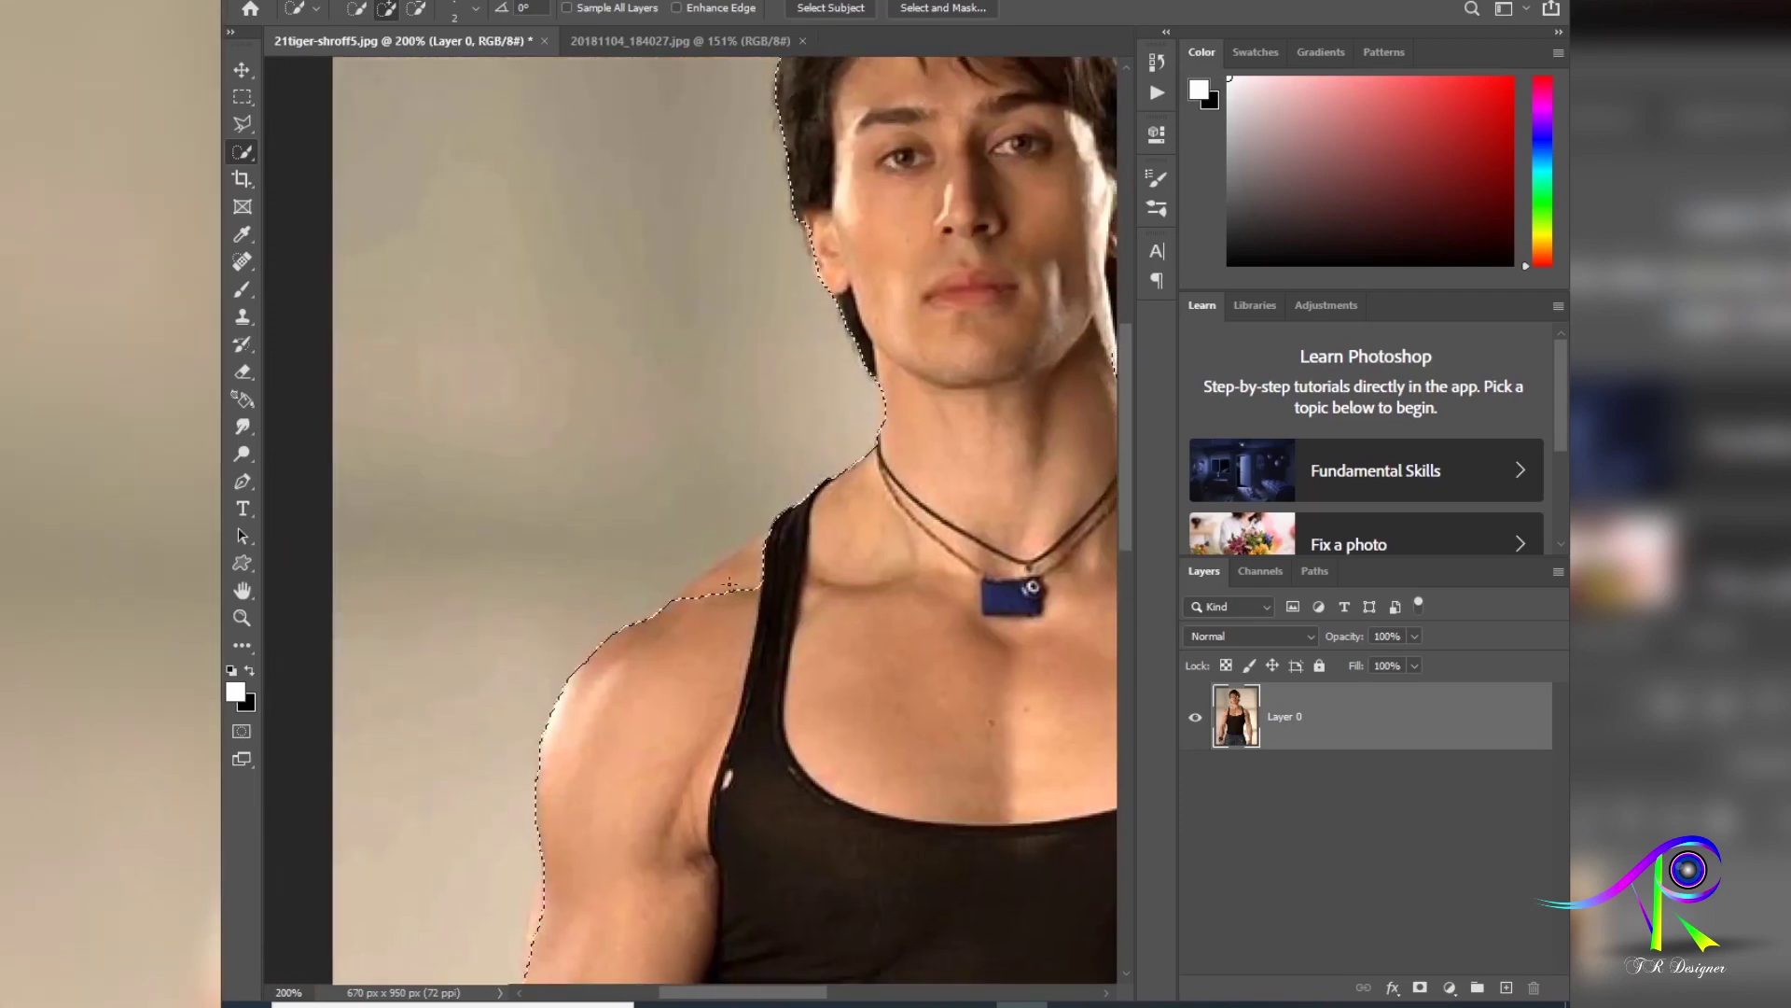
pyautogui.moveTo(729, 585); pyautogui.dragTo(758, 564)
# Step: Touch up the selection along the lower jeans edge beside the hand without bracelets, using a 5 px brush
pyautogui.press(']')
pyautogui.press(']')
pyautogui.press(']')
pyautogui.press(']')
pyautogui.moveTo(1090, 246); pyautogui.dragTo(791, 646)
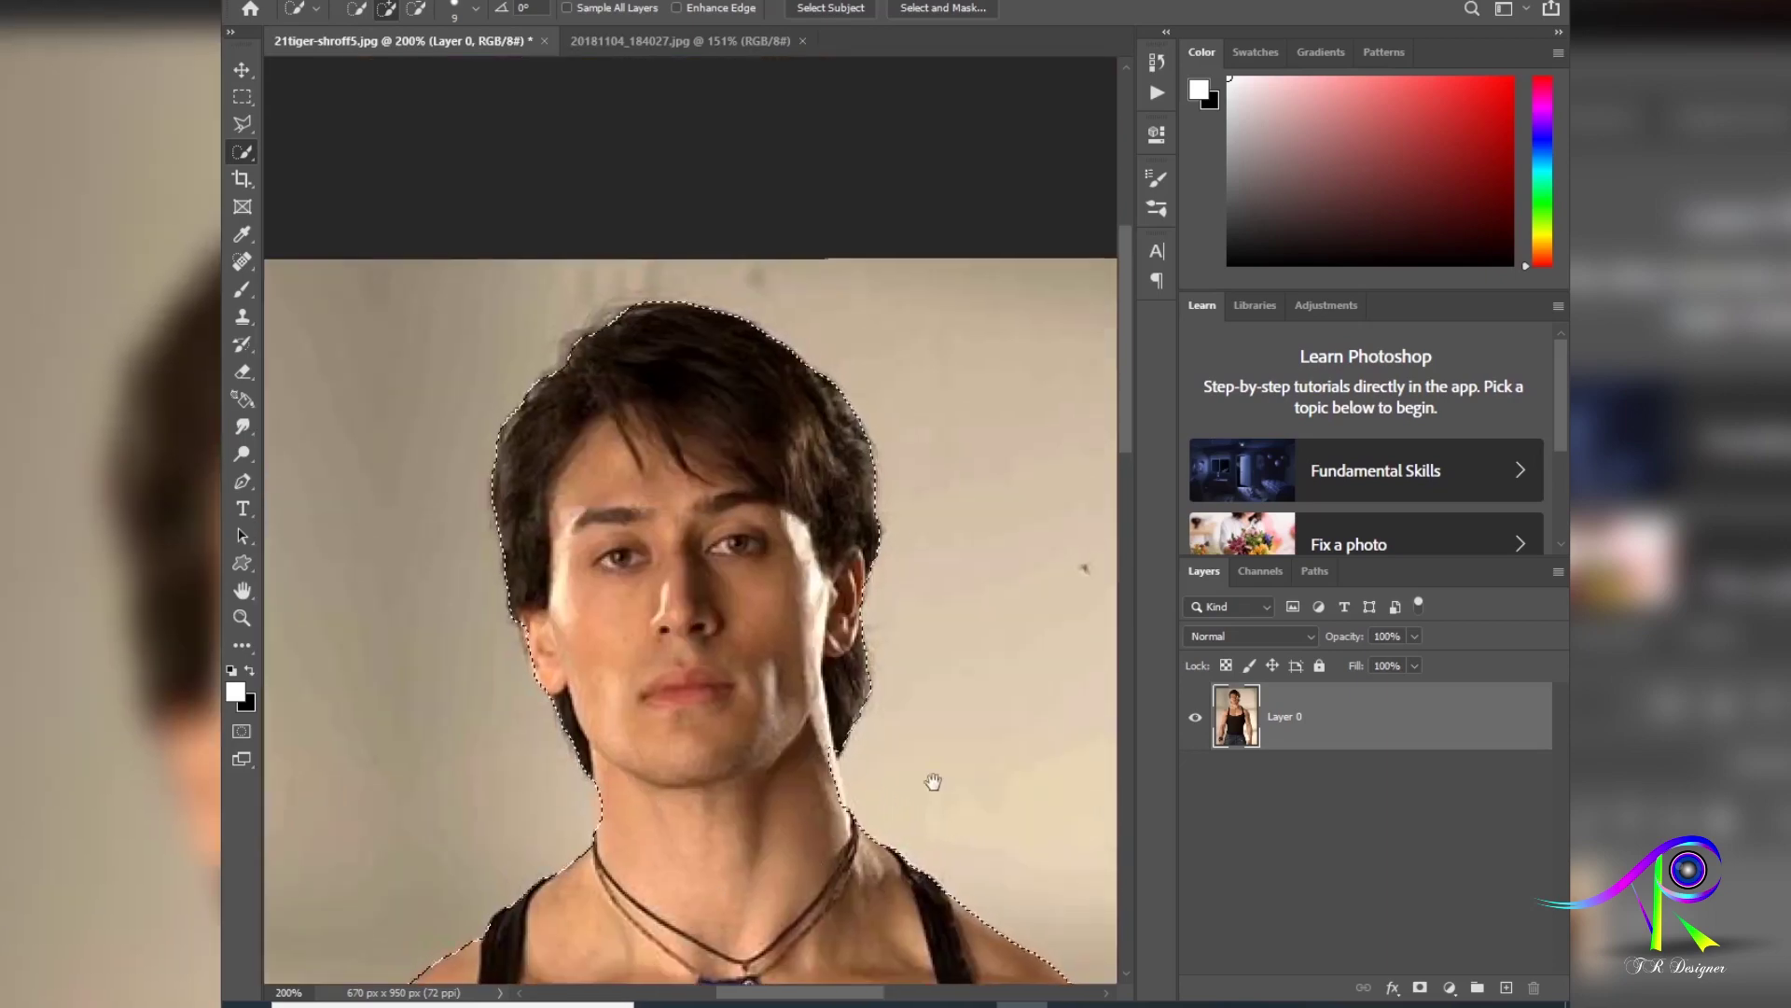
pyautogui.moveTo(932, 780); pyautogui.dragTo(765, 653)
pyautogui.moveTo(774, 839); pyautogui.dragTo(836, 580)
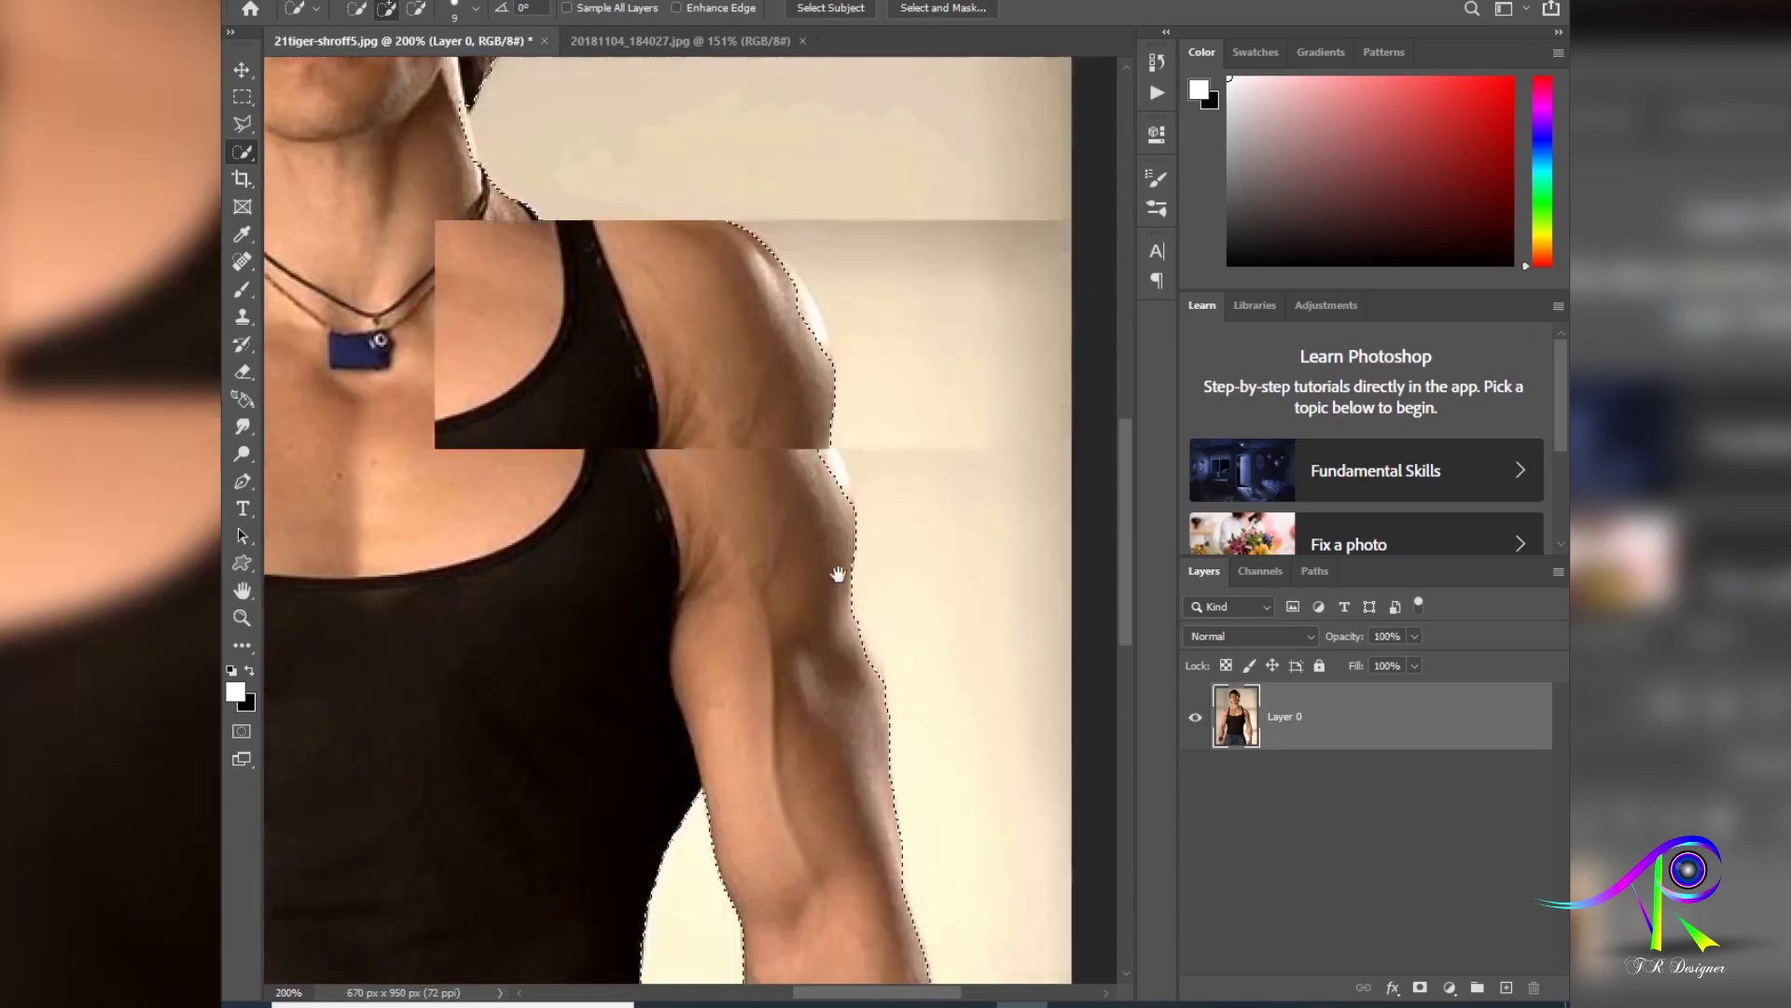
pyautogui.moveTo(821, 933); pyautogui.dragTo(821, 774)
pyautogui.moveTo(847, 898); pyautogui.dragTo(851, 736)
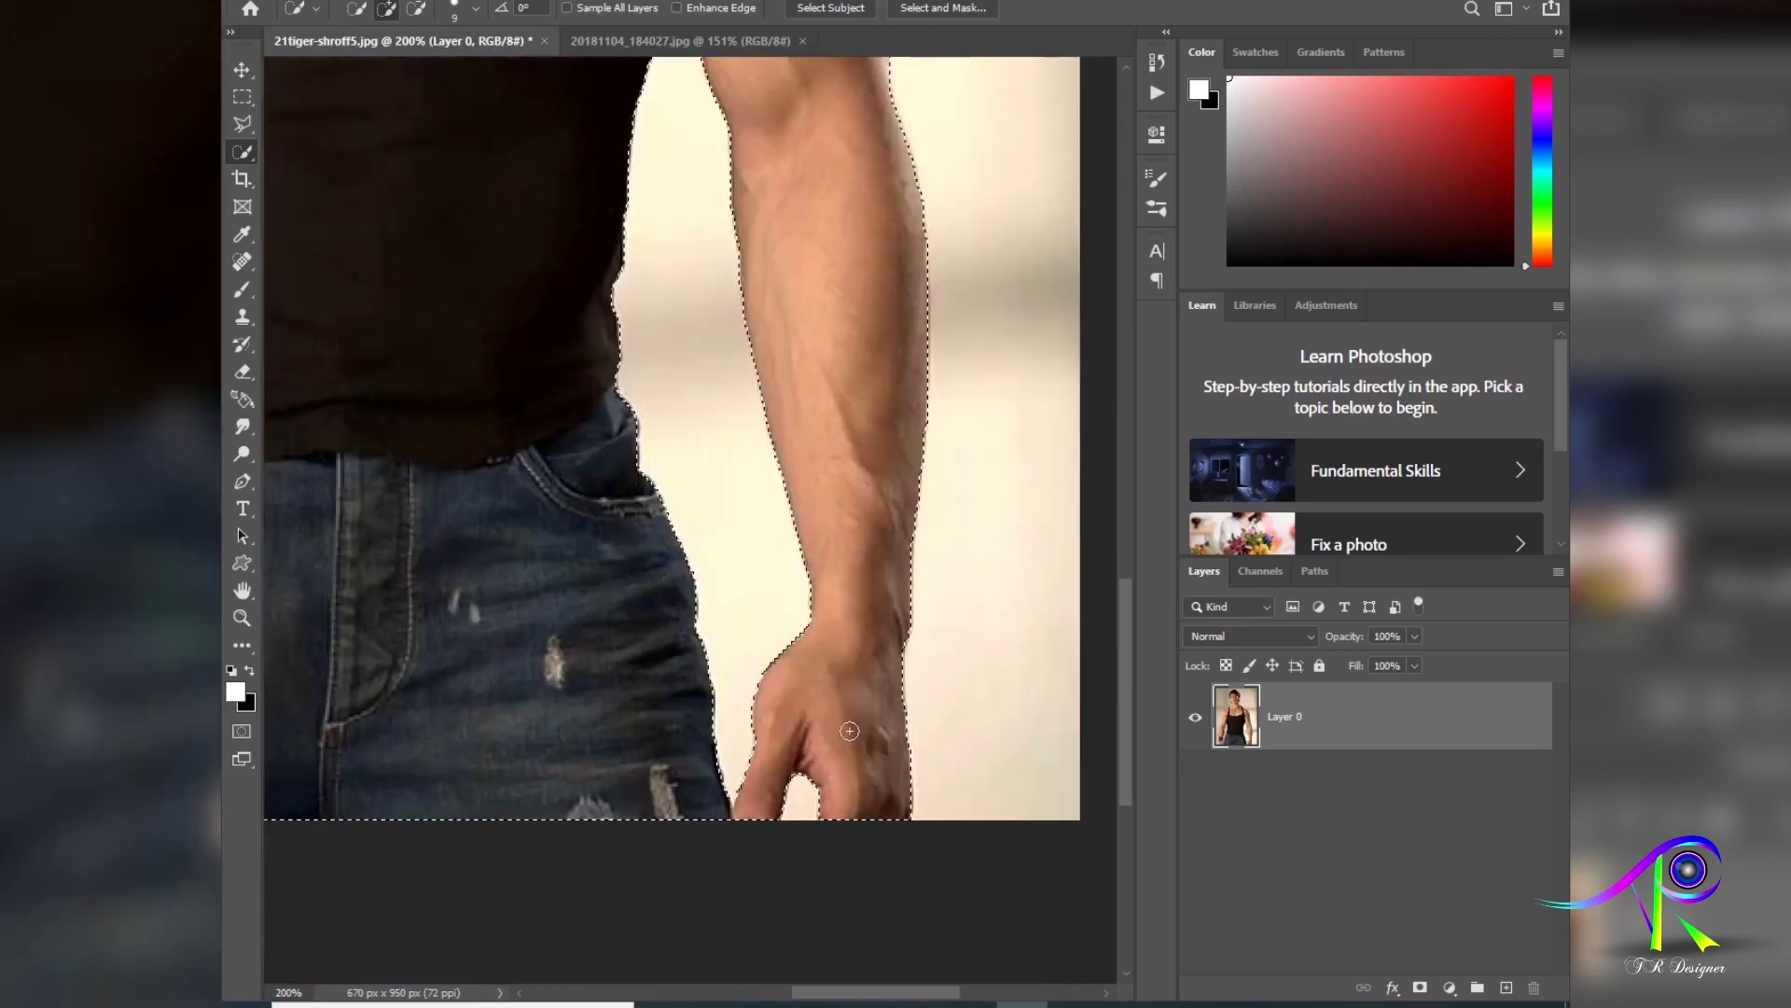
pyautogui.press('[')
pyautogui.press('[')
pyautogui.press('[')
pyautogui.press('[')
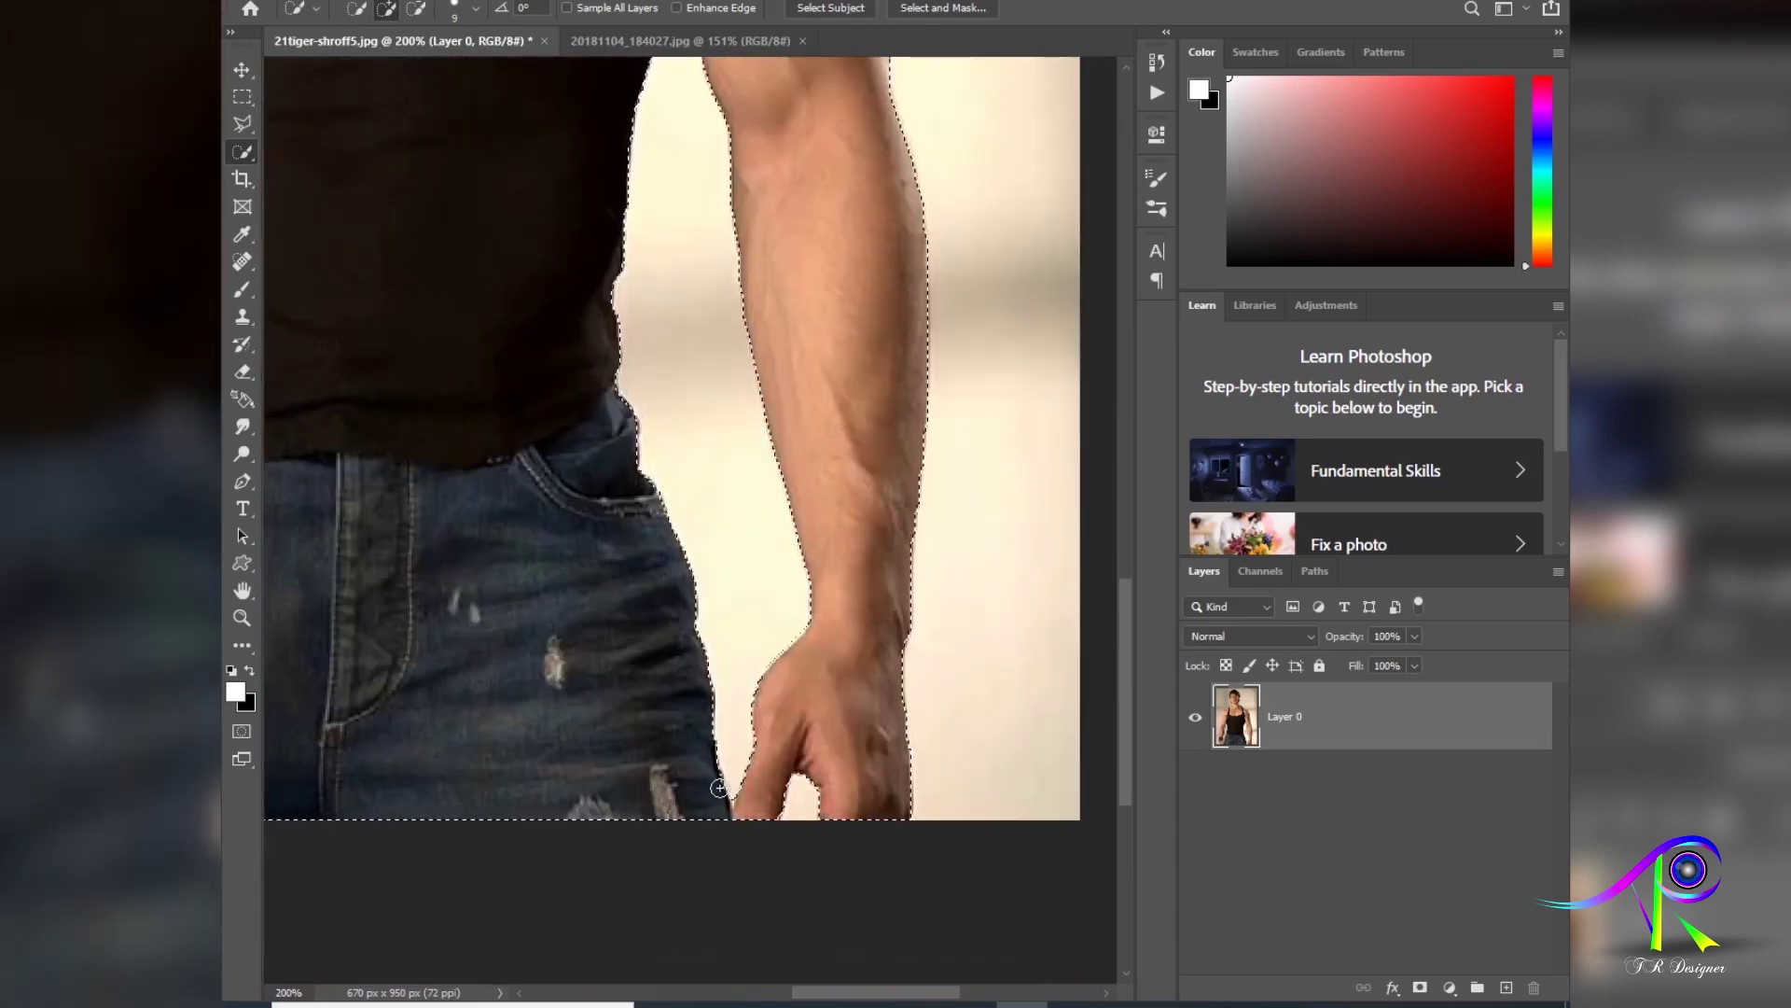
pyautogui.moveTo(708, 797); pyautogui.dragTo(733, 792)
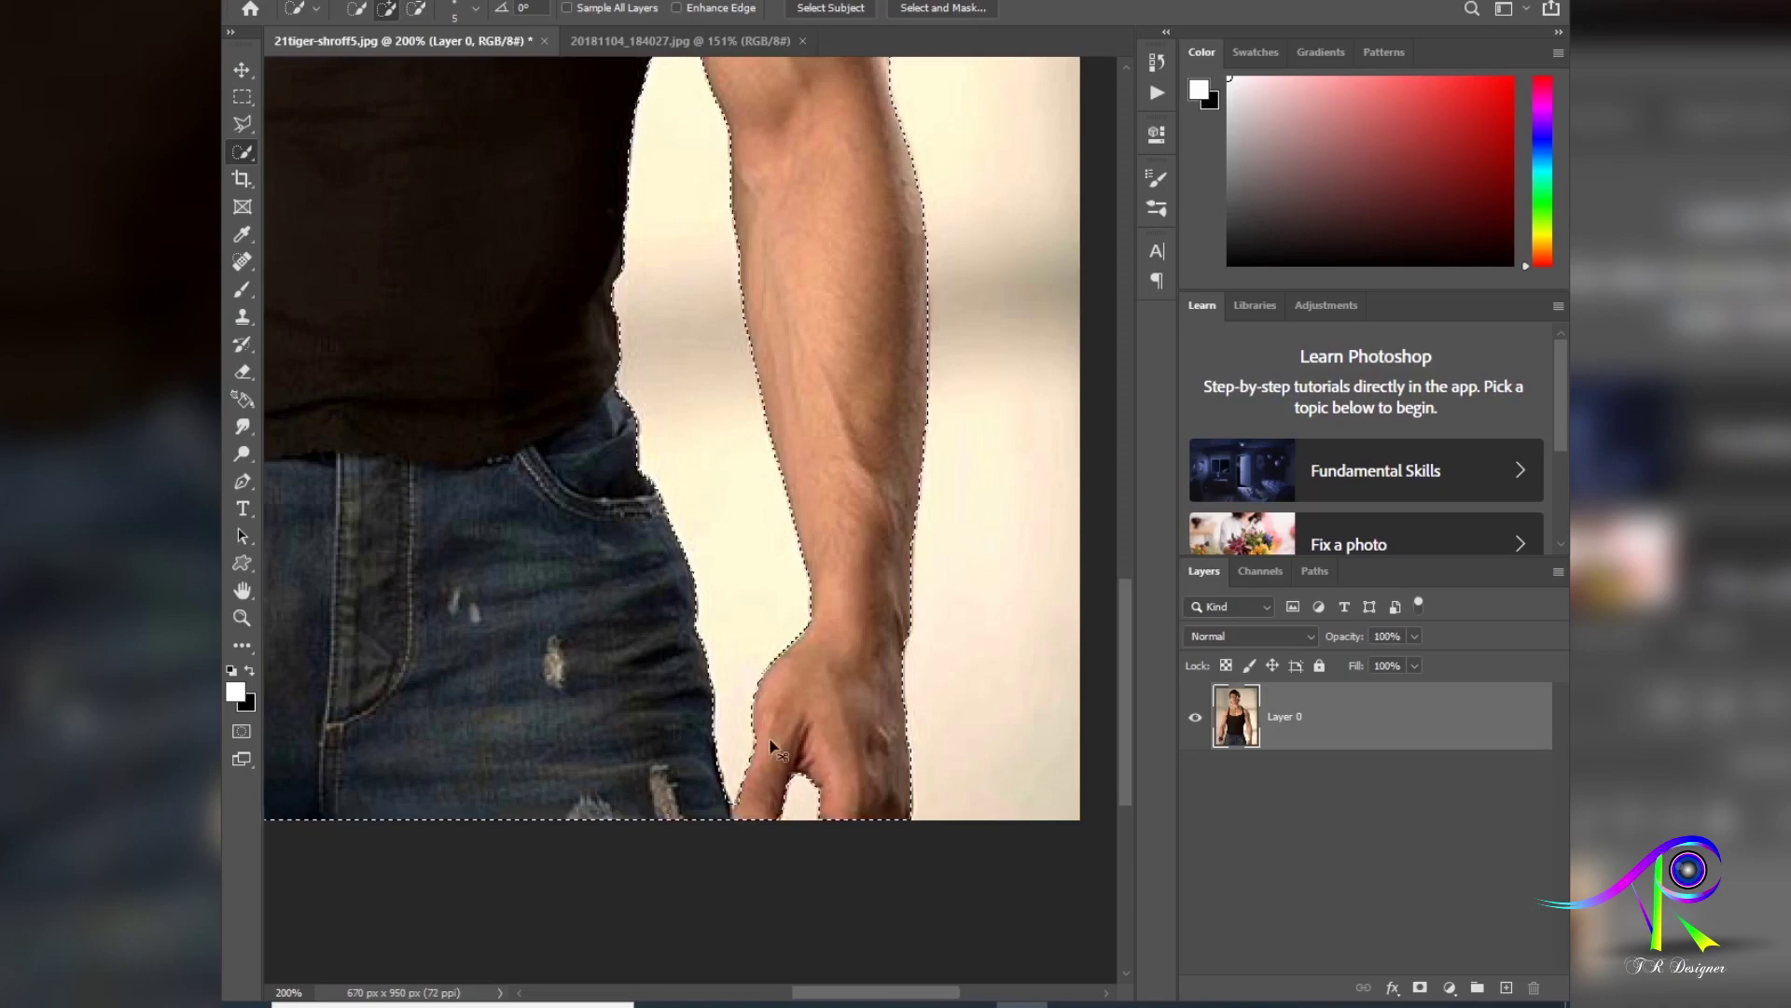
# Step: Open the selection in Select and Mask and refine the hair outline with the Refine Edge Brush at 10 px
pyautogui.hotkey('ctrl', '0')
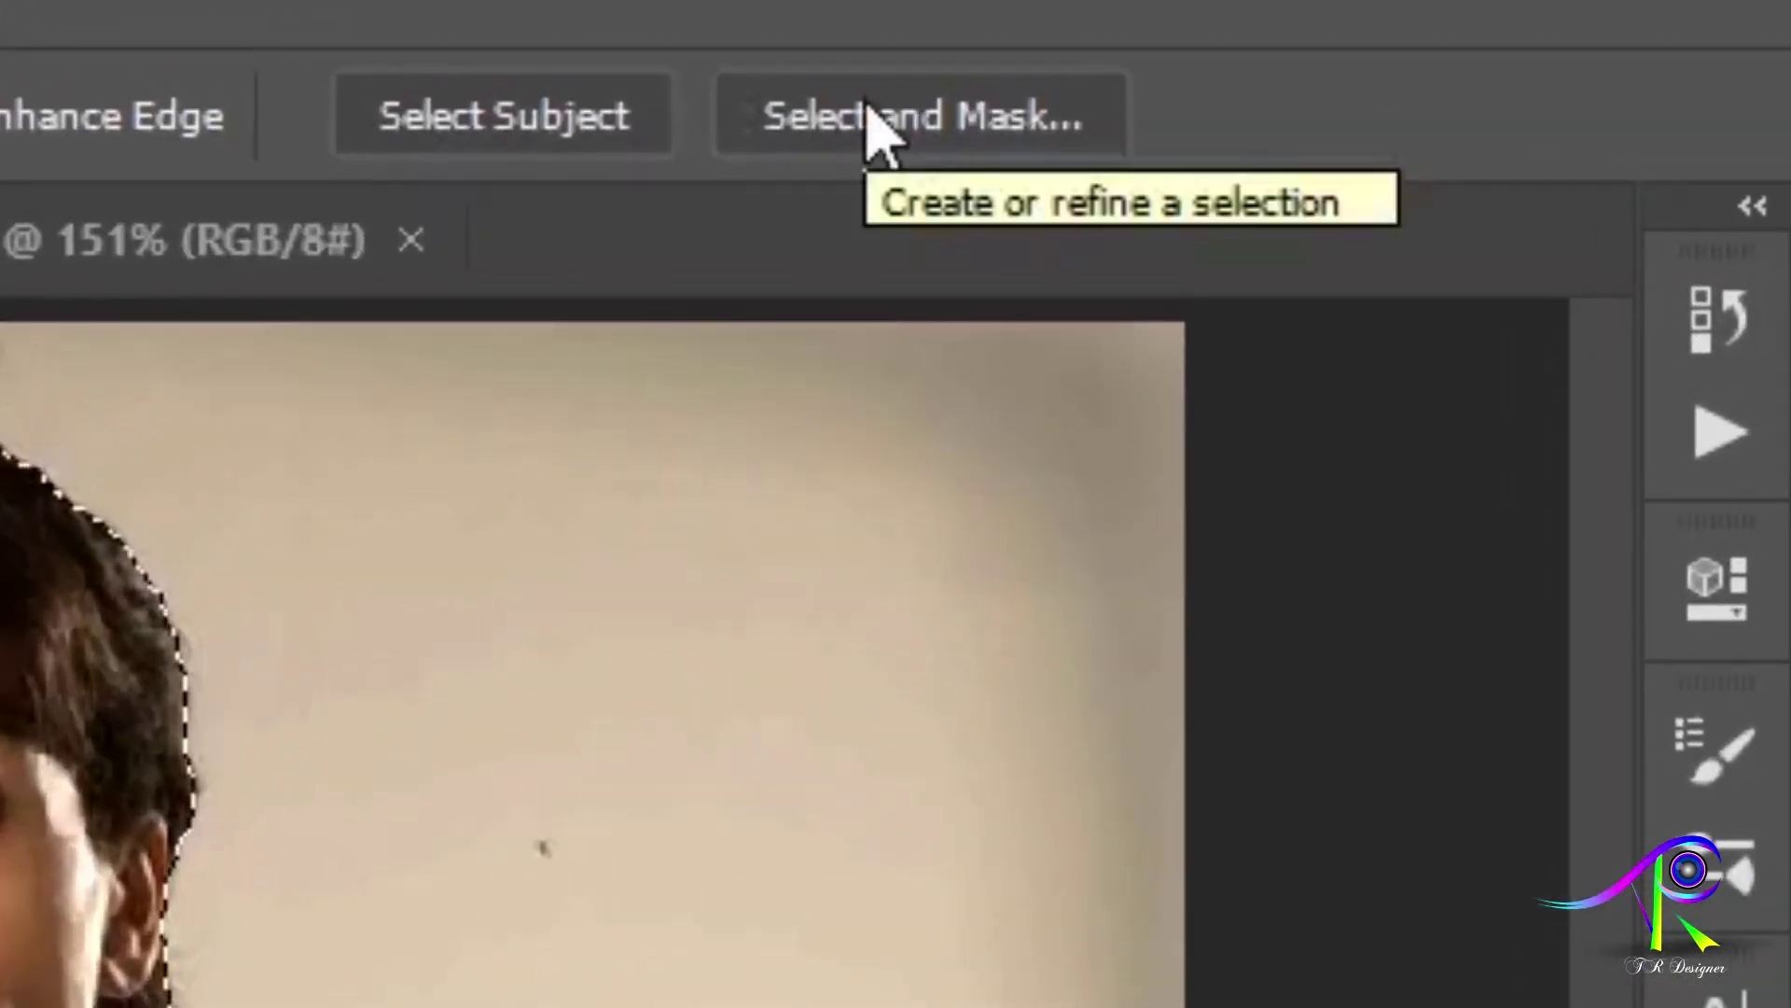
pyautogui.click(869, 110)
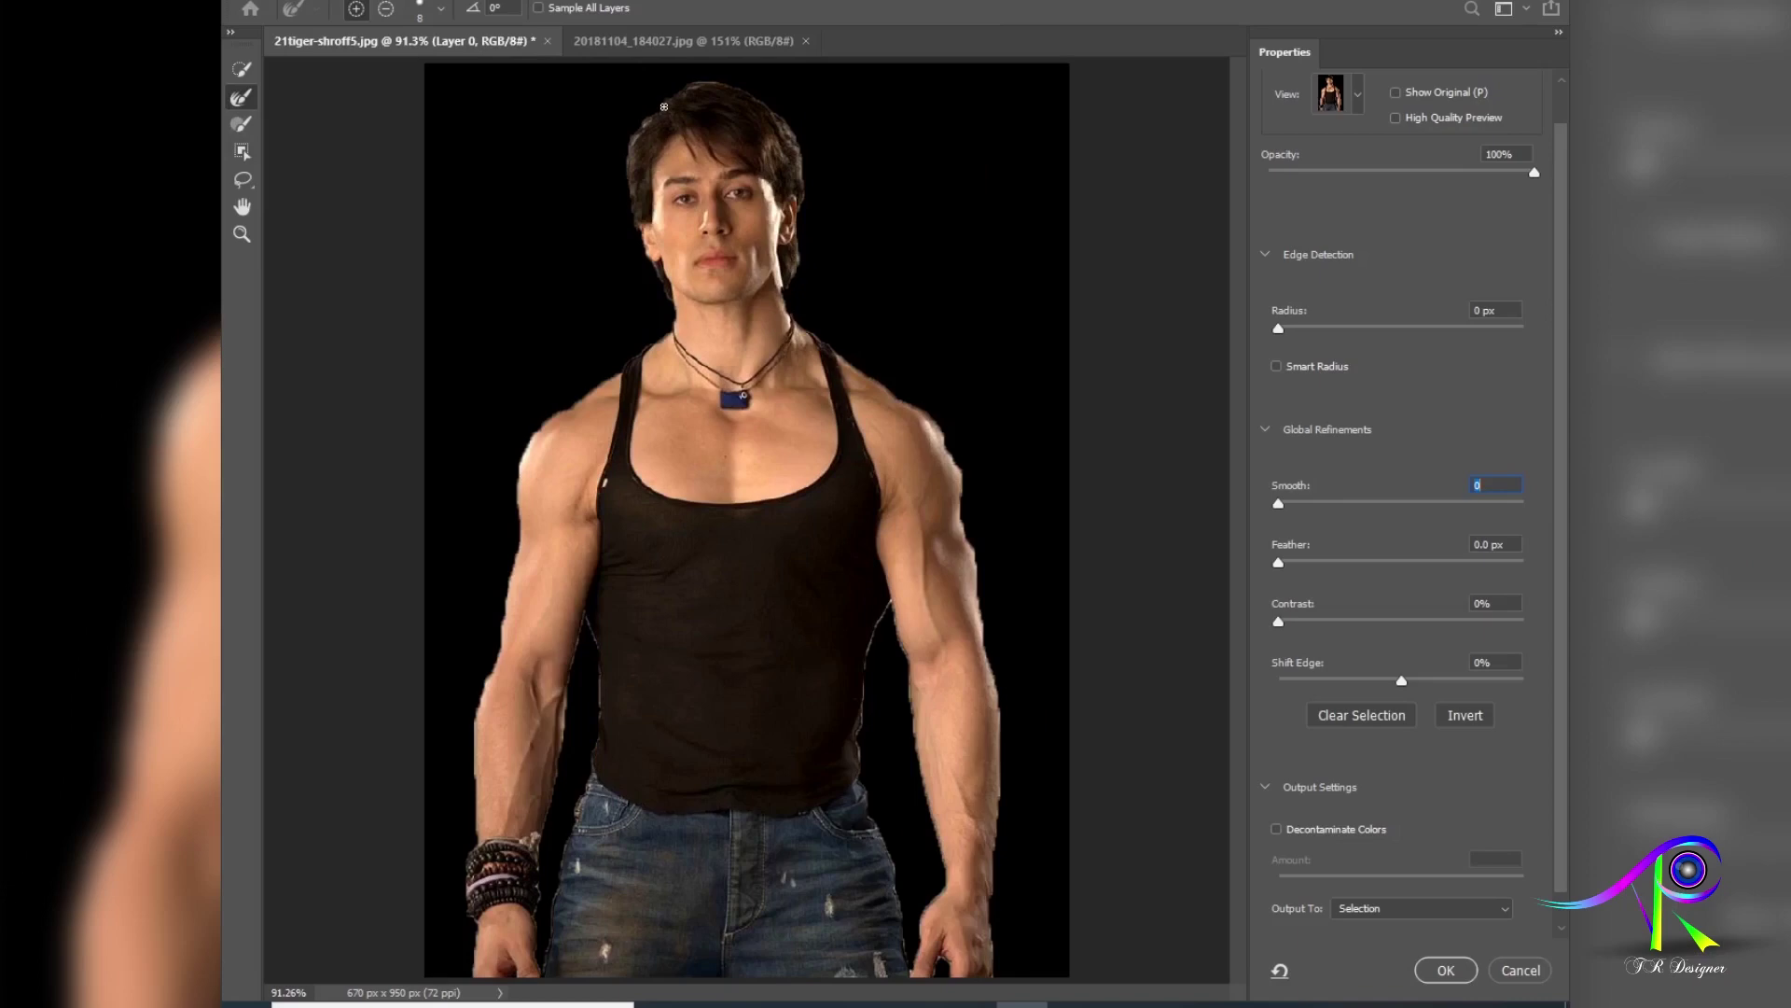
pyautogui.hotkey('ctrl', '+')
pyautogui.hotkey('ctrl', '+')
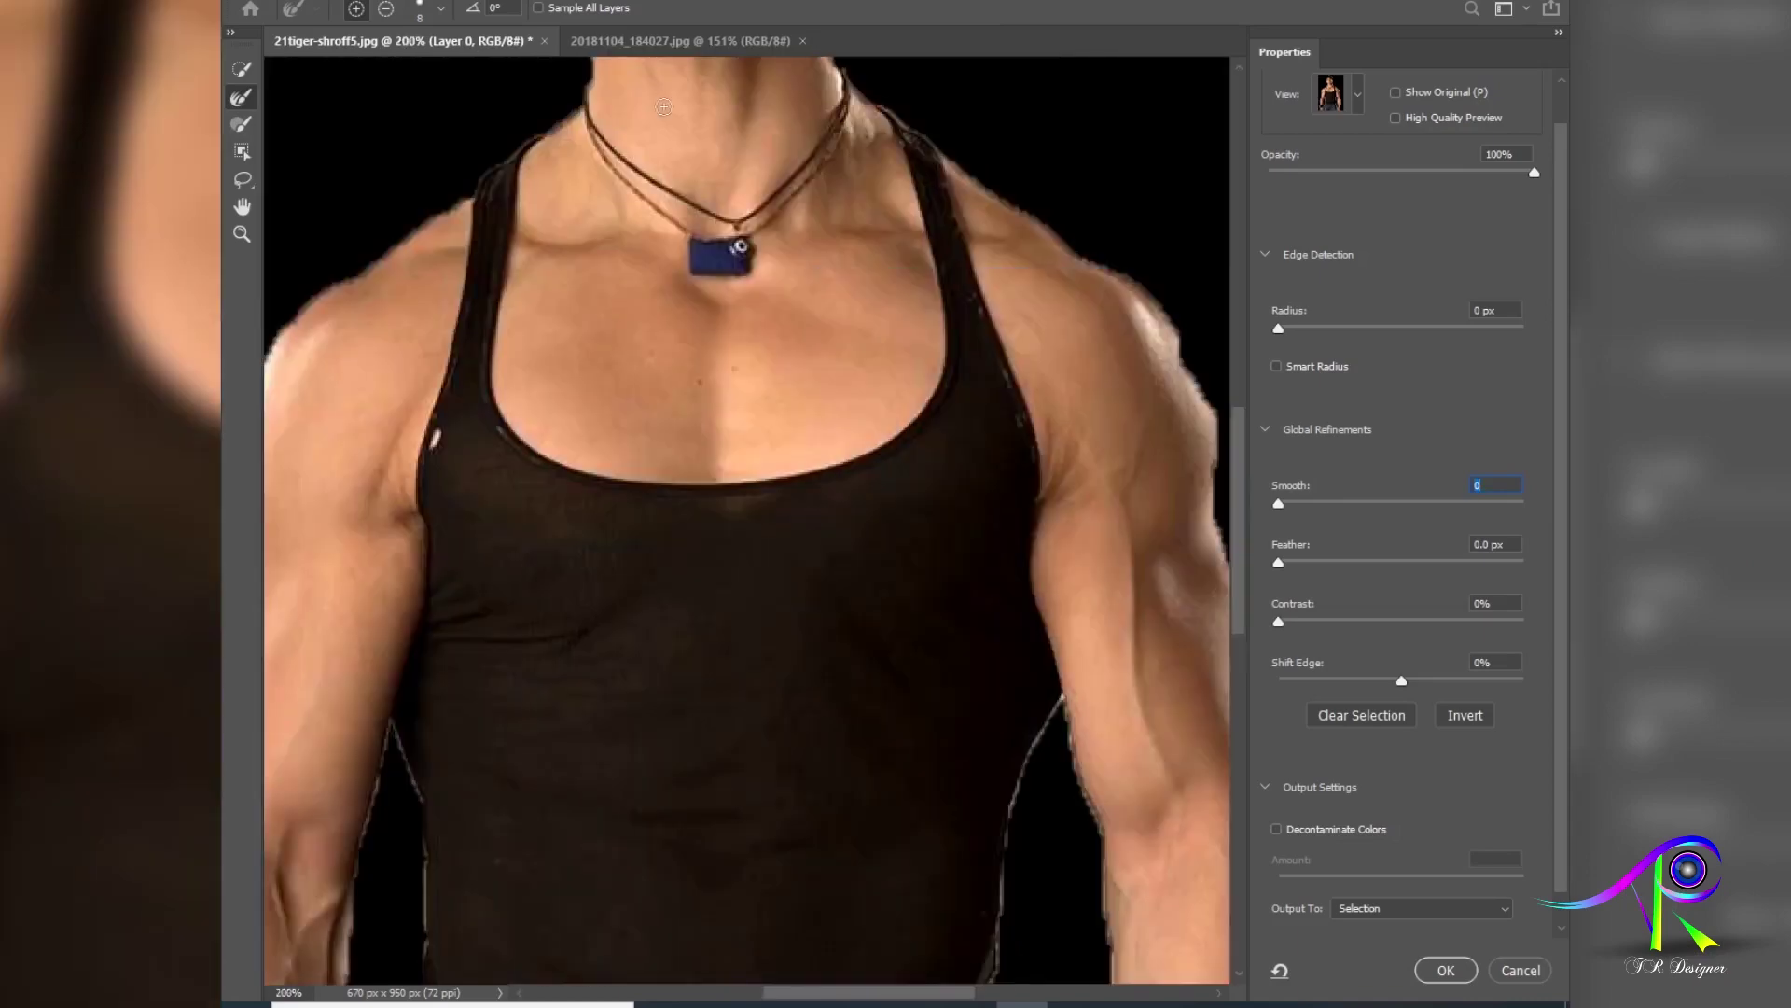
pyautogui.moveTo(663, 106); pyautogui.dragTo(671, 786)
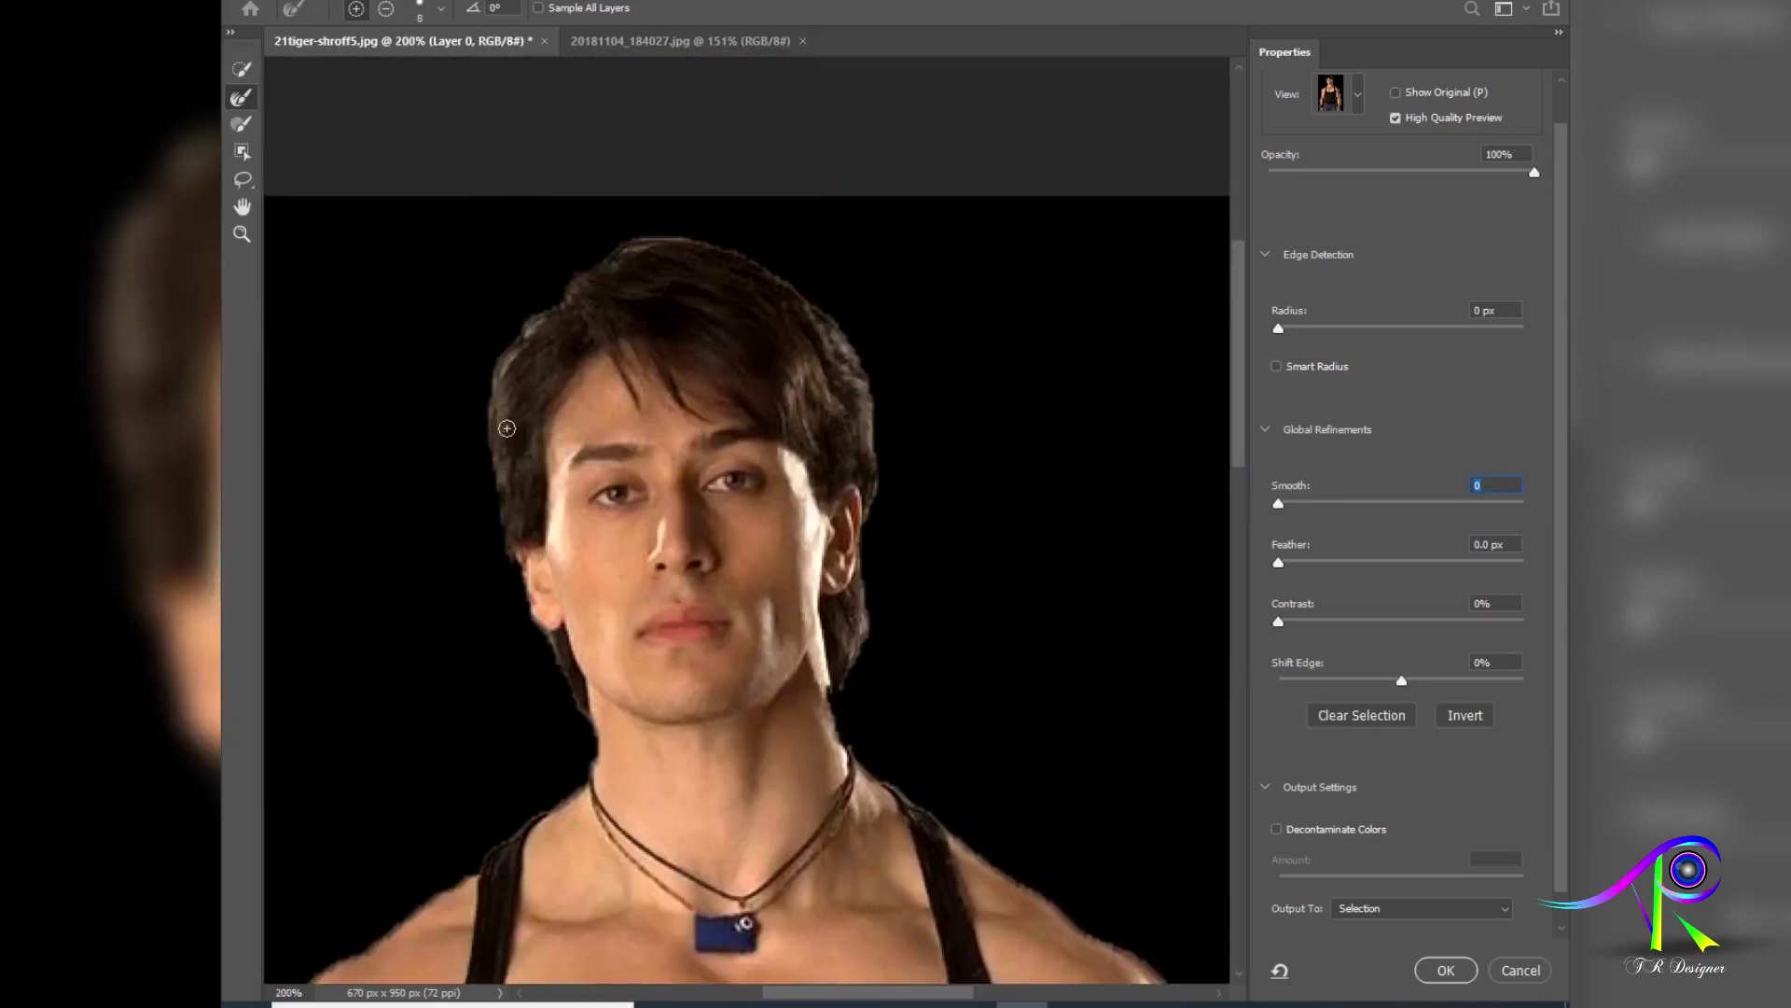
pyautogui.press(']')
pyautogui.press(']')
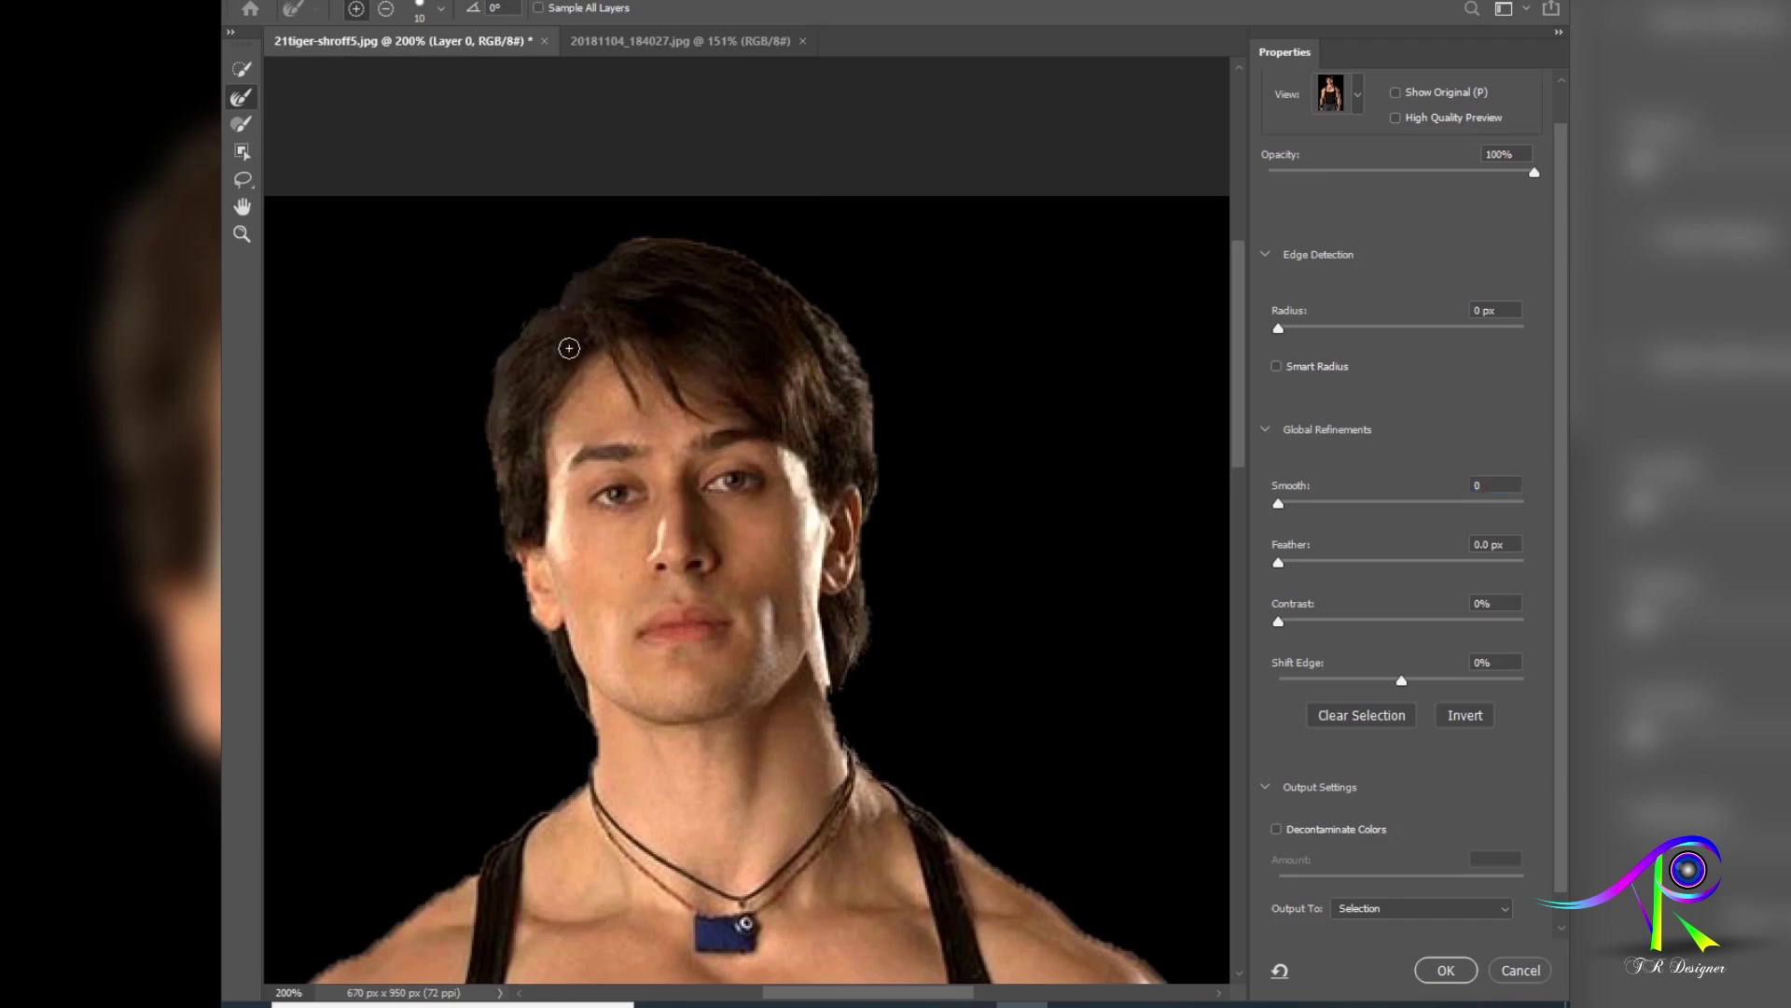
pyautogui.press('Tab')
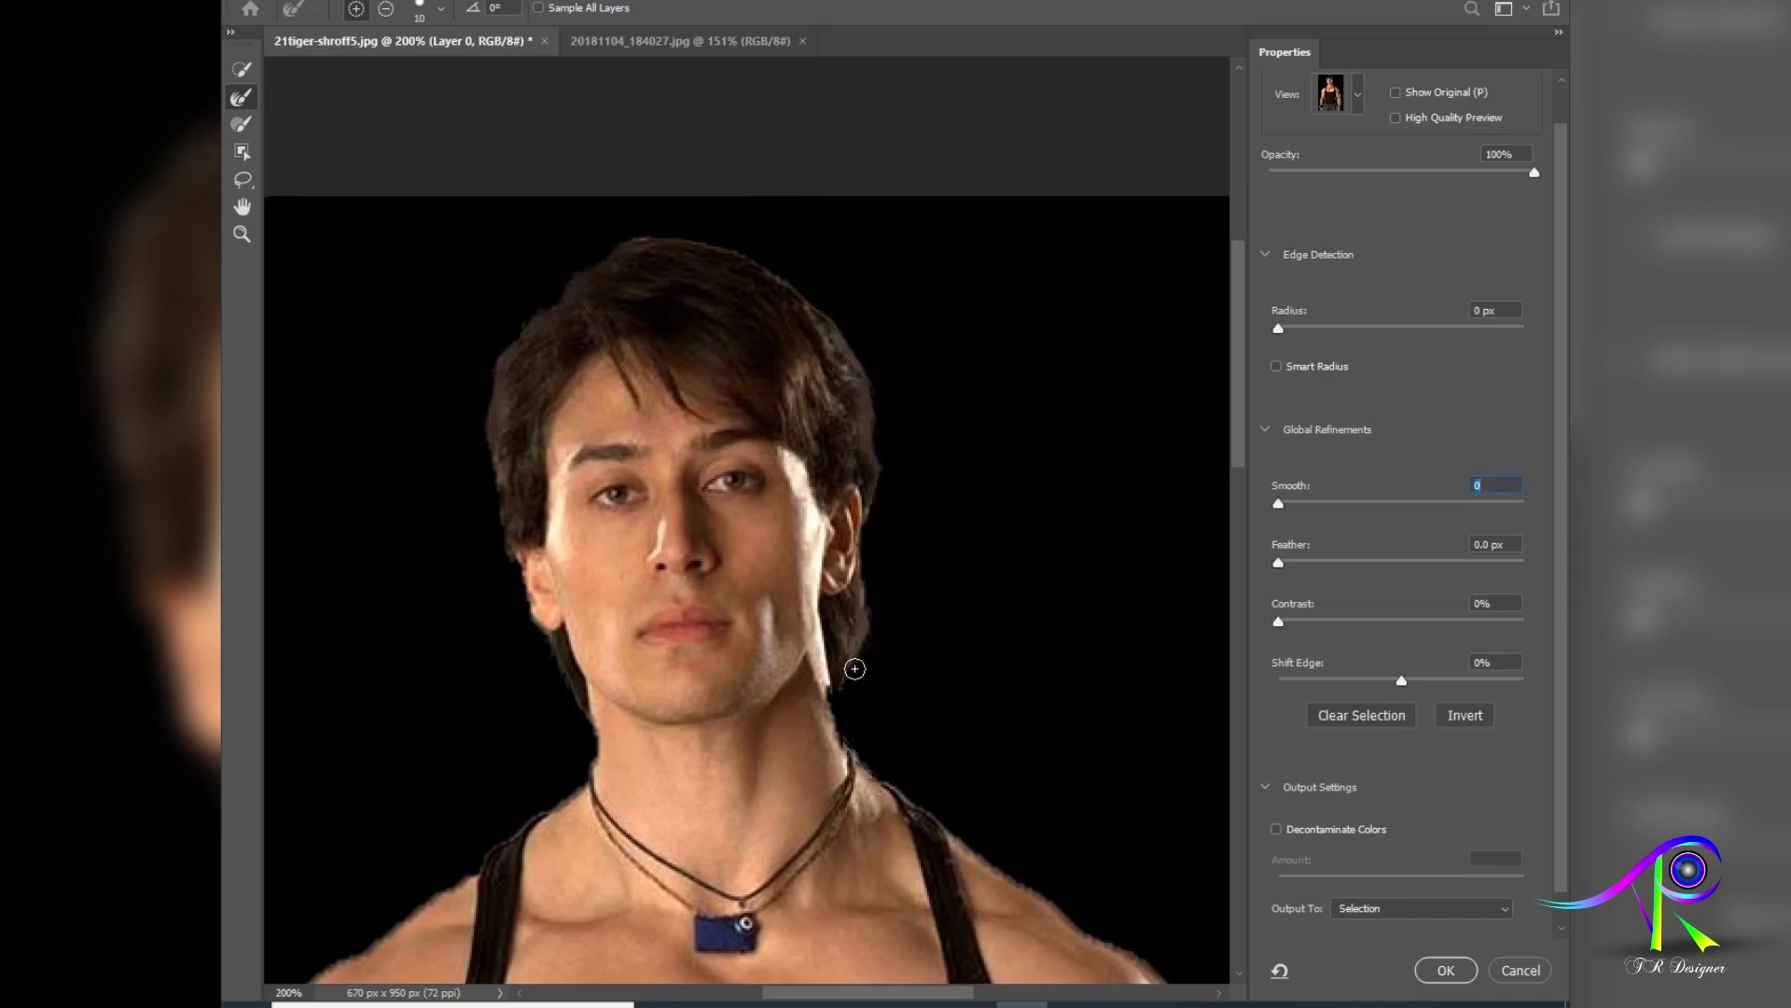
# Step: Preview the cutout on white and as a black and white mask, checking the head, neck and shoulder edges
pyautogui.moveTo(1012, 726); pyautogui.dragTo(827, 439)
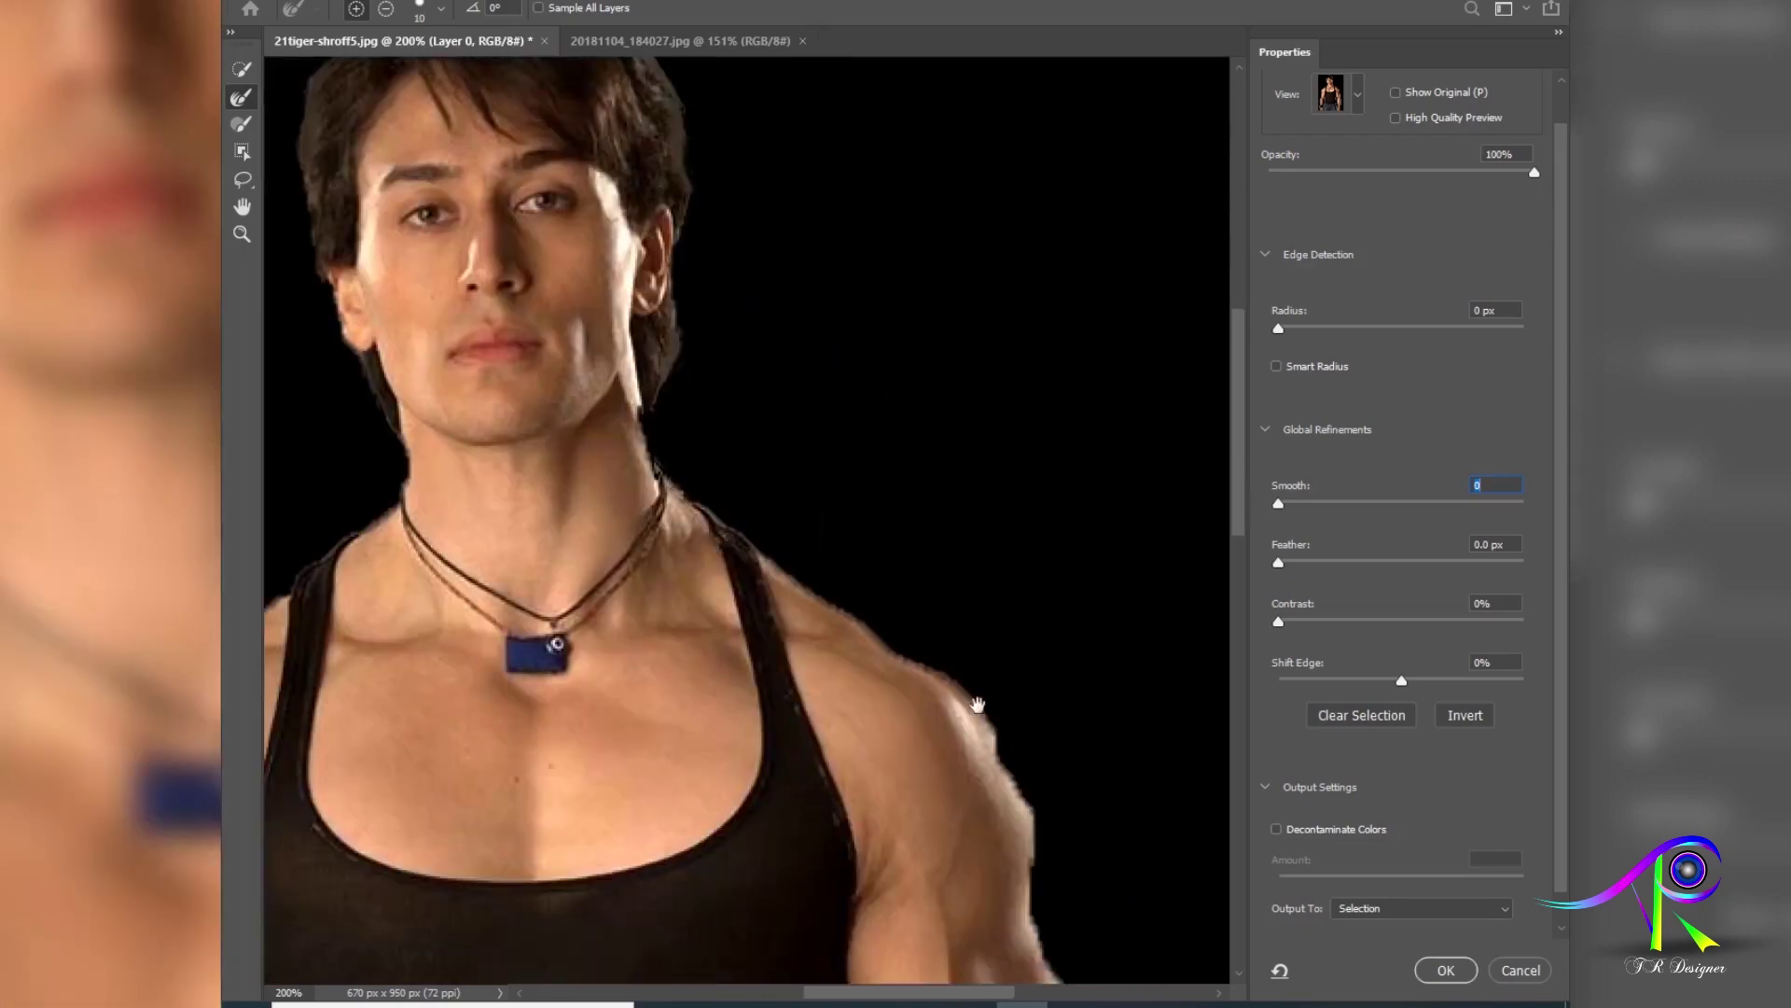
pyautogui.moveTo(980, 706); pyautogui.dragTo(932, 674)
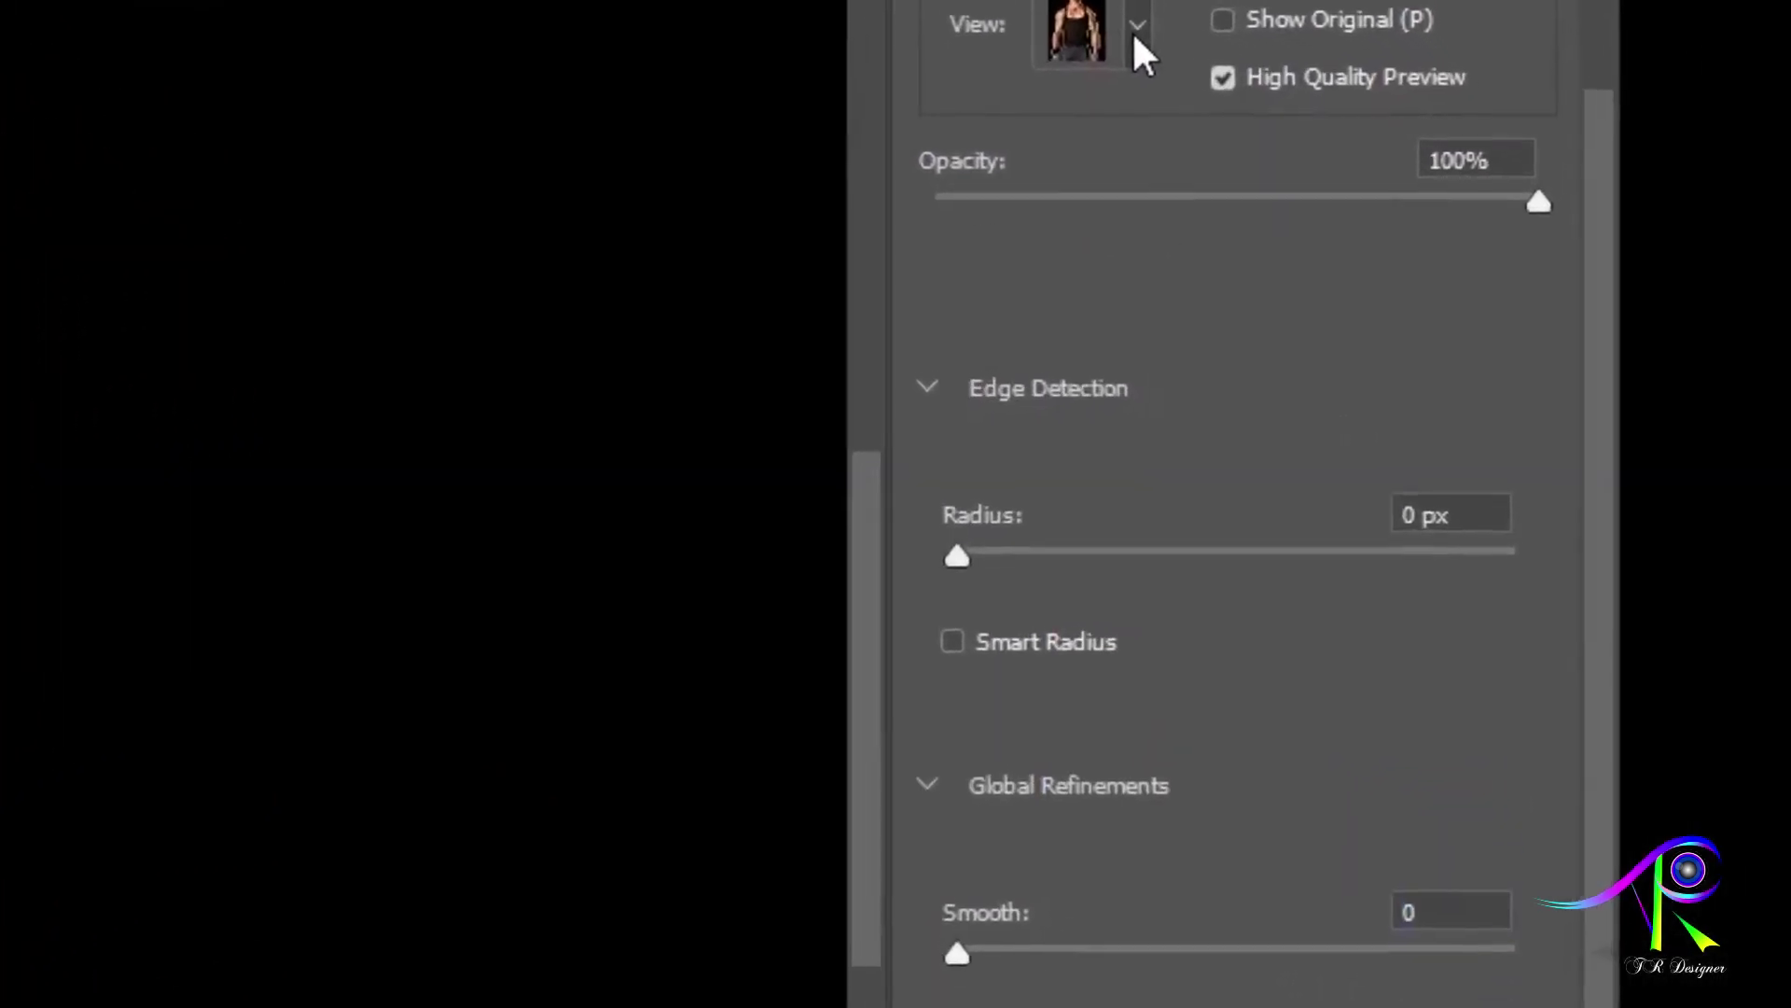
pyautogui.click(1137, 28)
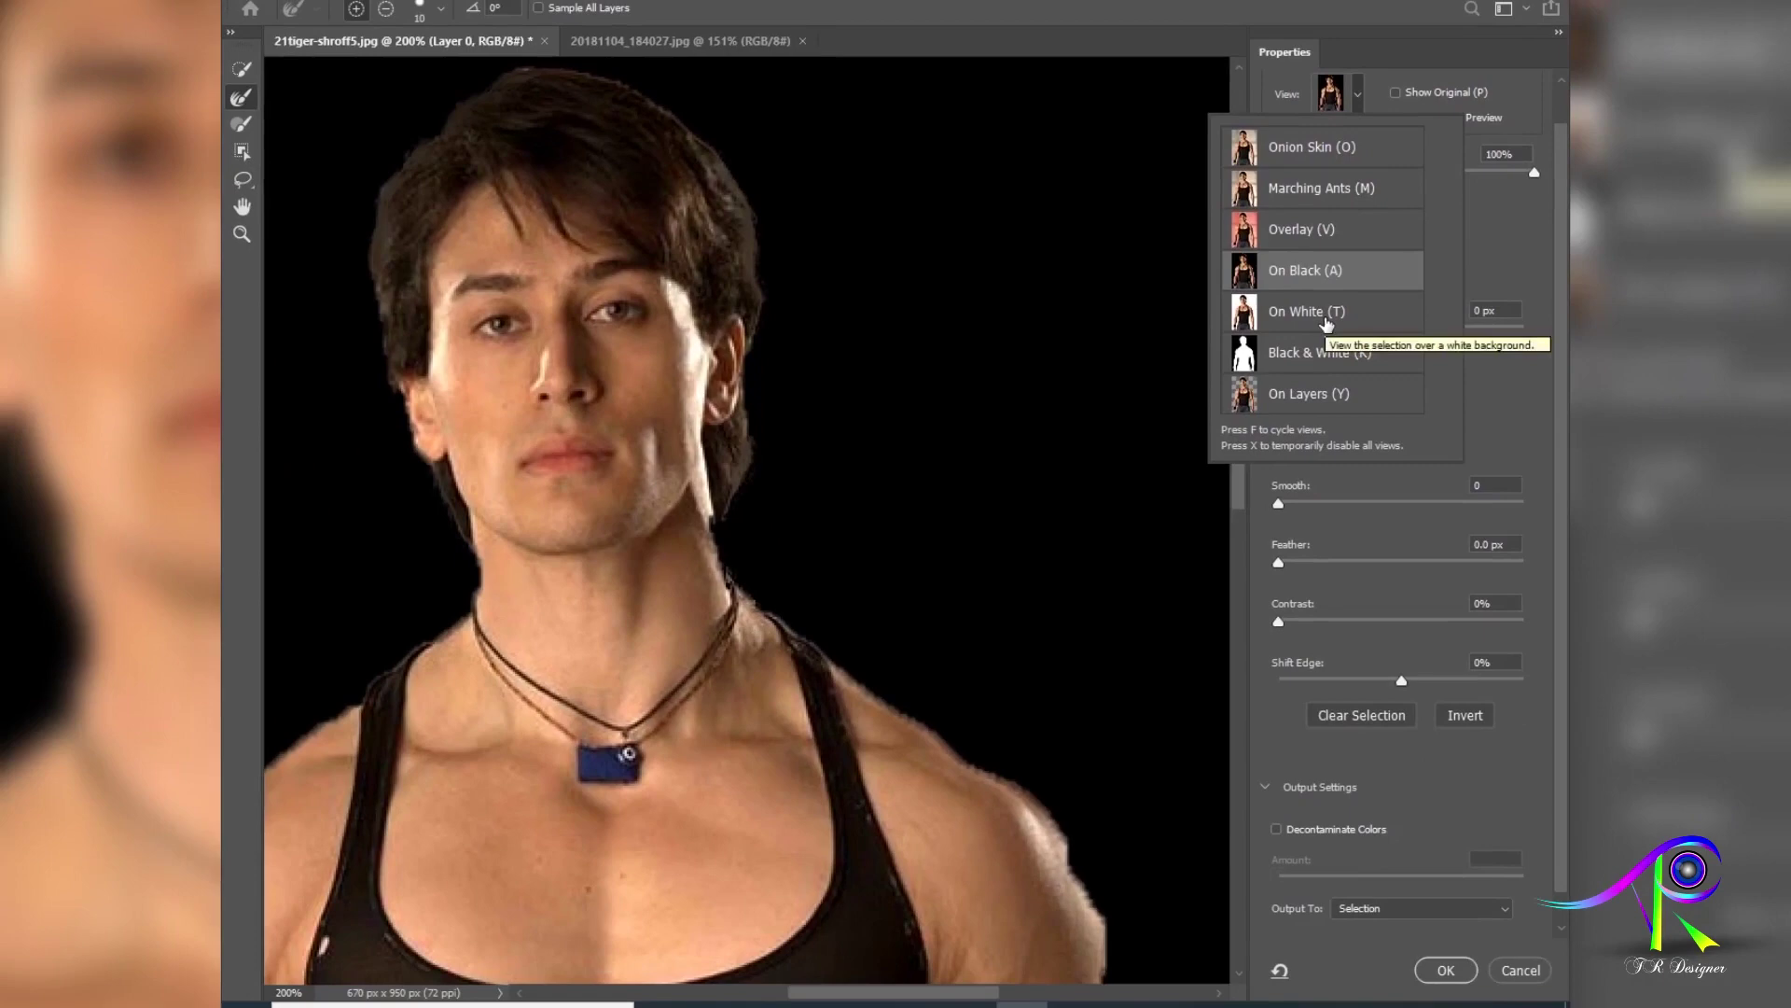
pyautogui.click(1235, 401)
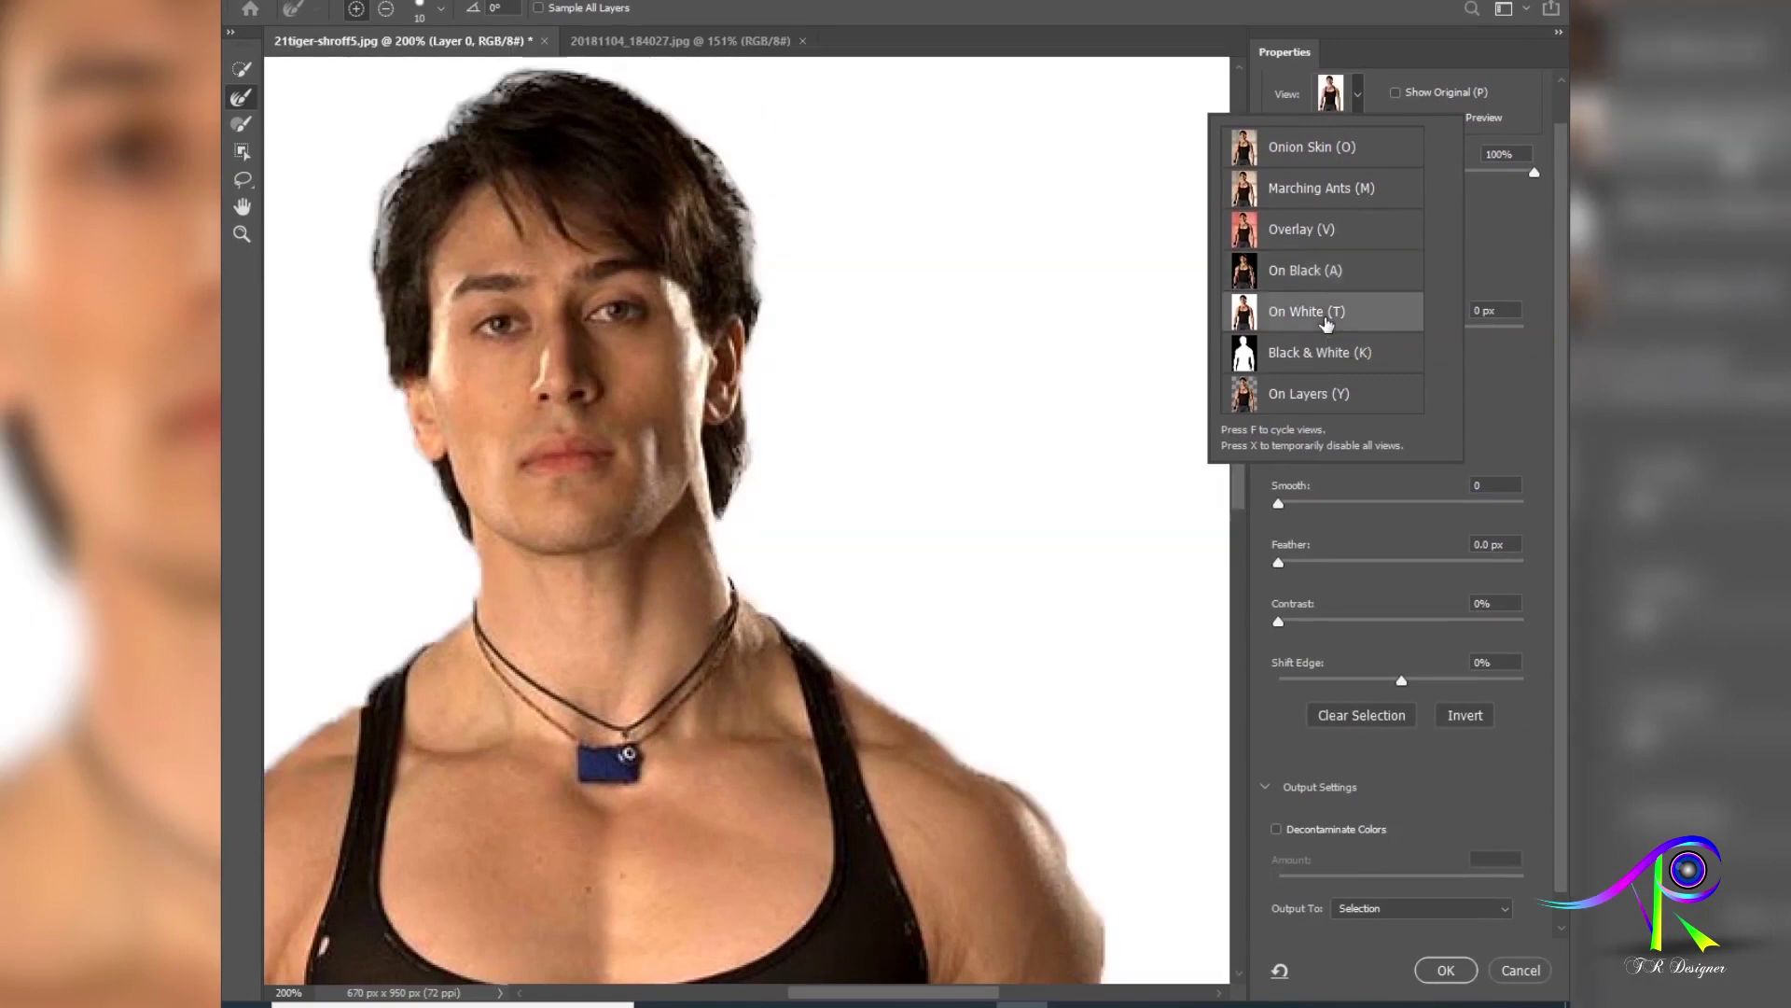
pyautogui.click(1327, 362)
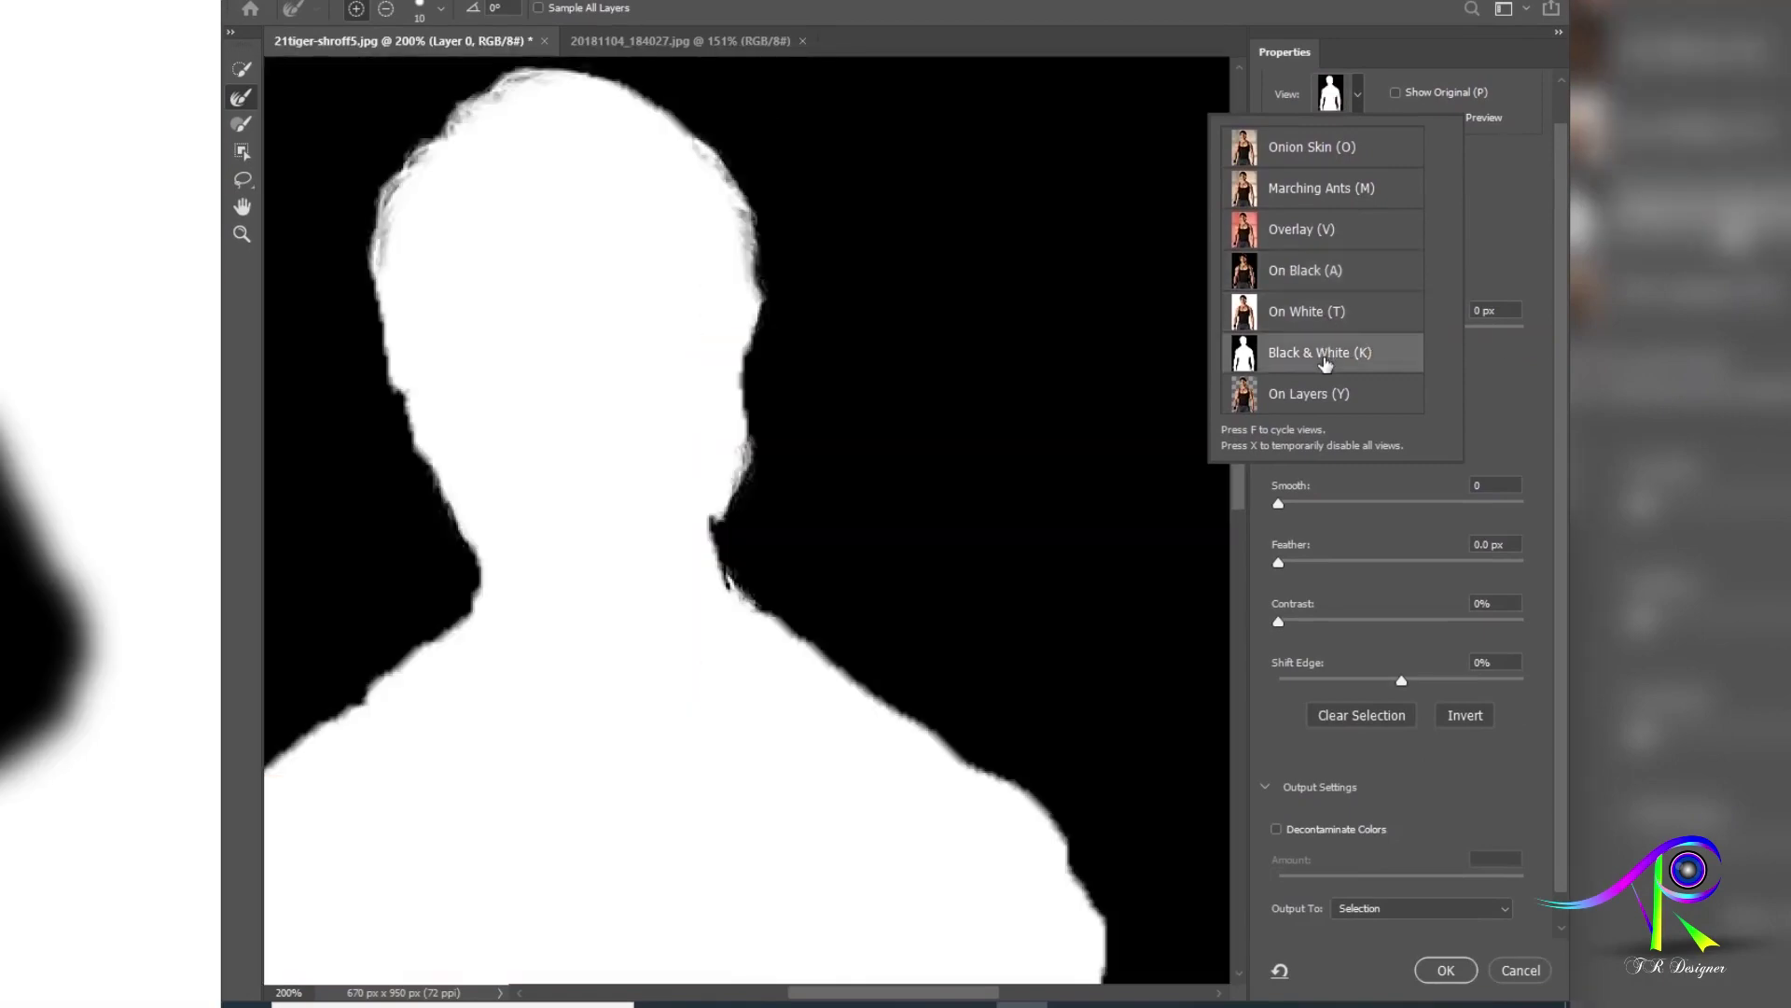
pyautogui.moveTo(857, 589); pyautogui.dragTo(825, 500)
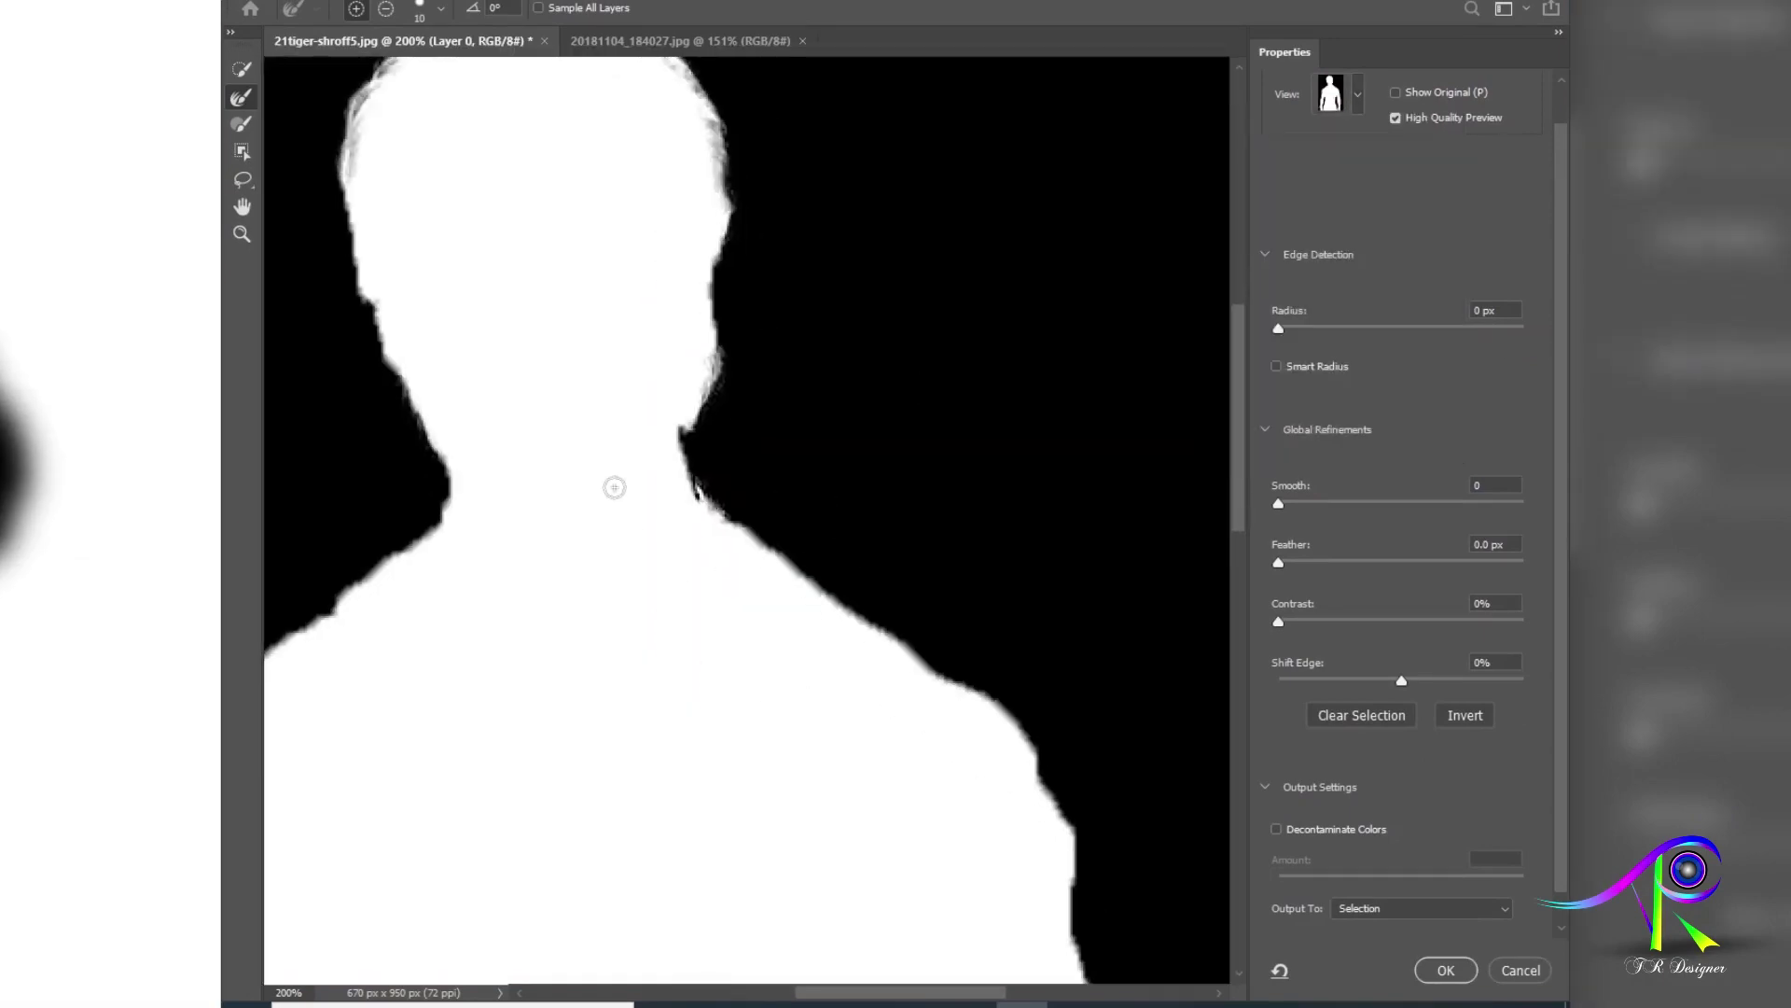
pyautogui.moveTo(696, 495)
pyautogui.mouseDown()
pyautogui.moveTo(719, 572)
pyautogui.moveTo(700, 512)
pyautogui.moveTo(723, 557)
pyautogui.mouseUp()
# Step: Preview the cutout with the On Layers view and check the hair and shoulder edges against transparency
pyautogui.click(1352, 93)
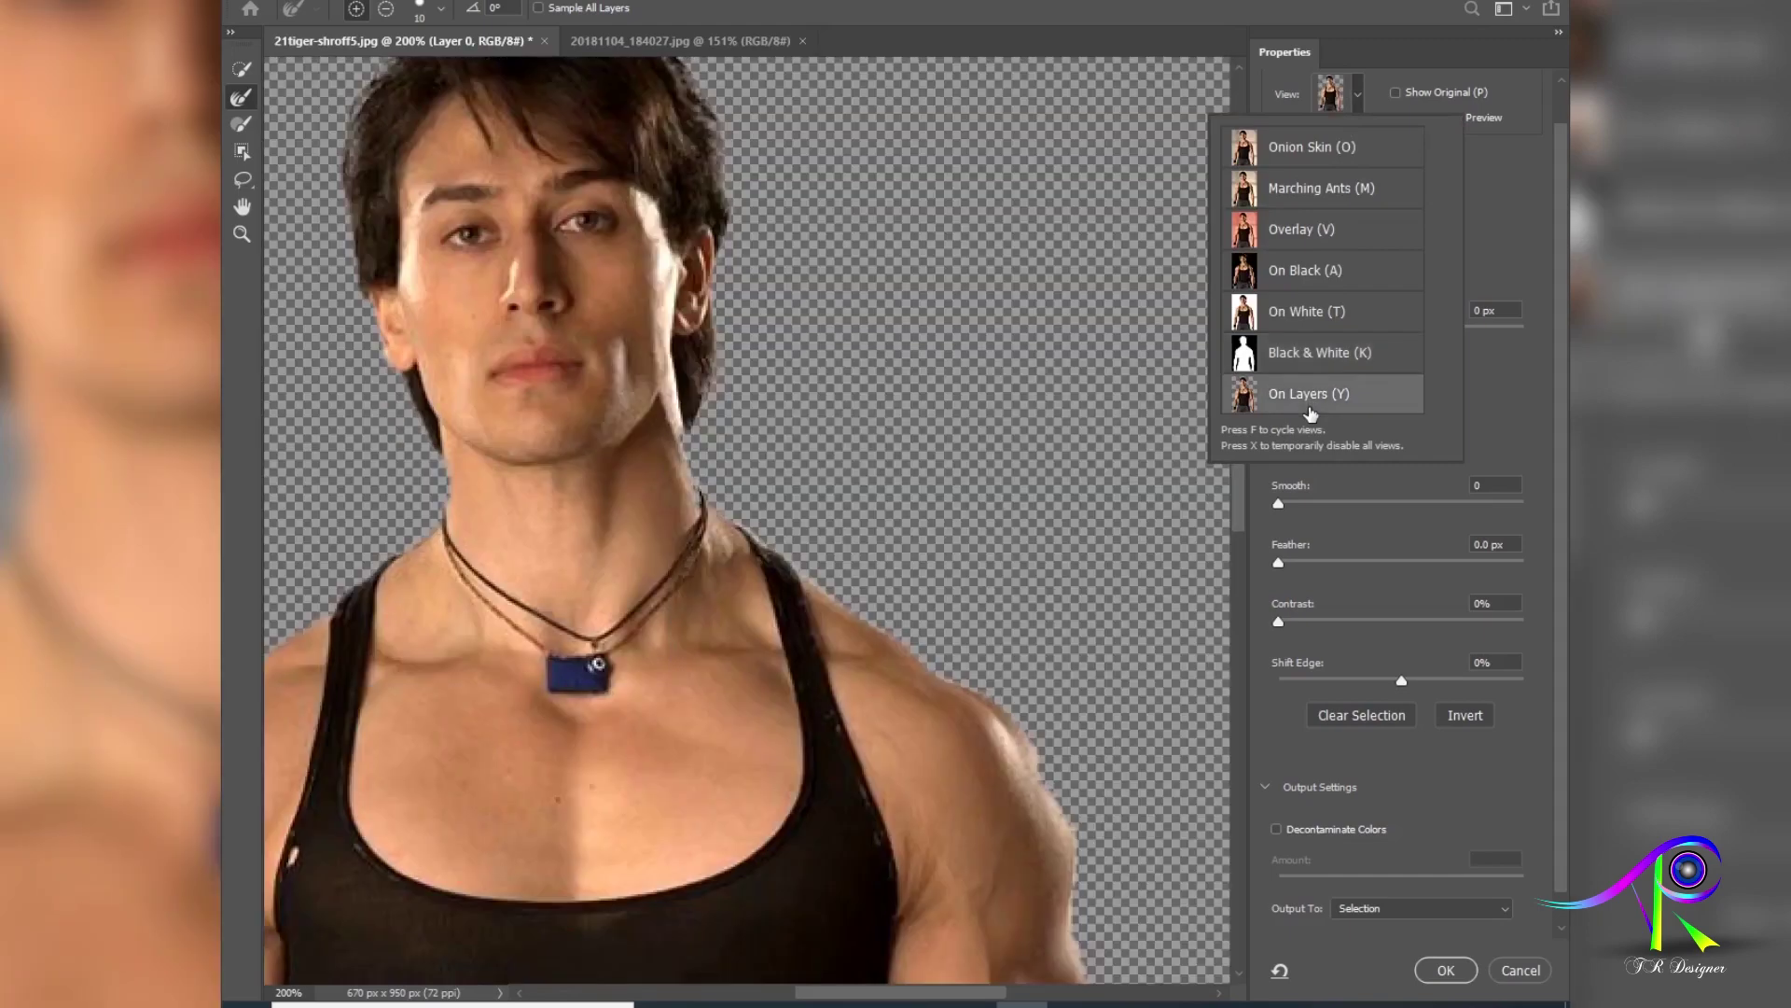
pyautogui.click(988, 420)
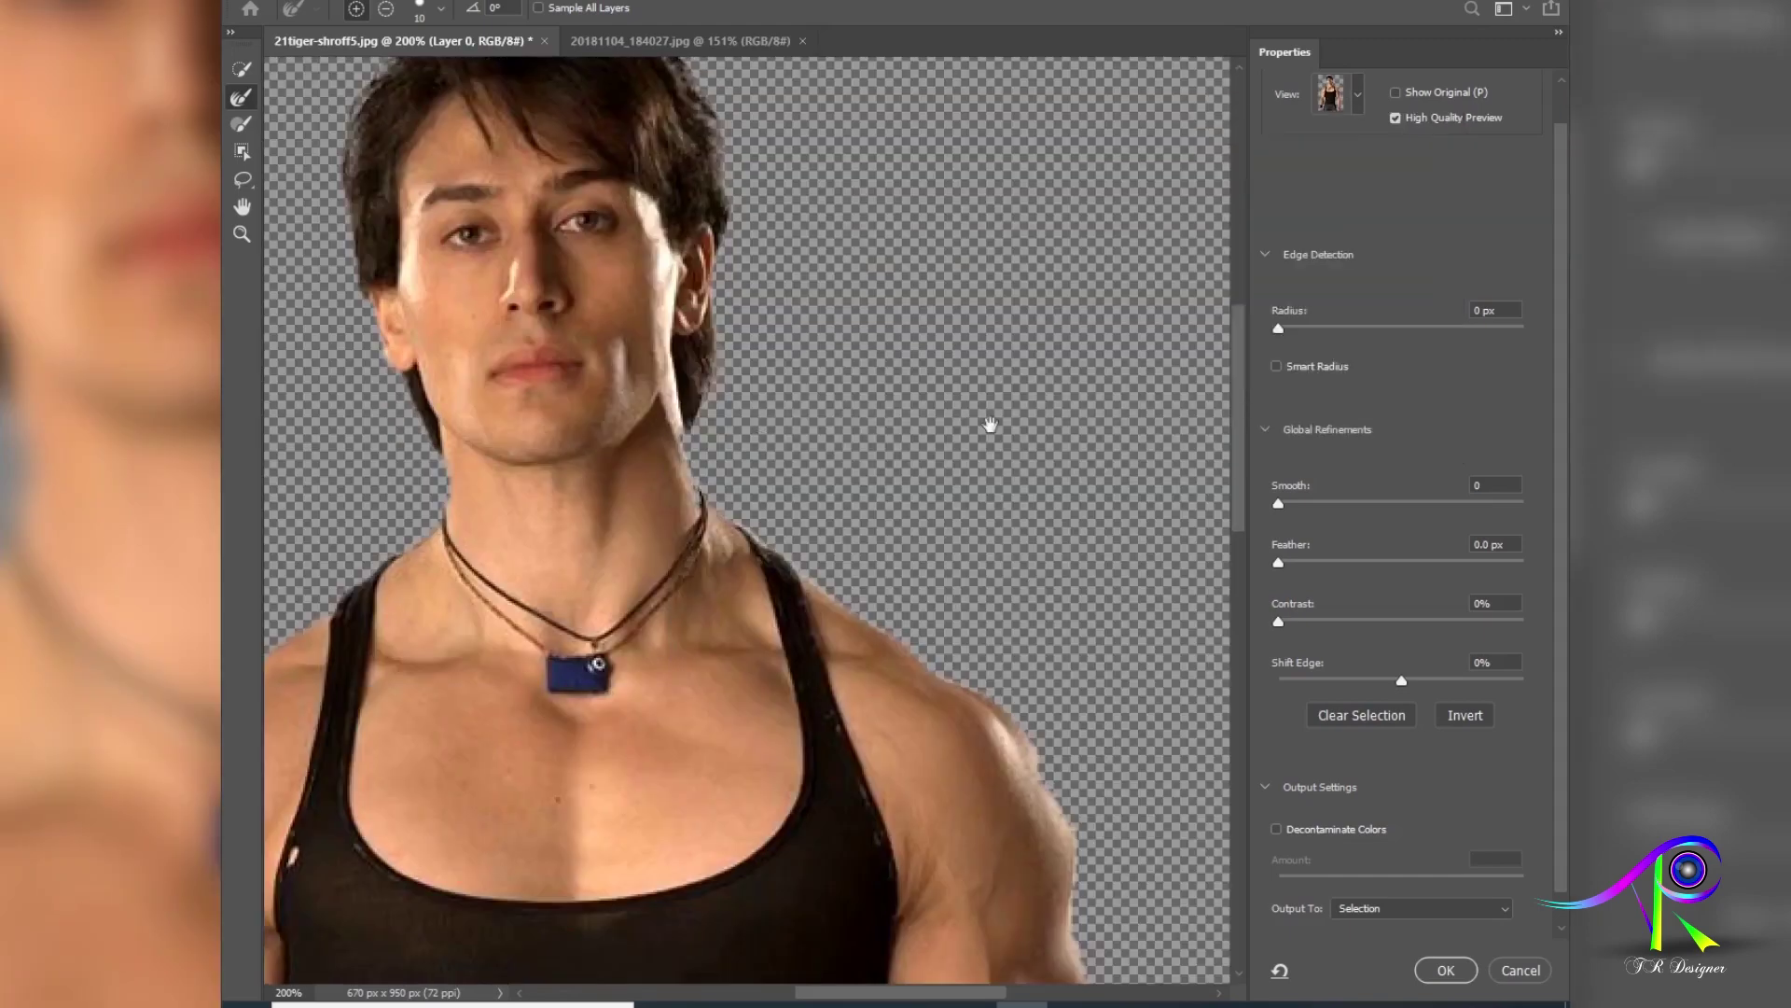
pyautogui.moveTo(988, 420); pyautogui.dragTo(907, 372)
pyautogui.moveTo(924, 442); pyautogui.dragTo(782, 700)
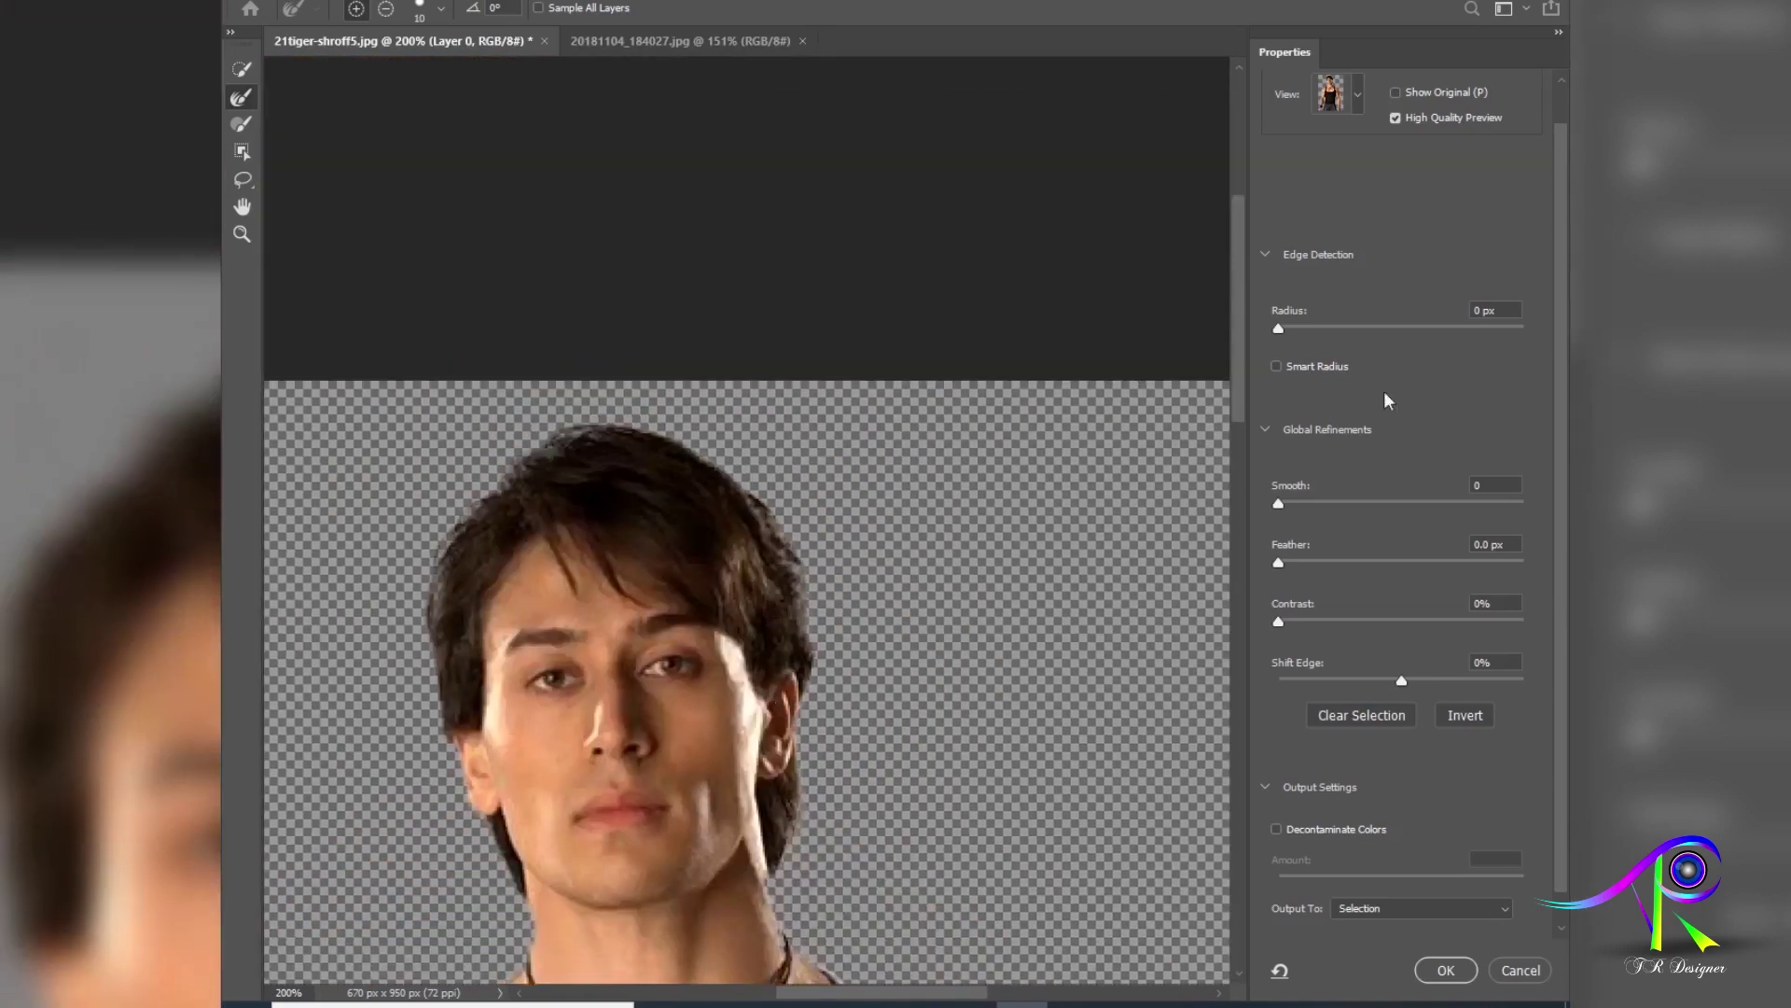
# Step: Switch the preview back to On Black and set Smooth to 16 for the jagged arm edges
pyautogui.click(1335, 105)
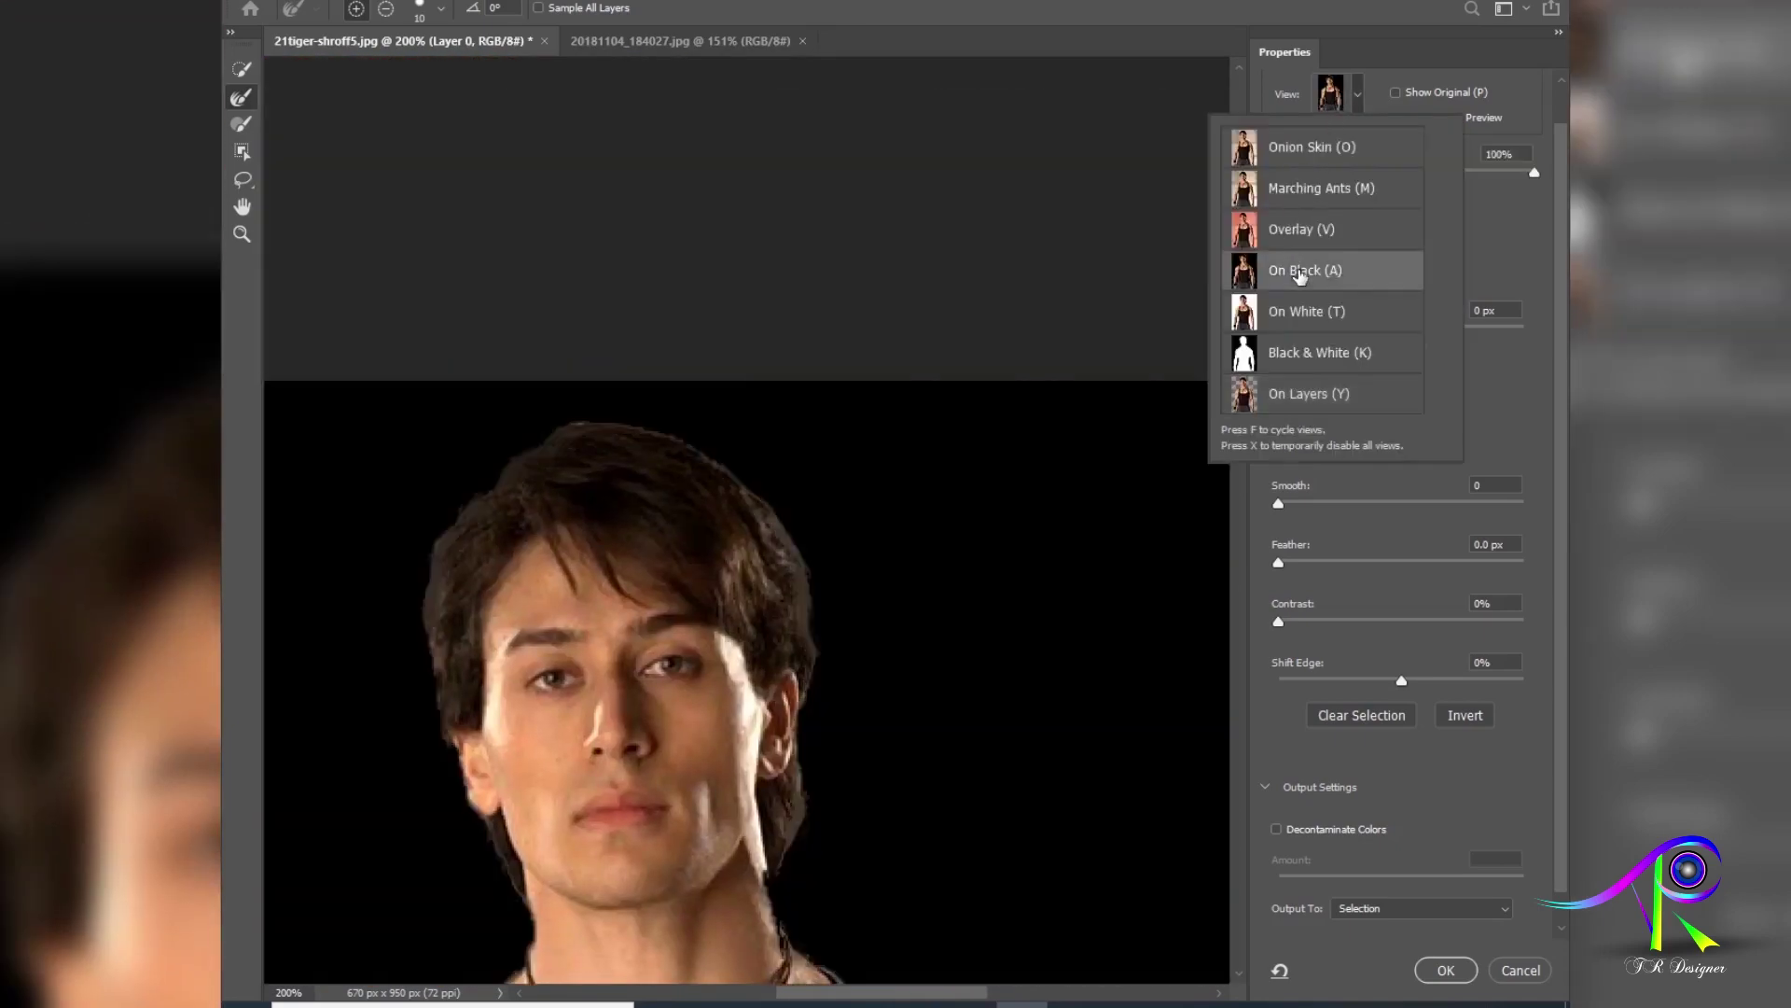
pyautogui.click(1304, 269)
pyautogui.moveTo(966, 734); pyautogui.dragTo(859, 460)
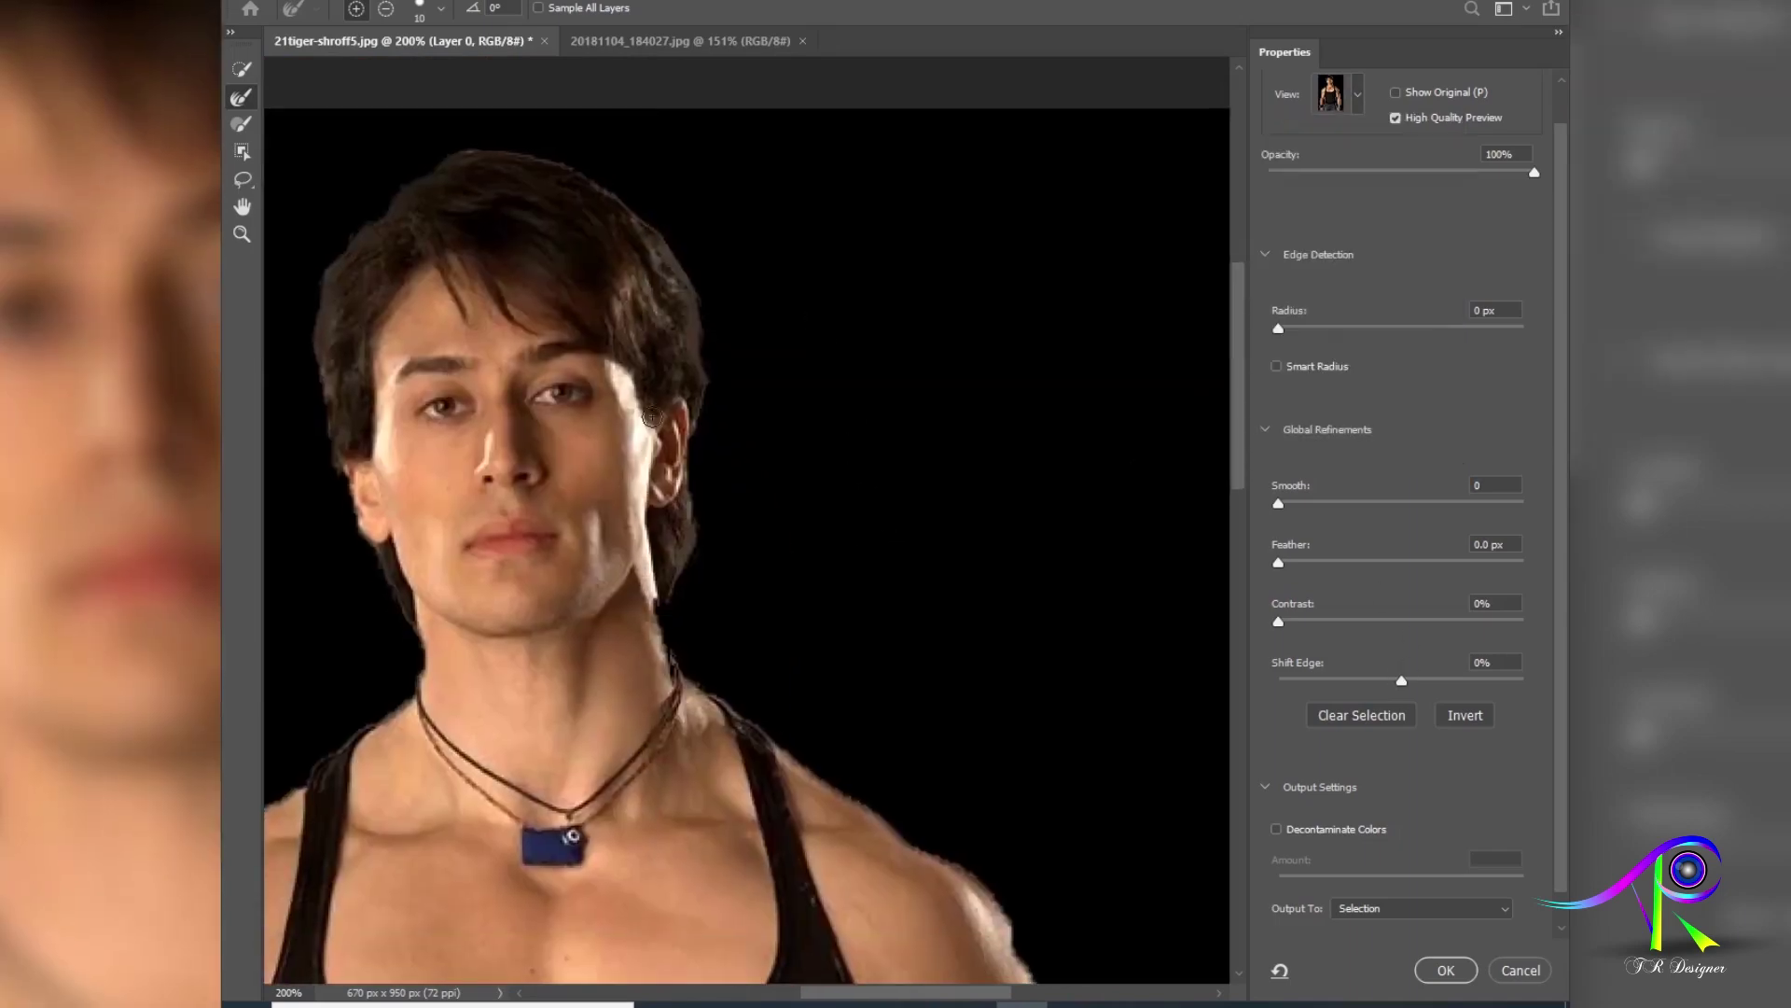
pyautogui.scroll(-5, 1023, 567)
pyautogui.hscroll(4, 1024, 568)
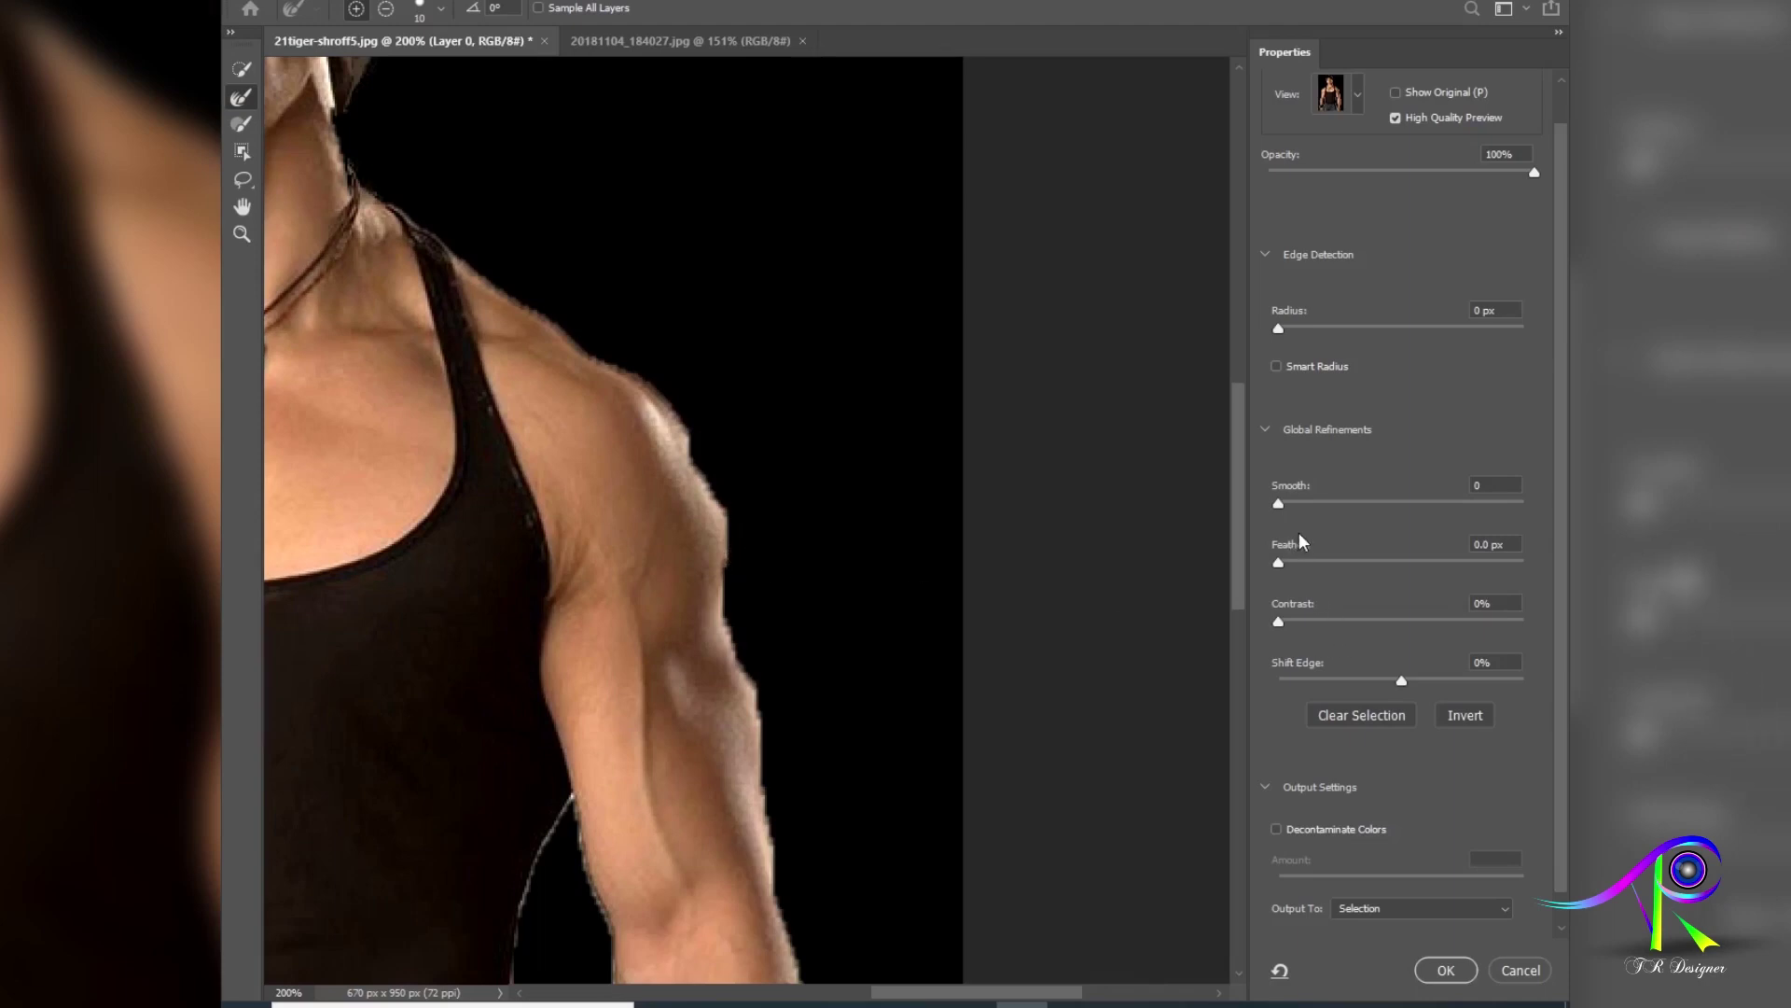
pyautogui.moveTo(1278, 503); pyautogui.dragTo(1337, 508)
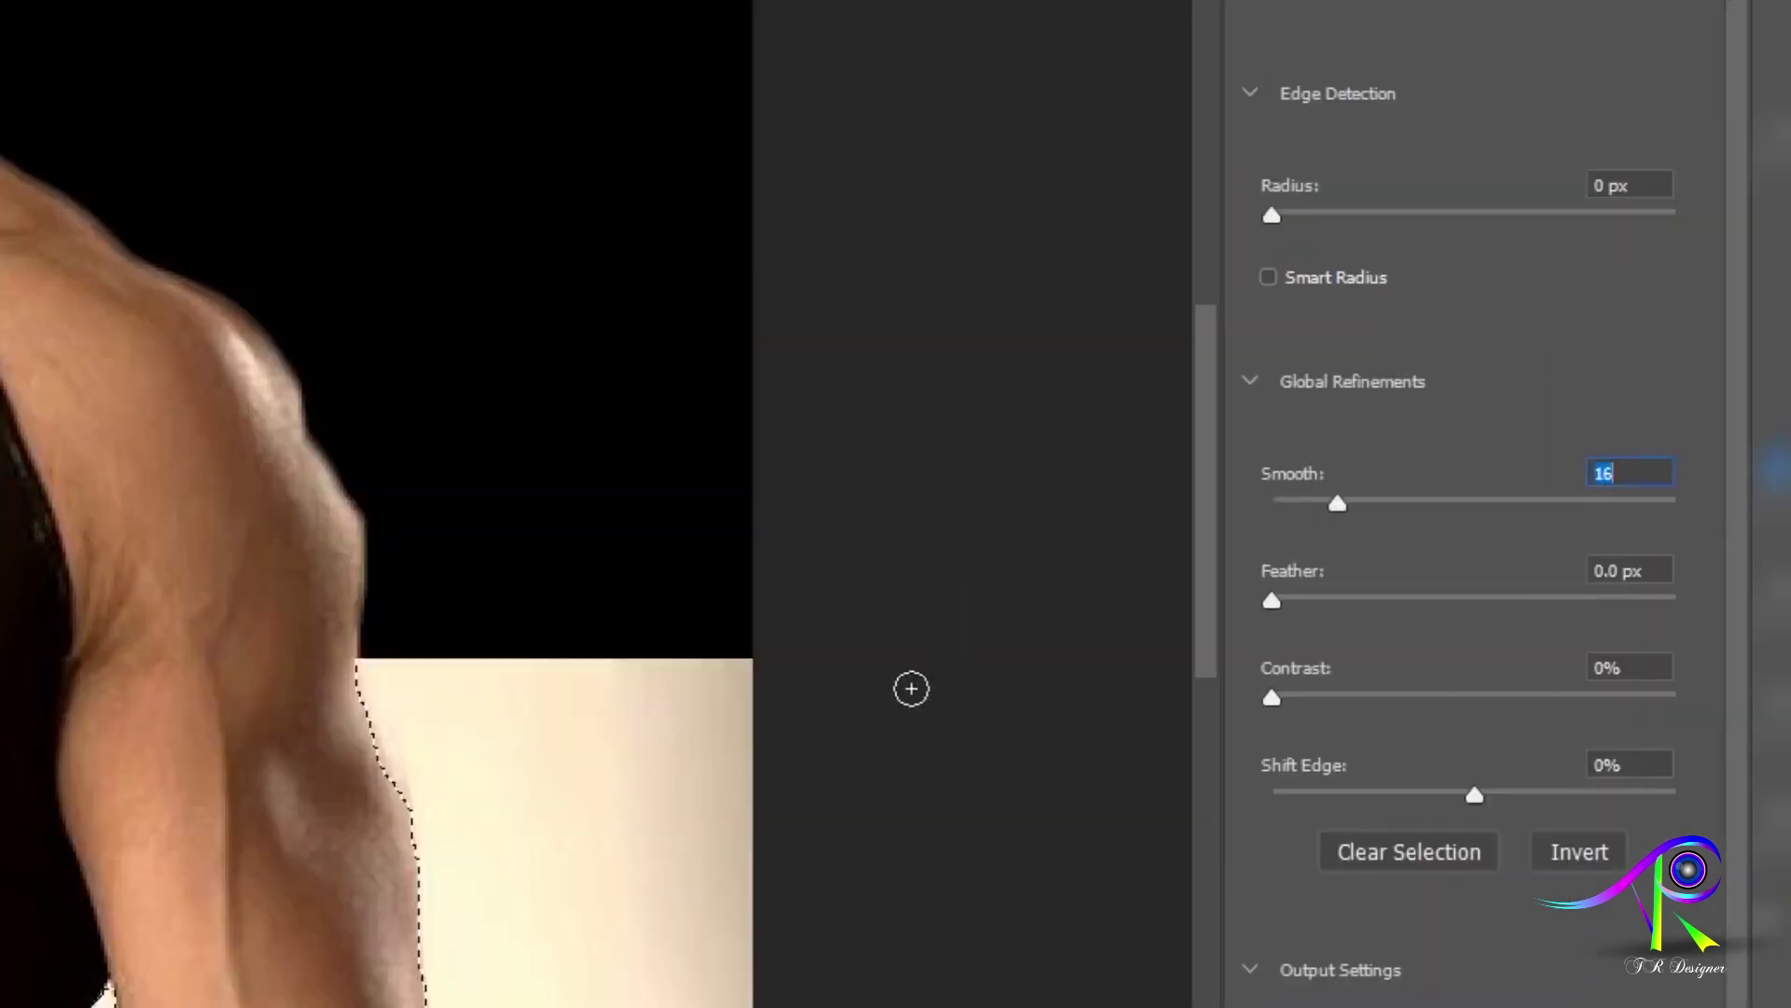
# Step: Check the smoothed arm and hand outline, and set Shift Edge to -47% to trim the light fringe
pyautogui.moveTo(672, 684); pyautogui.dragTo(605, 682)
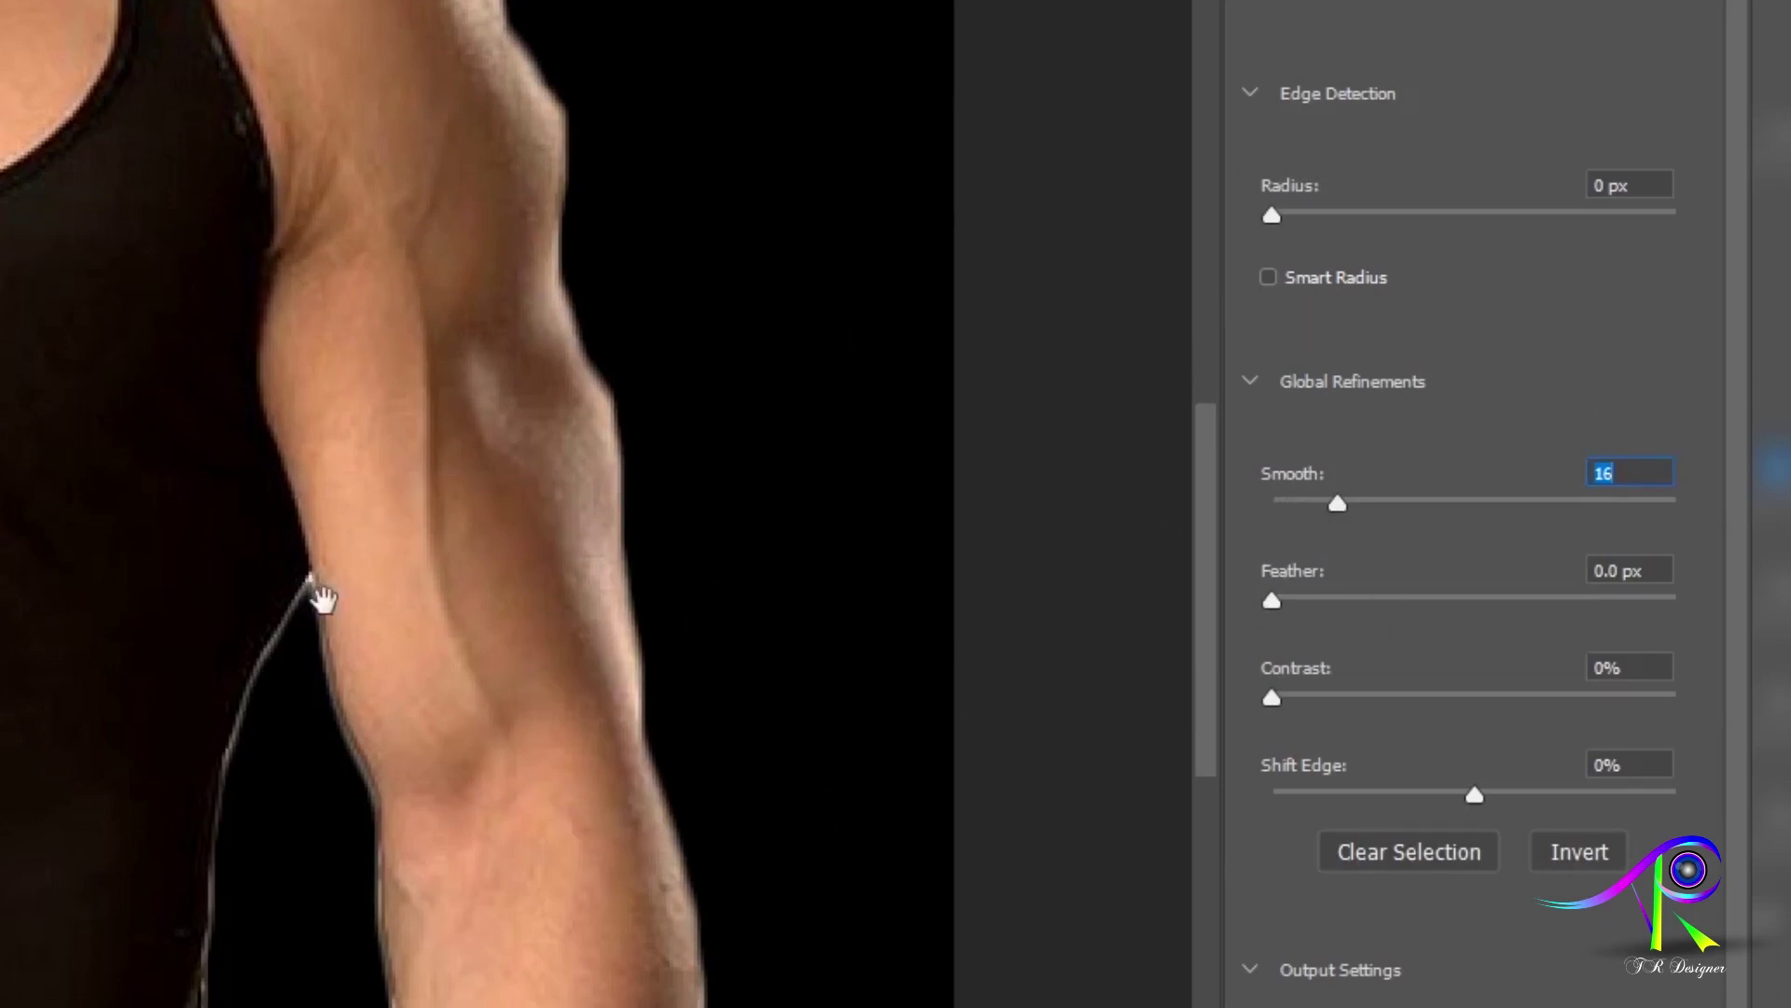
pyautogui.moveTo(320, 592); pyautogui.dragTo(399, 388)
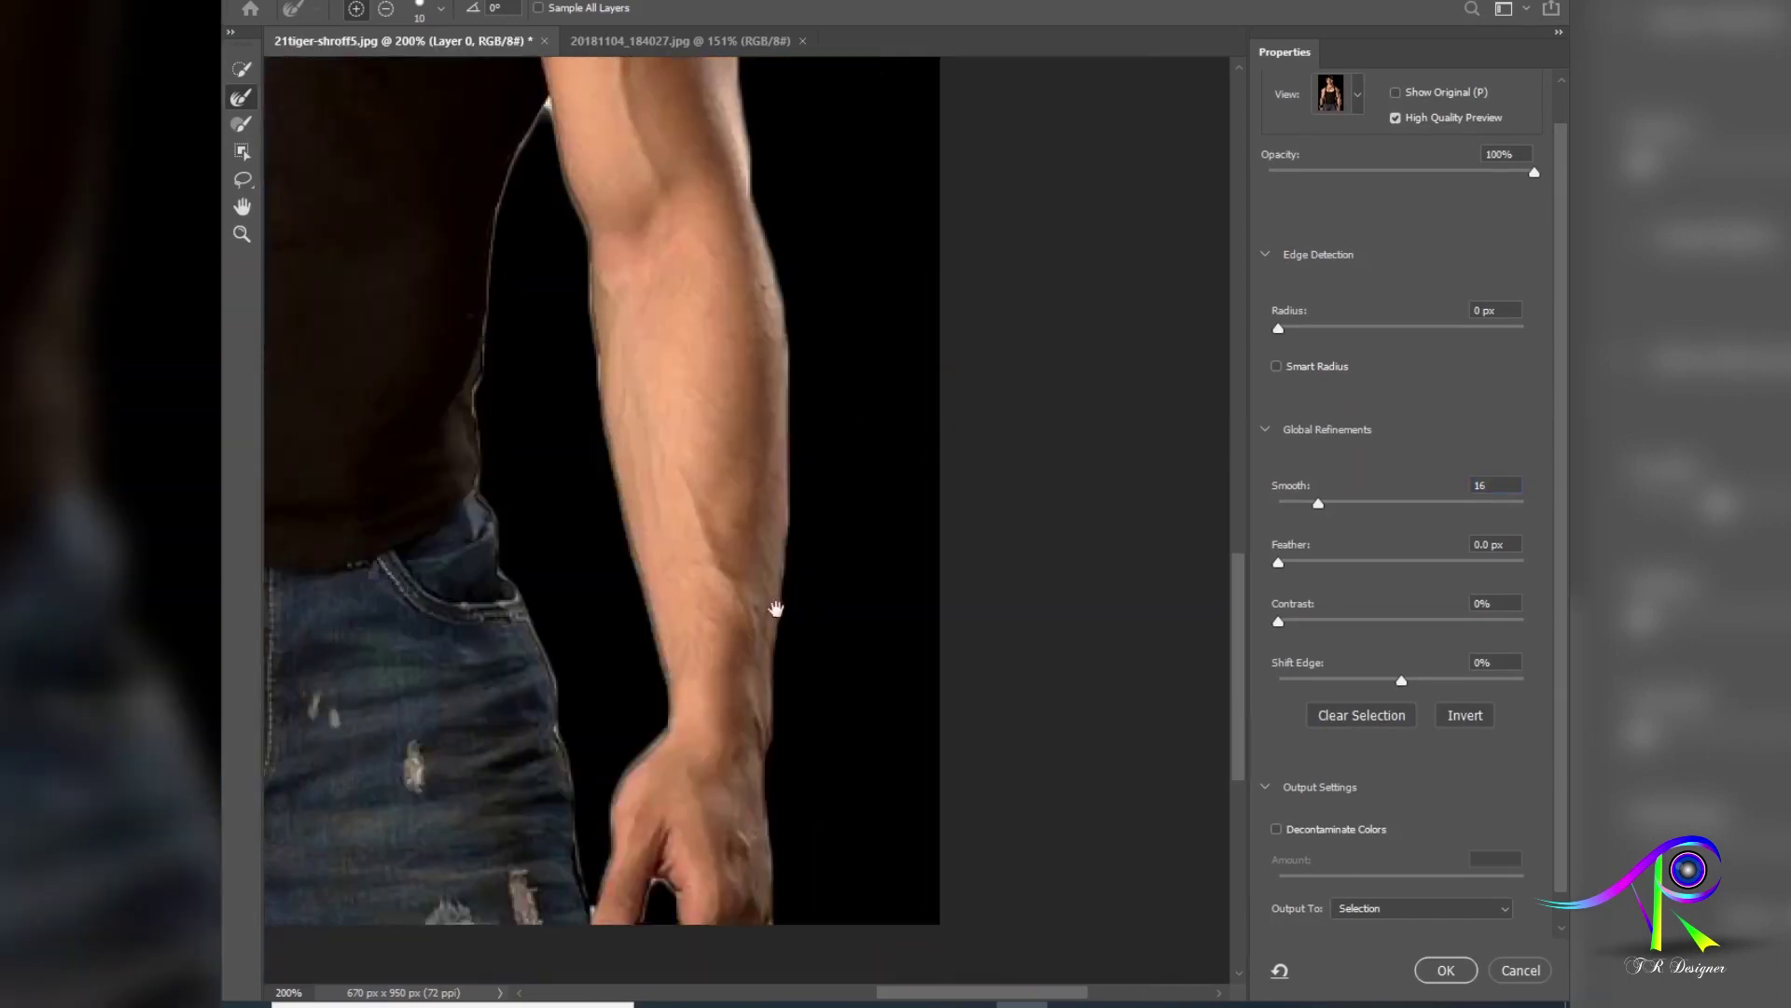
pyautogui.scroll(-4, 777, 609)
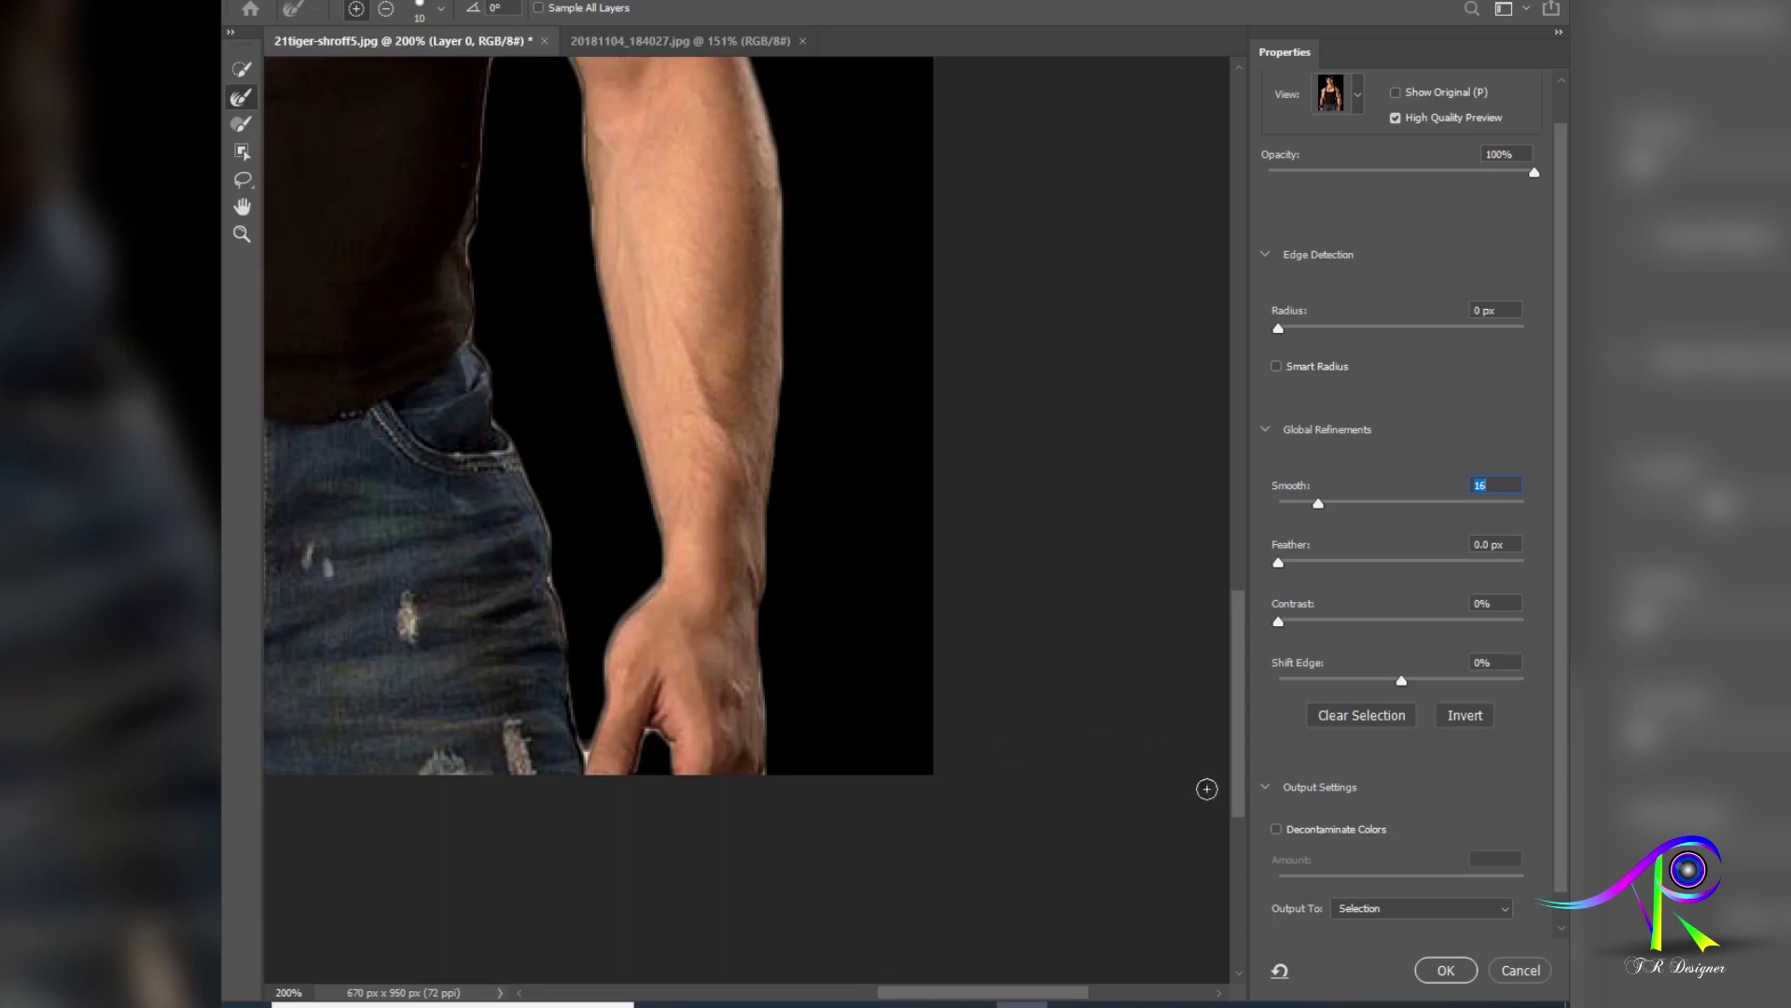
pyautogui.moveTo(874, 402); pyautogui.dragTo(1017, 741)
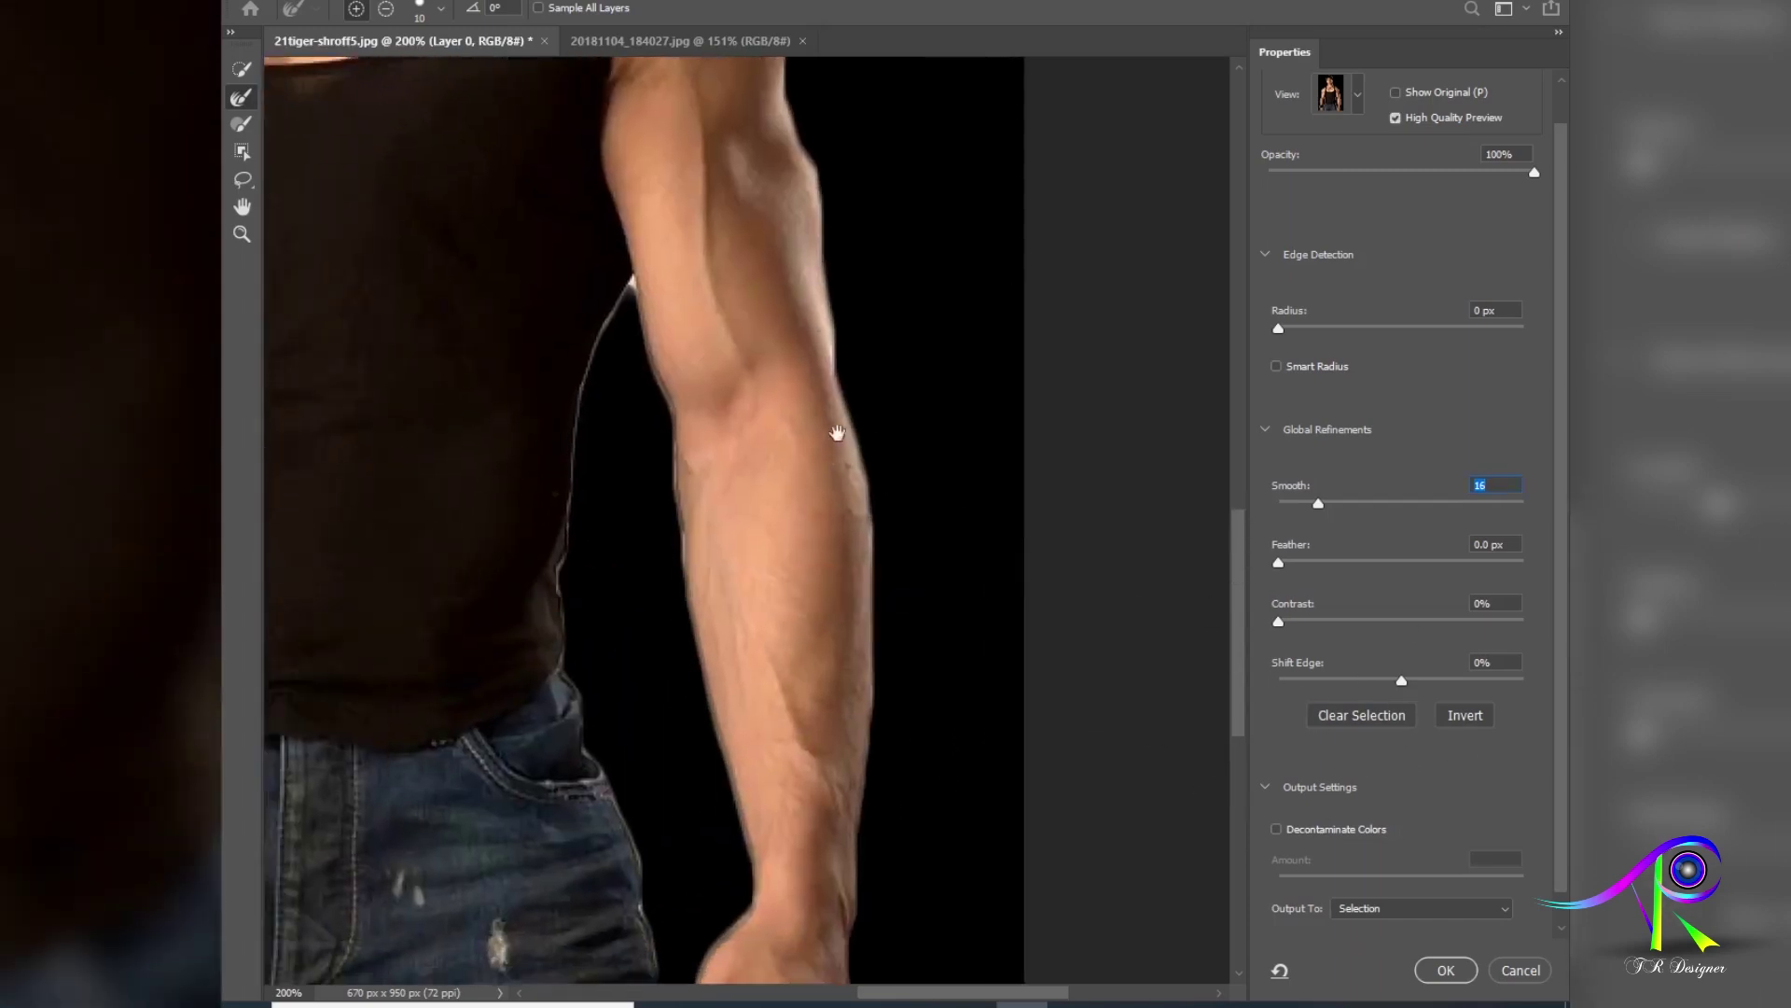
pyautogui.moveTo(837, 431); pyautogui.dragTo(862, 575)
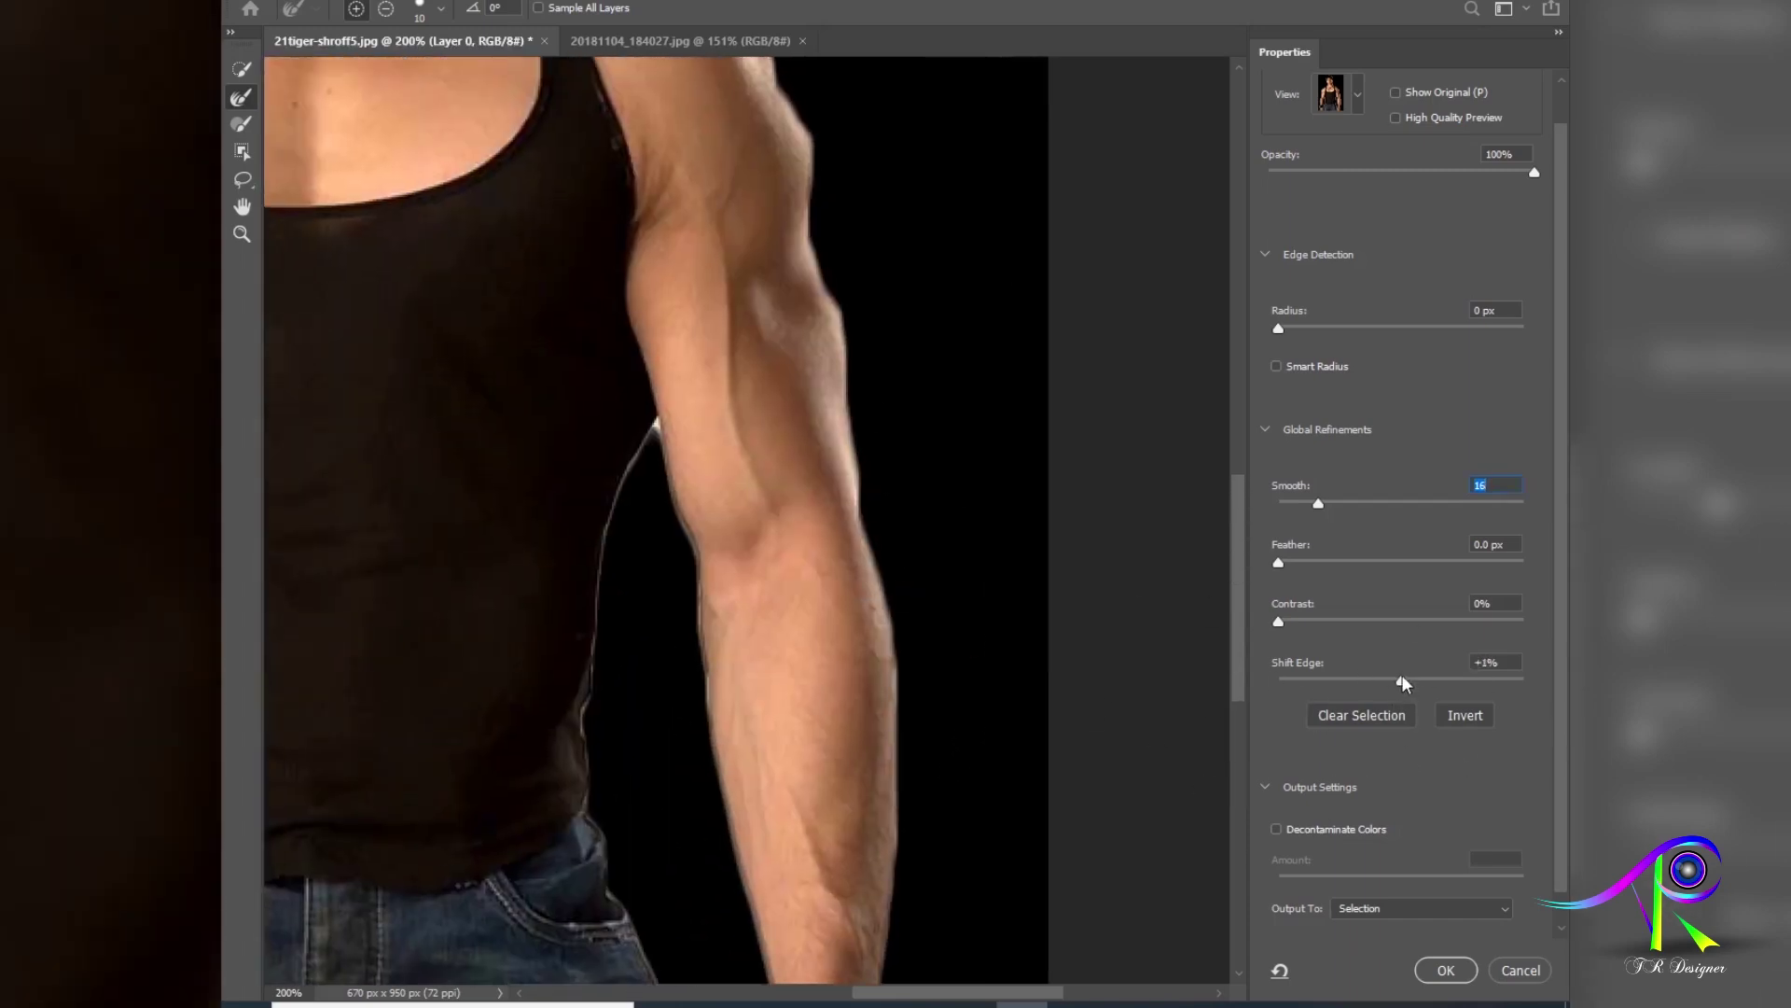
pyautogui.moveTo(1404, 684); pyautogui.dragTo(1346, 695)
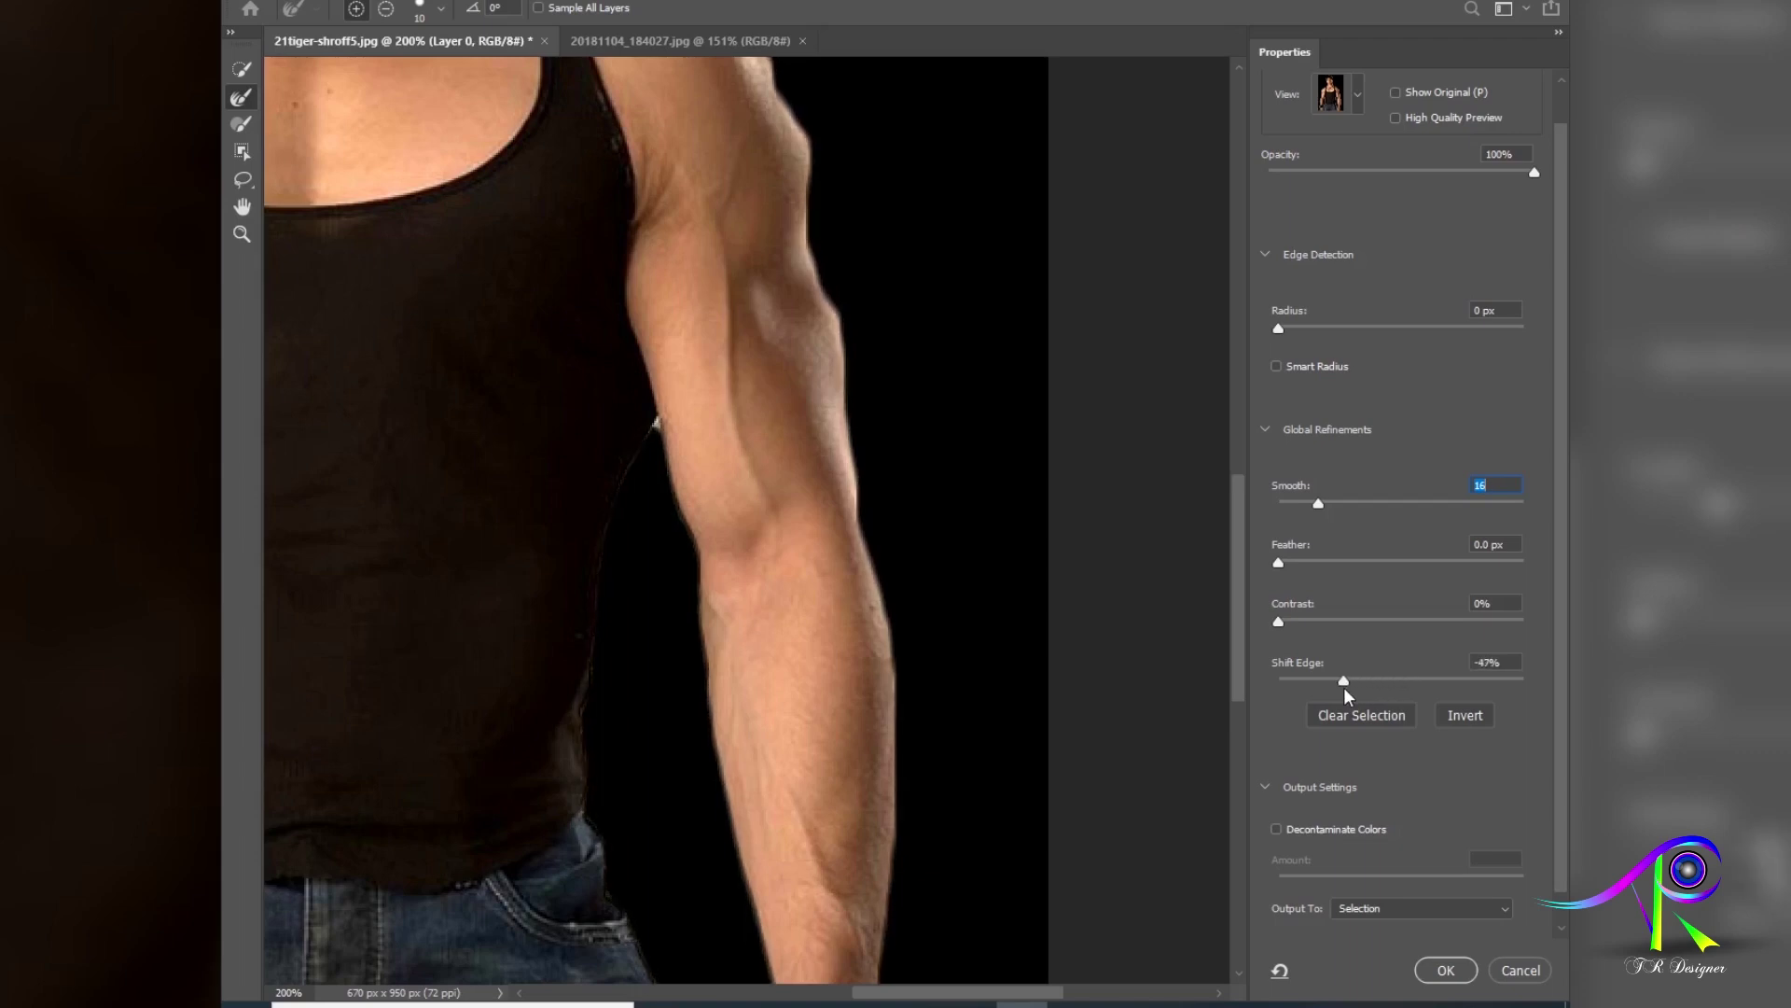
# Step: Examine the contracted edges around the arms, tank top, jeans and head for leftover background
pyautogui.scroll(-10, 701, 614)
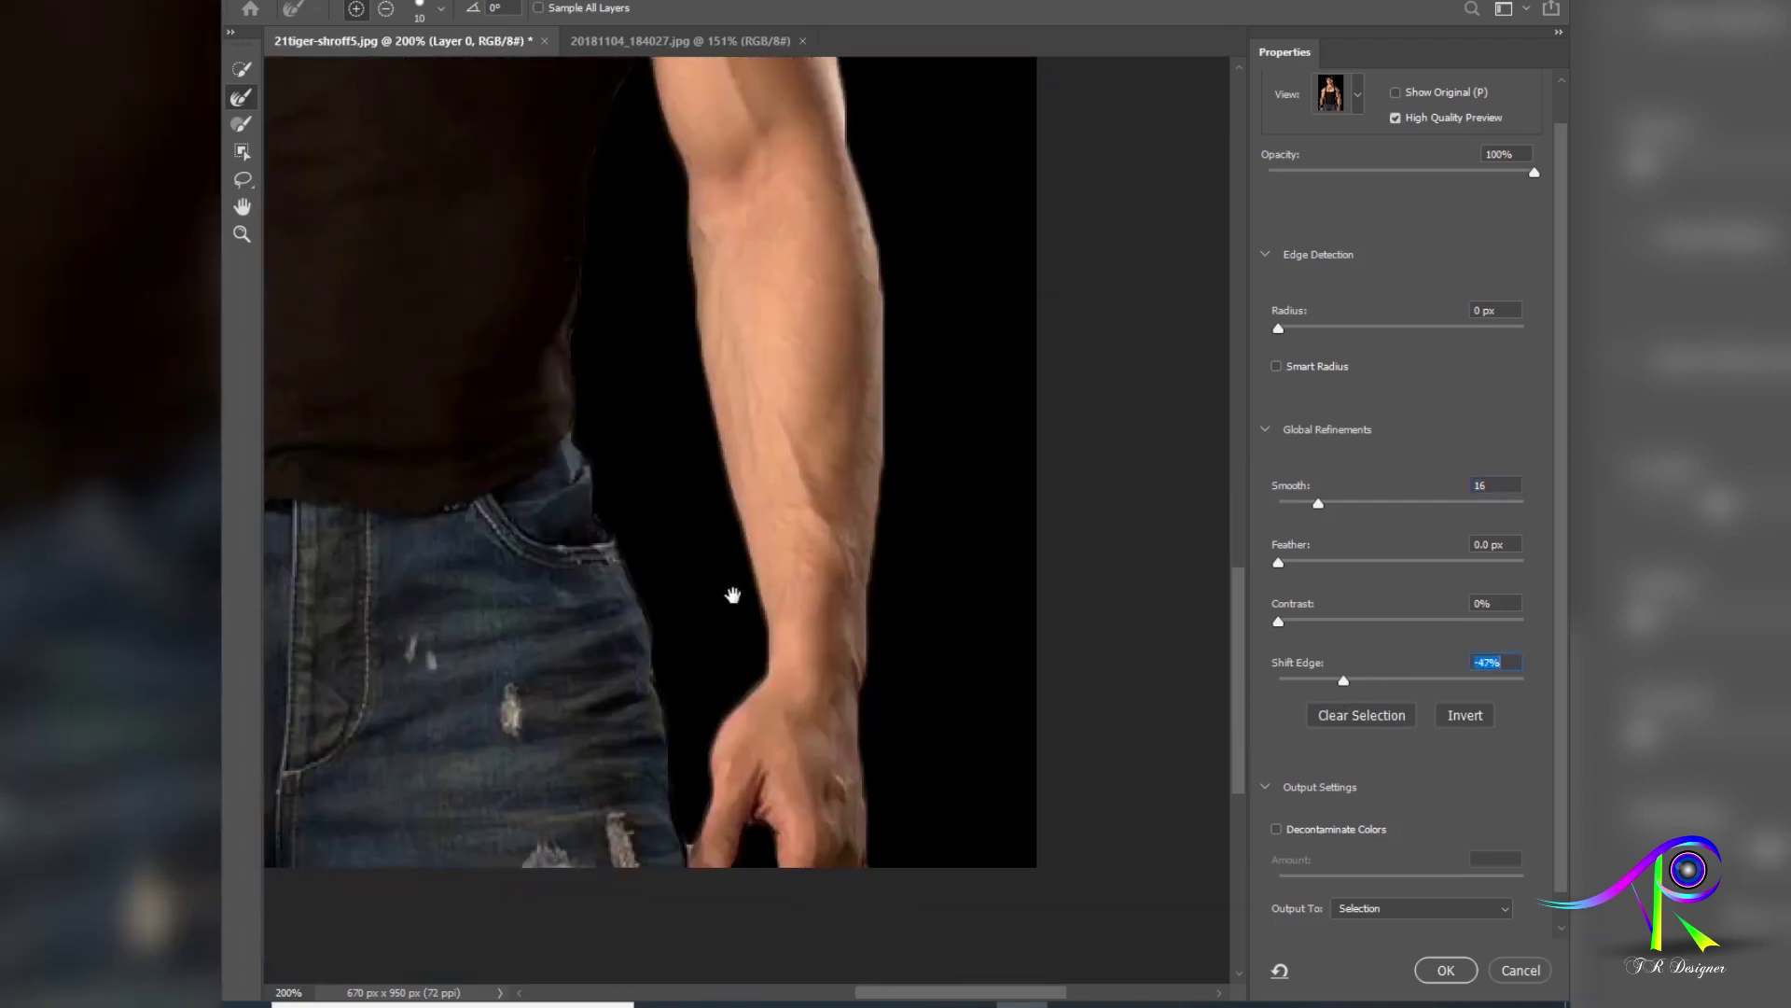
pyautogui.scroll(10, 749, 669)
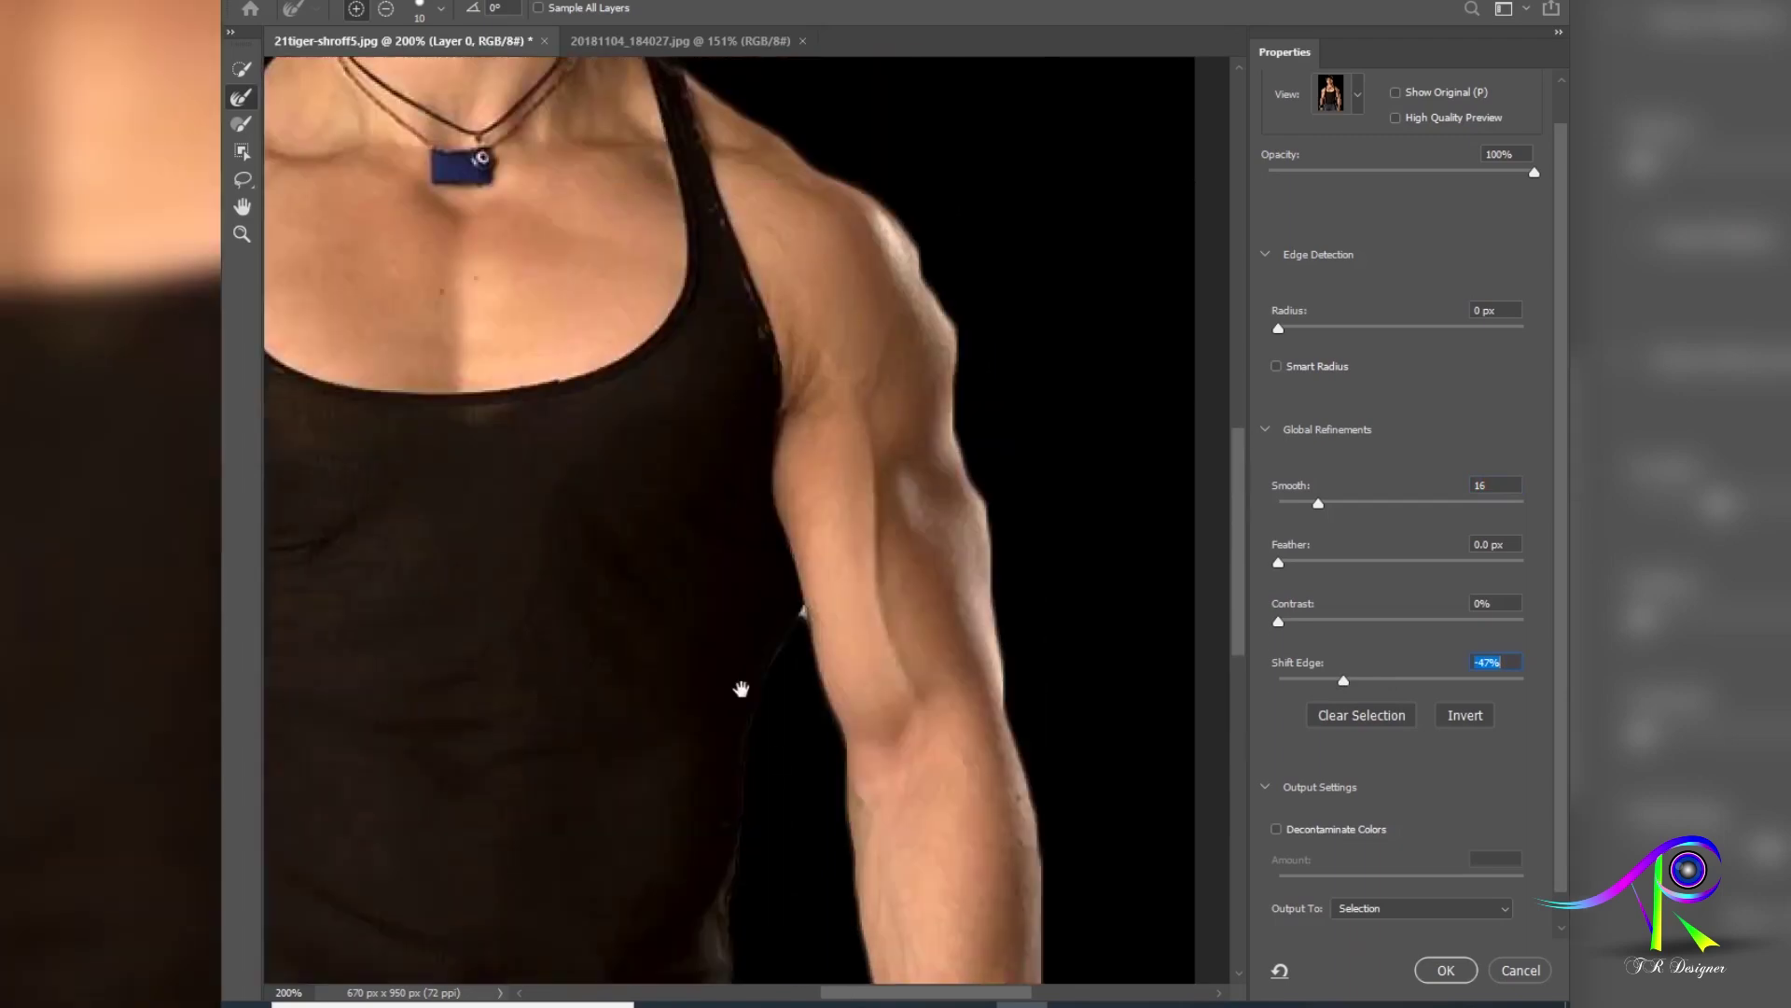
pyautogui.moveTo(628, 640); pyautogui.dragTo(735, 572)
pyautogui.scroll(2, 747, 616)
pyautogui.scroll(-6, 760, 672)
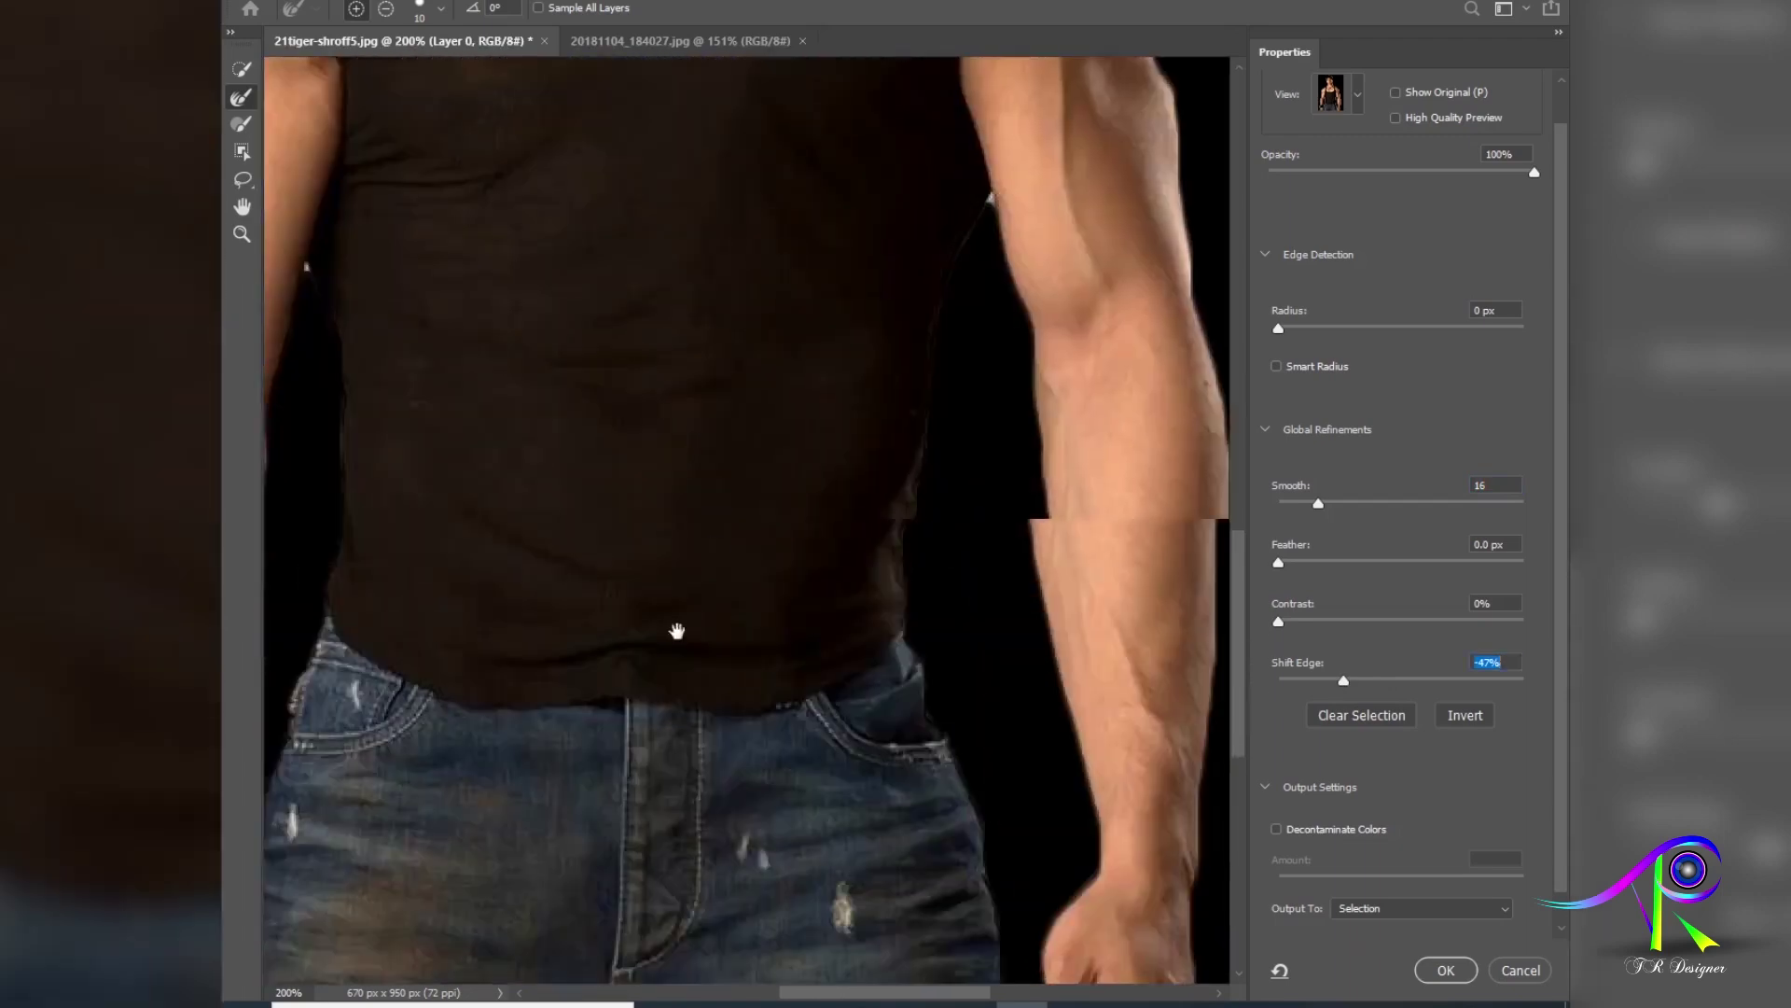
pyautogui.moveTo(680, 628); pyautogui.dragTo(818, 530)
pyautogui.scroll(8, 817, 530)
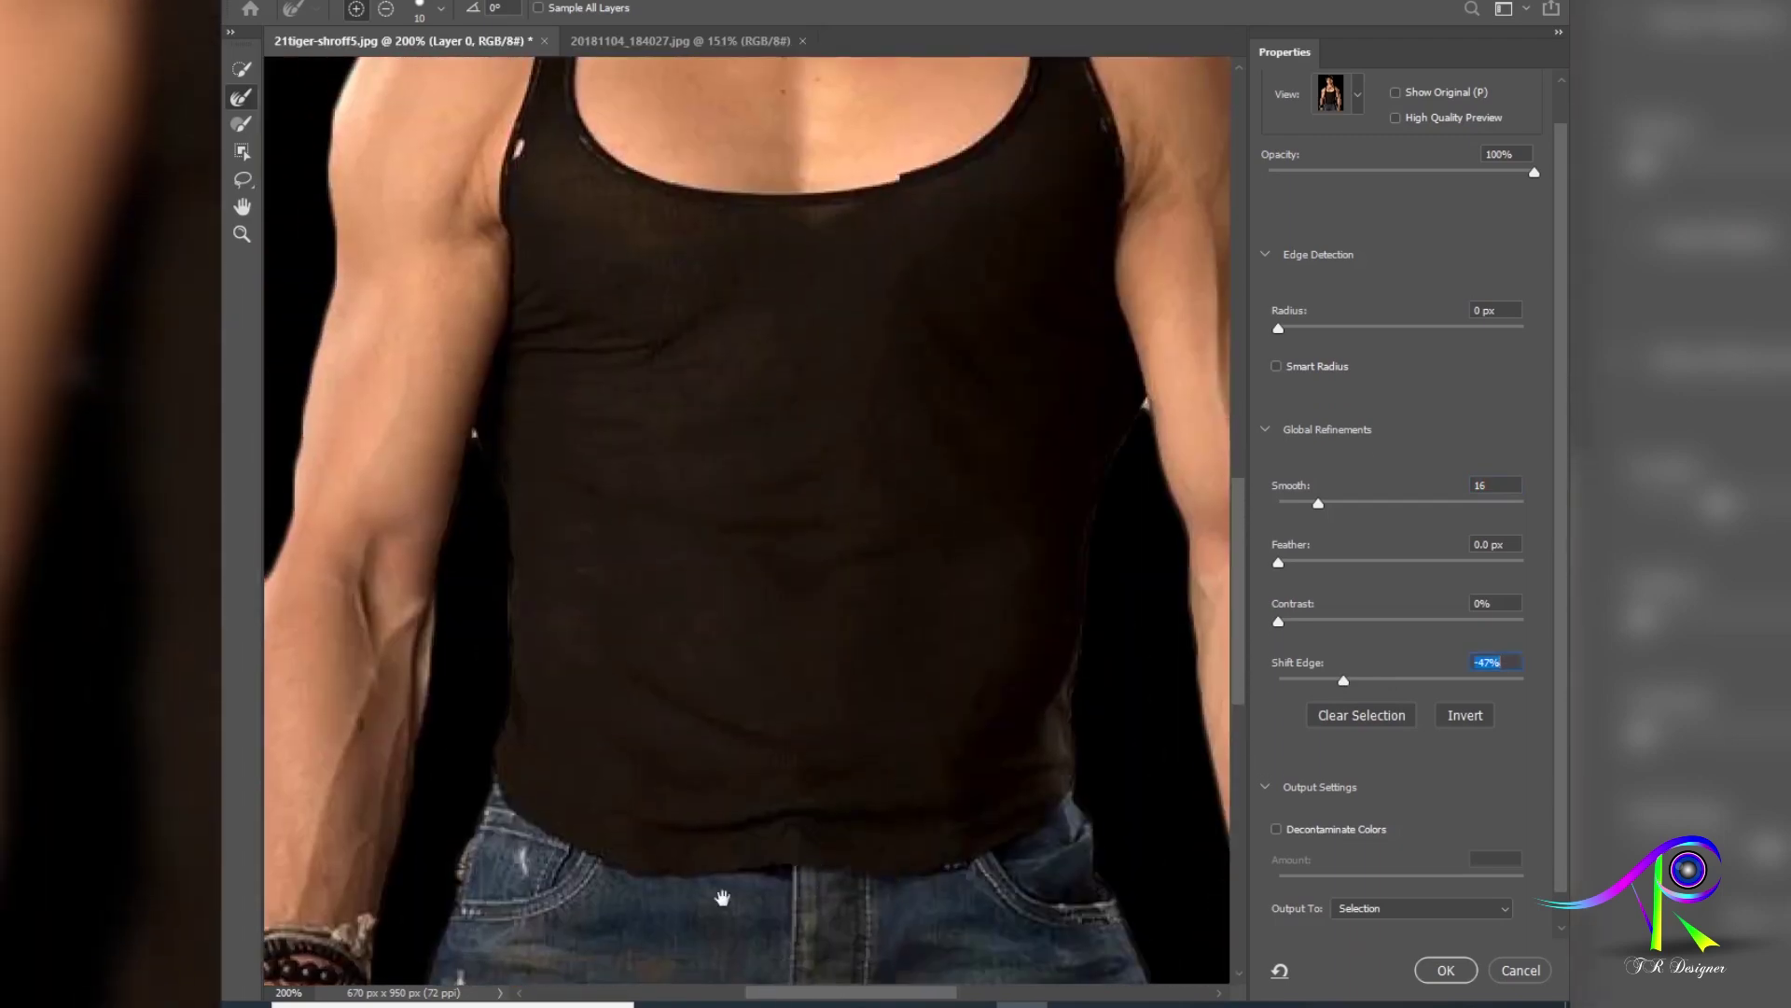
pyautogui.scroll(8, 687, 570)
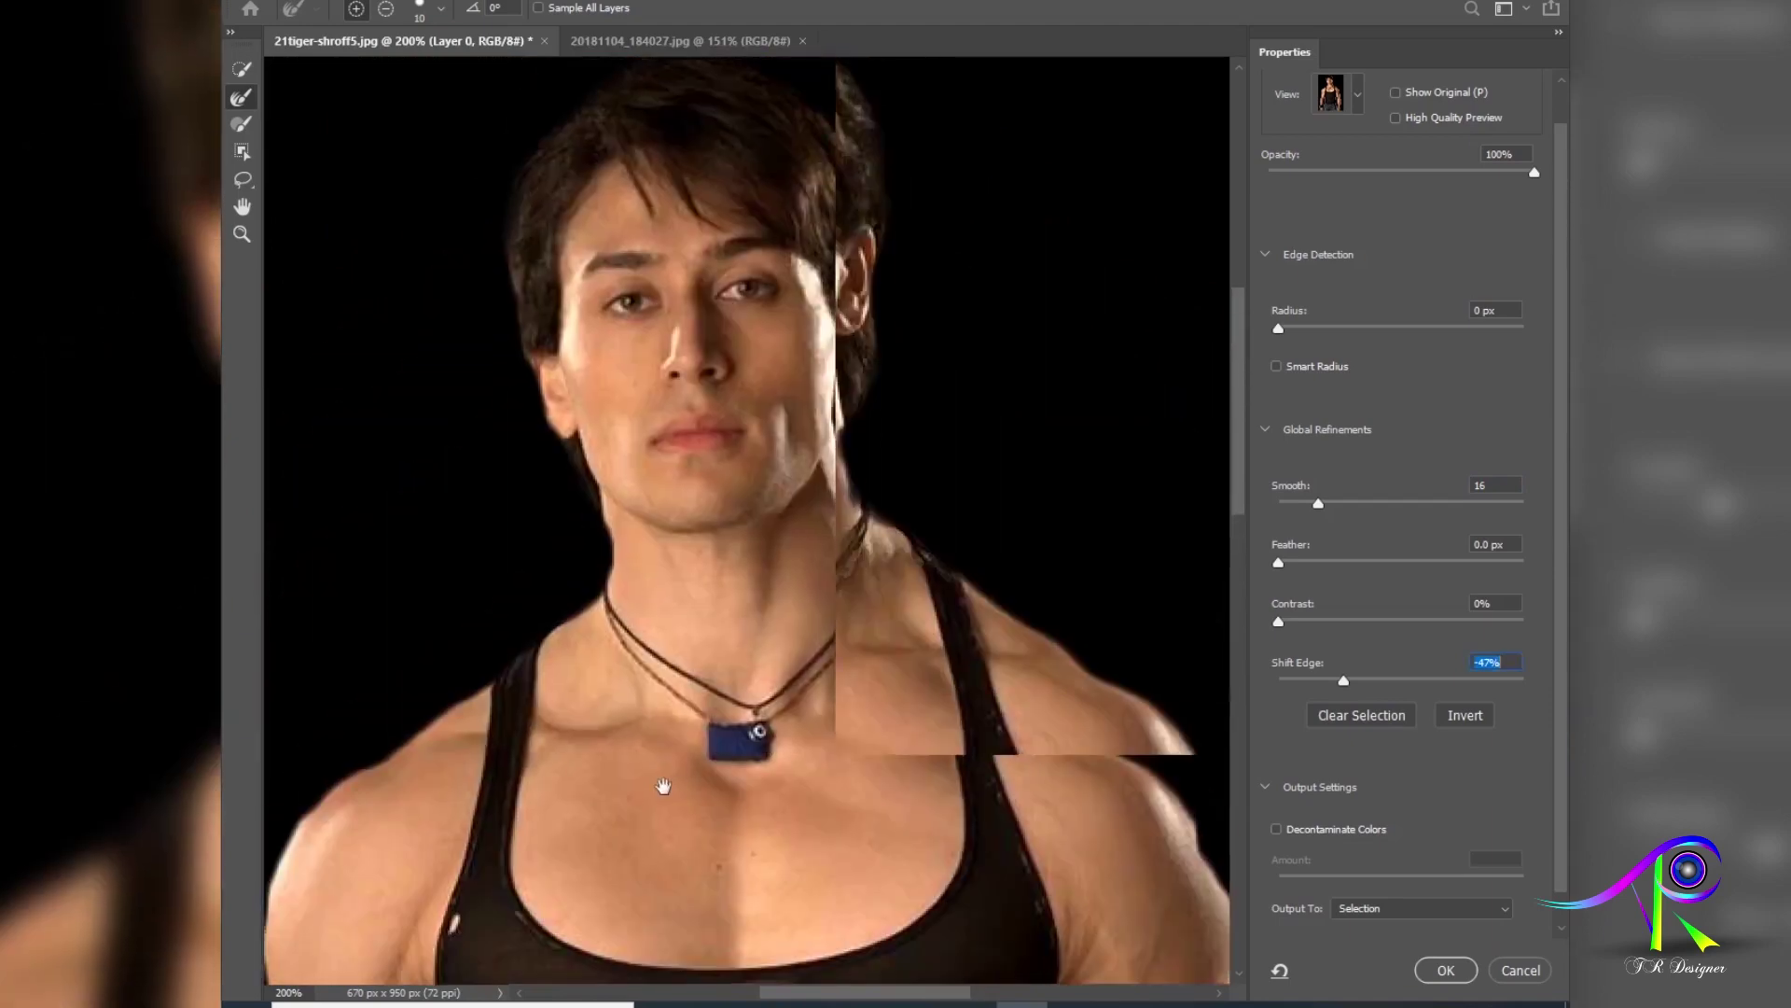
pyautogui.scroll(-10, 644, 207)
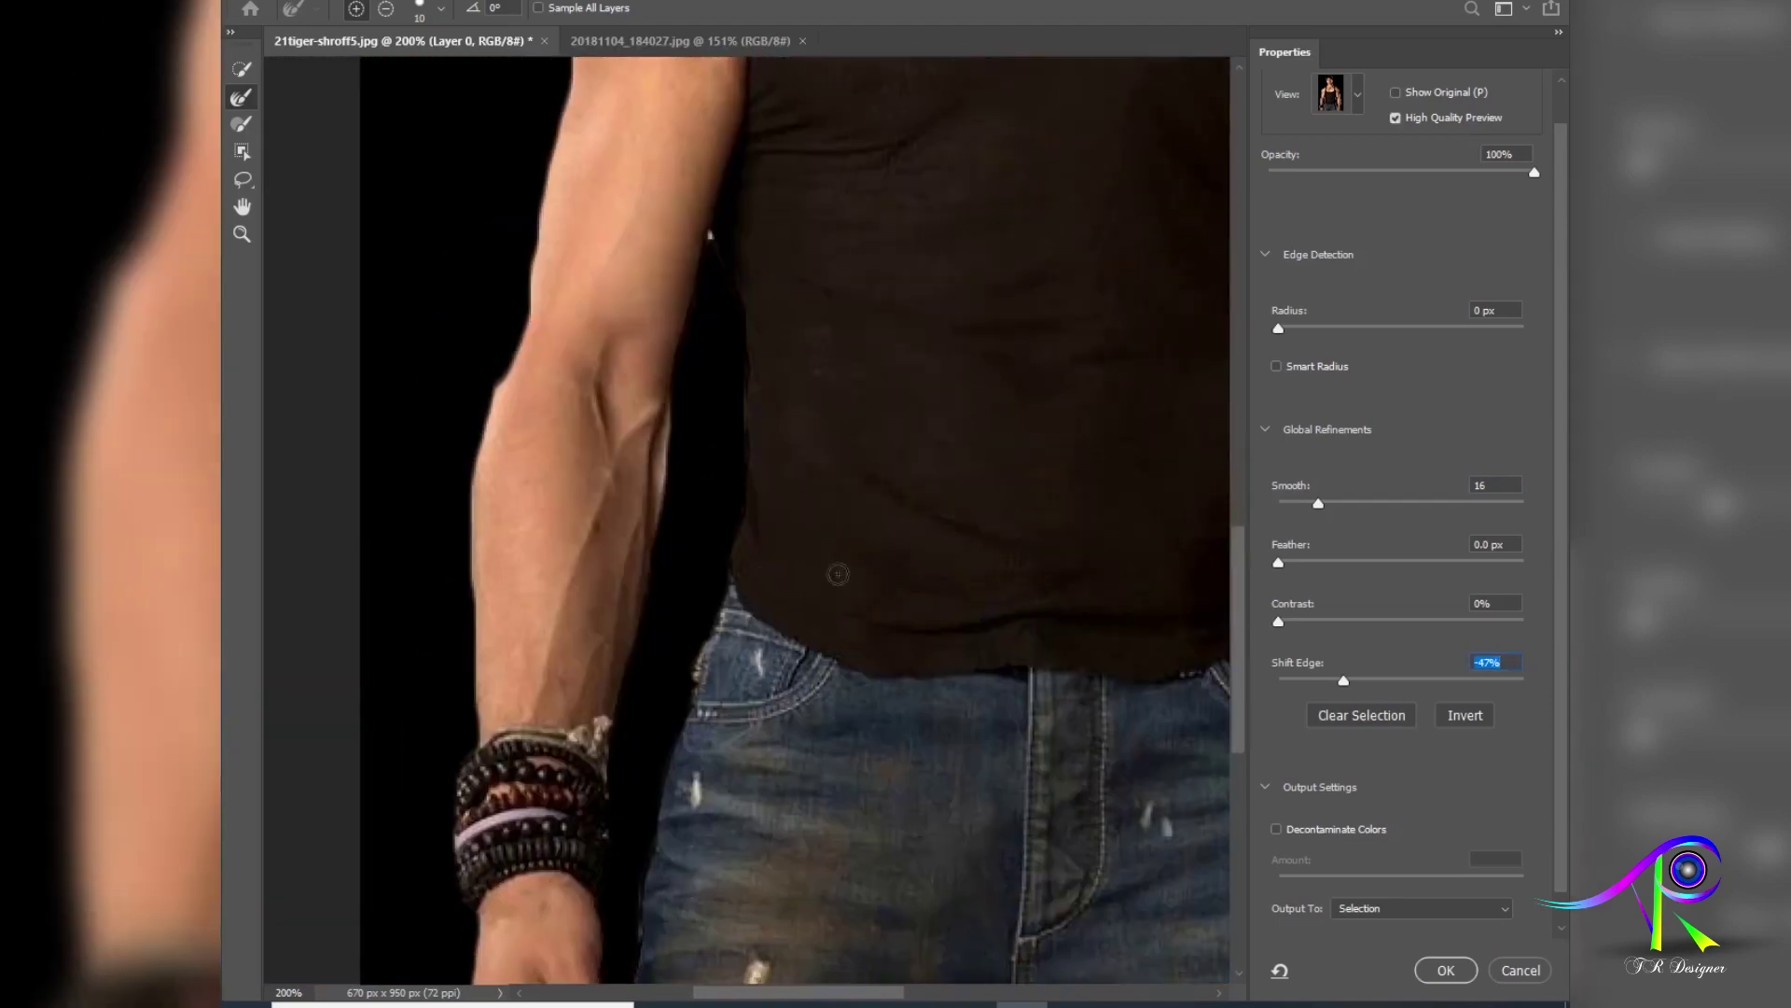
pyautogui.hscroll(5, 838, 574)
pyautogui.scroll(3, 660, 479)
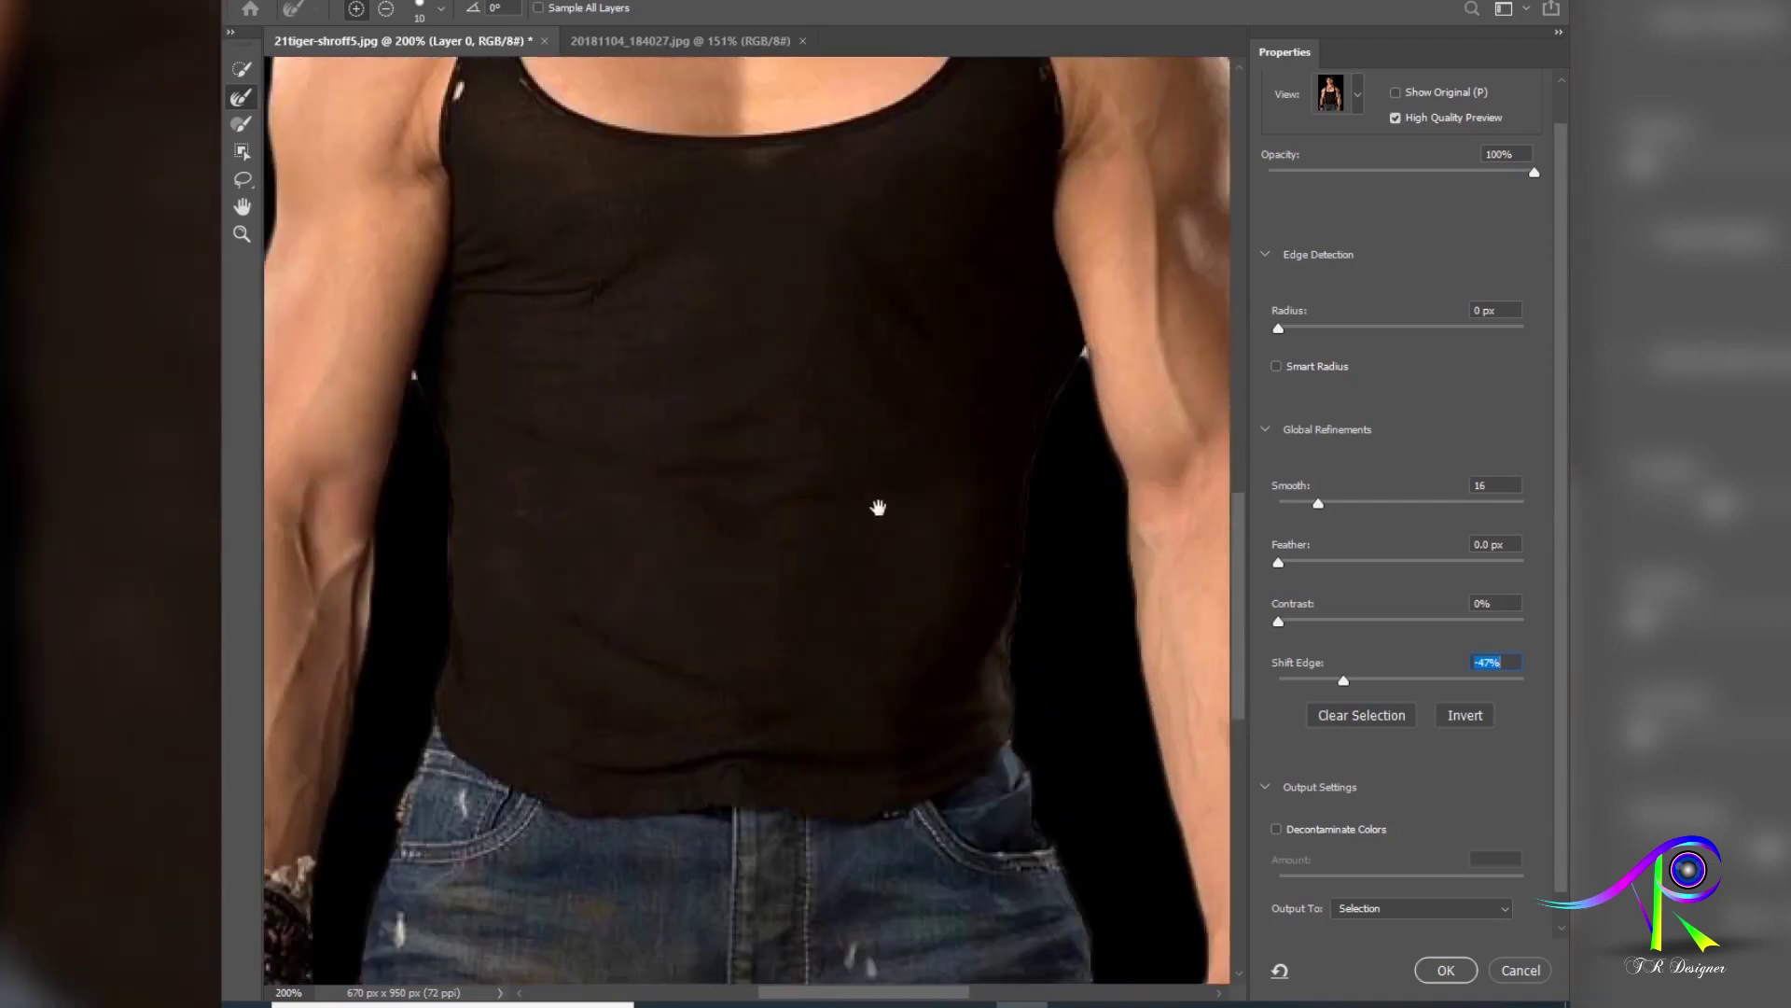
pyautogui.scroll(3, 963, 435)
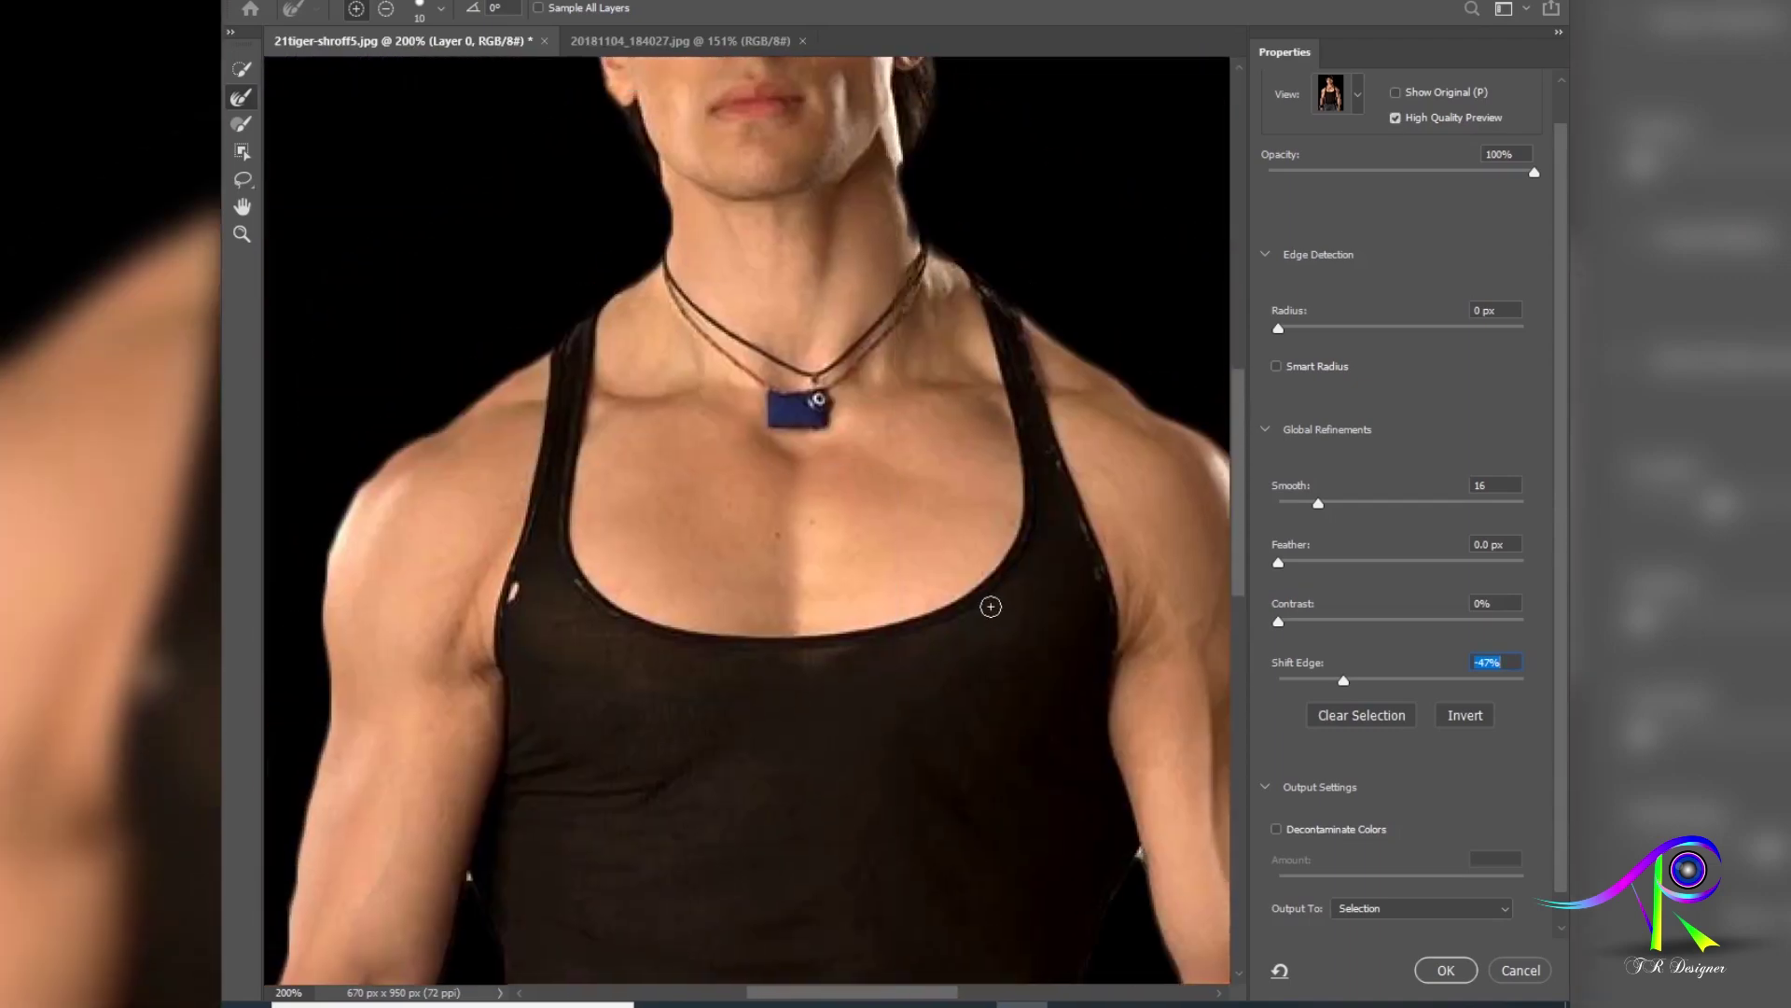
# Step: Output the refined selection as a layer mask on the man's layer, and undo the output
pyautogui.hotkey('ctrl', '0')
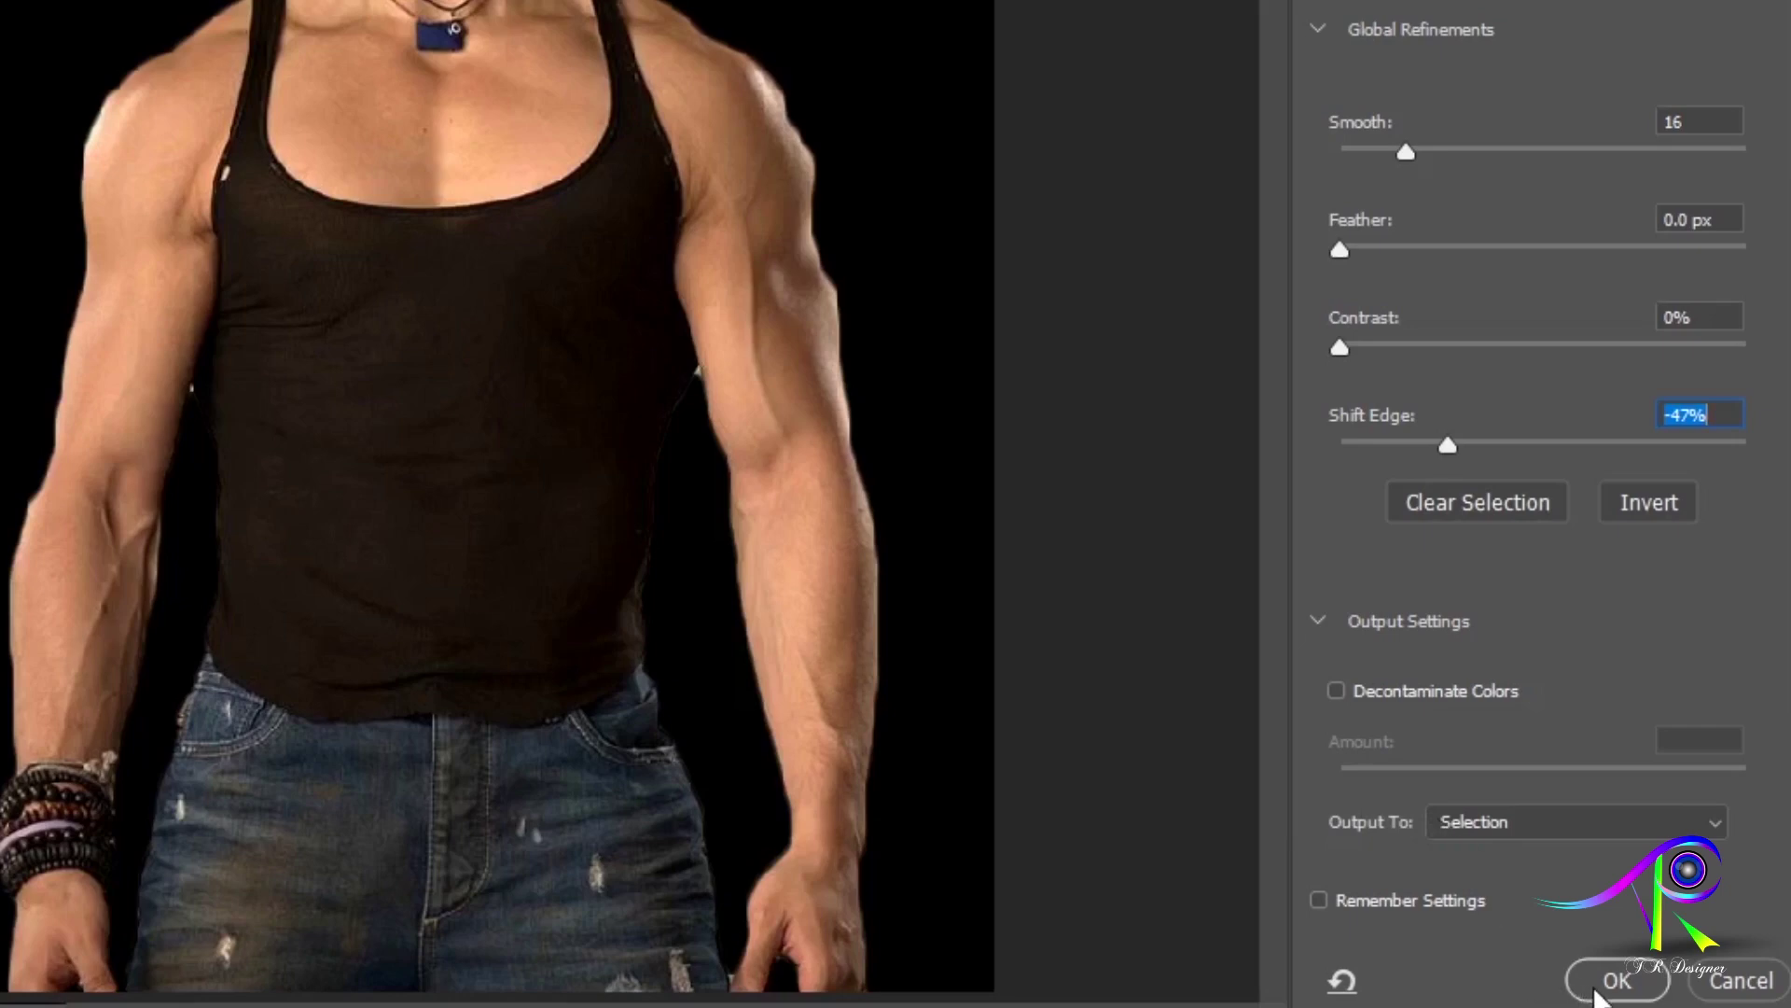
pyautogui.click(1491, 827)
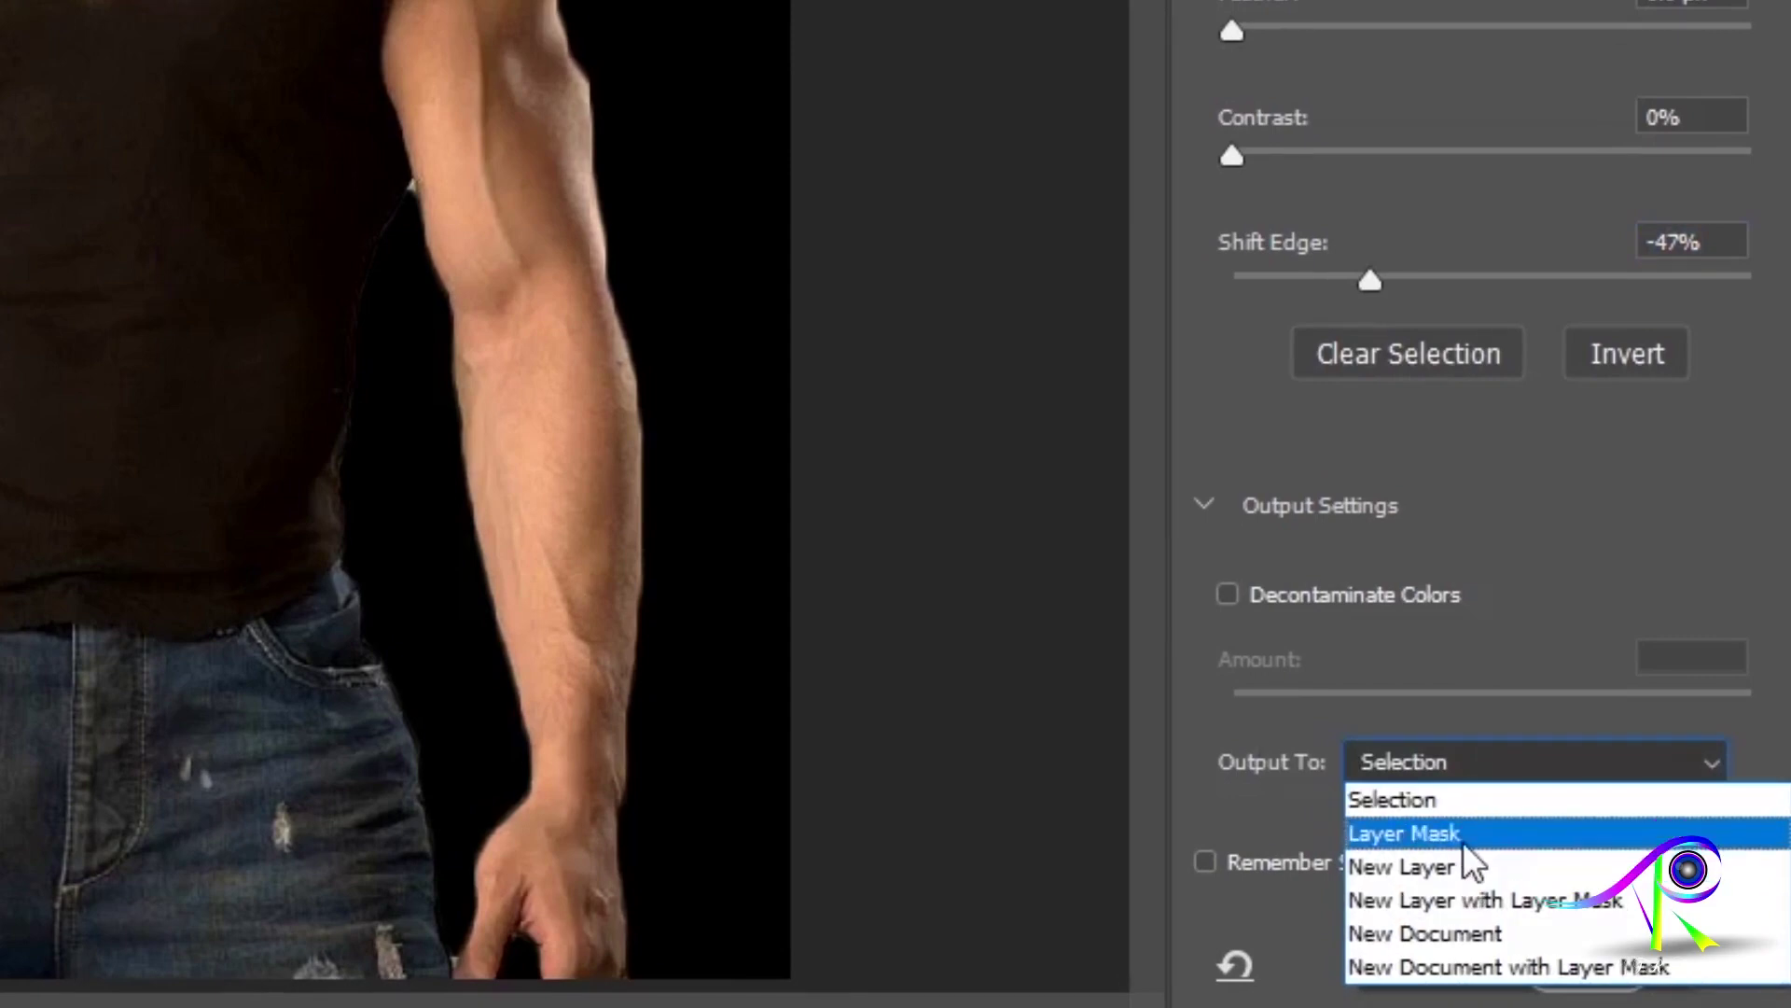
pyautogui.click(1463, 835)
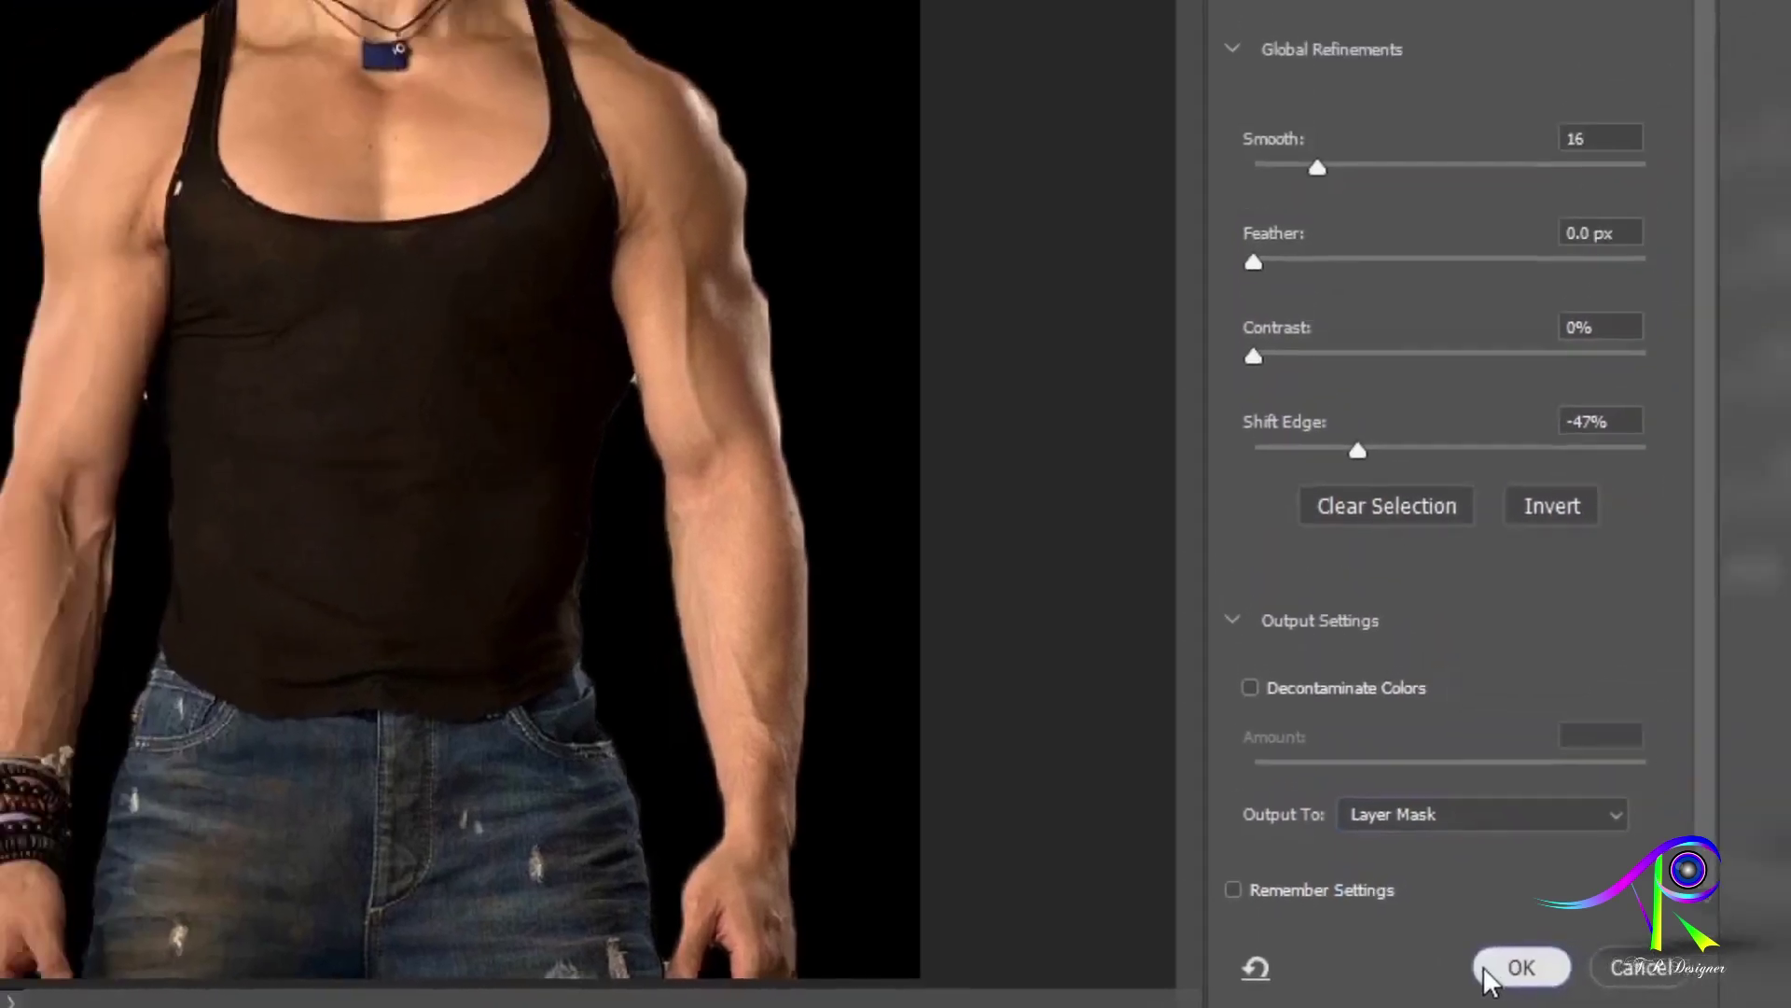
pyautogui.click(1530, 966)
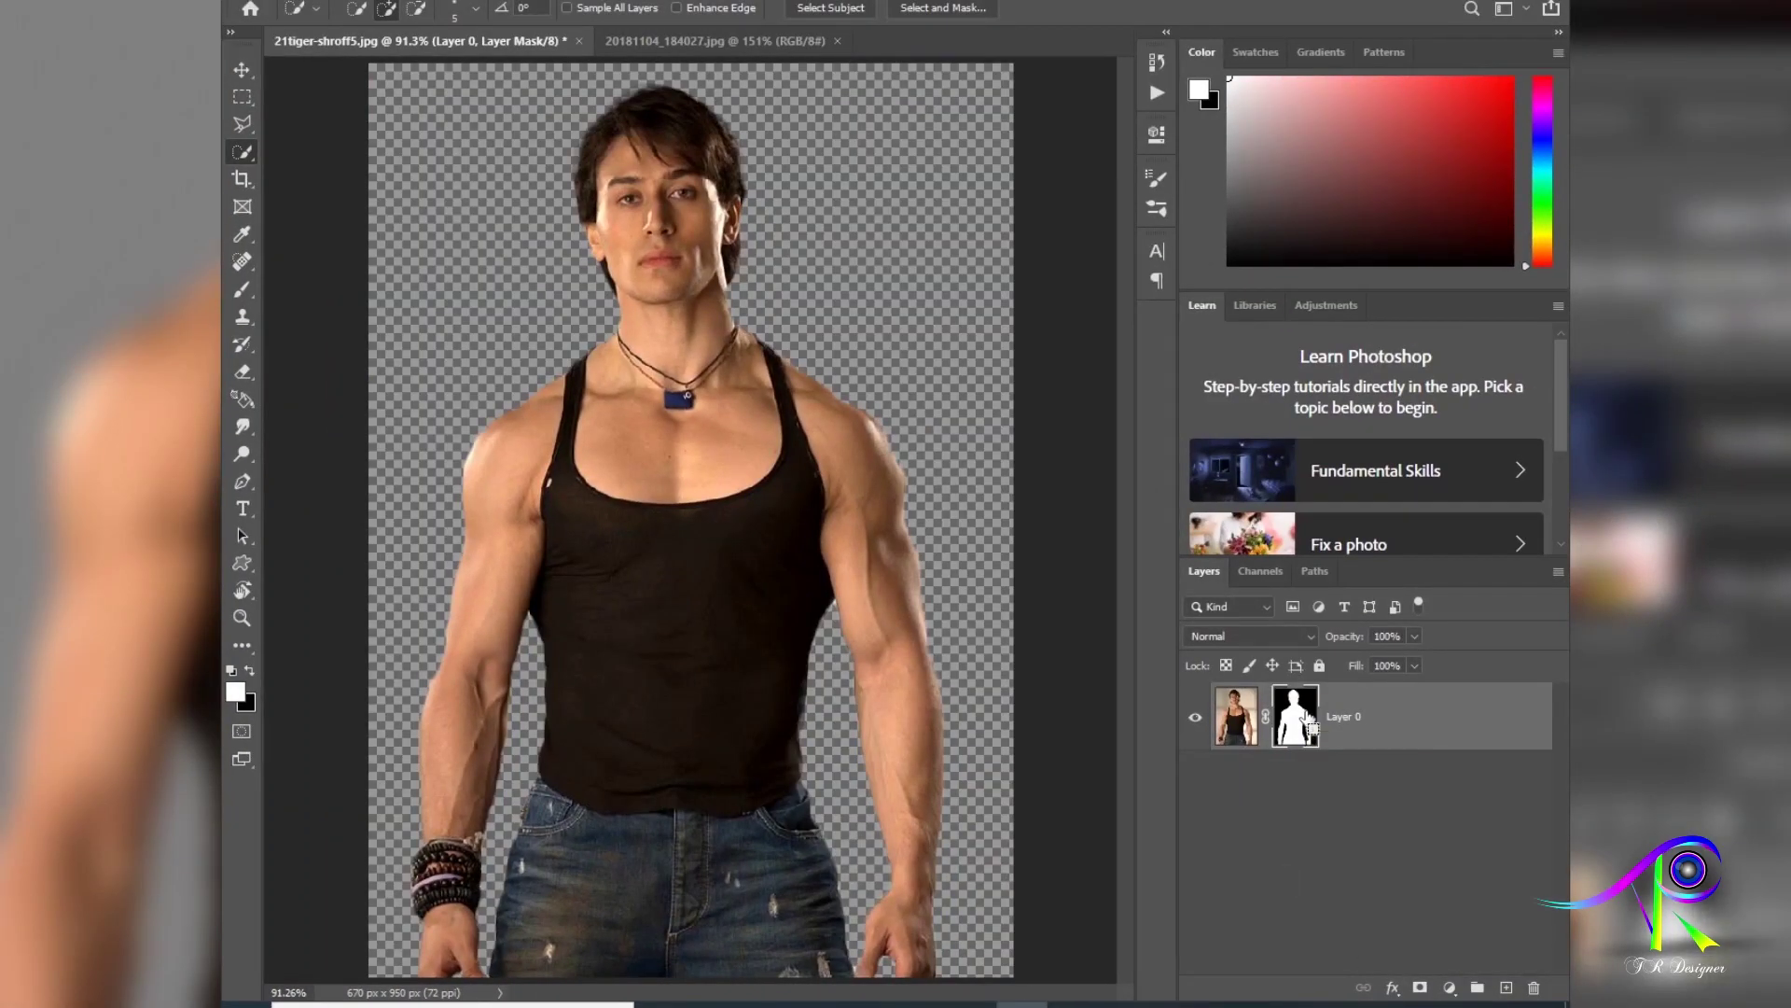
pyautogui.hotkey('ctrl', 'z')
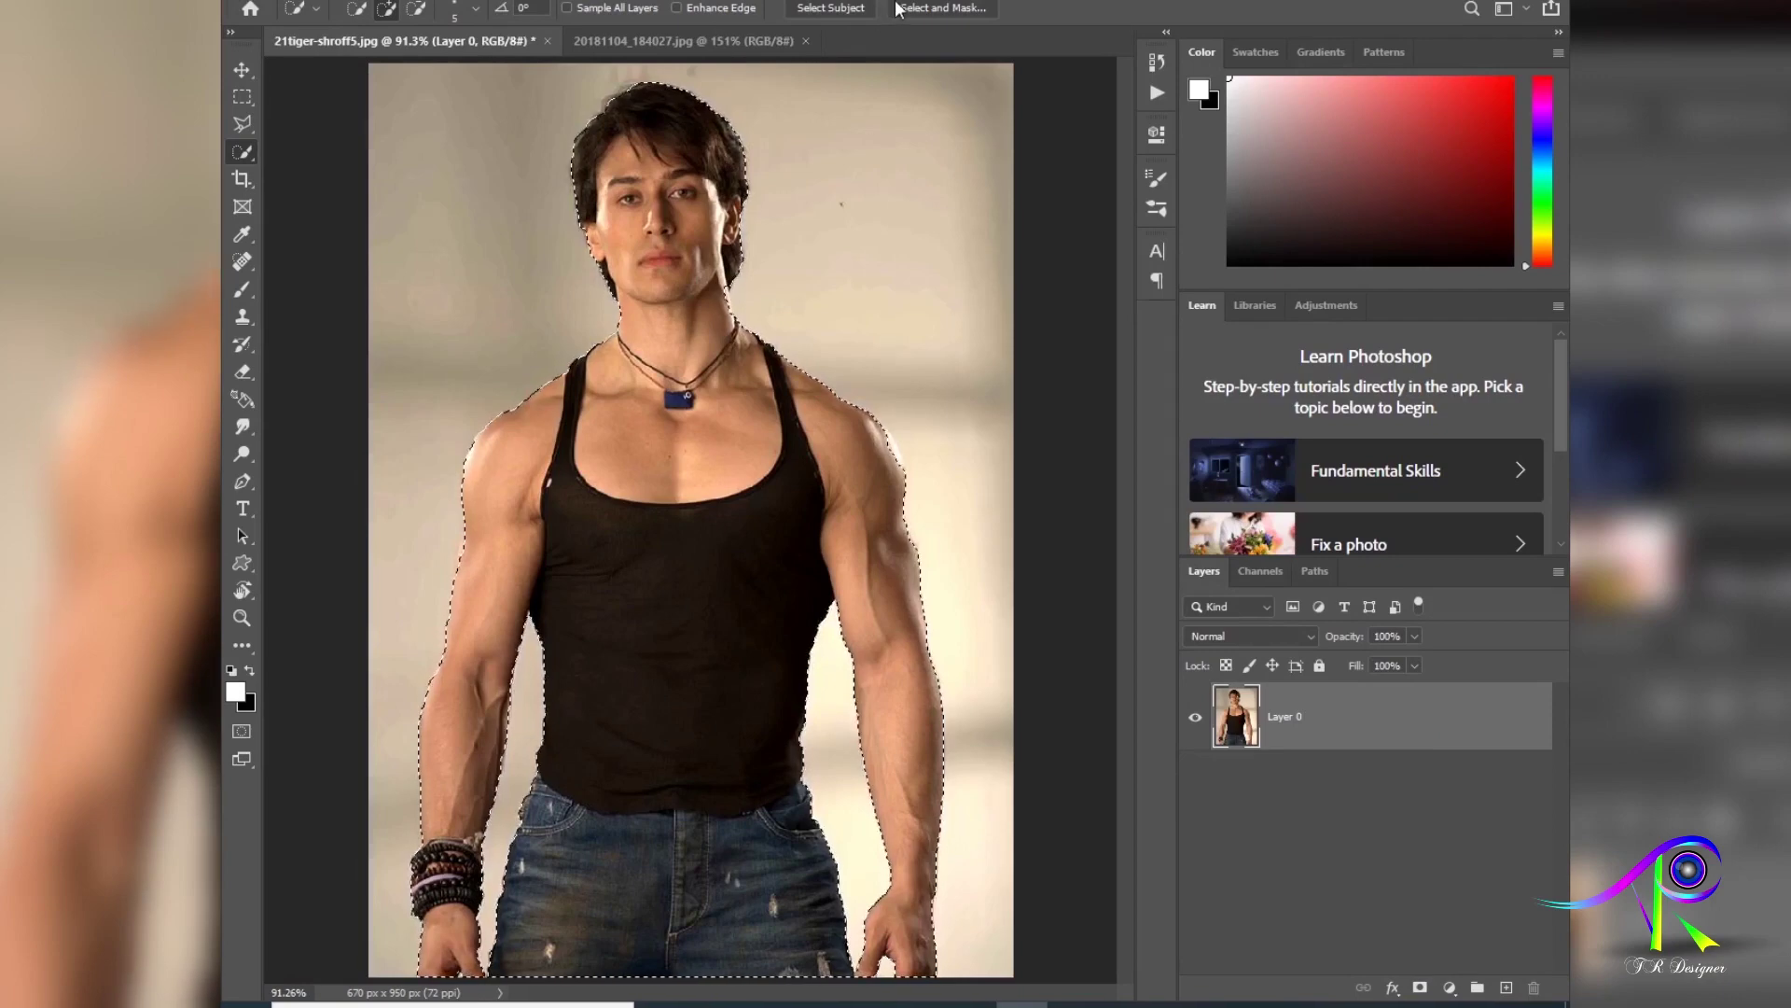
# Step: Reopen Select and Mask for the man's selection and output the result to a New Layer
pyautogui.click(919, 13)
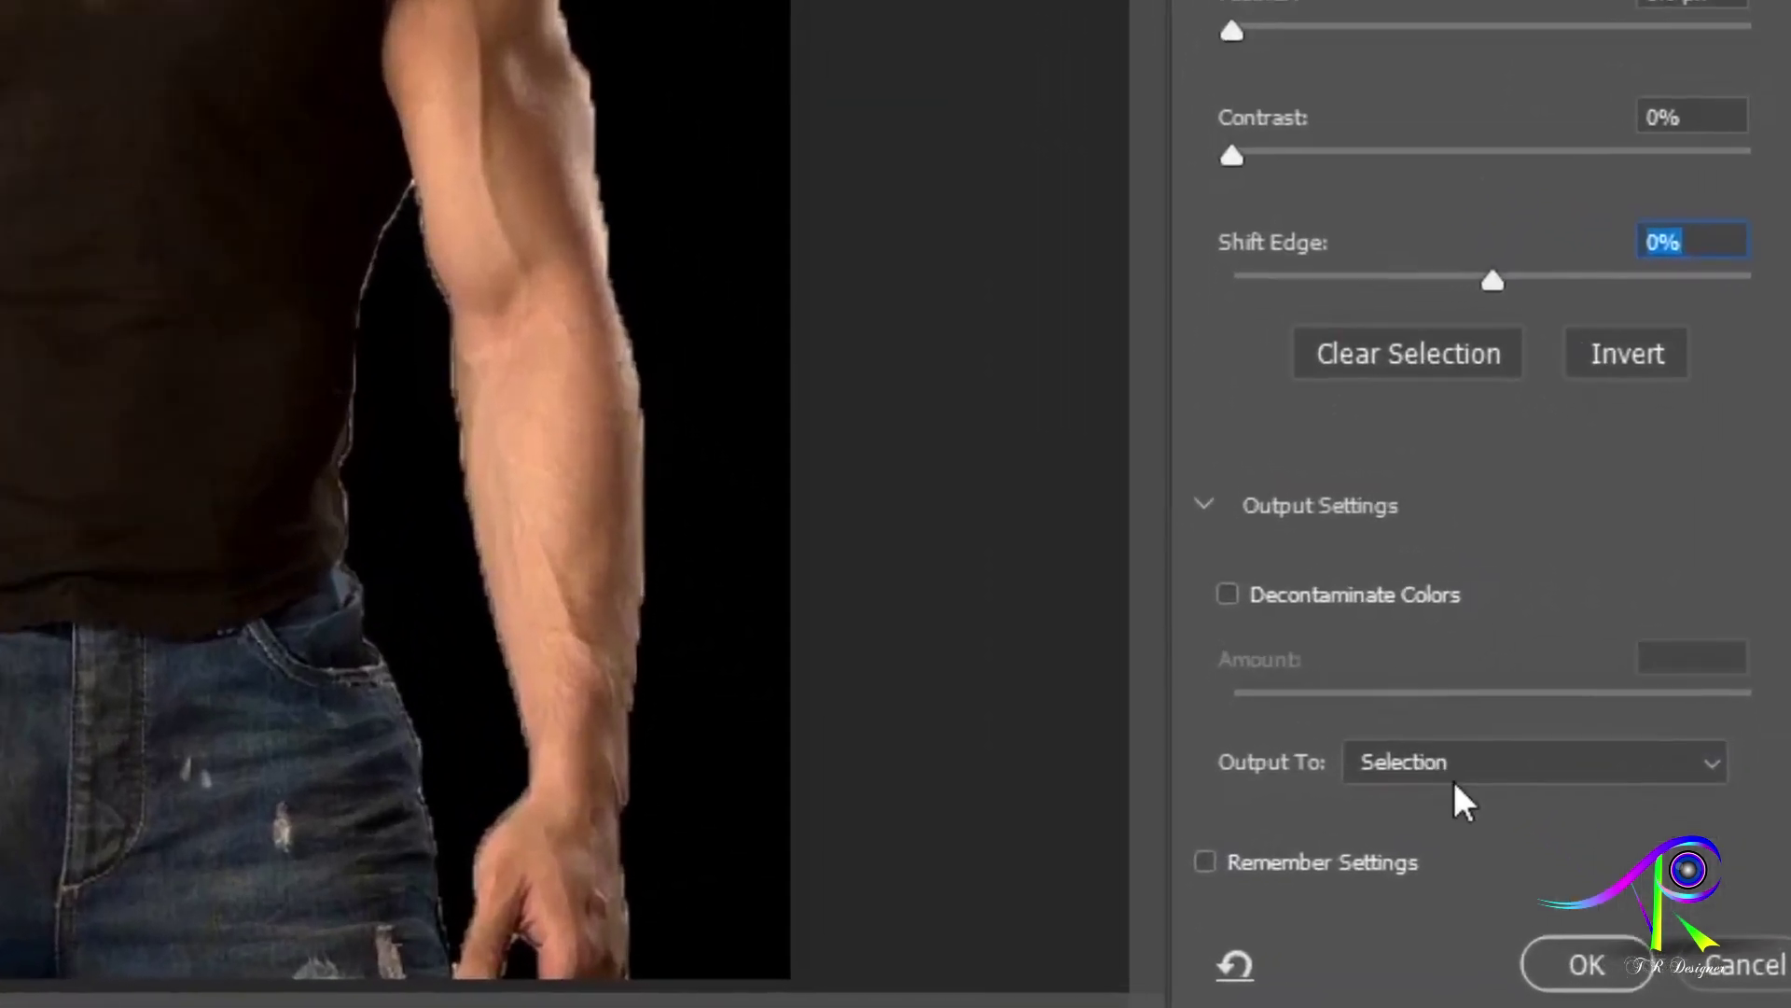
pyautogui.click(1390, 874)
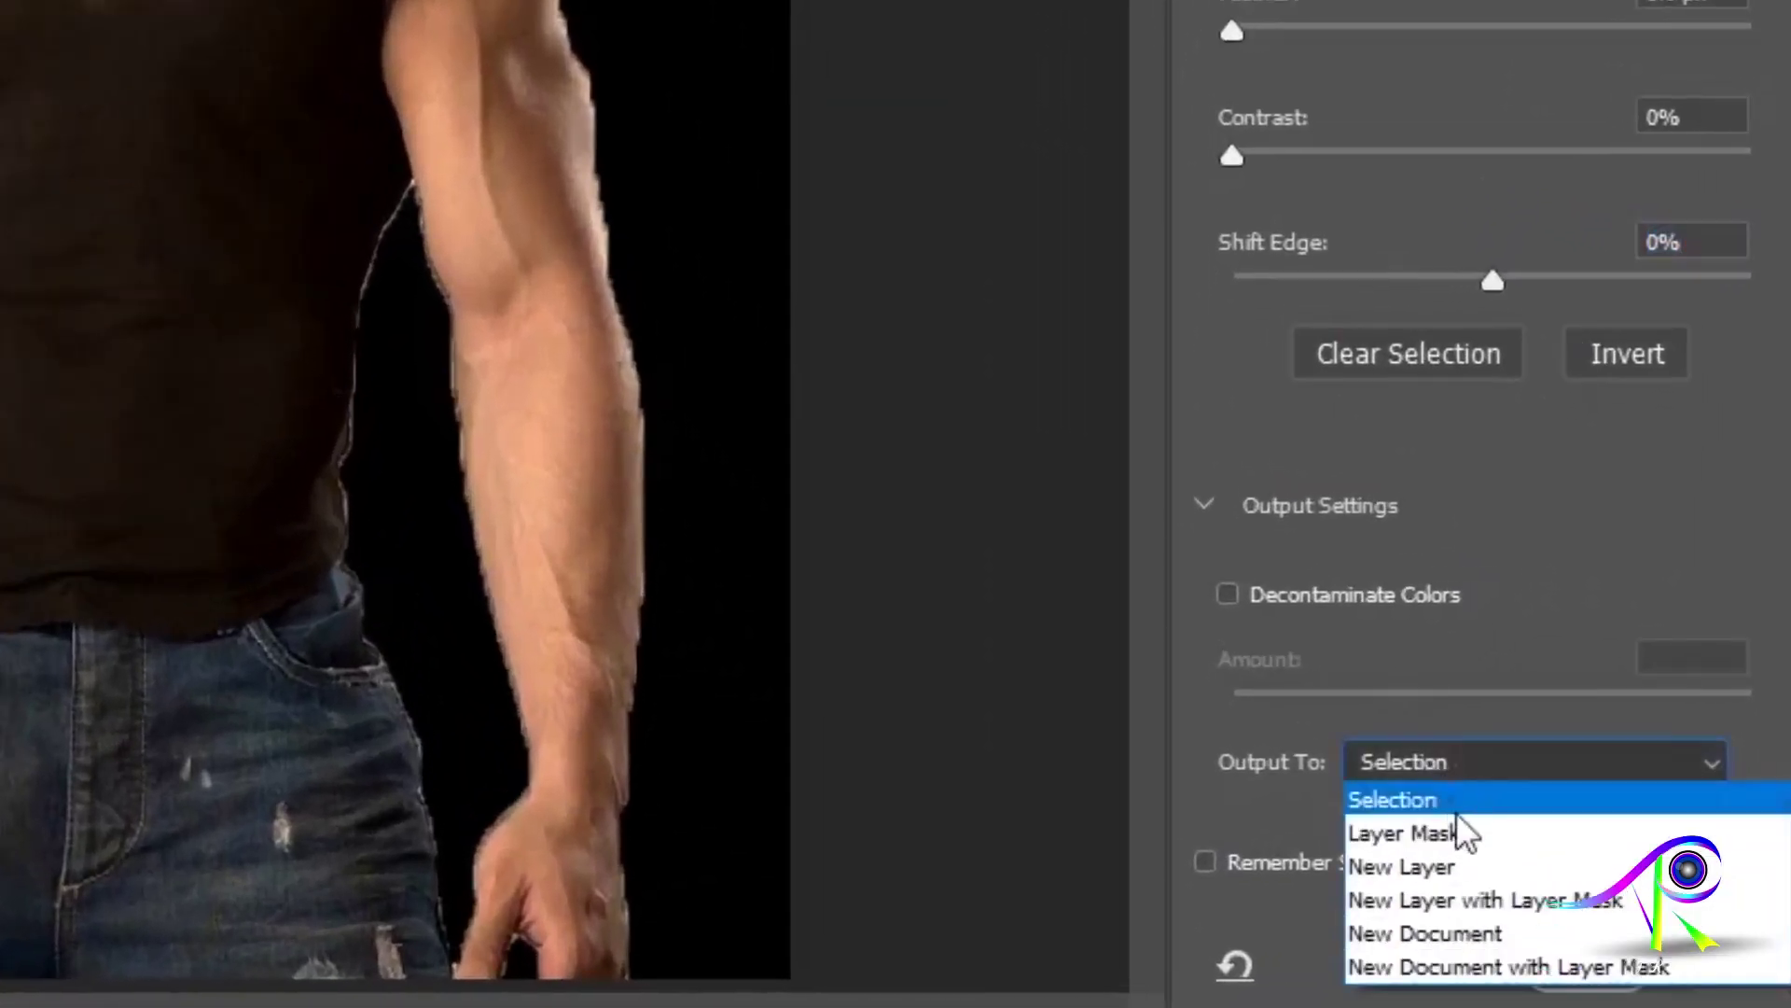
pyautogui.click(1467, 866)
pyautogui.click(1586, 966)
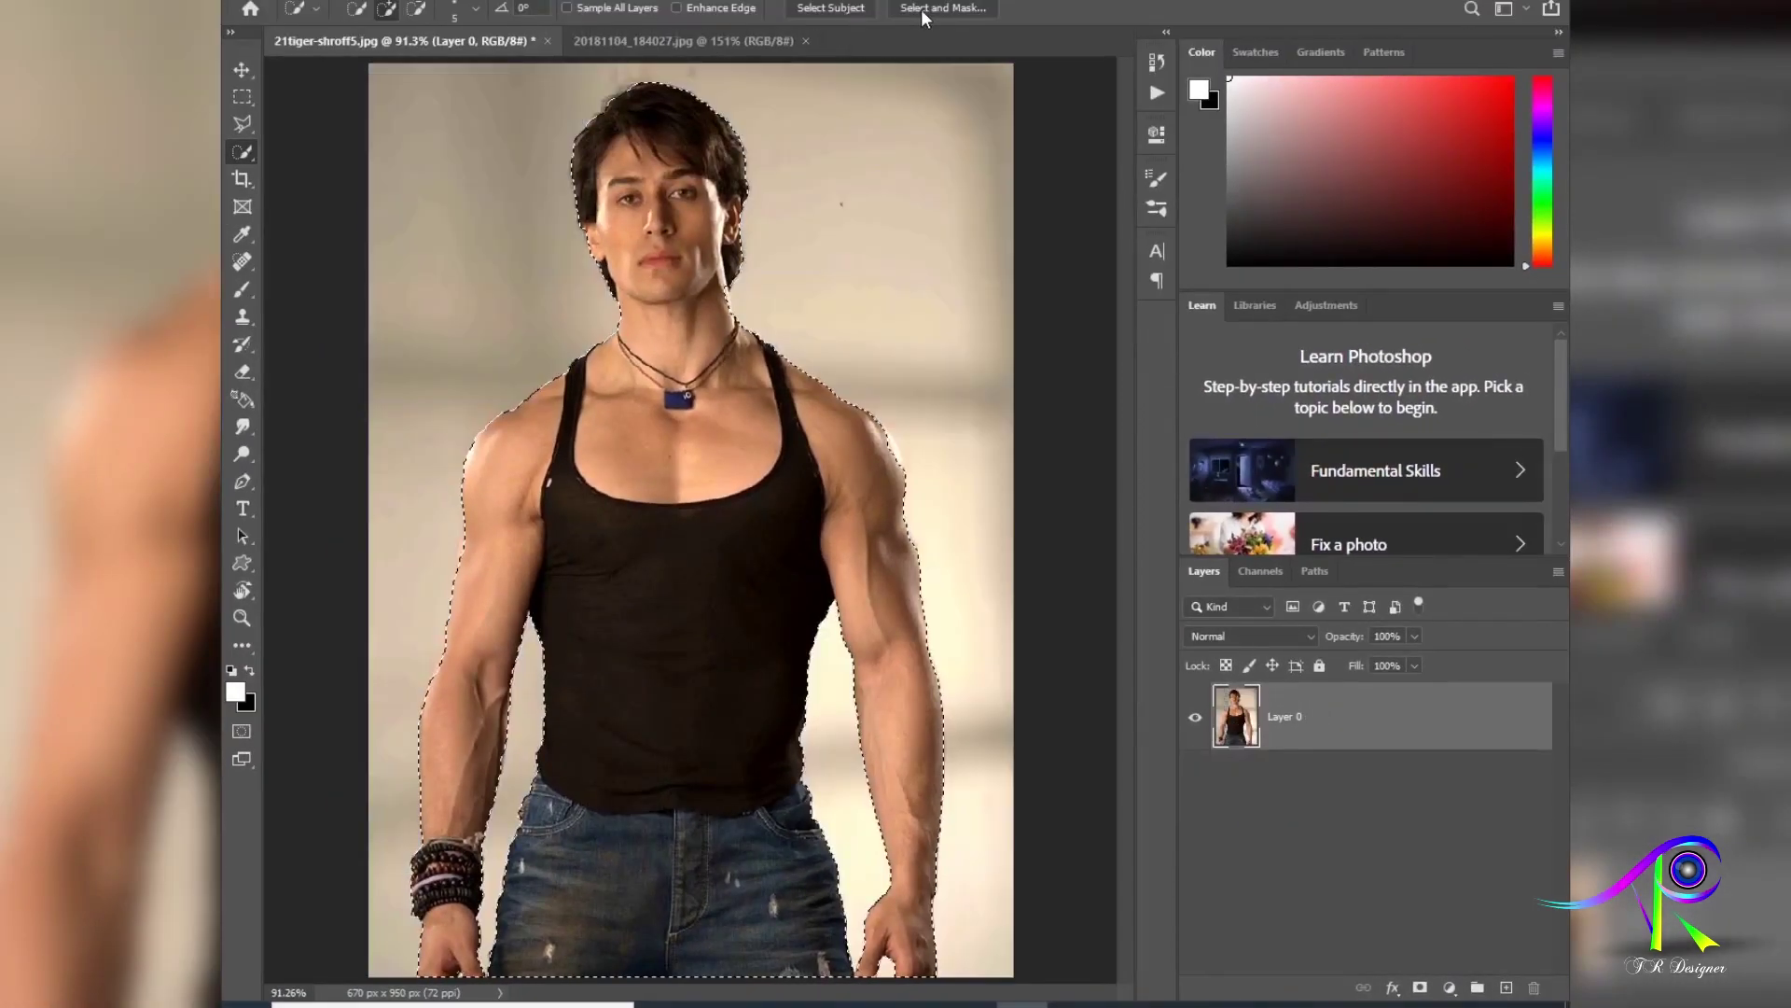
# Step: Output the selection from Select and Mask as a New Layer with Layer Mask, and undo the output
pyautogui.click(938, 11)
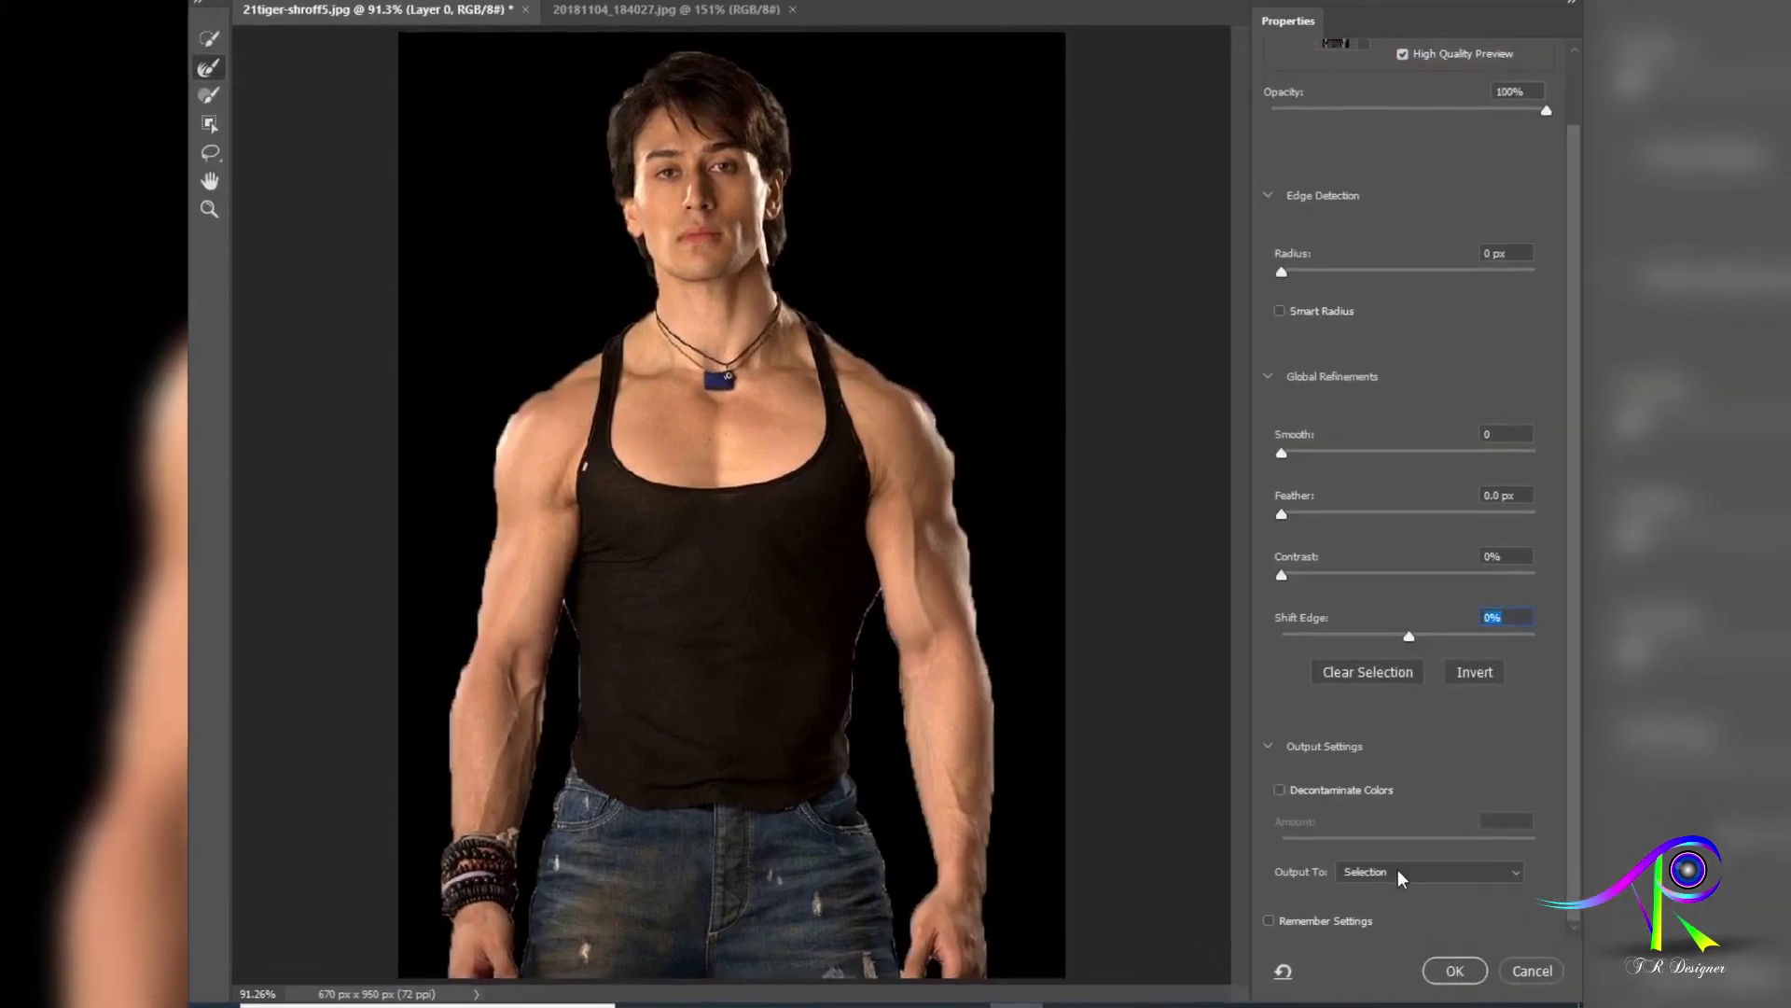
pyautogui.click(1418, 875)
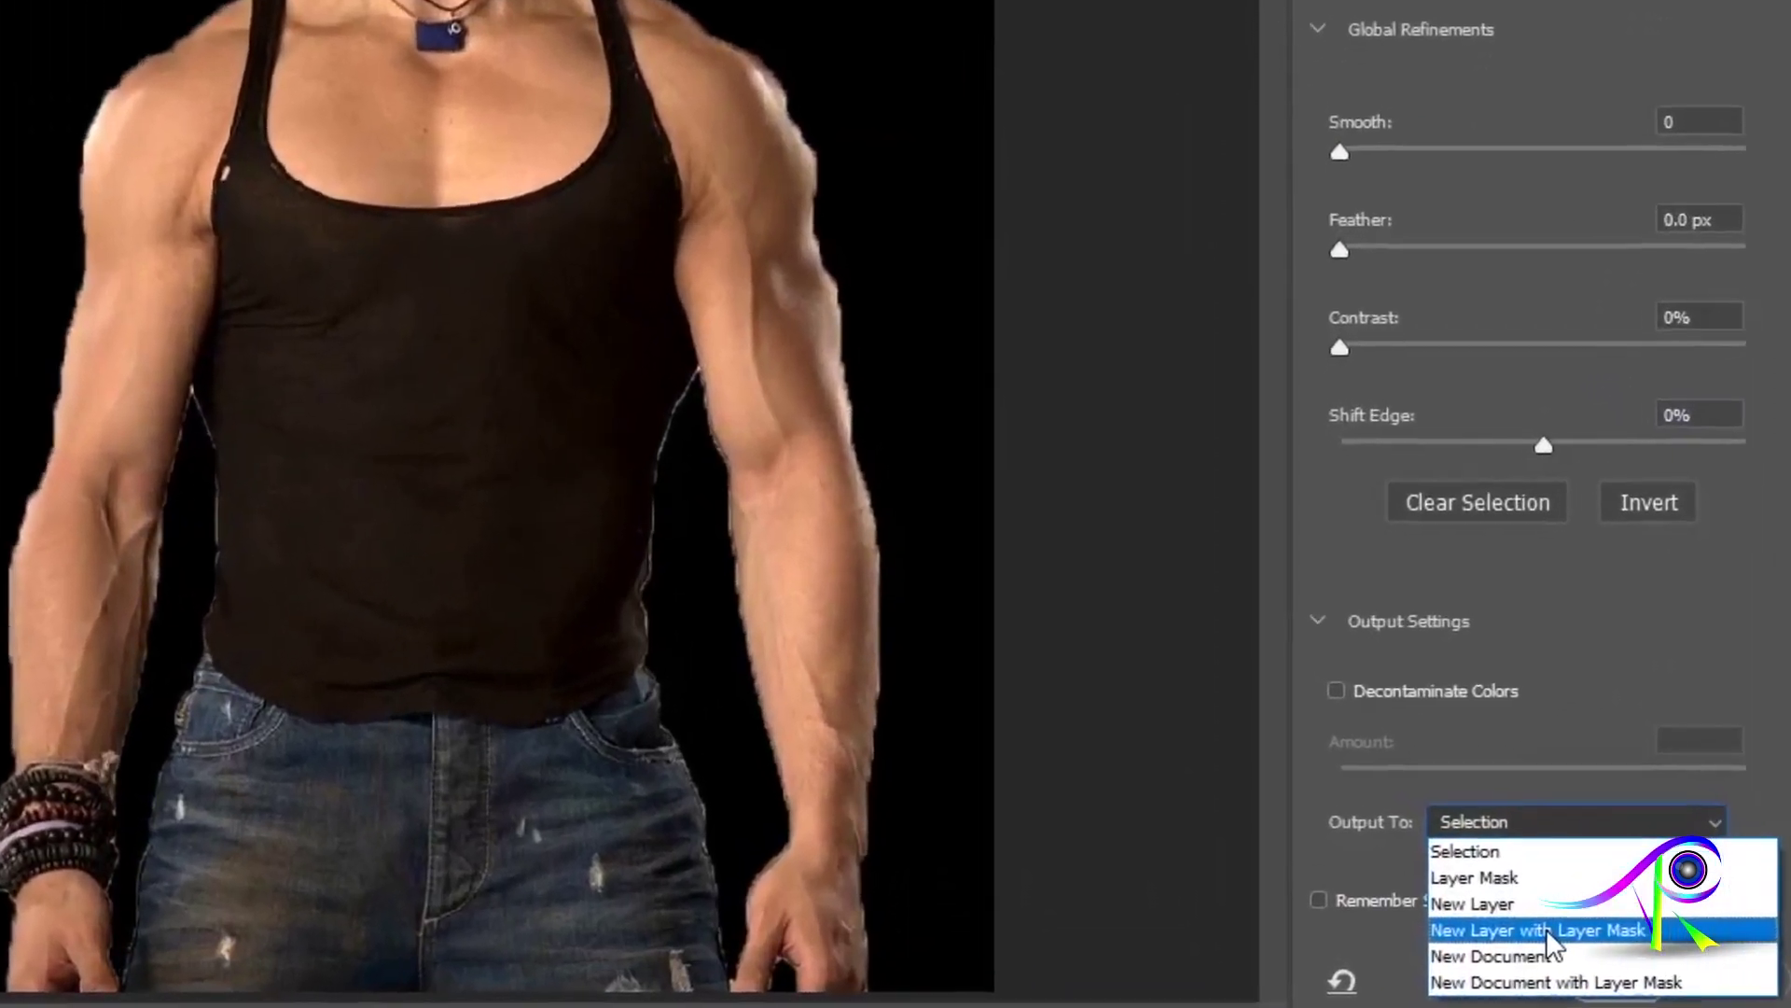
pyautogui.click(1547, 928)
pyautogui.click(1599, 976)
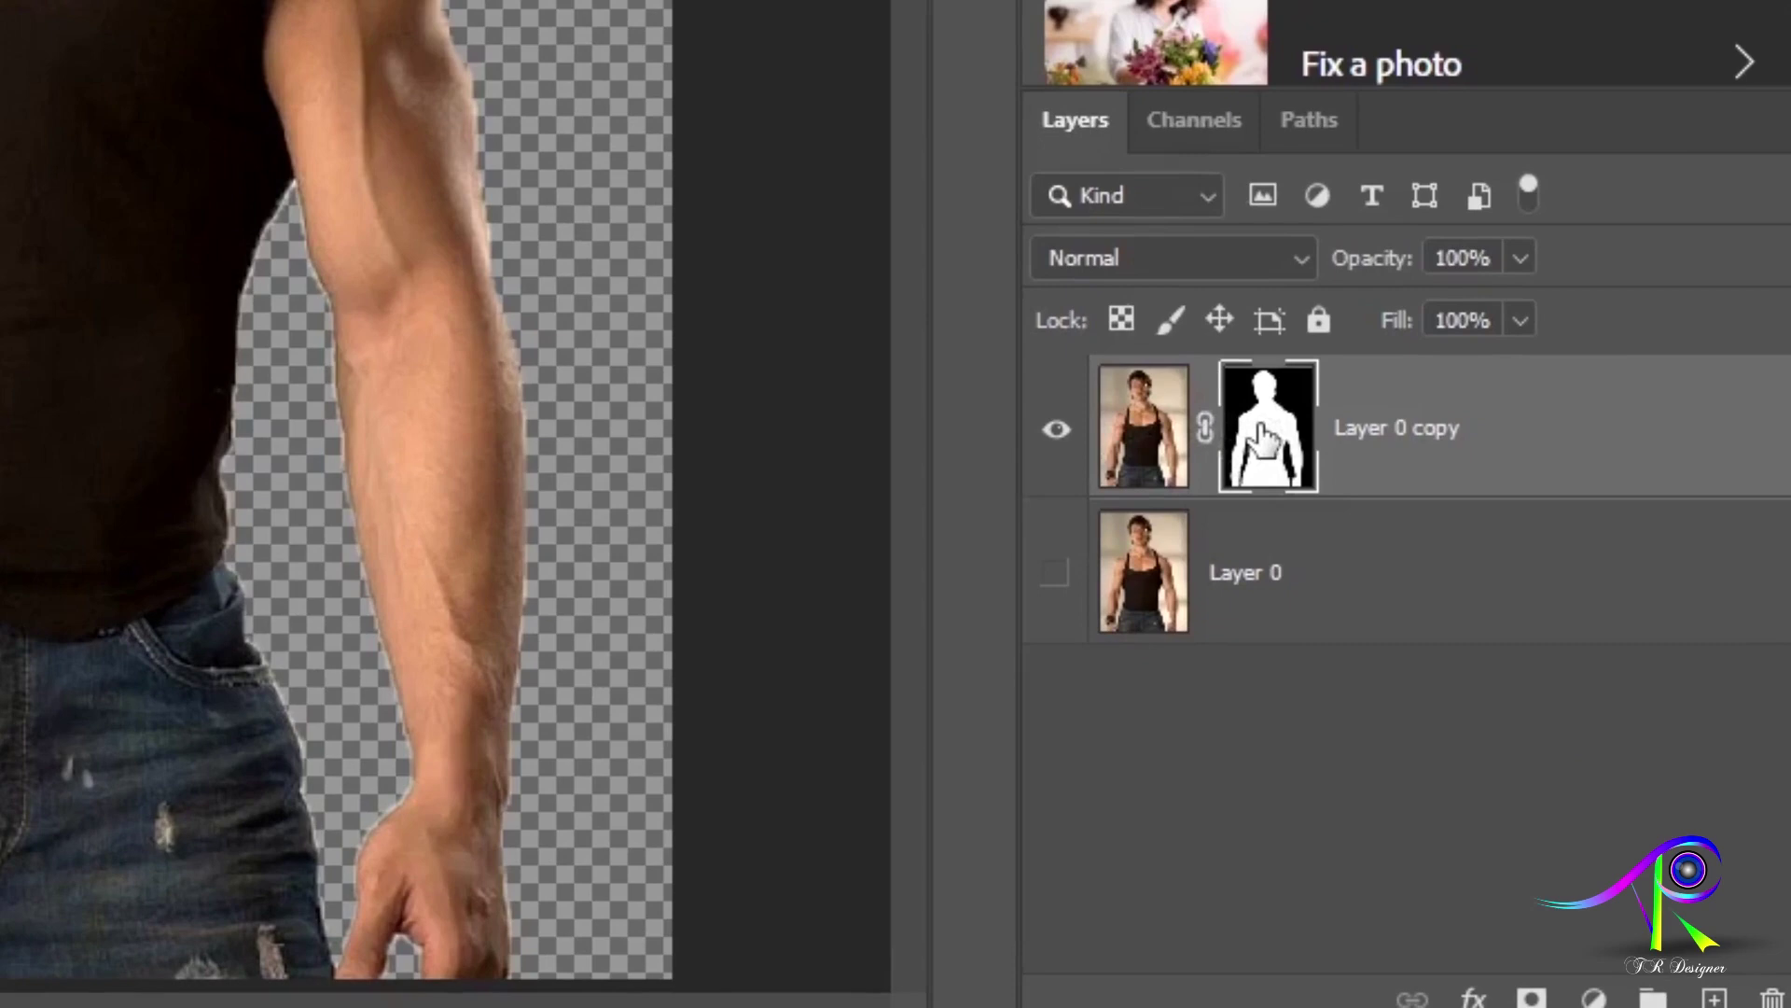
pyautogui.hotkey('ctrl', 'z')
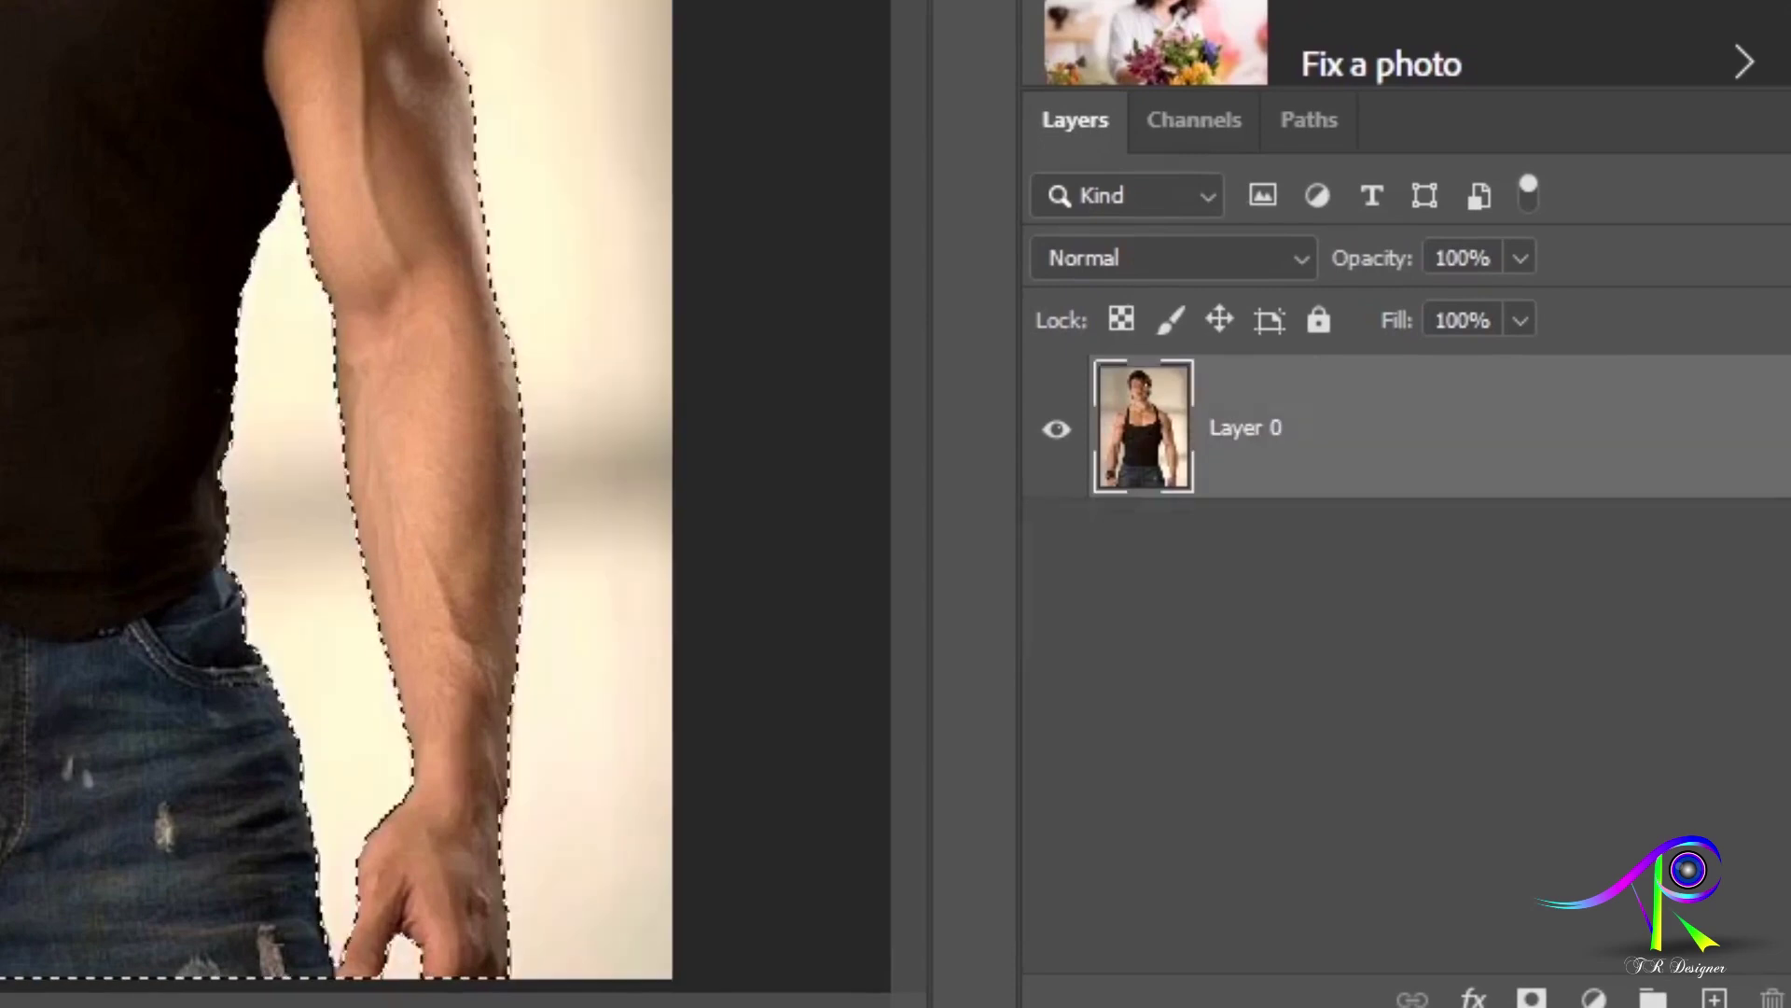
# Step: Reopen Select and Mask on the man's selection and output the cutout to a New Document
pyautogui.hotkey('ctrl', 'alt', 'r')
pyautogui.click(1436, 762)
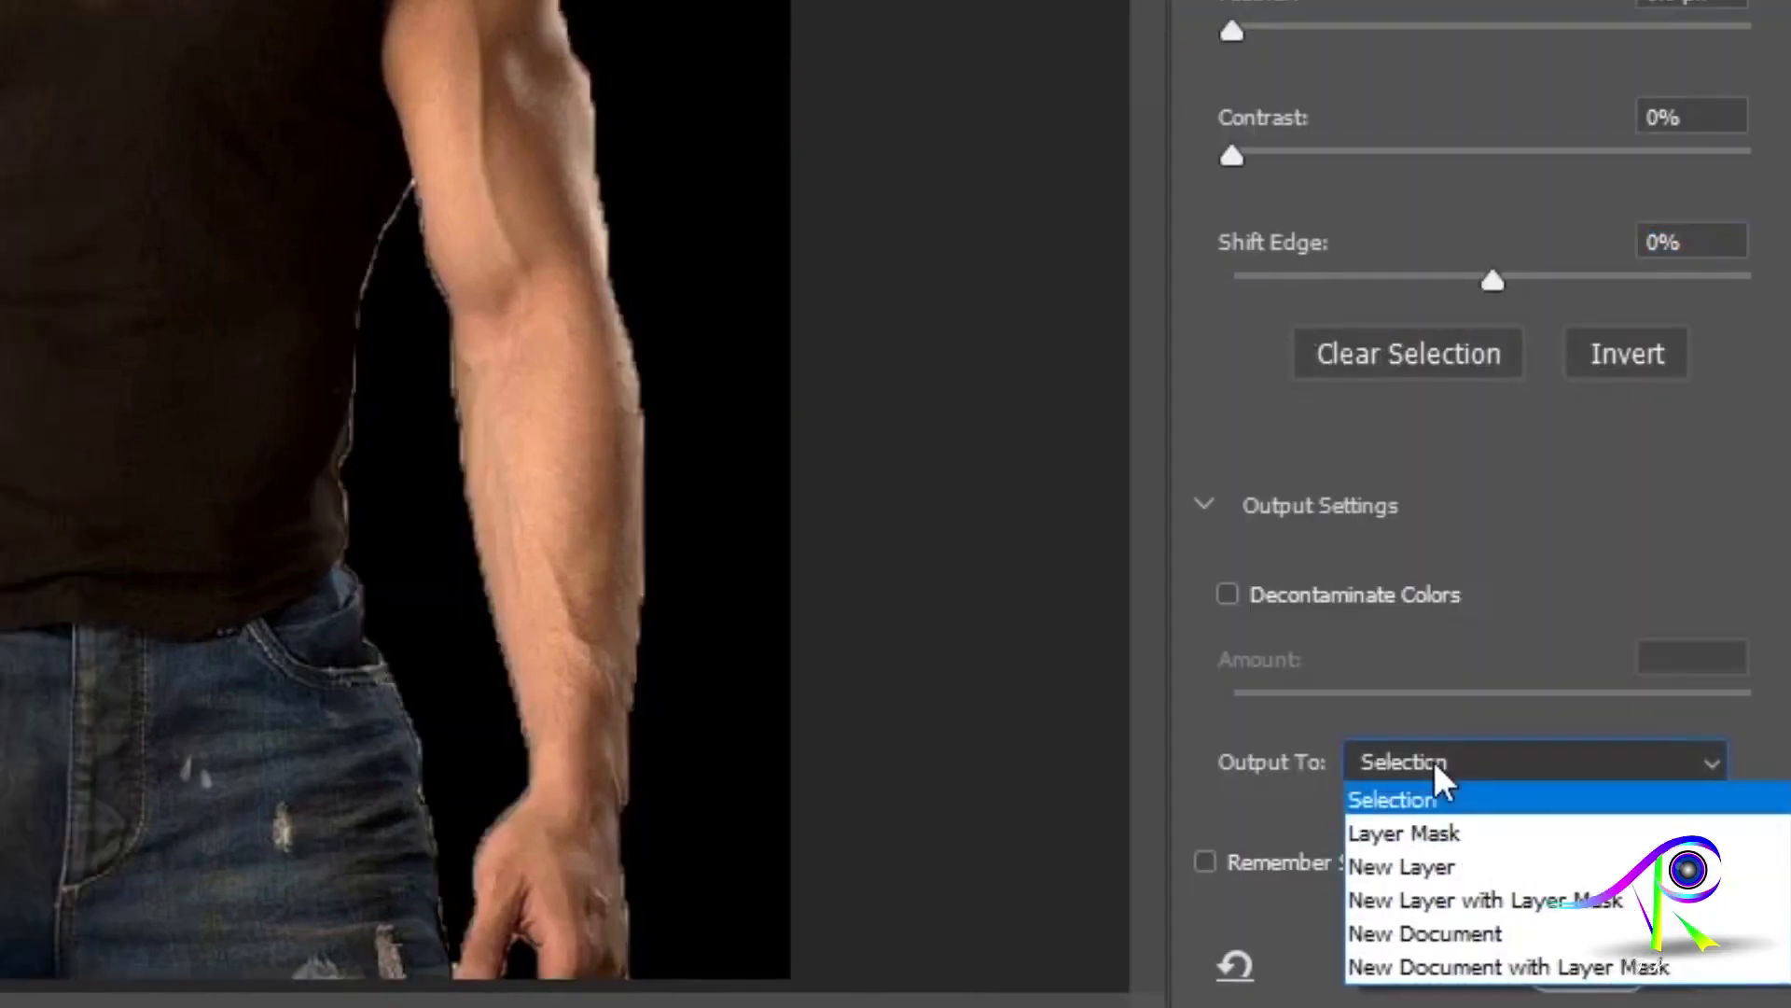
pyautogui.click(1478, 934)
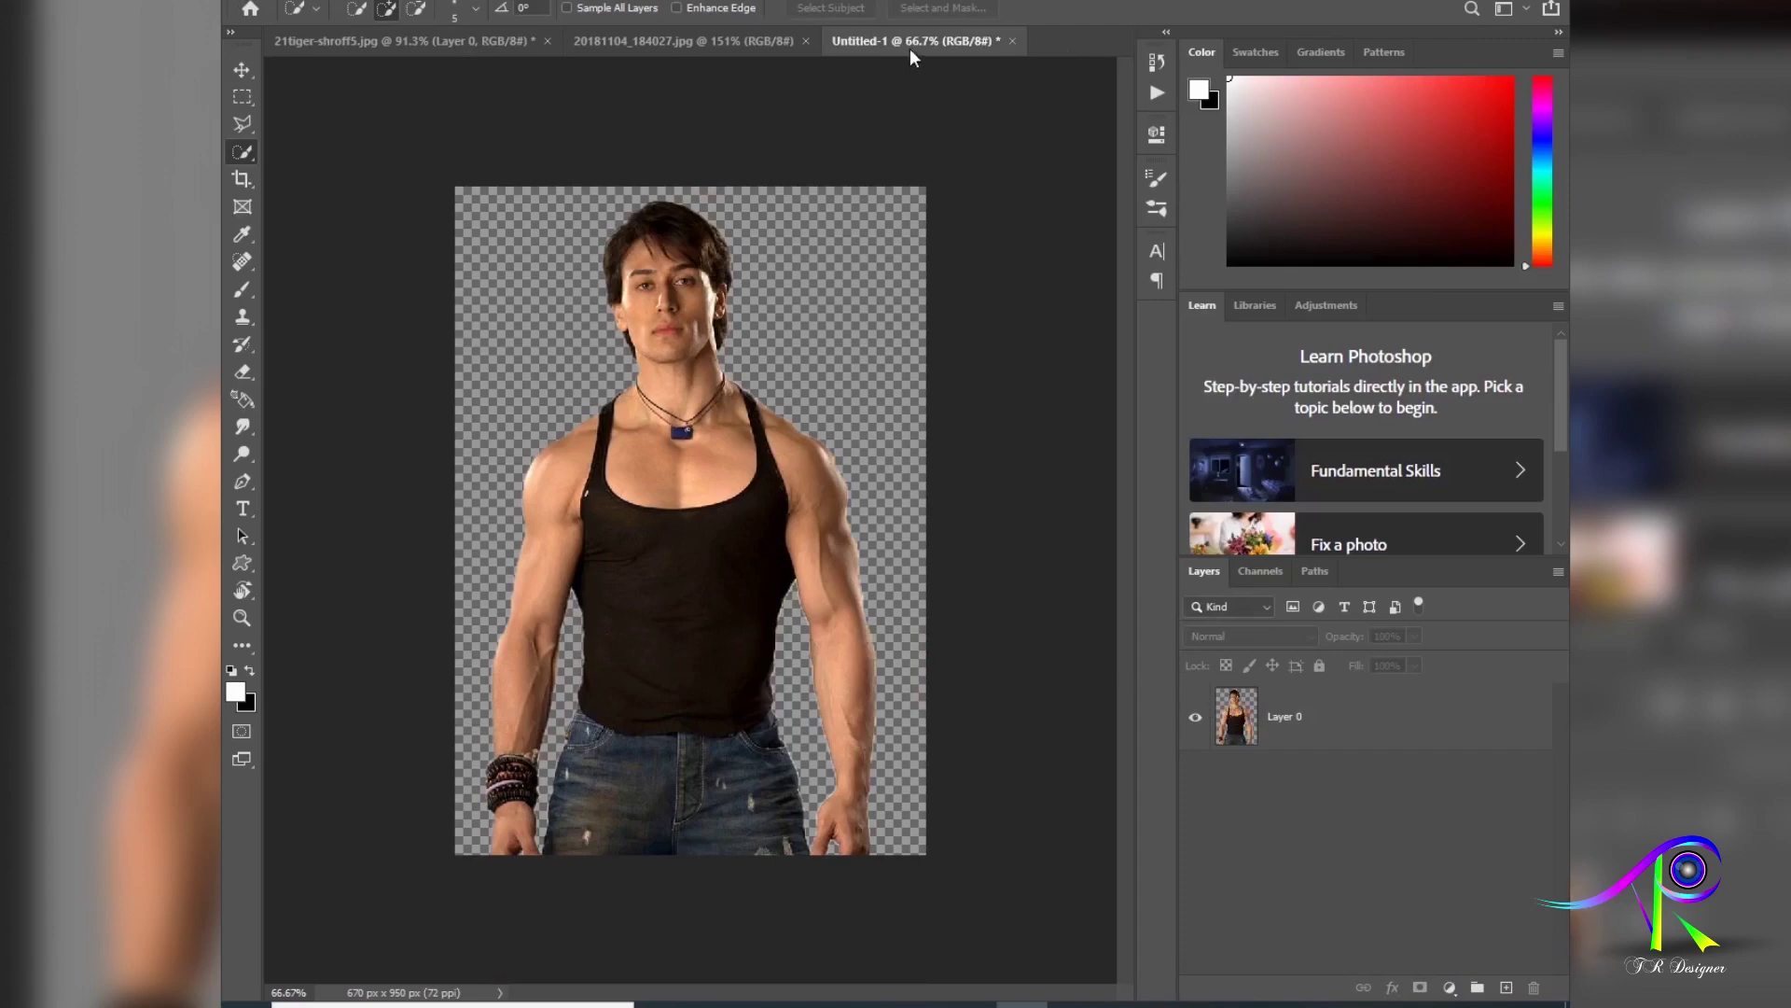
# Step: Compare the new cutout document with the original photo, and close the new document without saving
pyautogui.click(436, 40)
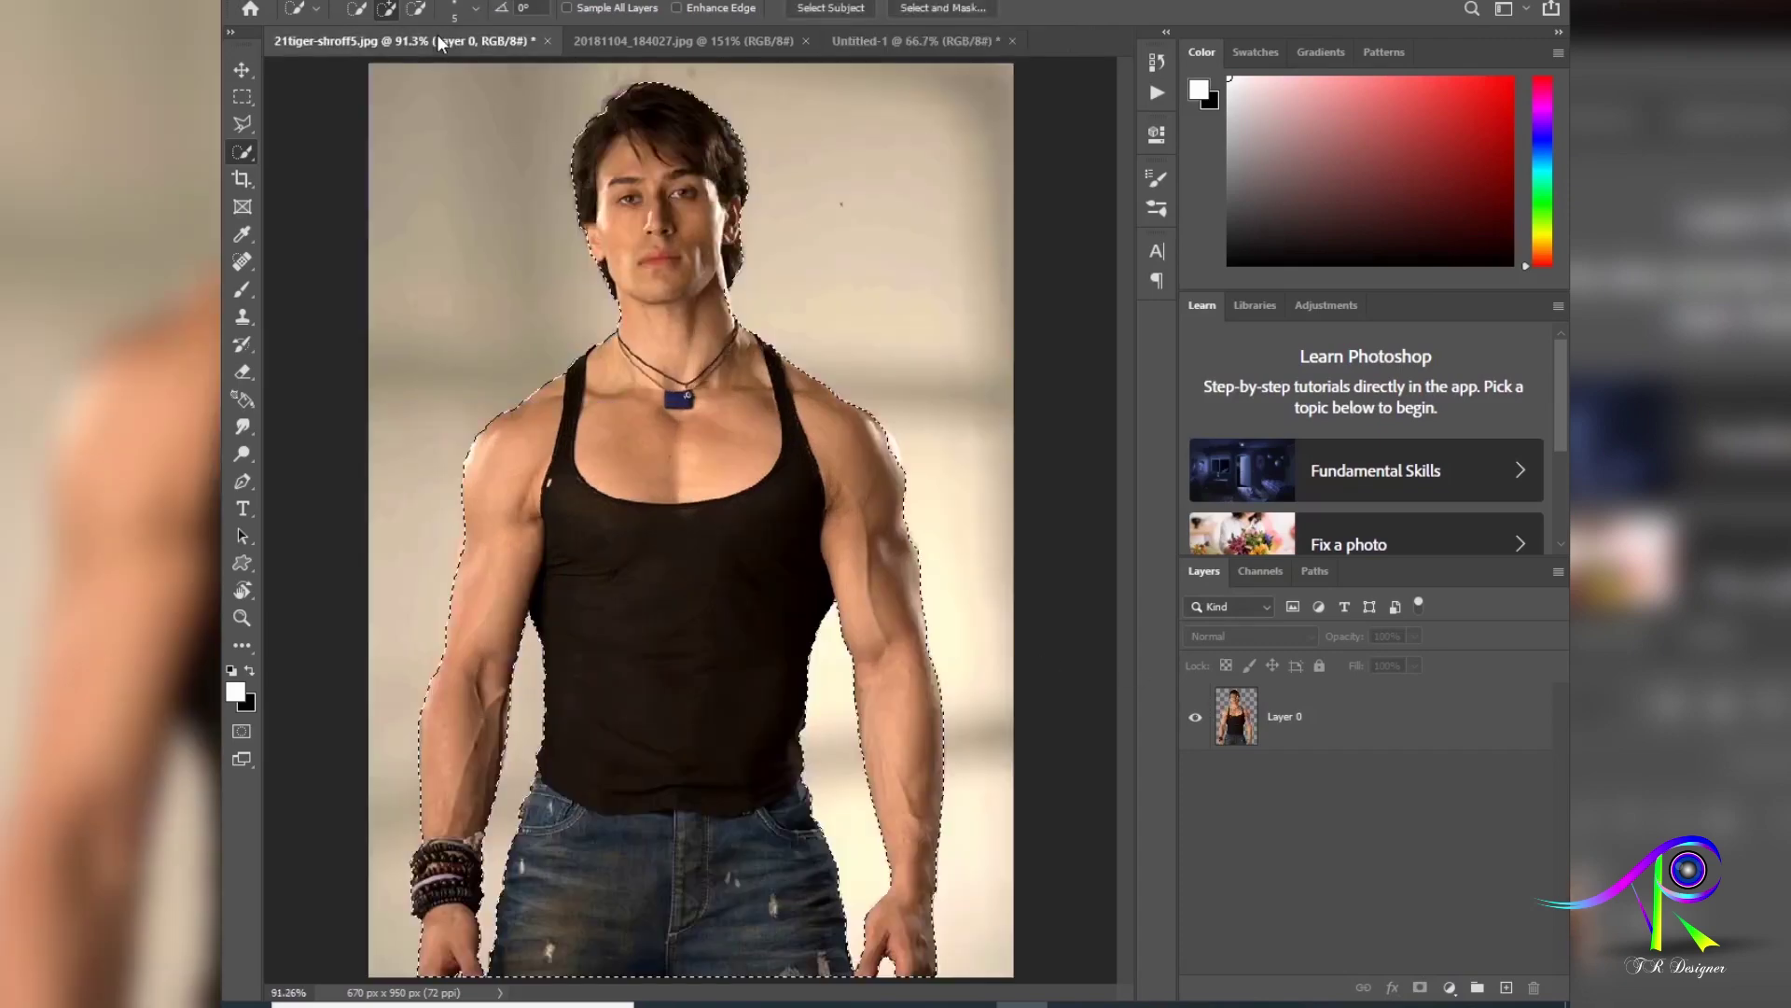
pyautogui.click(914, 40)
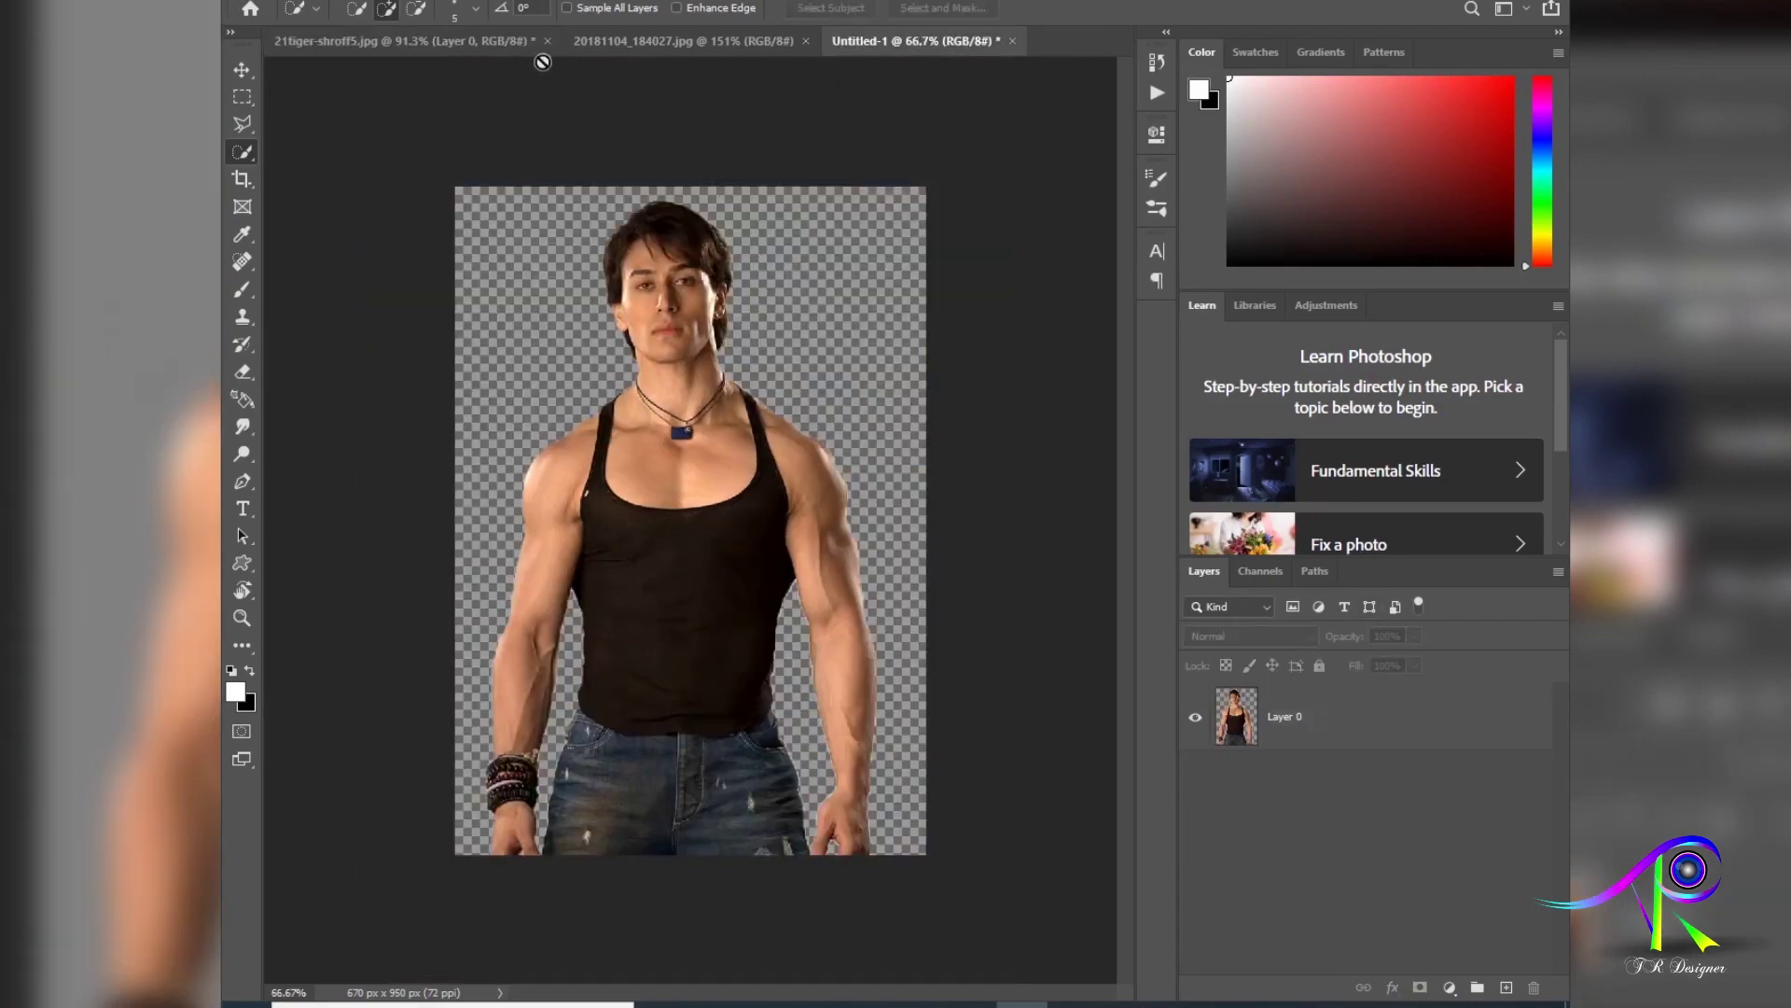
pyautogui.moveTo(504, 70); pyautogui.dragTo(856, 72)
pyautogui.click(1013, 42)
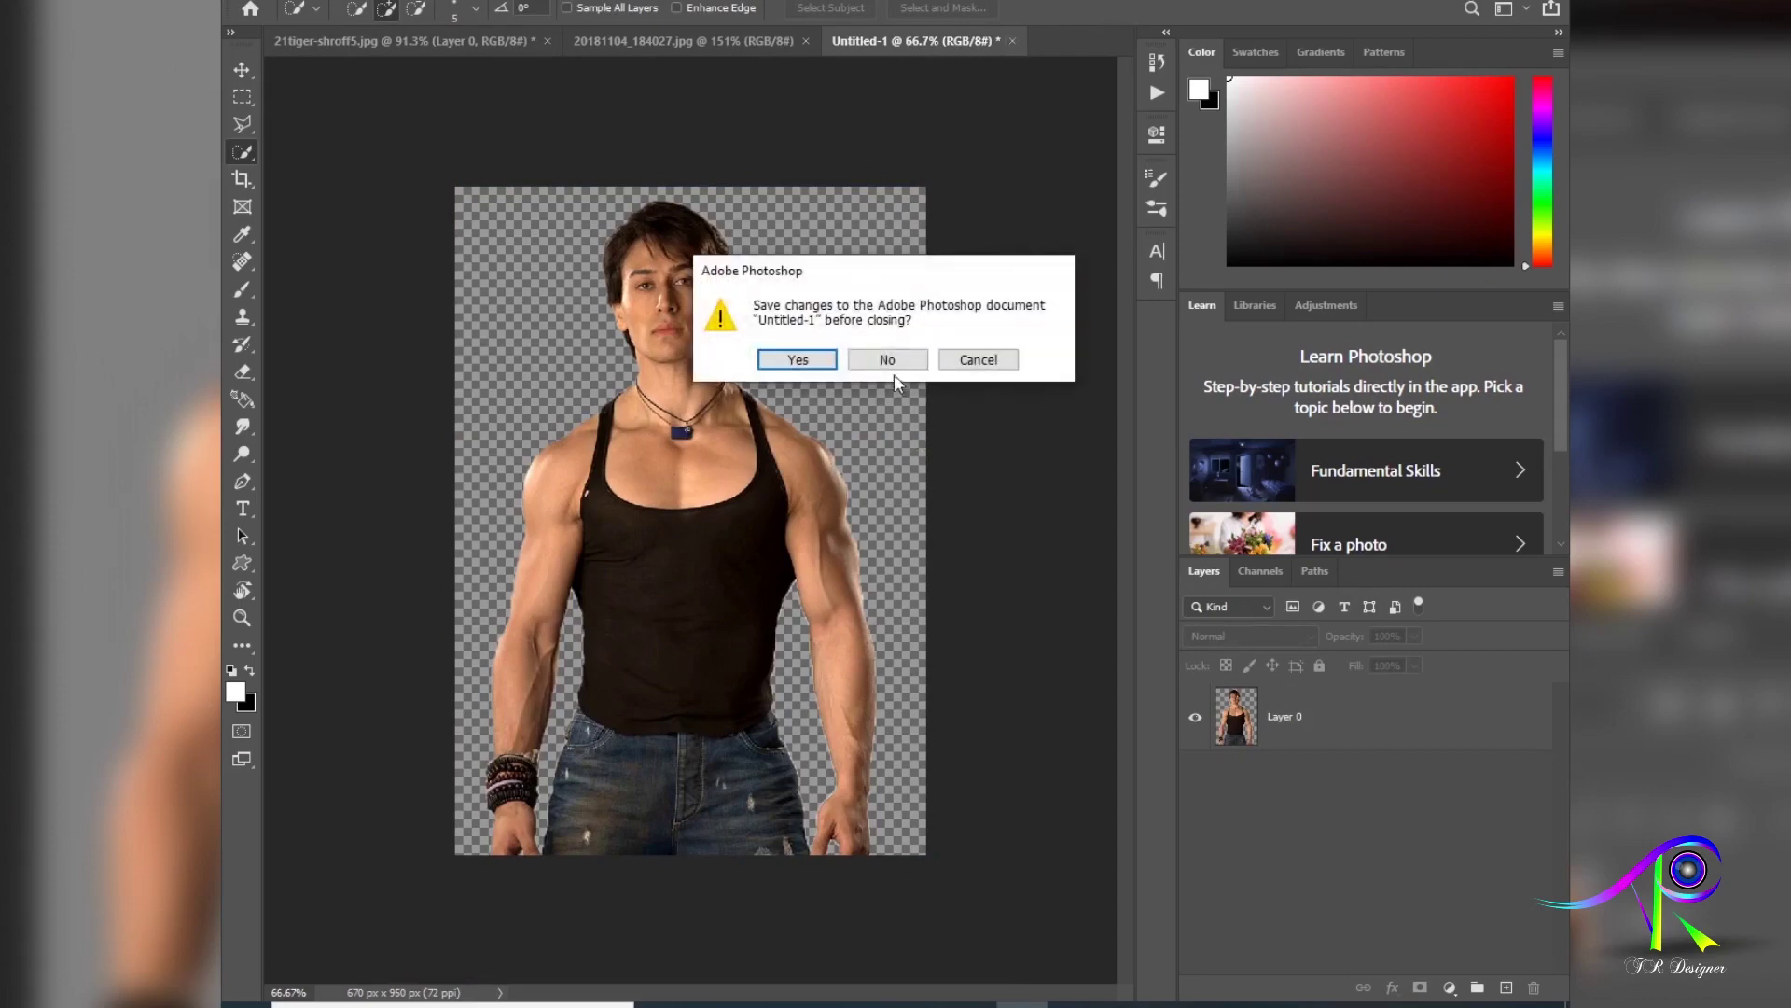
pyautogui.click(888, 361)
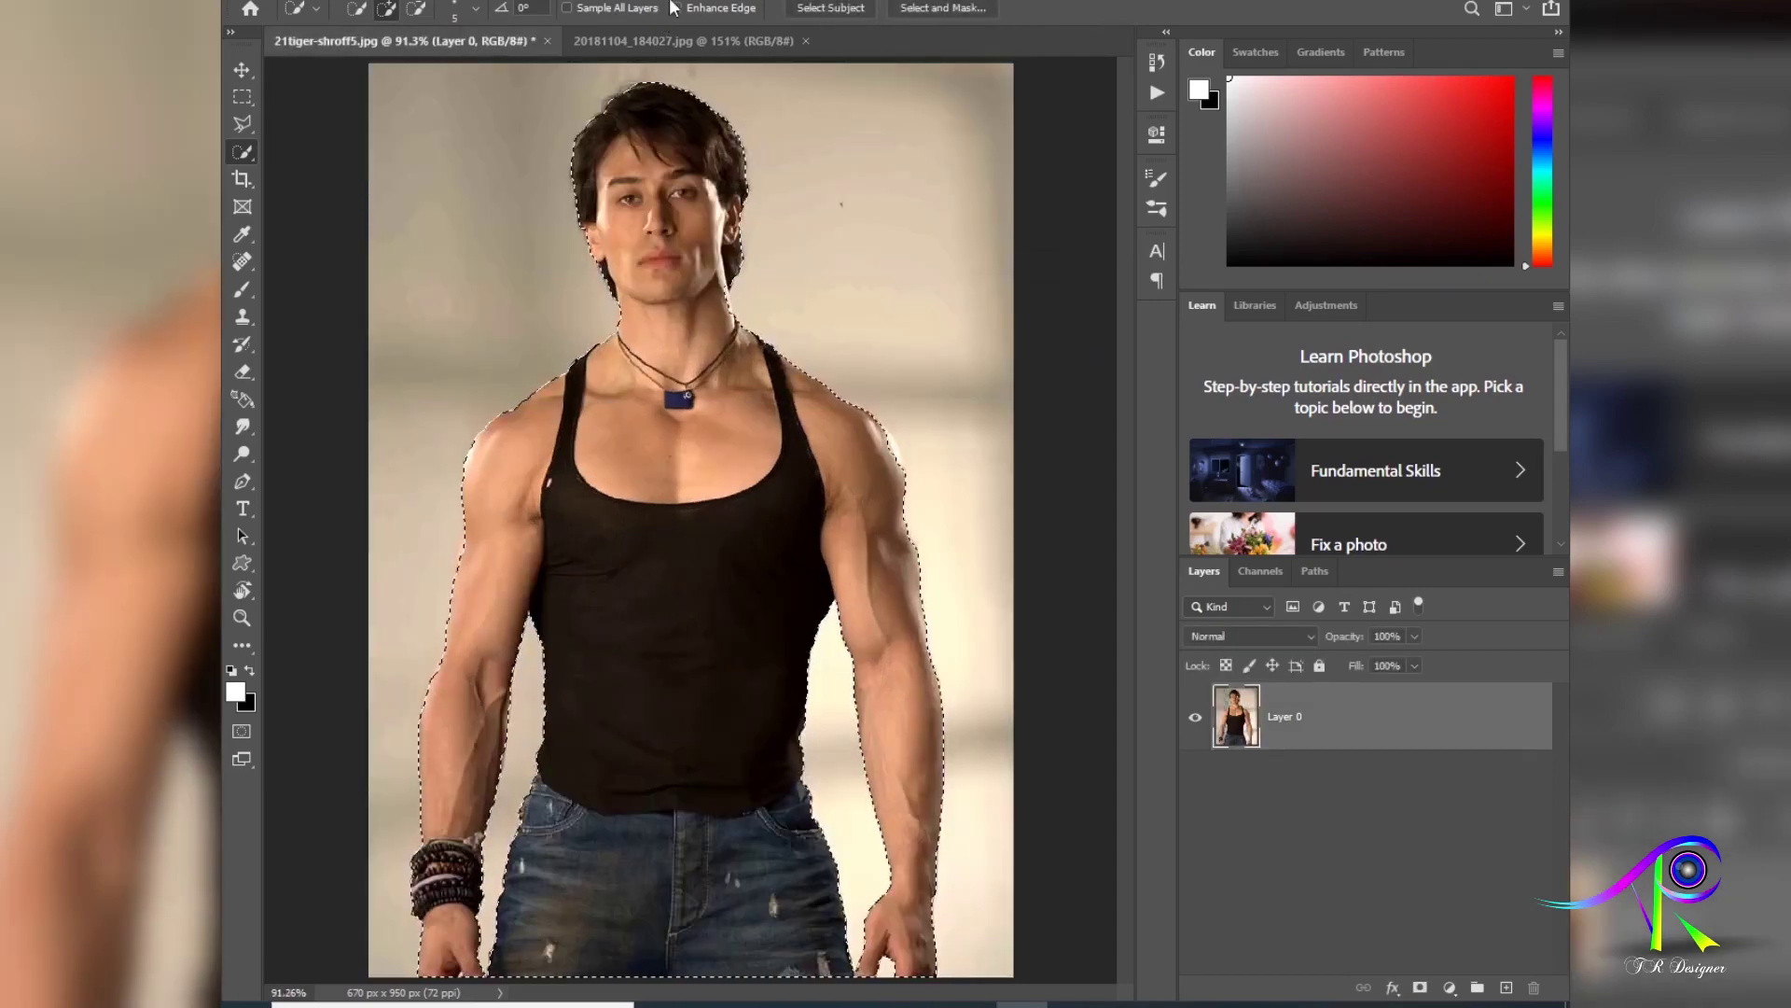
# Step: Output the man's selection from Select and Mask to a New Document with Layer Mask
pyautogui.click(933, 8)
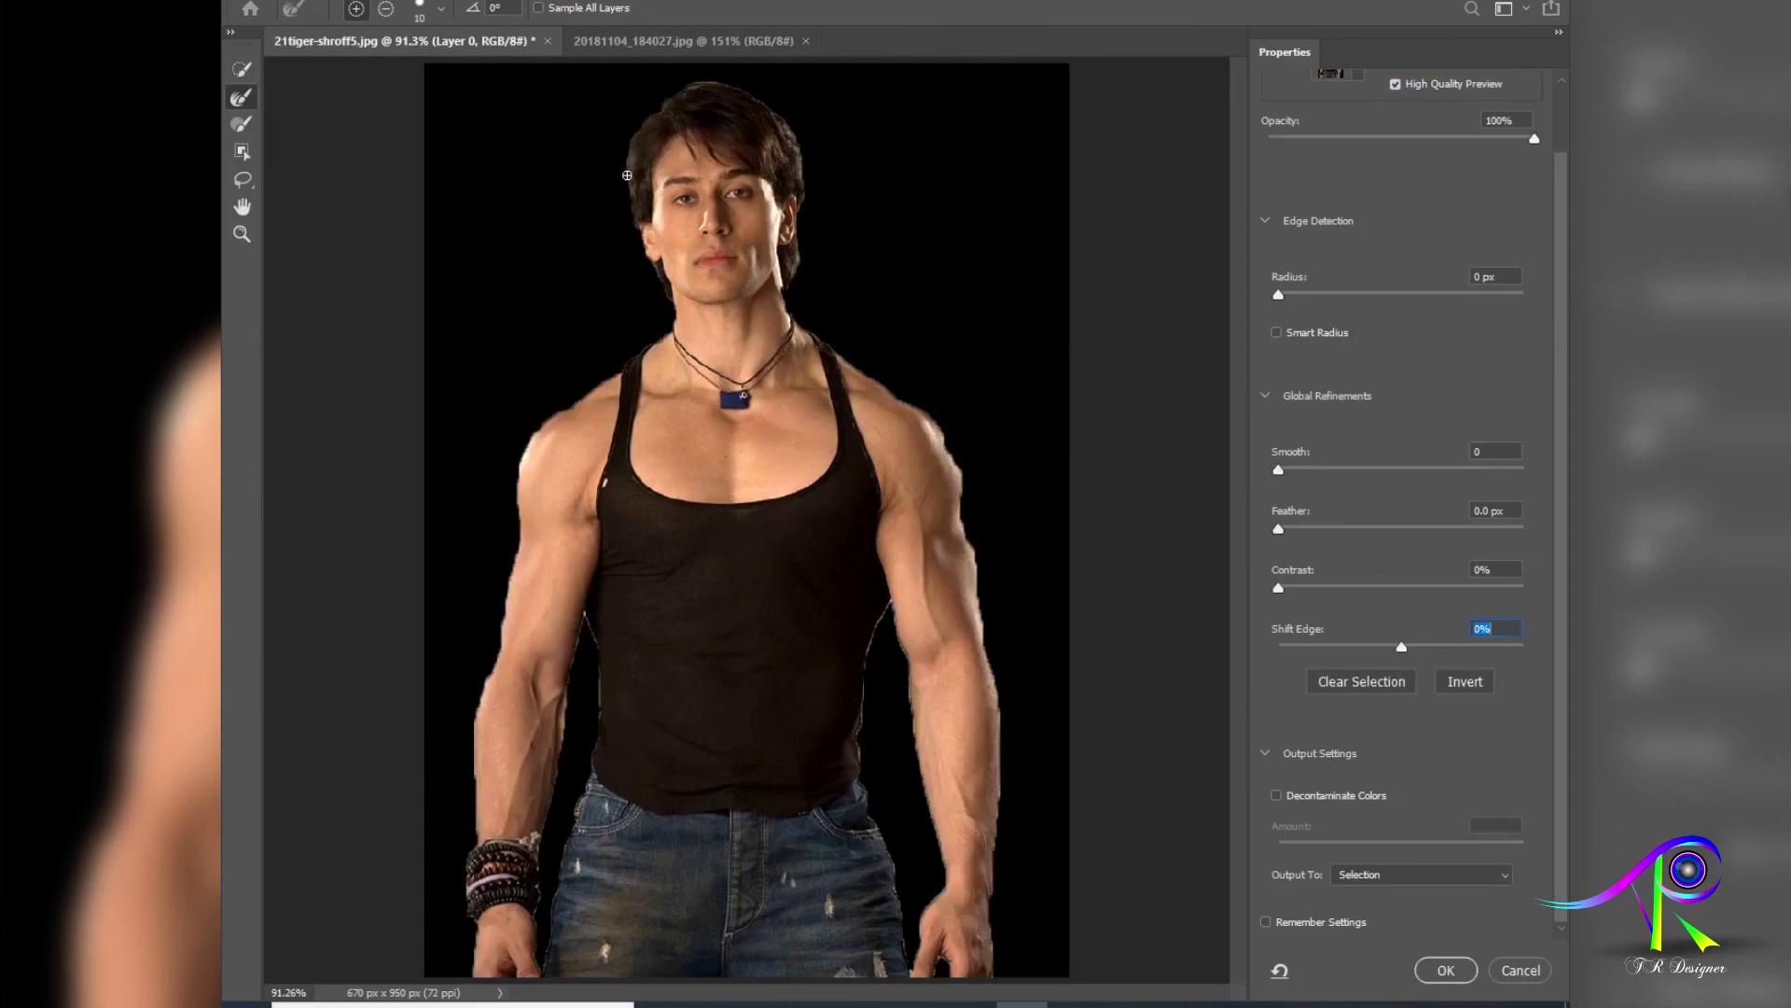
pyautogui.click(1414, 875)
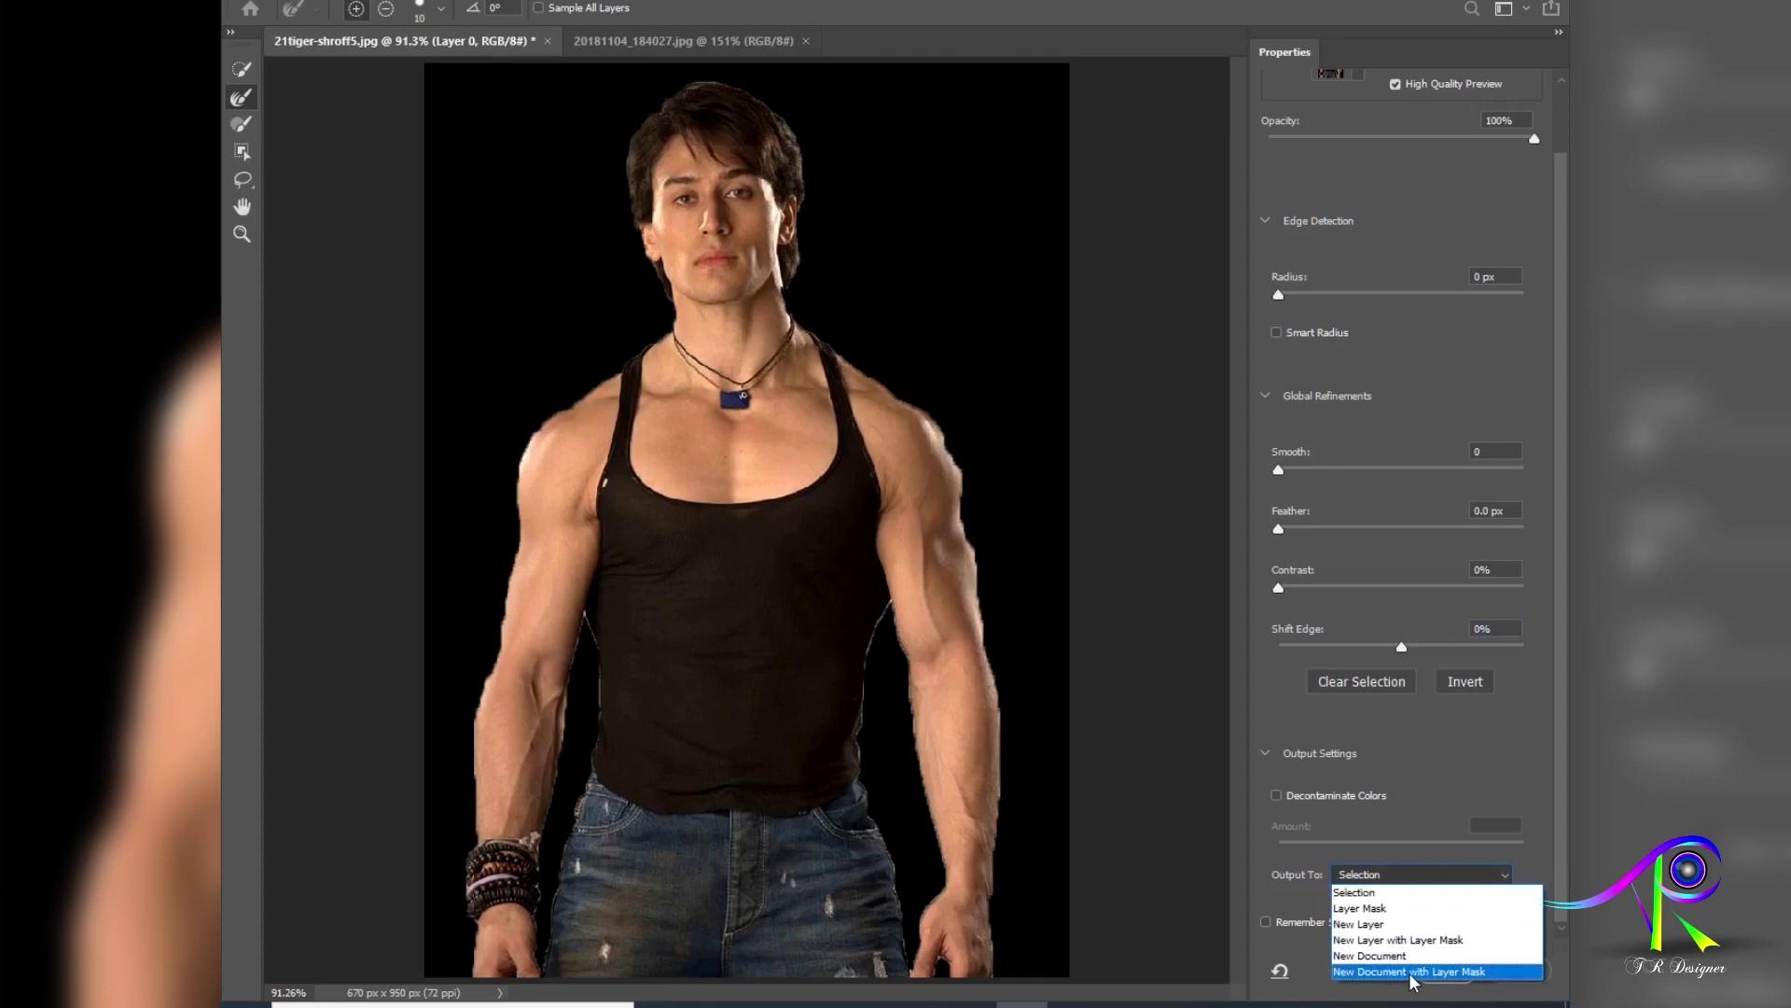
pyautogui.click(1414, 972)
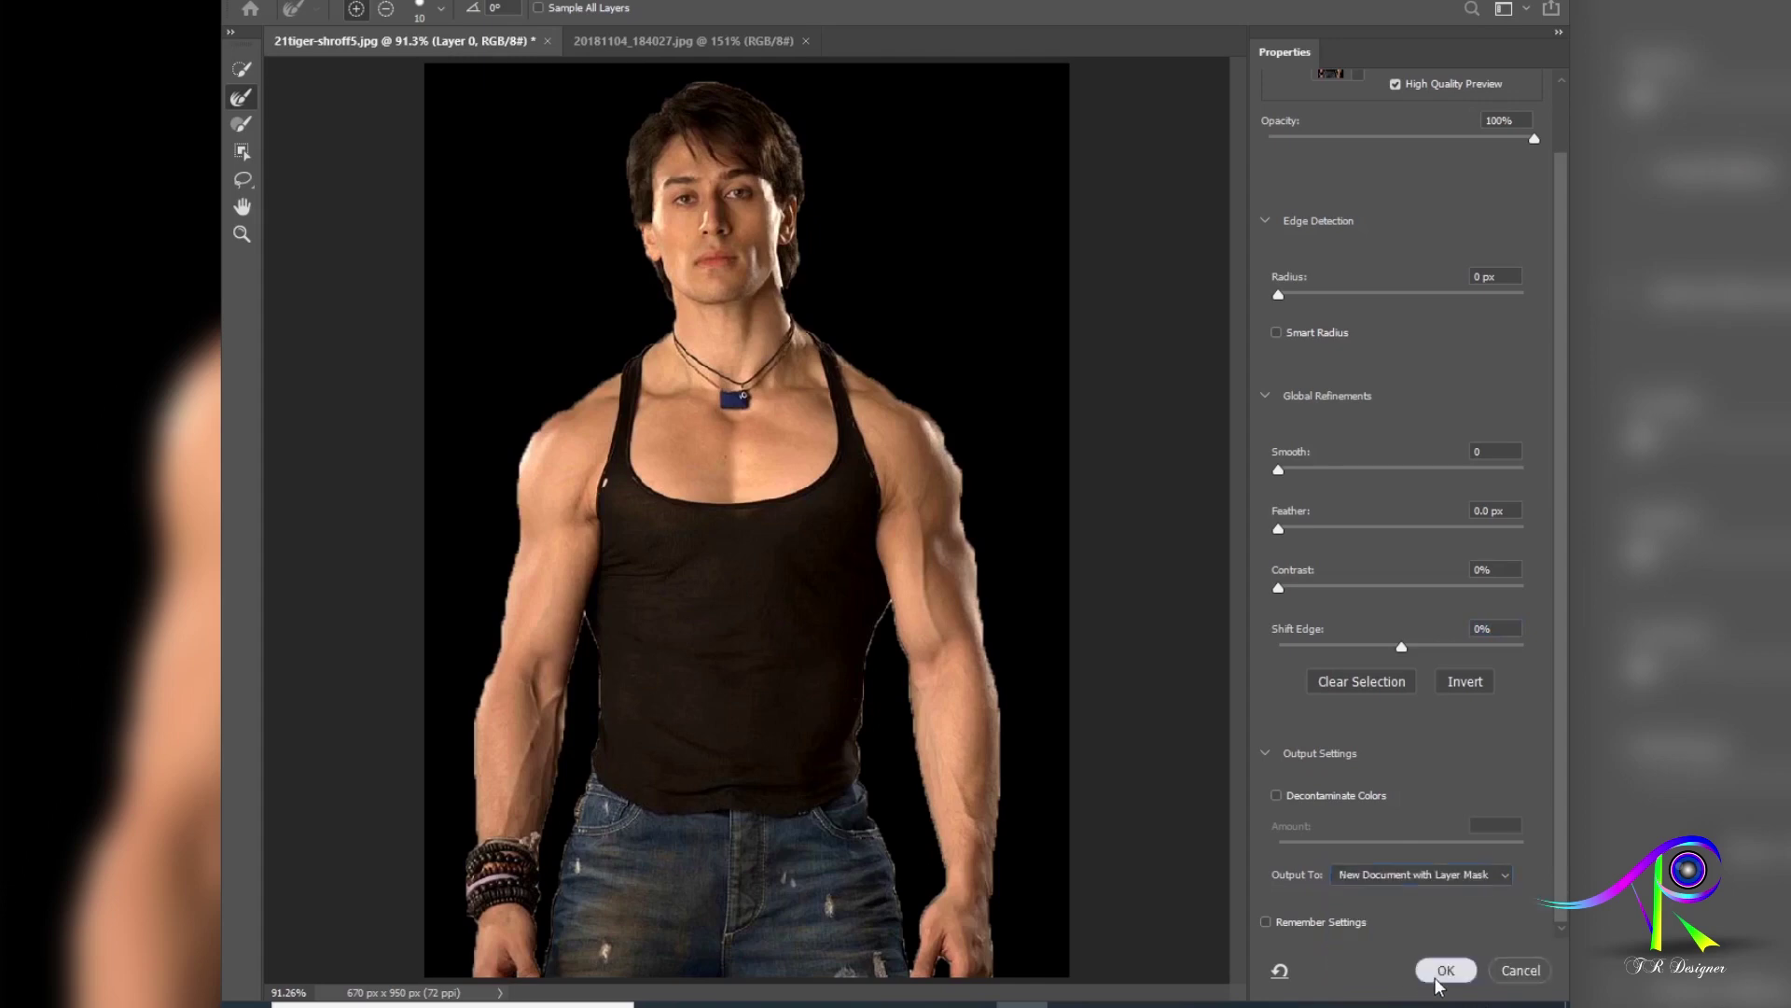
pyautogui.click(1448, 970)
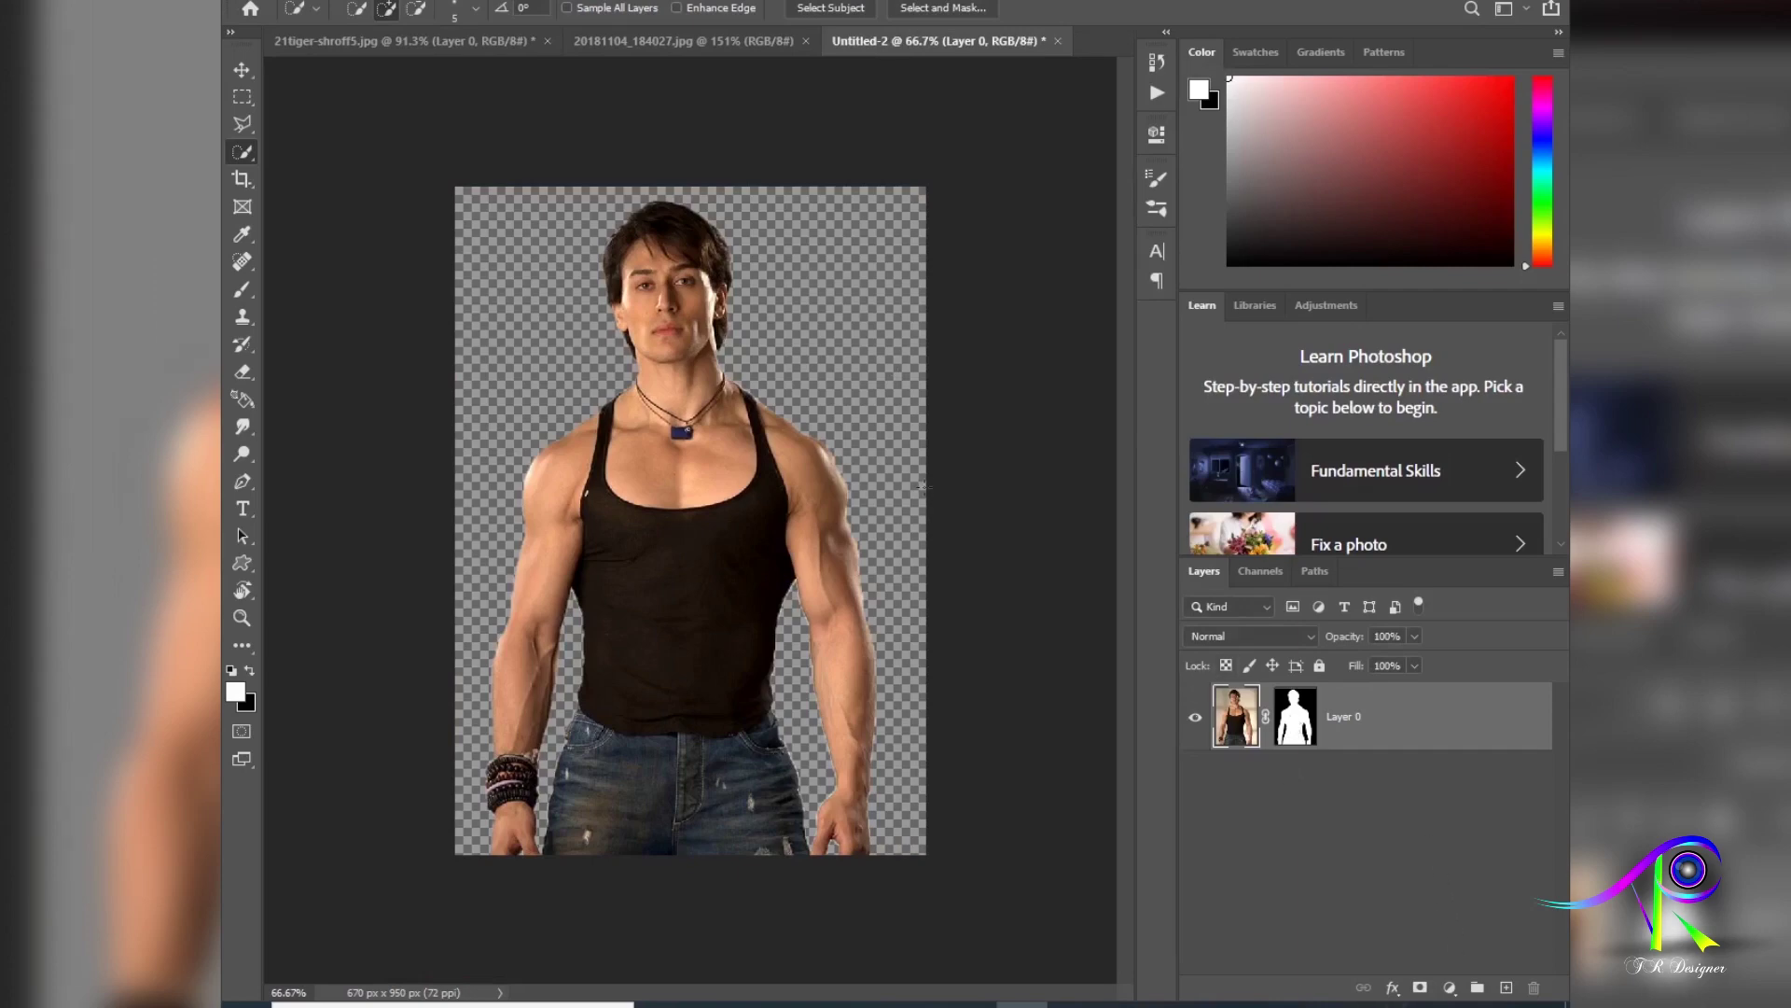
# Step: Target the layer mask of the cutout and ready the Brush tool with black as the foreground colour
pyautogui.hotkey('ctrl', '0')
pyautogui.hotkey('ctrl', '+')
pyautogui.hotkey('ctrl', '+')
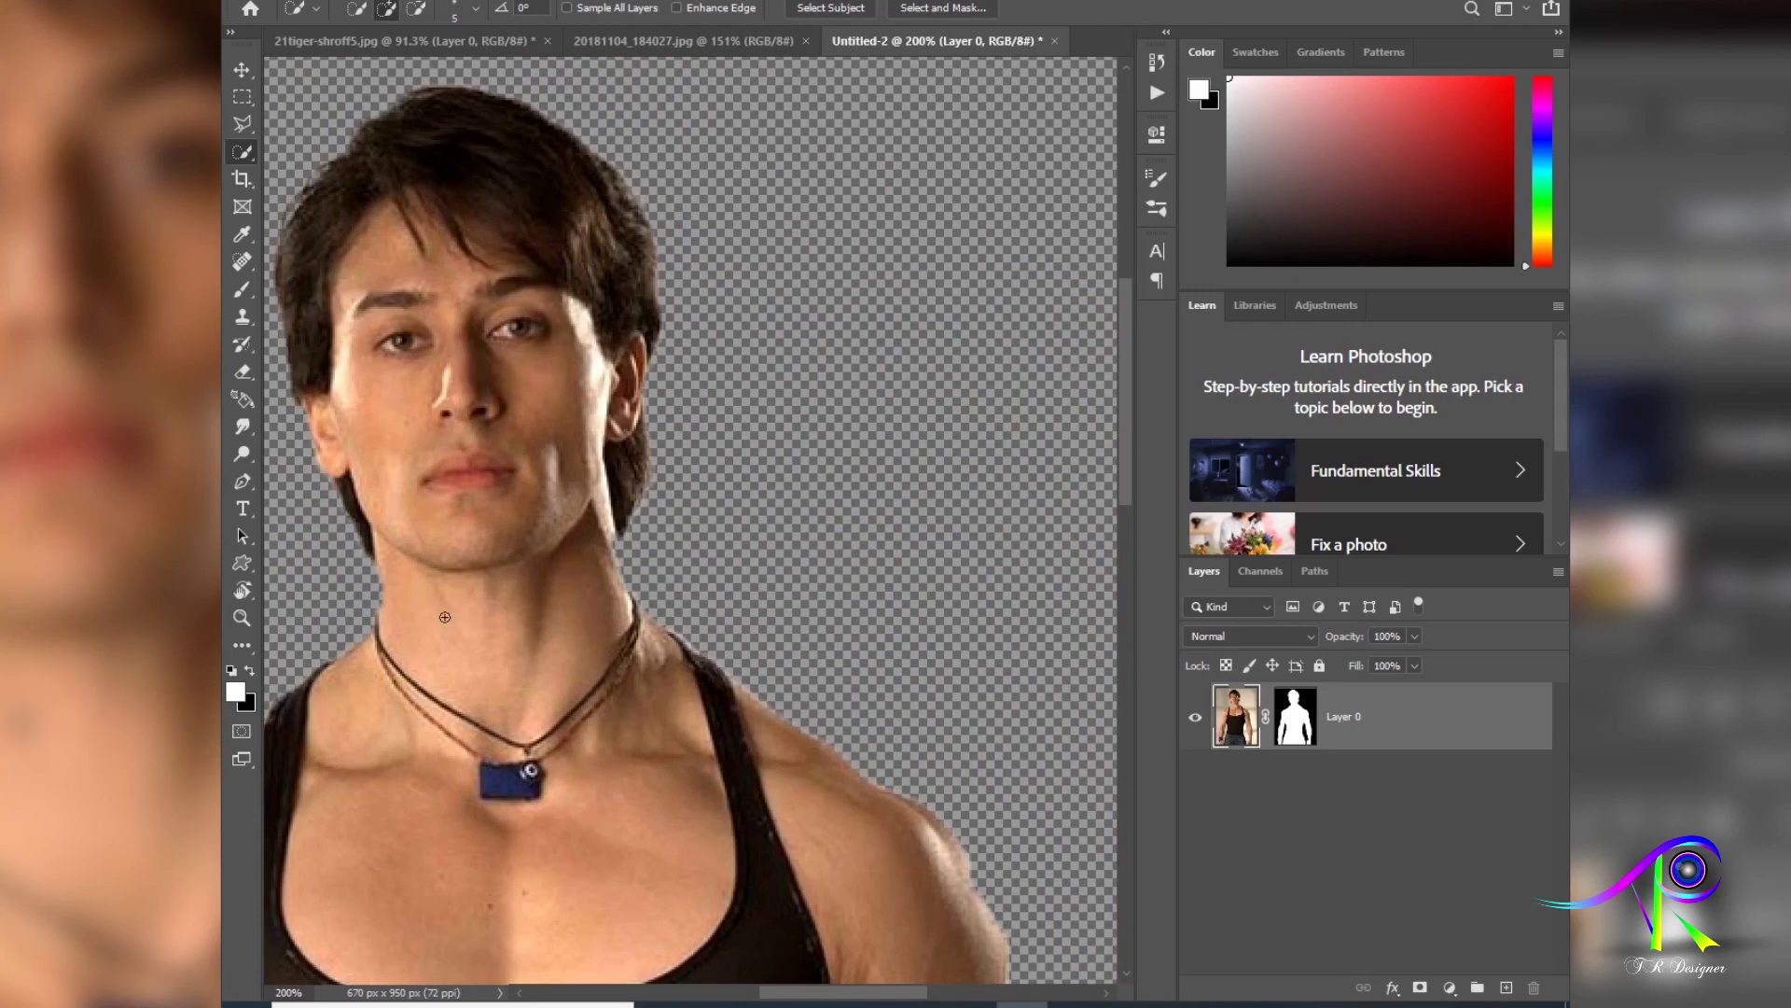
pyautogui.click(1303, 721)
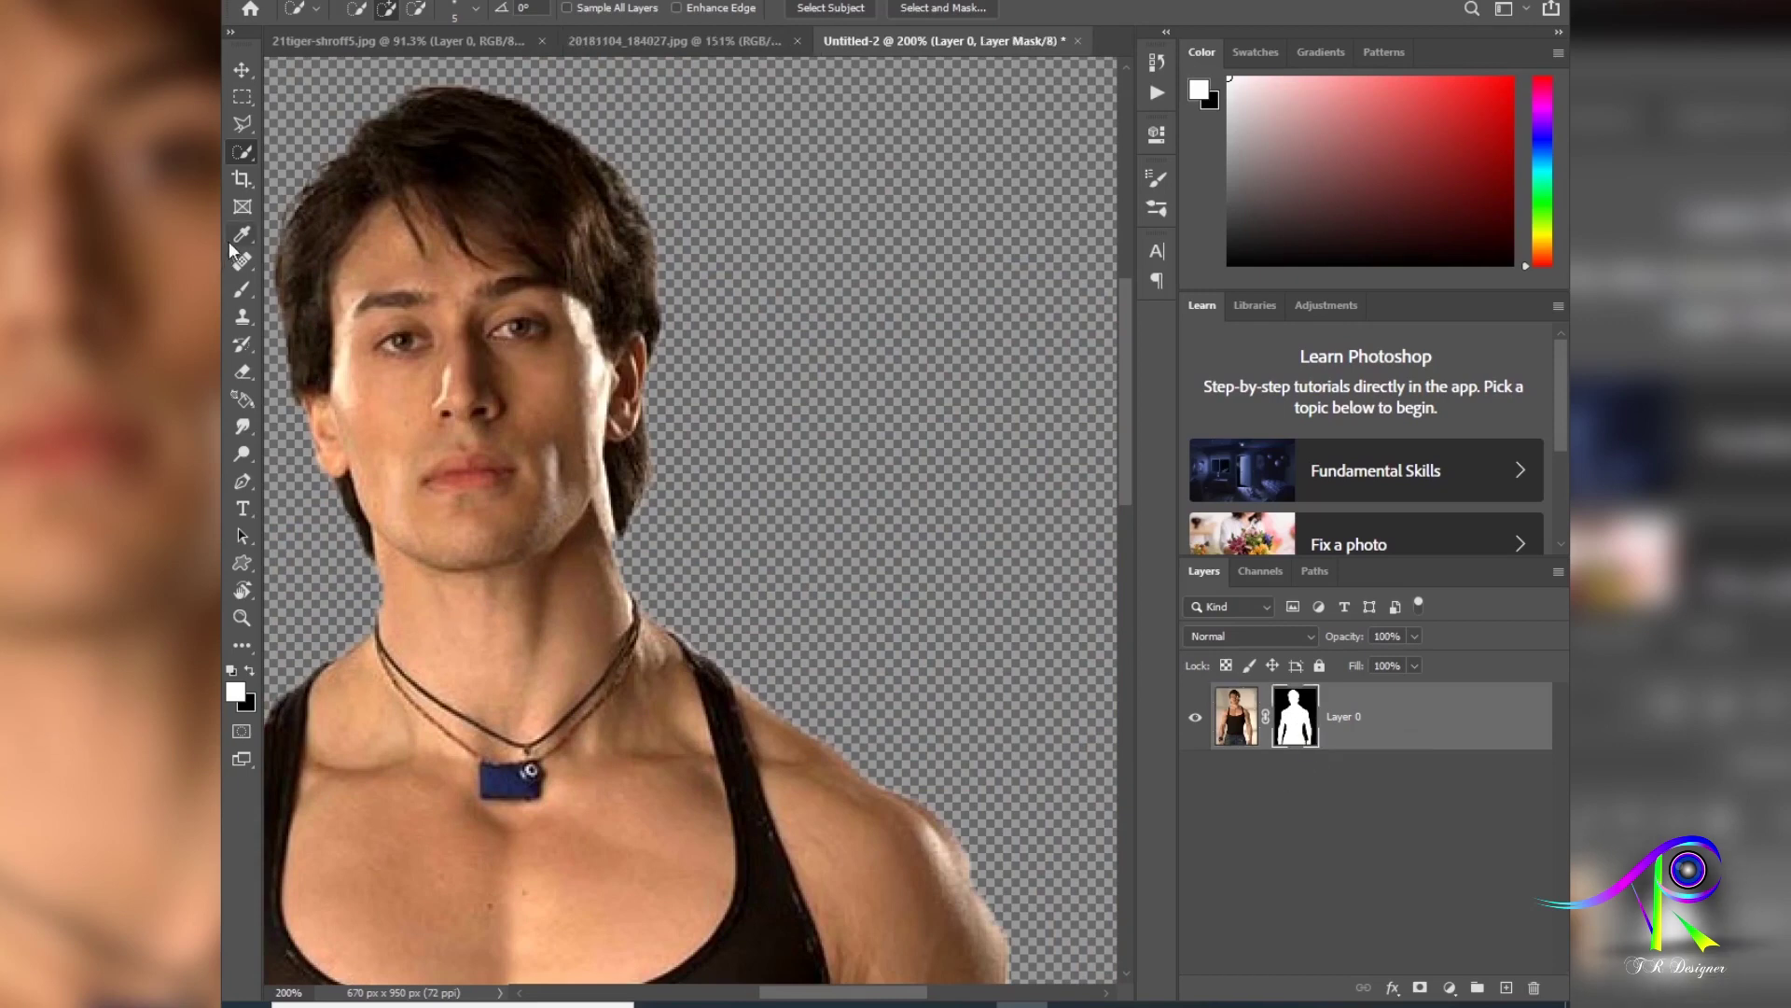
pyautogui.moveTo(243, 289); pyautogui.dragTo(290, 293)
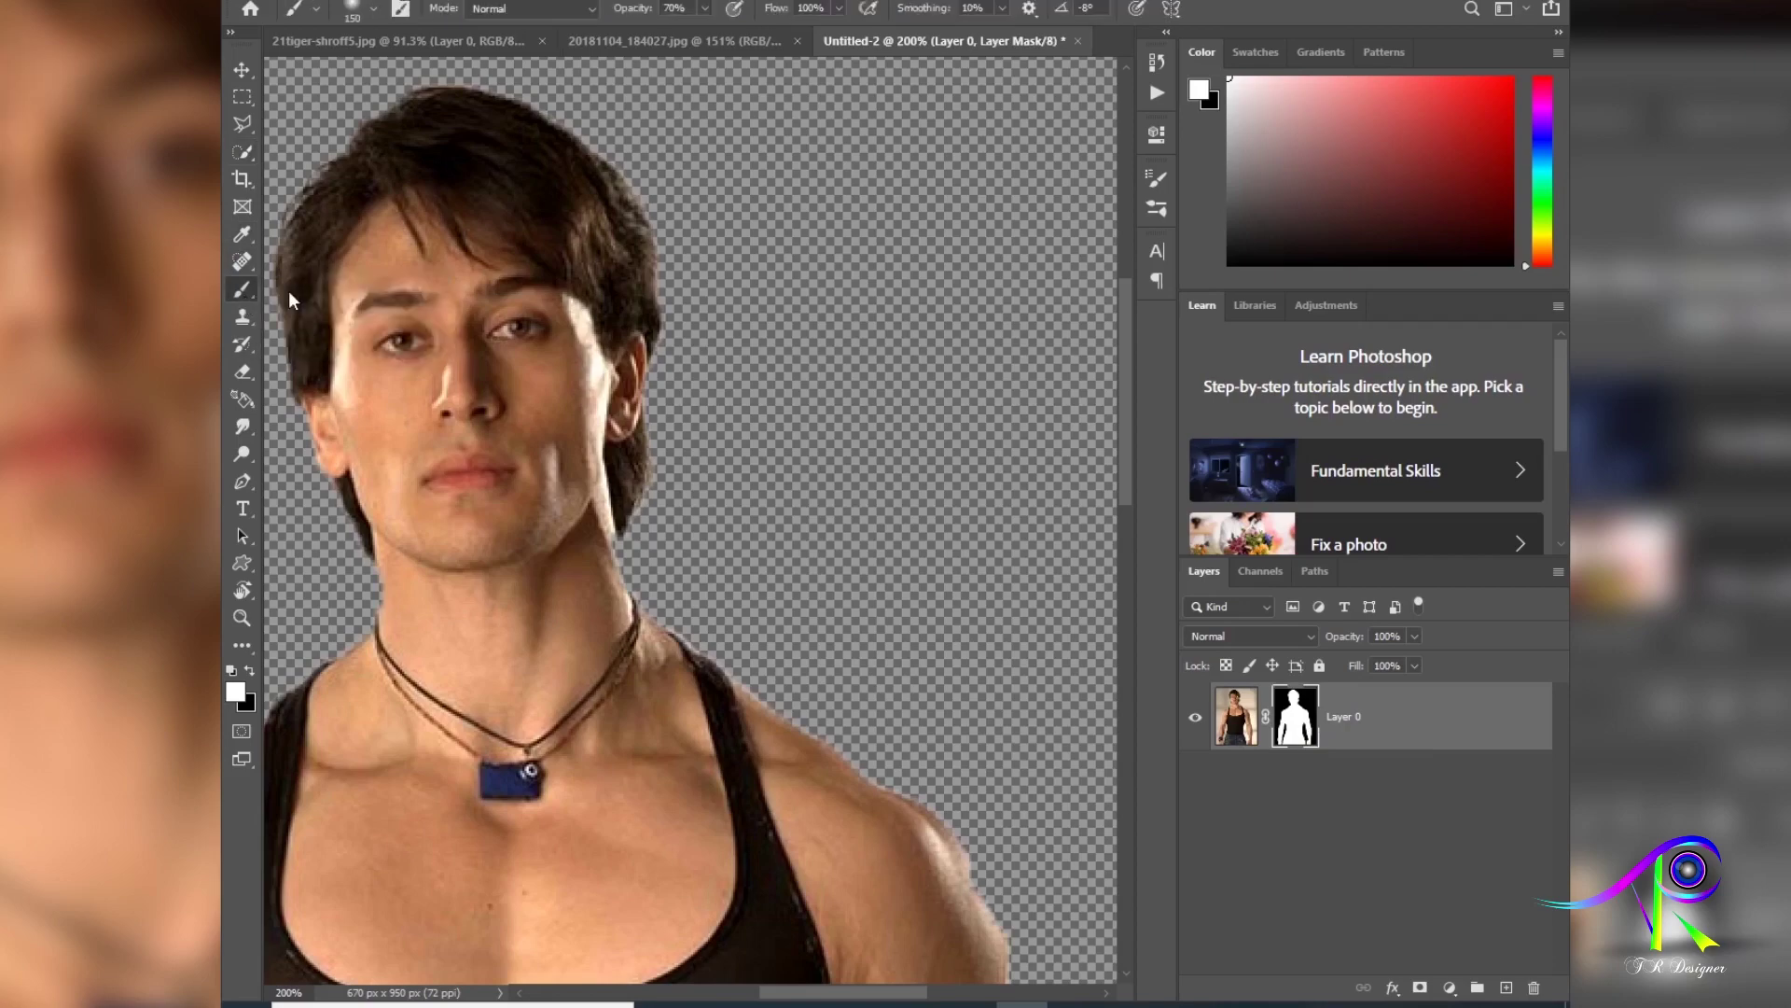
pyautogui.click(231, 670)
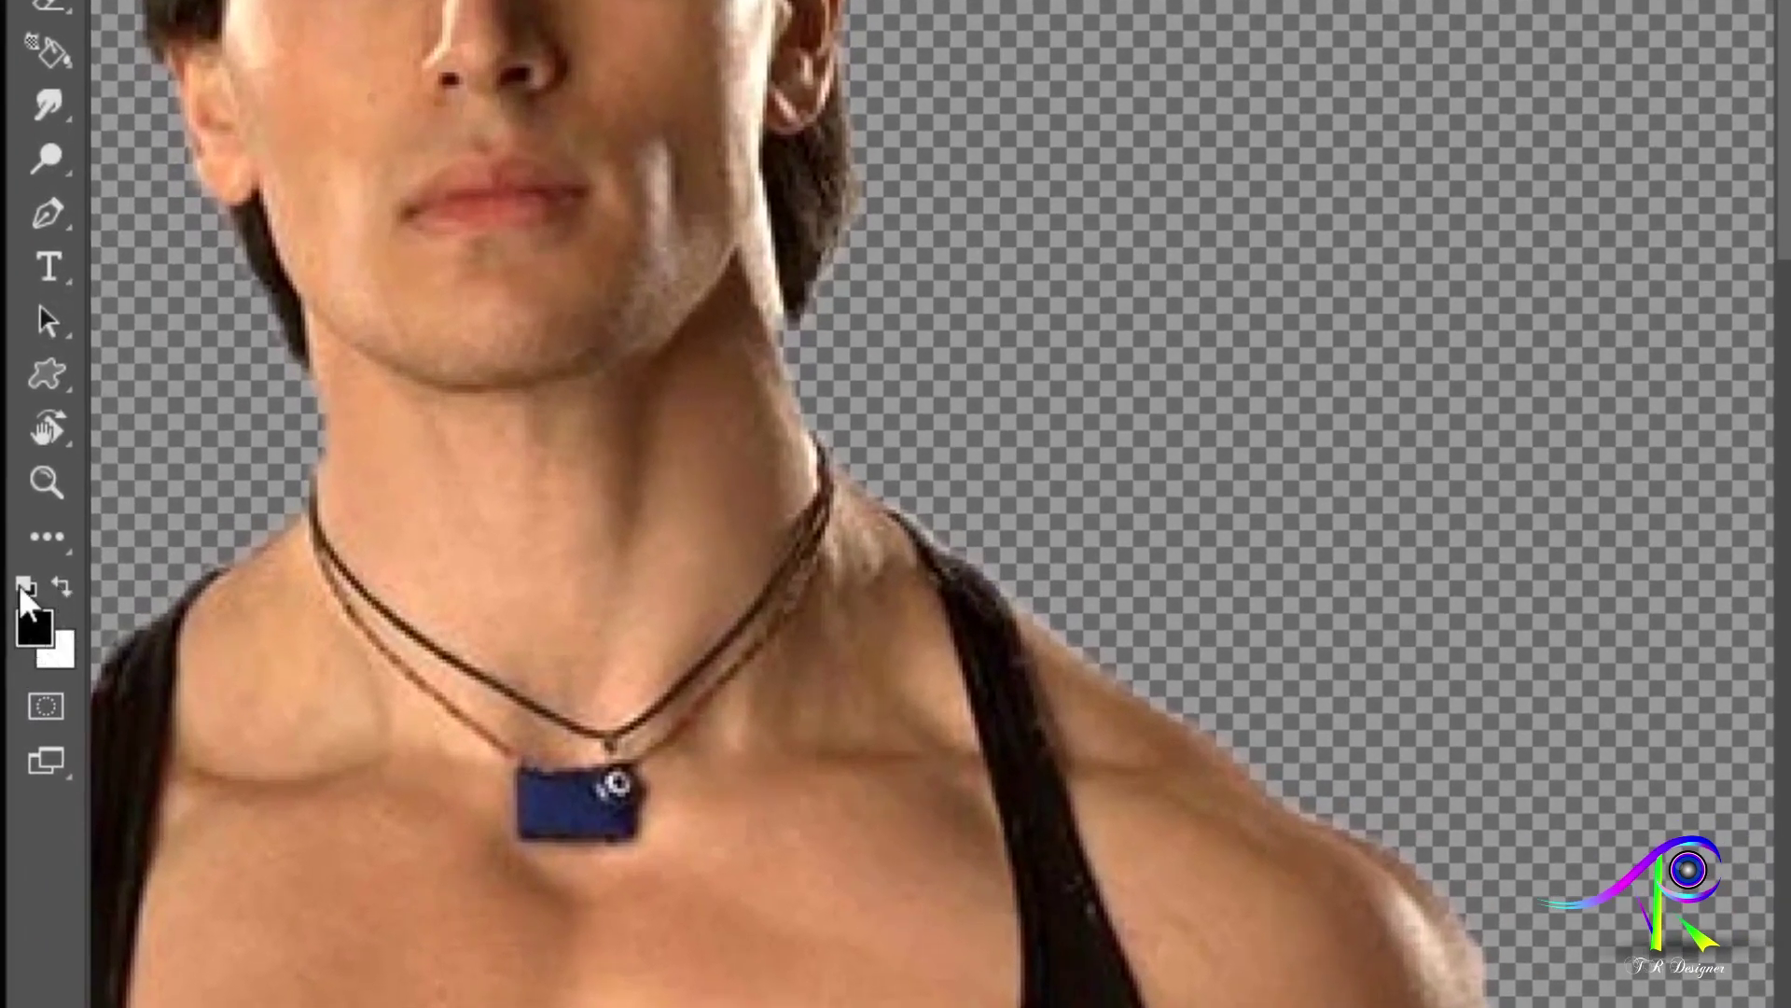
pyautogui.press('x')
pyautogui.click(58, 582)
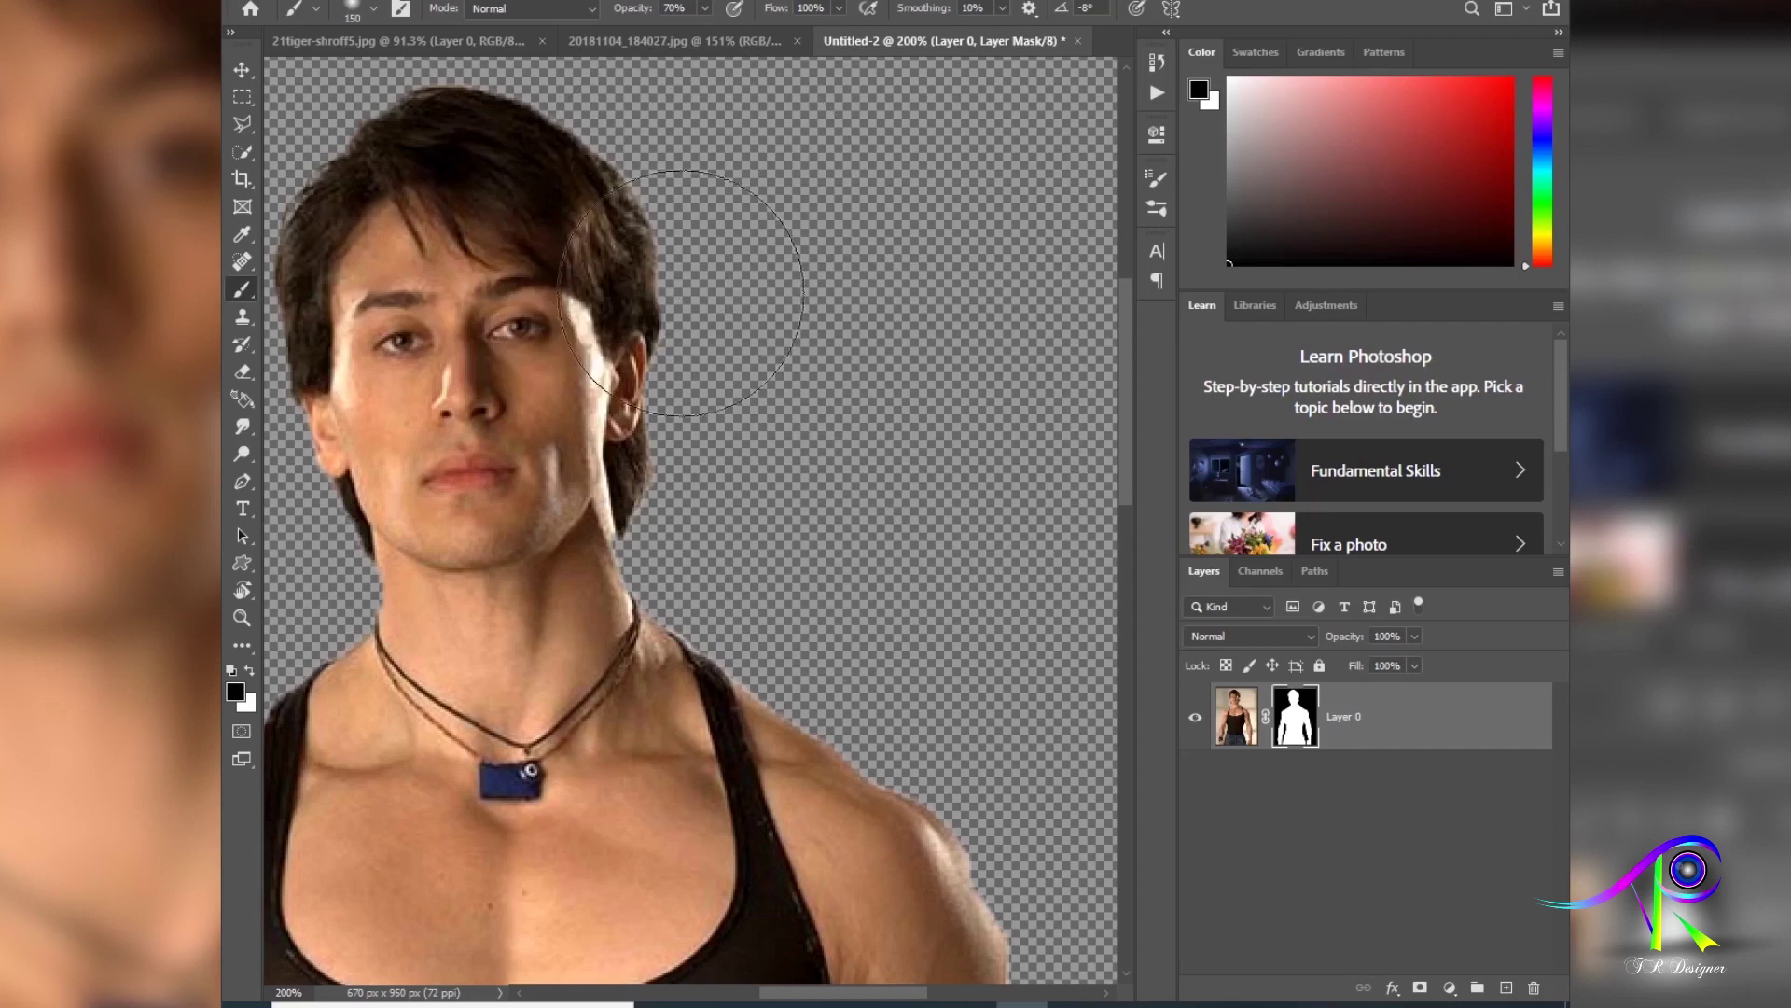
# Step: Shrink the brush and paint black on the mask over the tank top strap beside the shoulder to hide it
pyautogui.press('[')
pyautogui.press('[')
pyautogui.press('[')
pyautogui.press('[')
pyautogui.press('[')
pyautogui.press('[')
pyautogui.press('[')
pyautogui.press('[')
pyautogui.press('[')
pyautogui.press('[')
pyautogui.moveTo(760, 713); pyautogui.dragTo(735, 870)
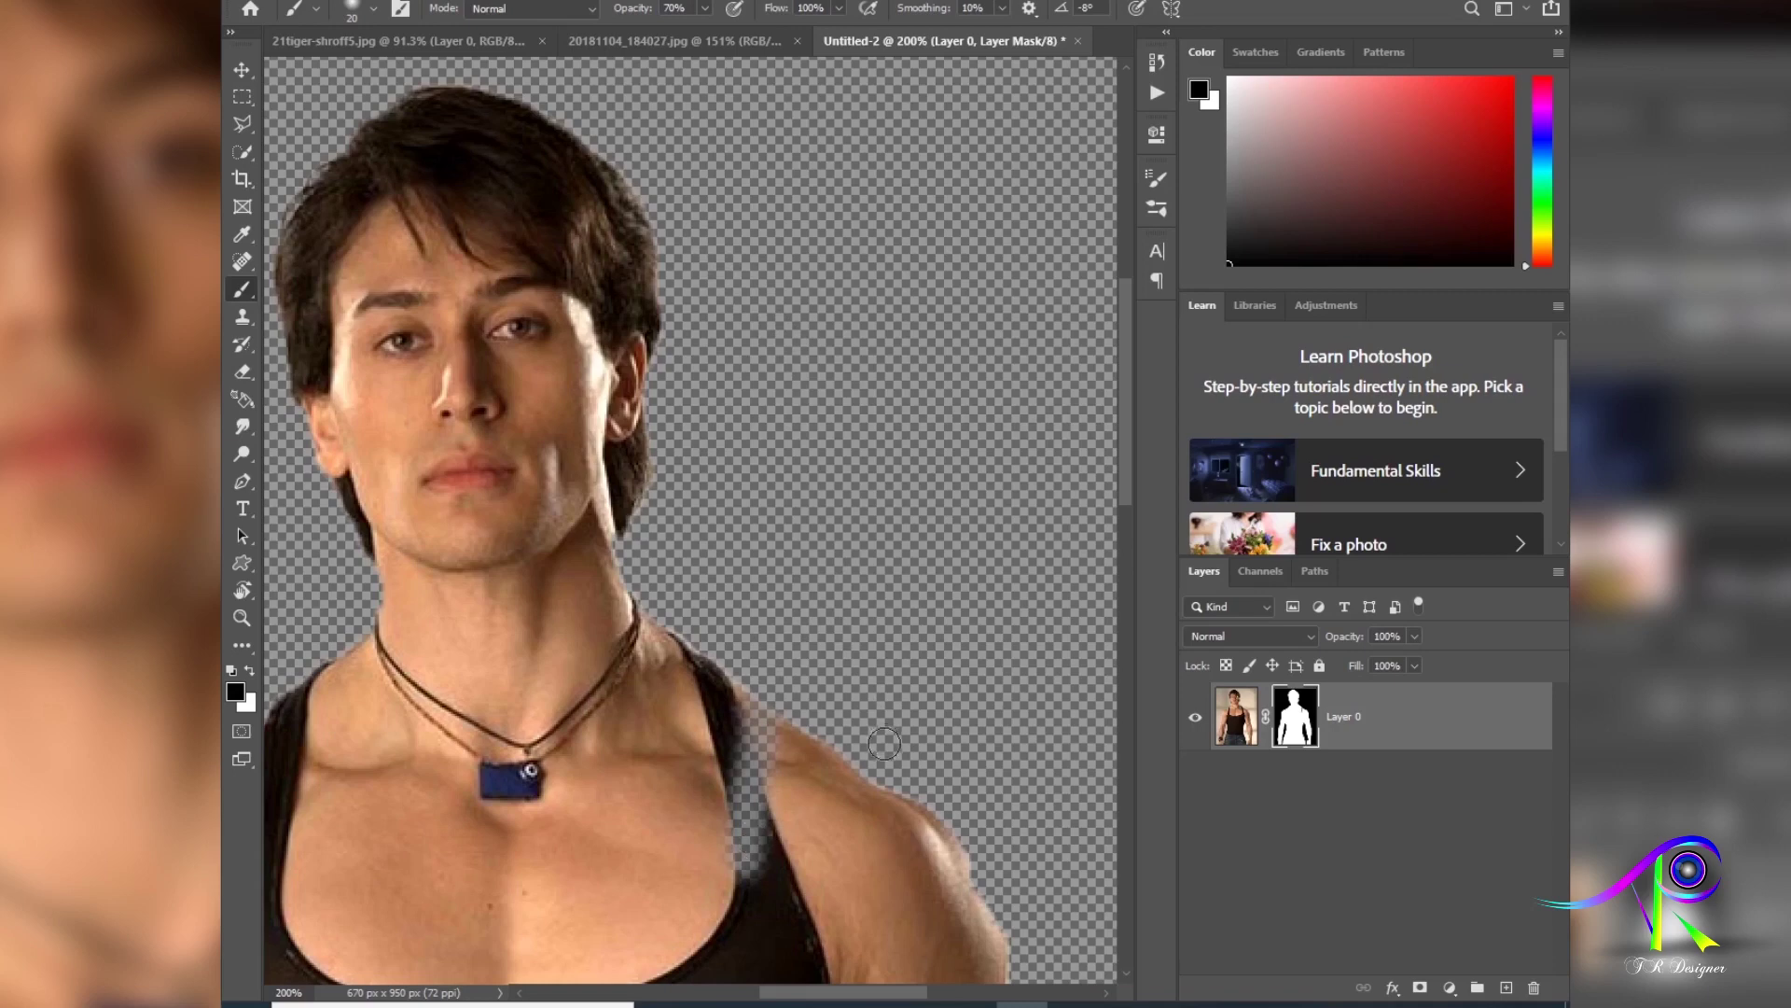
# Step: Switch the foreground to white, raise the brush opacity to 100%, and paint the hidden strap area back on the mask
pyautogui.scroll(-3, 601, 647)
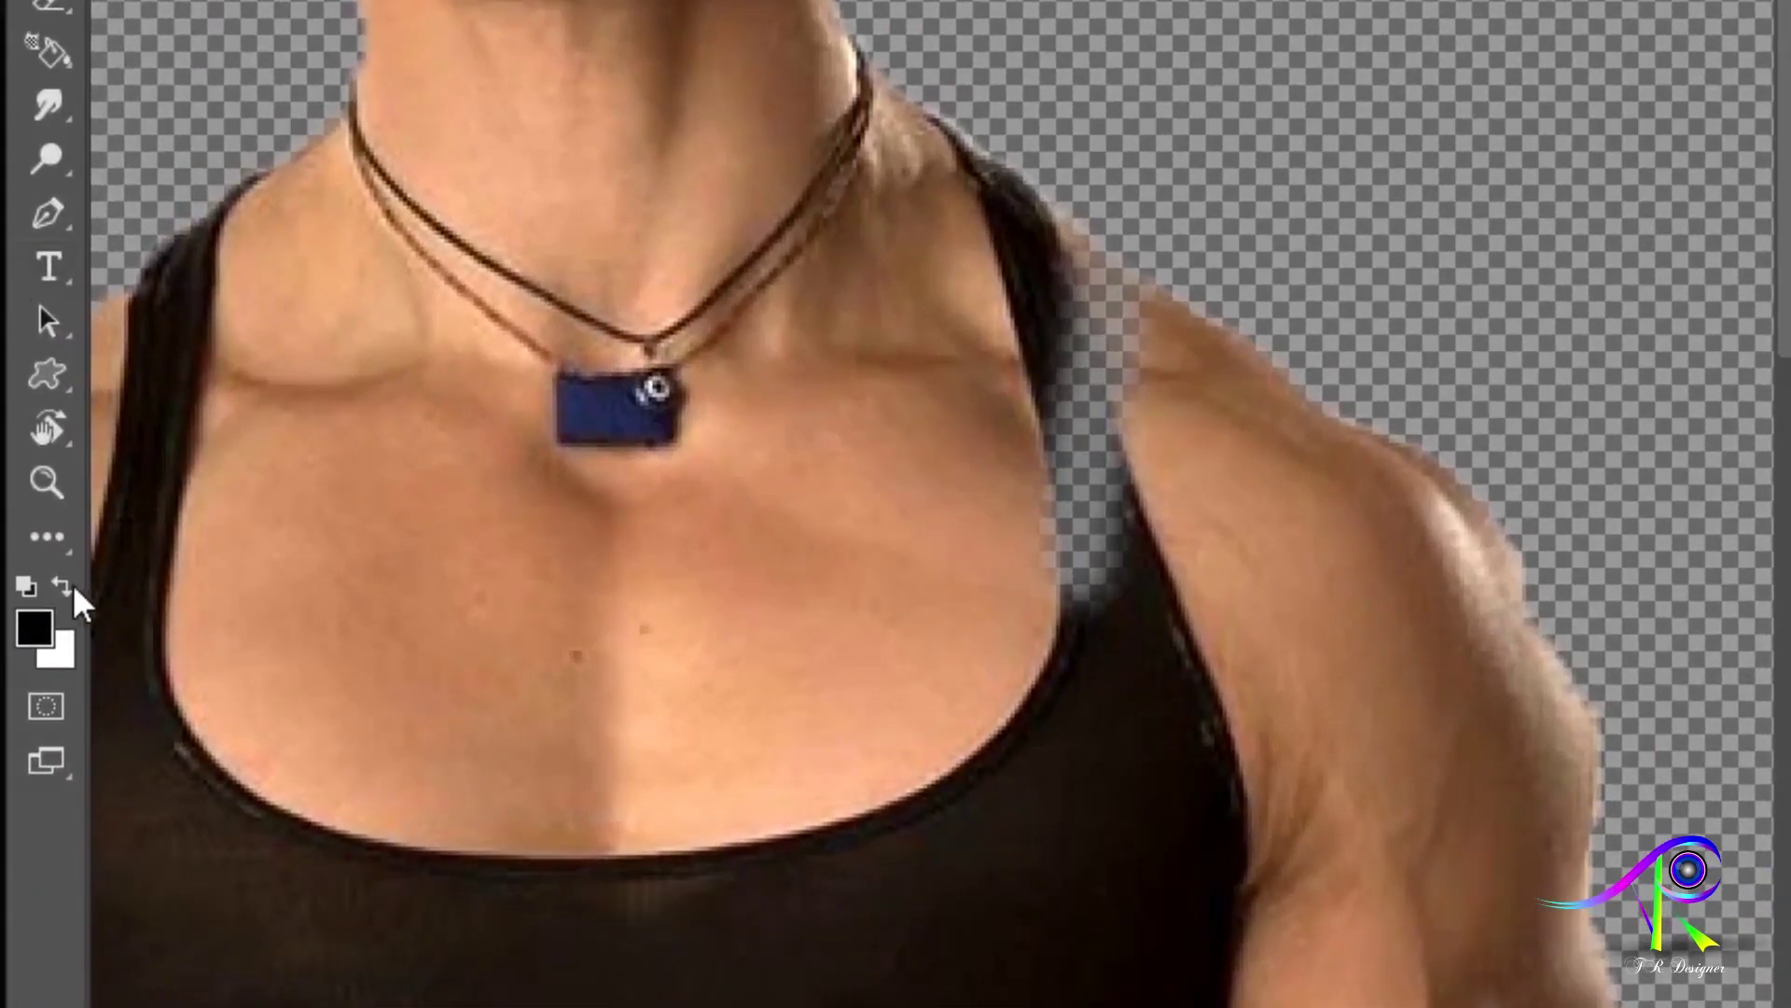
pyautogui.click(62, 584)
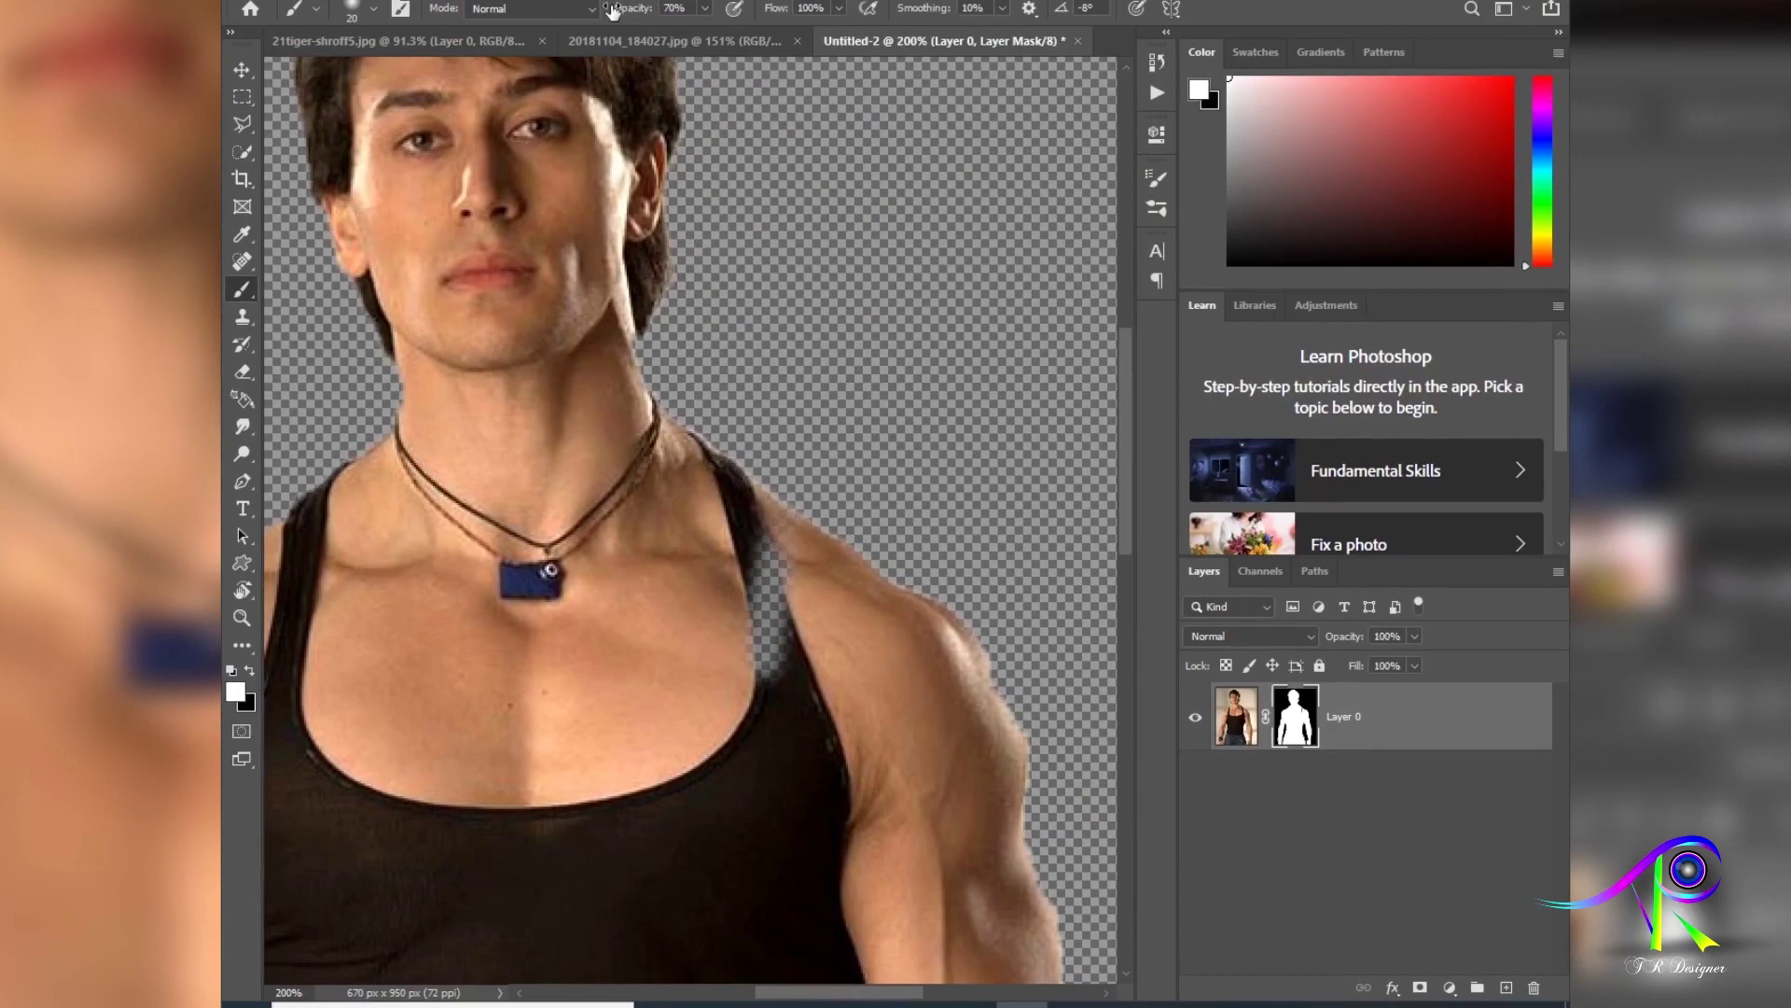
pyautogui.moveTo(613, 9); pyautogui.dragTo(992, 53)
pyautogui.moveTo(751, 514)
pyautogui.mouseDown()
pyautogui.moveTo(807, 558)
pyautogui.moveTo(733, 529)
pyautogui.moveTo(792, 637)
pyautogui.moveTo(709, 507)
pyautogui.moveTo(737, 564)
pyautogui.moveTo(767, 567)
pyautogui.moveTo(757, 660)
pyautogui.moveTo(707, 663)
pyautogui.moveTo(763, 694)
pyautogui.moveTo(760, 622)
pyautogui.mouseUp()
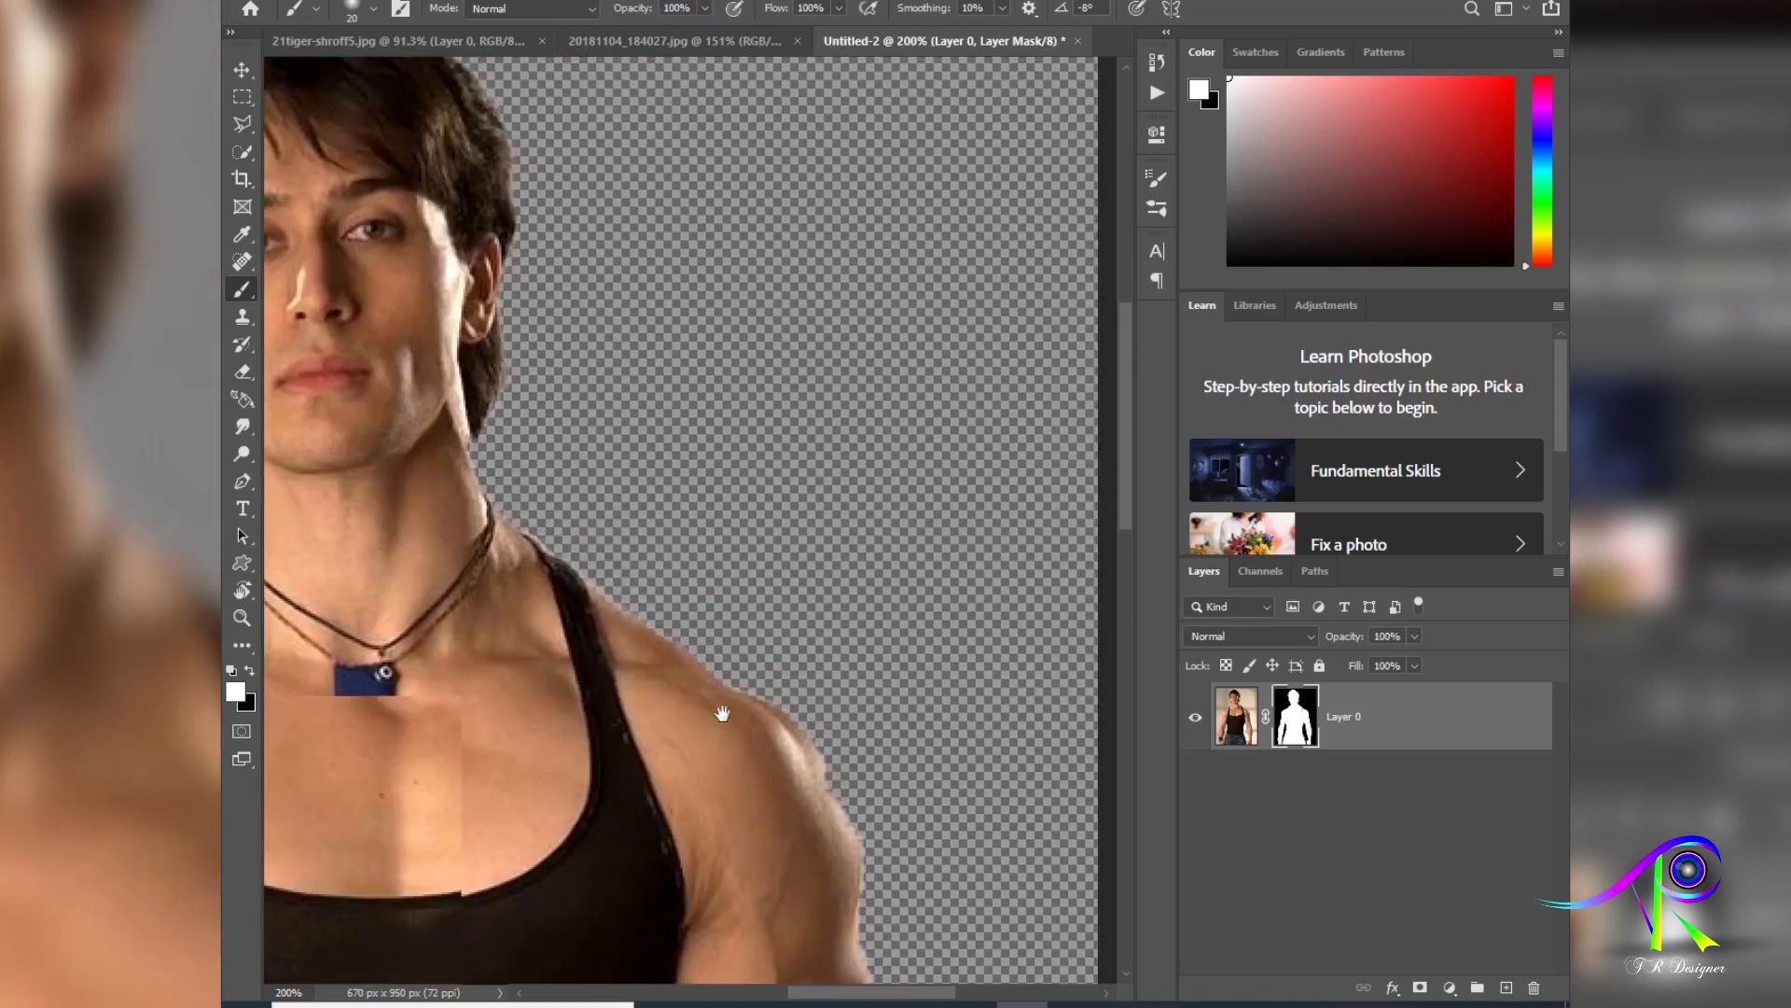
# Step: Try revealing the original background by painting white on the mask outside the man's shoulders, and undo the strokes
pyautogui.moveTo(882, 619); pyautogui.dragTo(718, 721)
pyautogui.moveTo(743, 373); pyautogui.dragTo(787, 501)
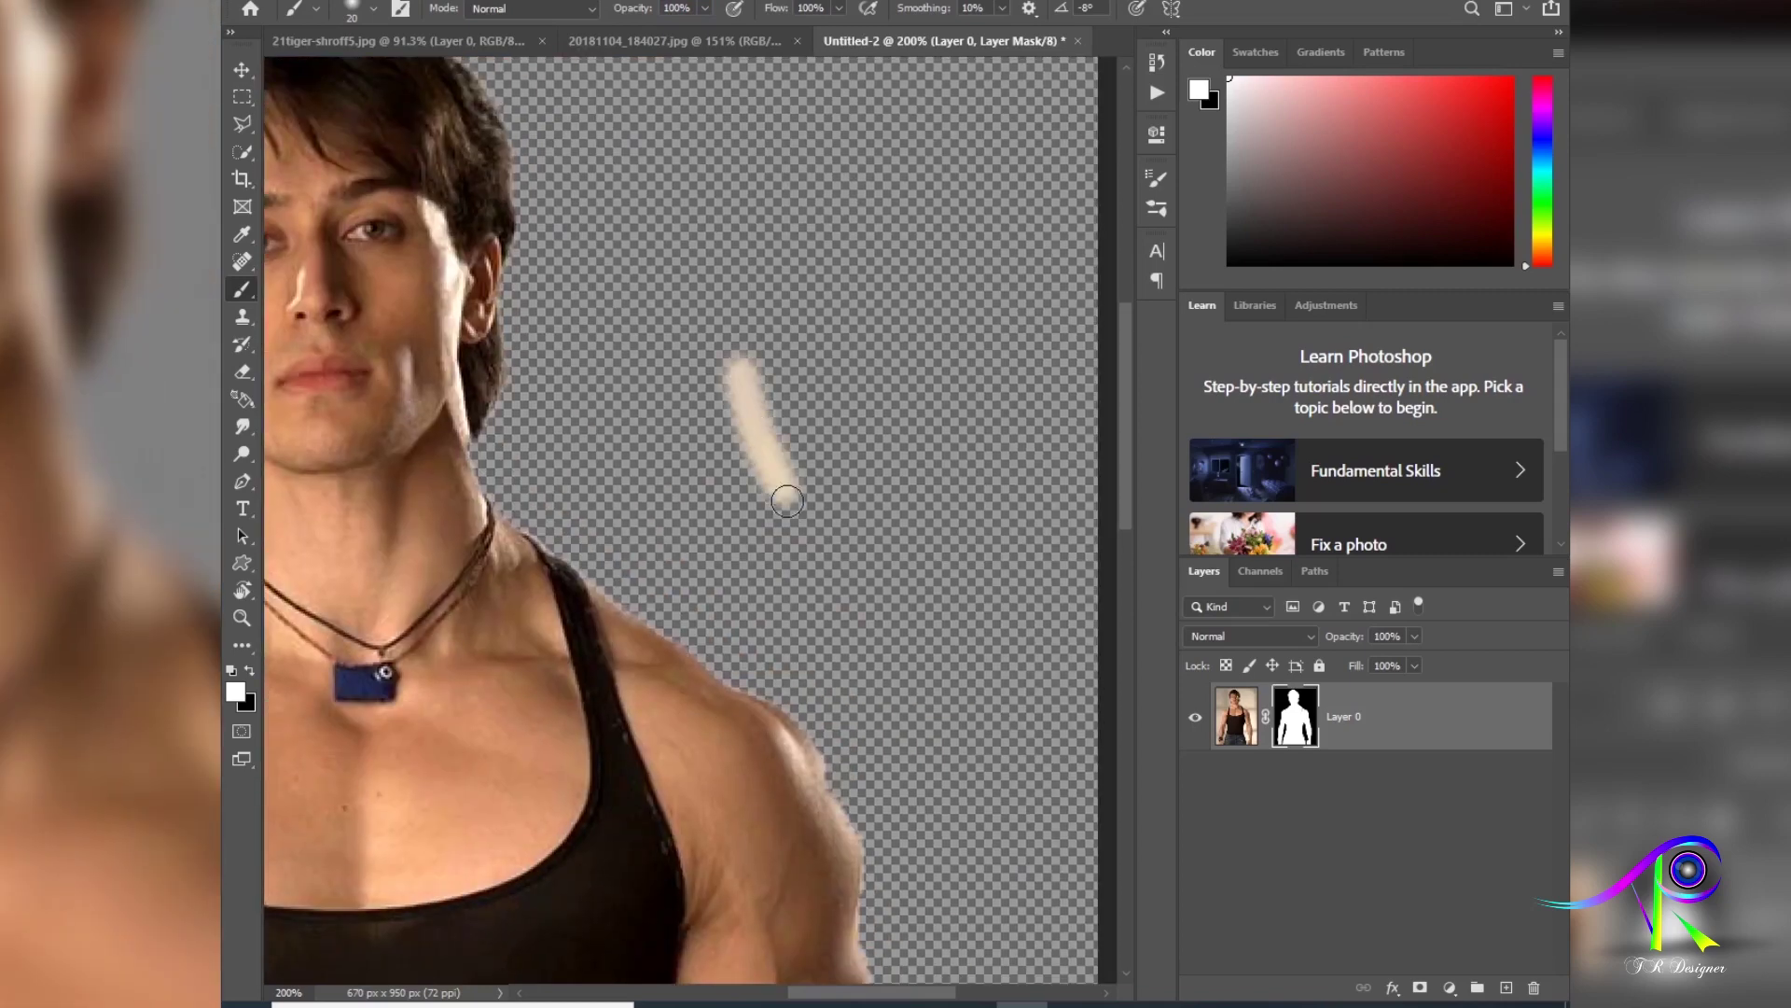
pyautogui.hotkey('ctrl', 'z')
pyautogui.moveTo(408, 90); pyautogui.dragTo(566, 519)
pyautogui.scroll(-5, 596, 476)
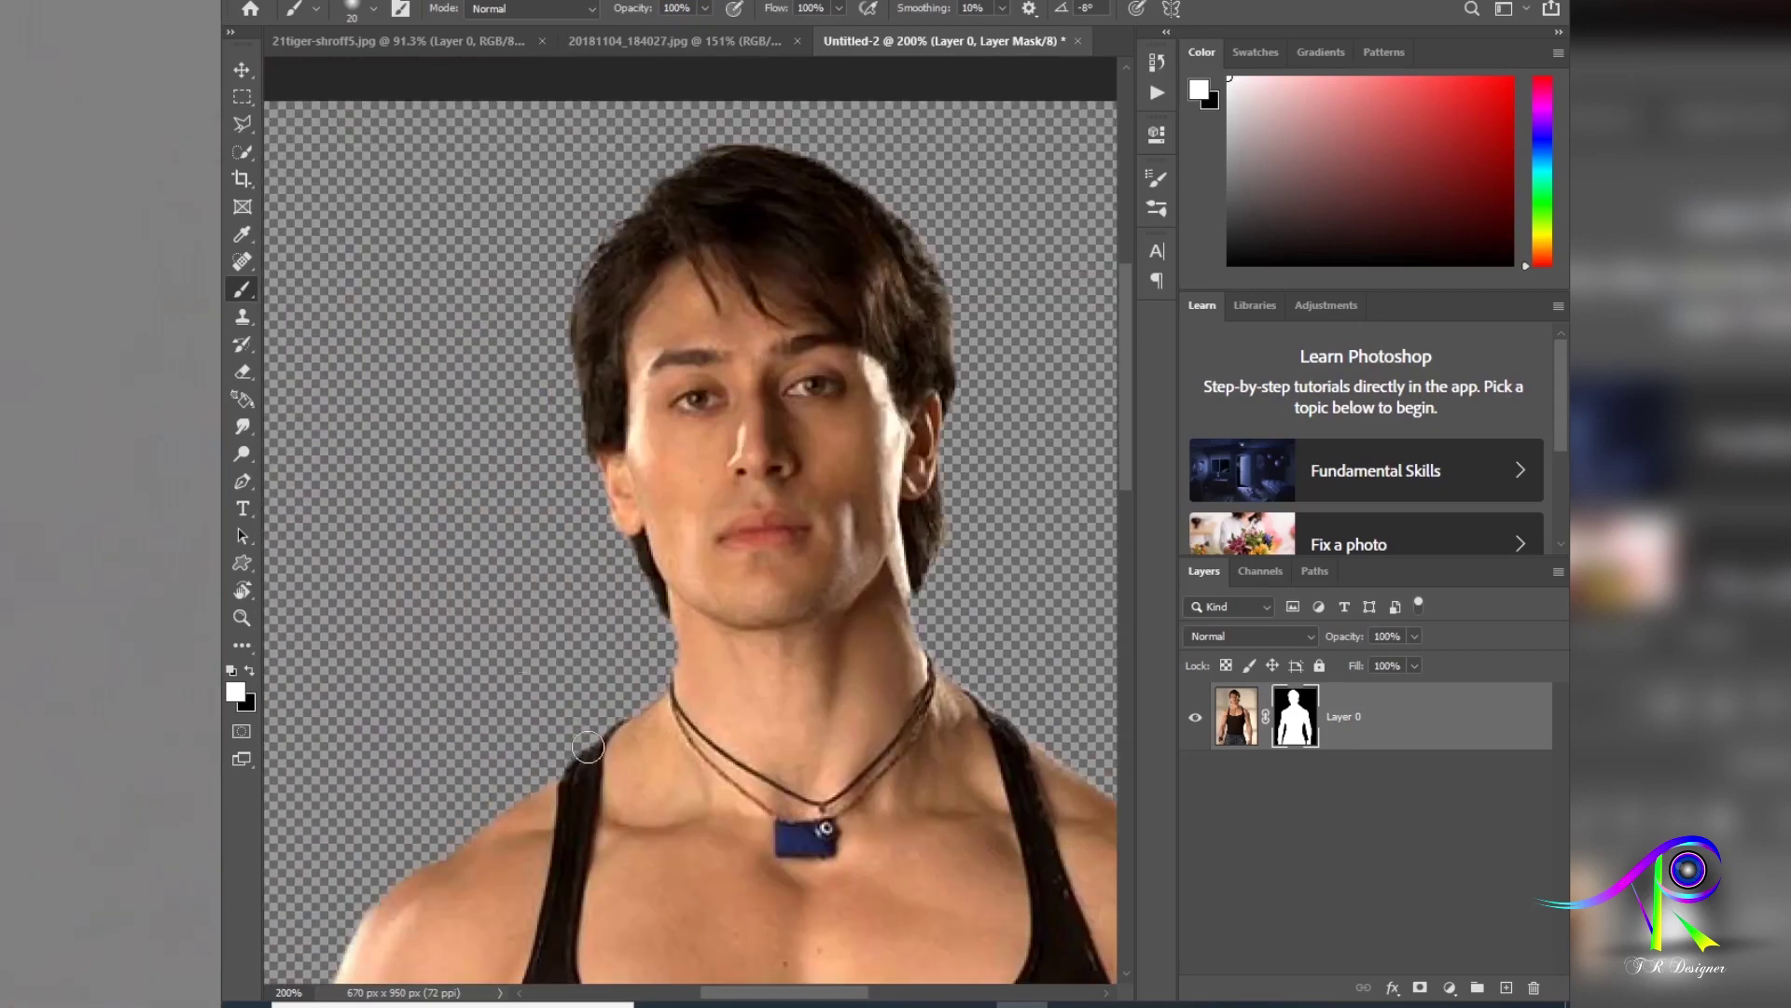
pyautogui.moveTo(587, 747)
pyautogui.mouseDown()
pyautogui.moveTo(481, 821)
pyautogui.moveTo(617, 759)
pyautogui.mouseUp()
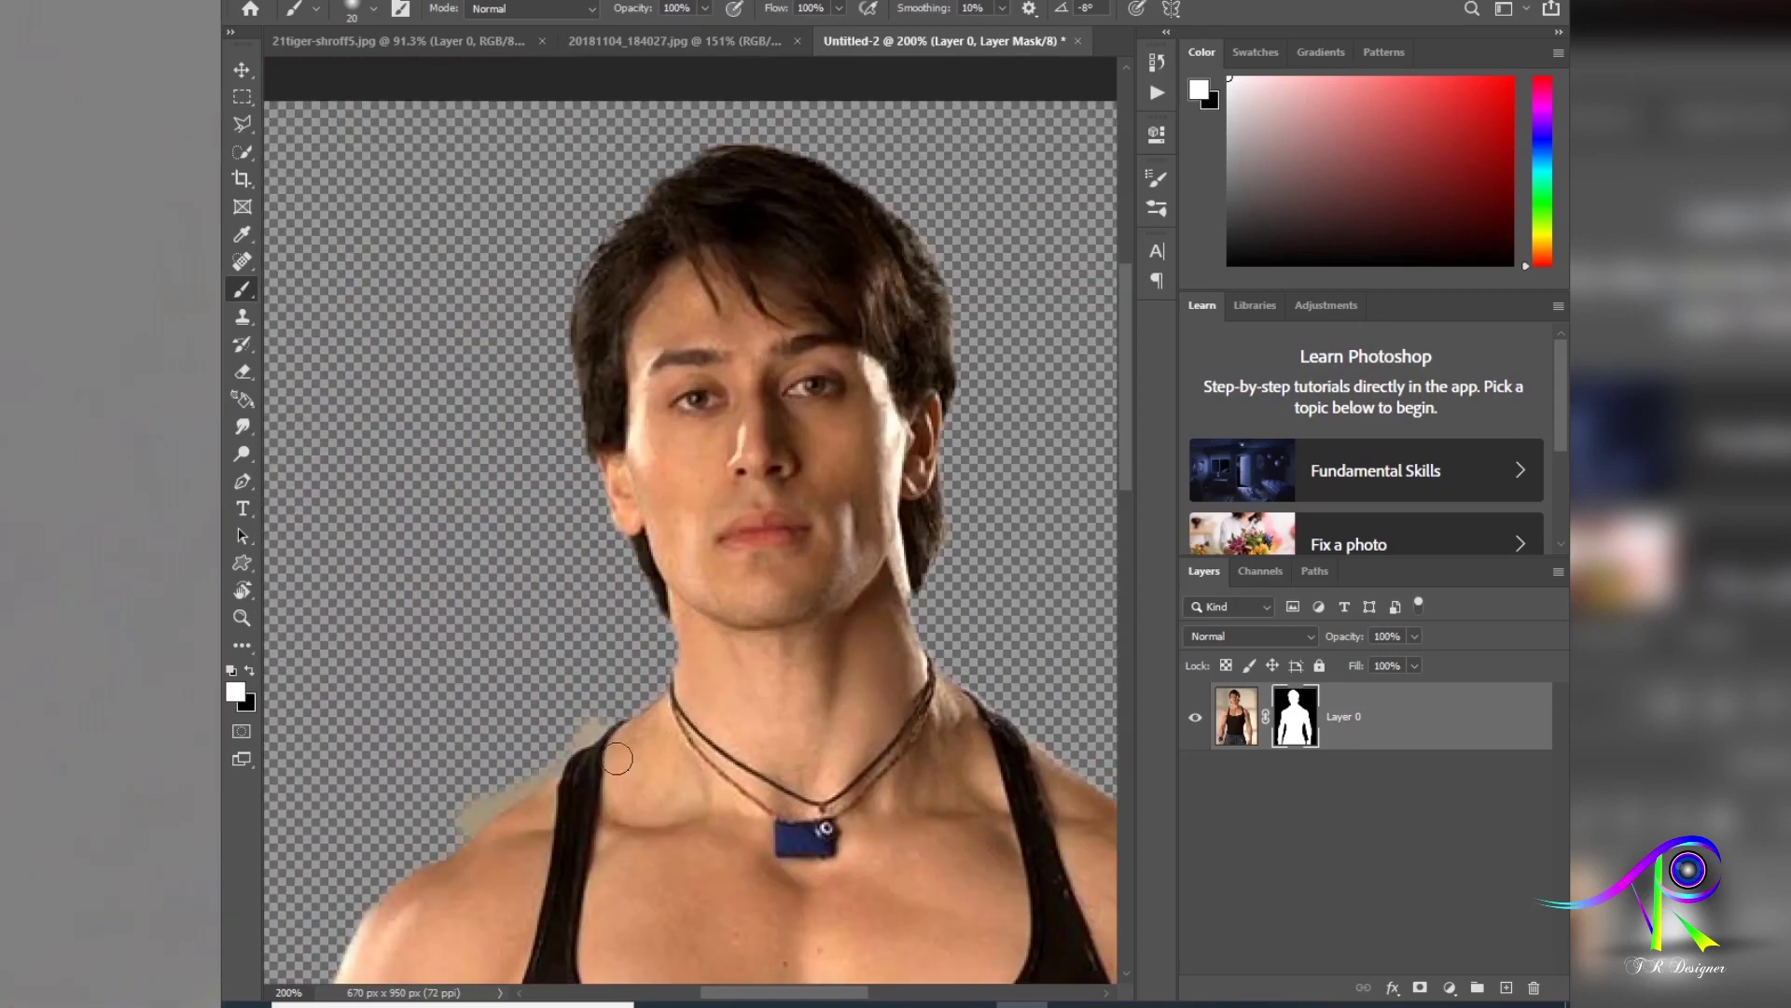
pyautogui.hotkey('ctrl', 'z')
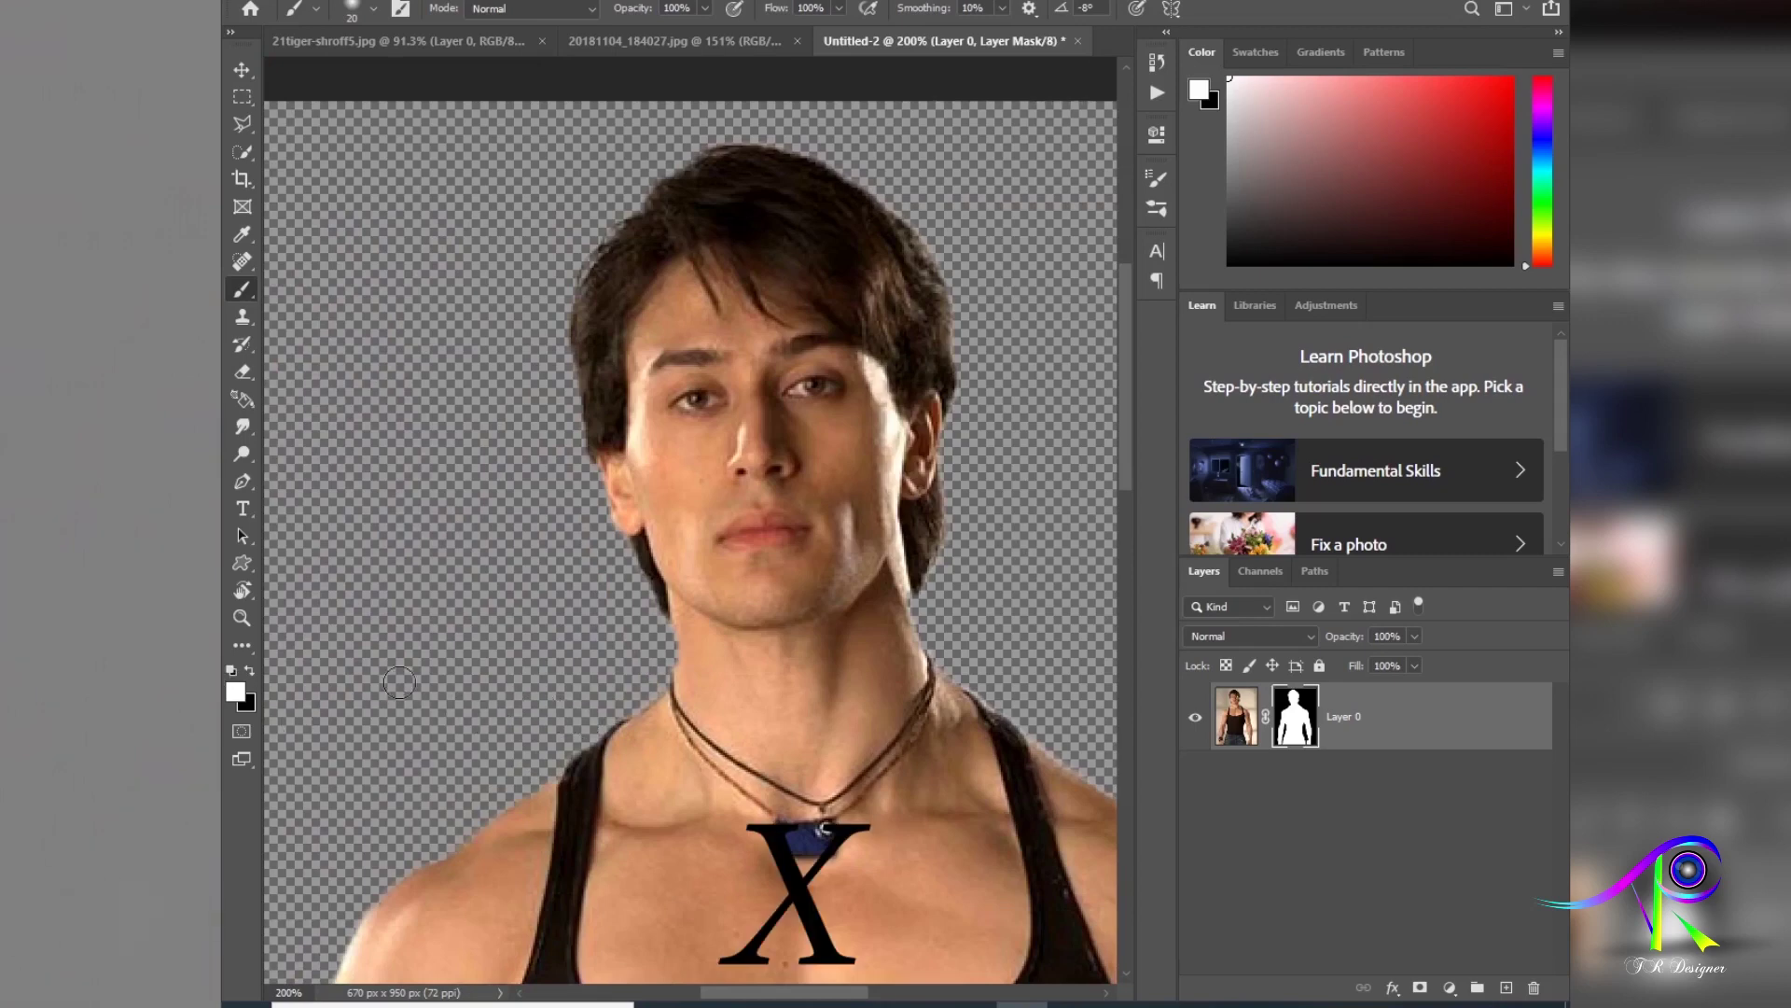
# Step: Return to the Brush tool and swap the foreground and background colours, ending with black as the foreground
pyautogui.press('z')
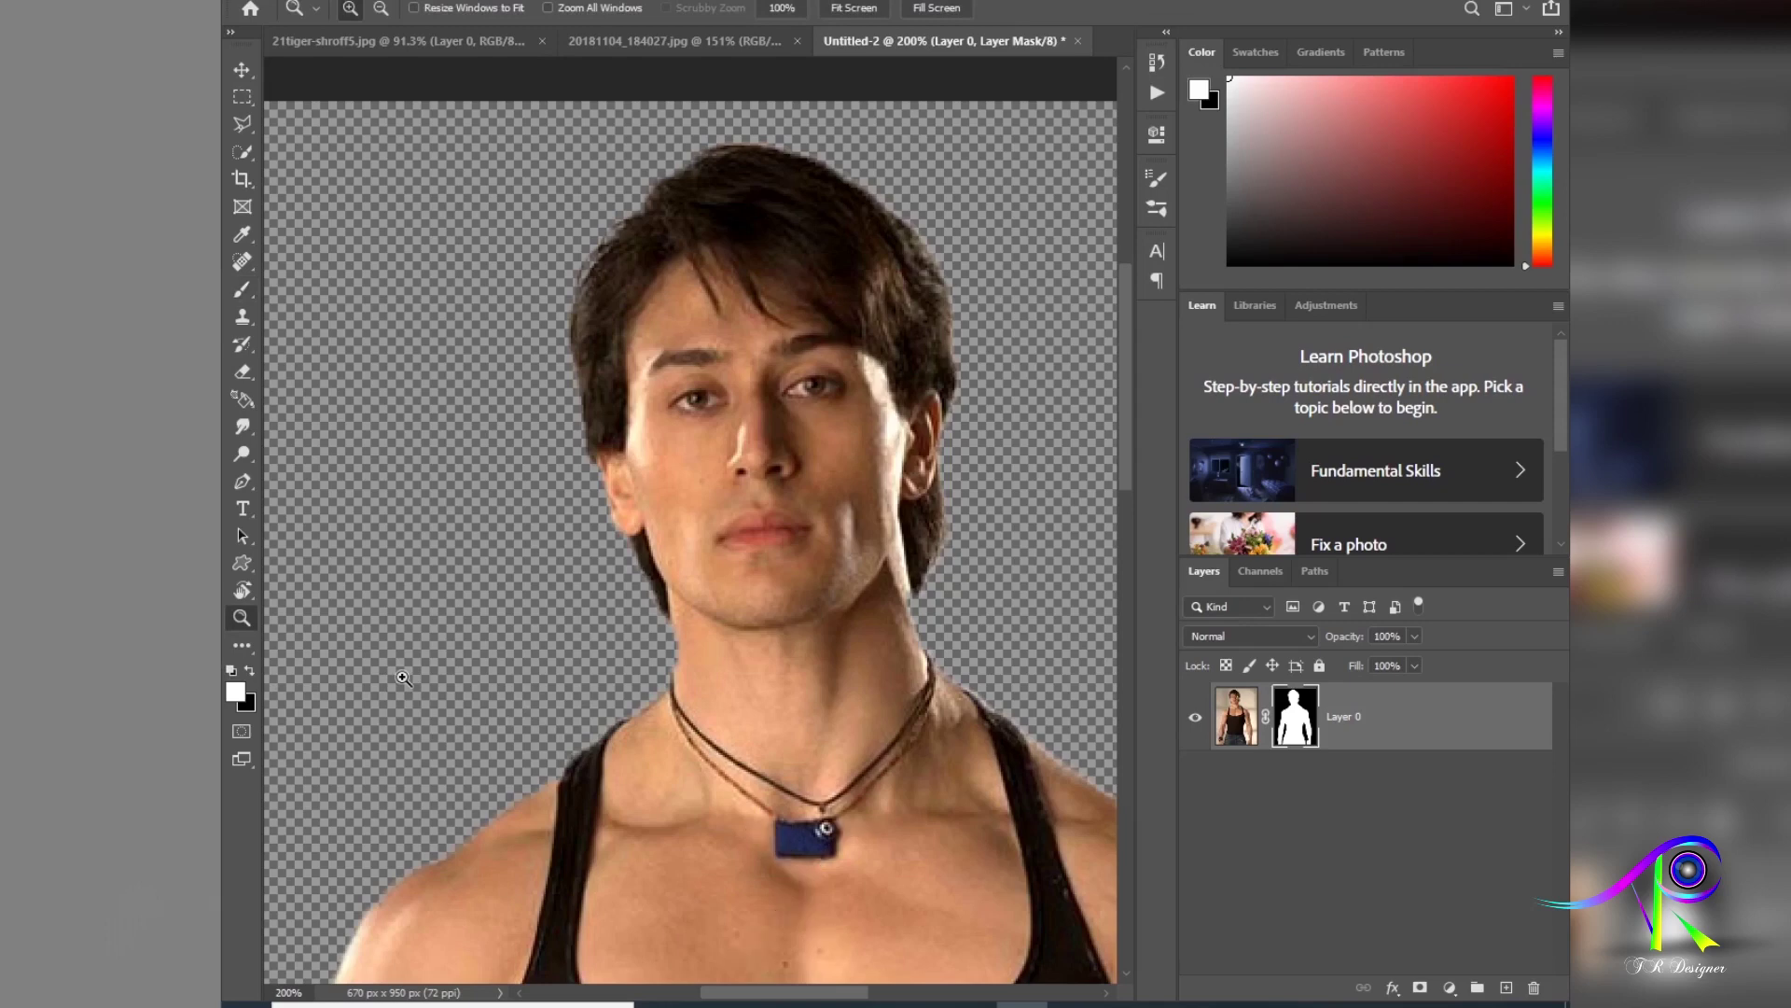
pyautogui.press('b')
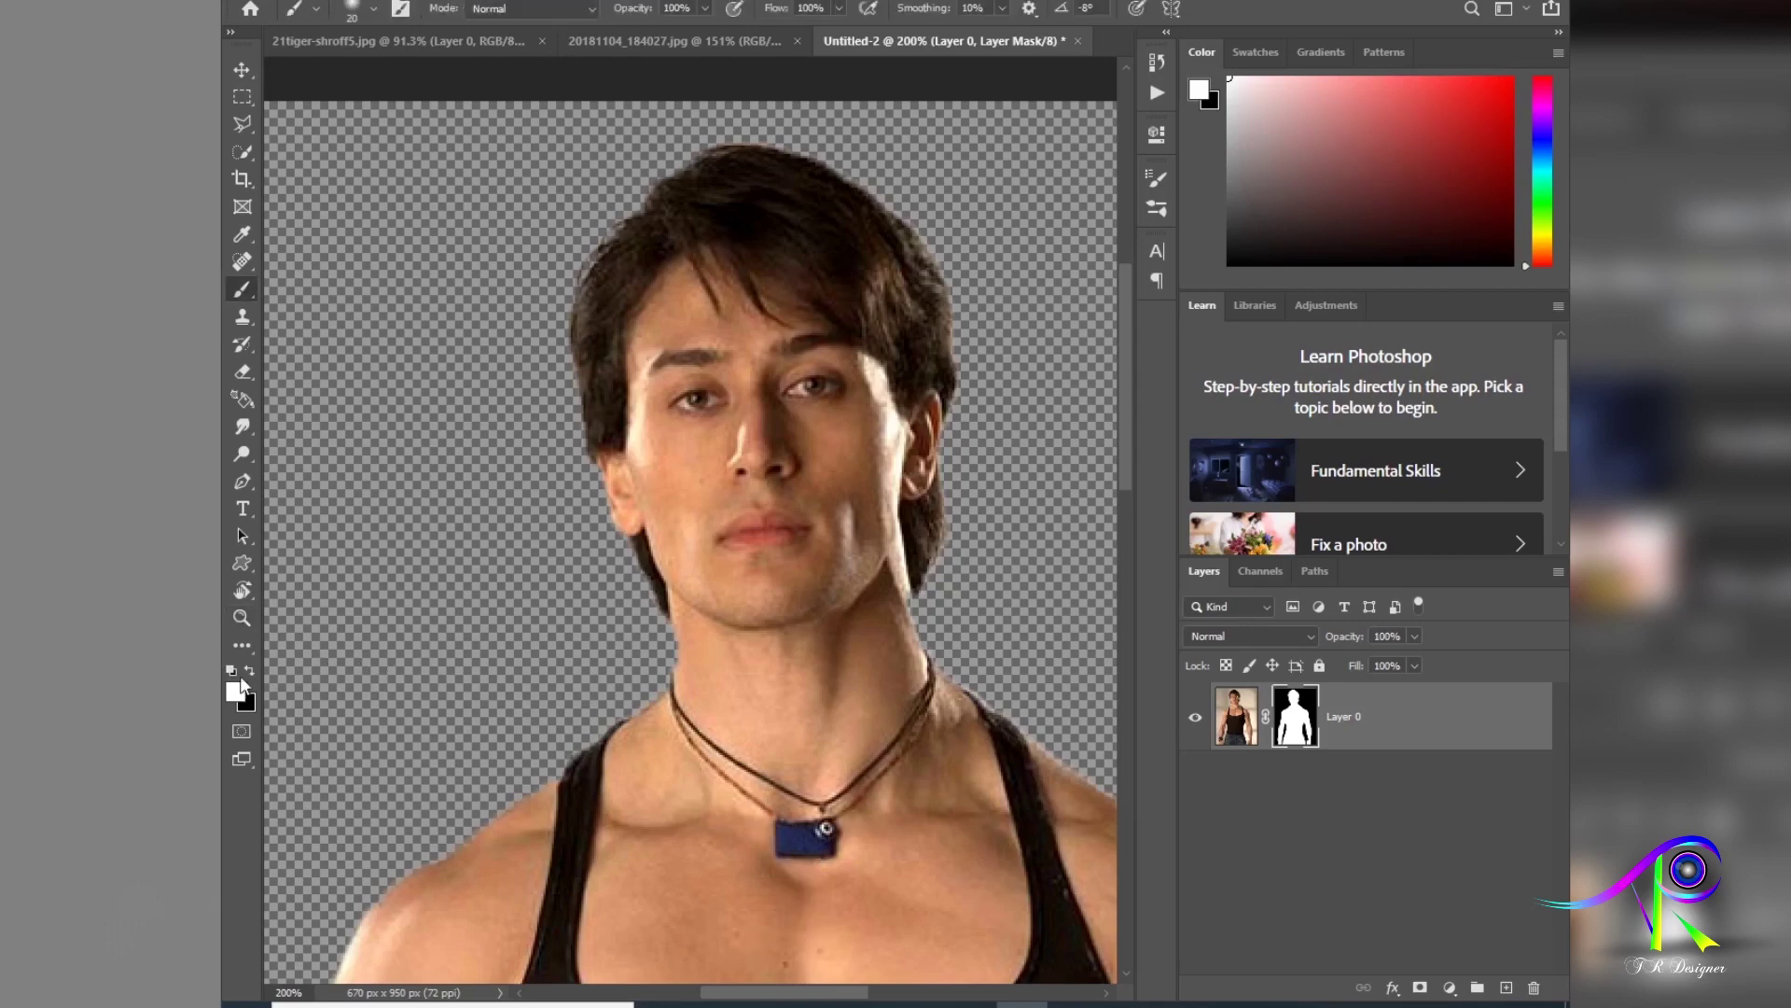
pyautogui.press('x')
pyautogui.press('x')
pyautogui.press('x')
pyautogui.press('x')
pyautogui.press('x')
pyautogui.press('x')
pyautogui.moveTo(446, 726)
pyautogui.mouseDown()
pyautogui.moveTo(448, 690)
pyautogui.moveTo(416, 688)
pyautogui.moveTo(401, 737)
pyautogui.moveTo(480, 686)
pyautogui.moveTo(435, 716)
pyautogui.moveTo(476, 665)
pyautogui.mouseUp()
pyautogui.press('x')
pyautogui.hotkey('ctrl', '0')
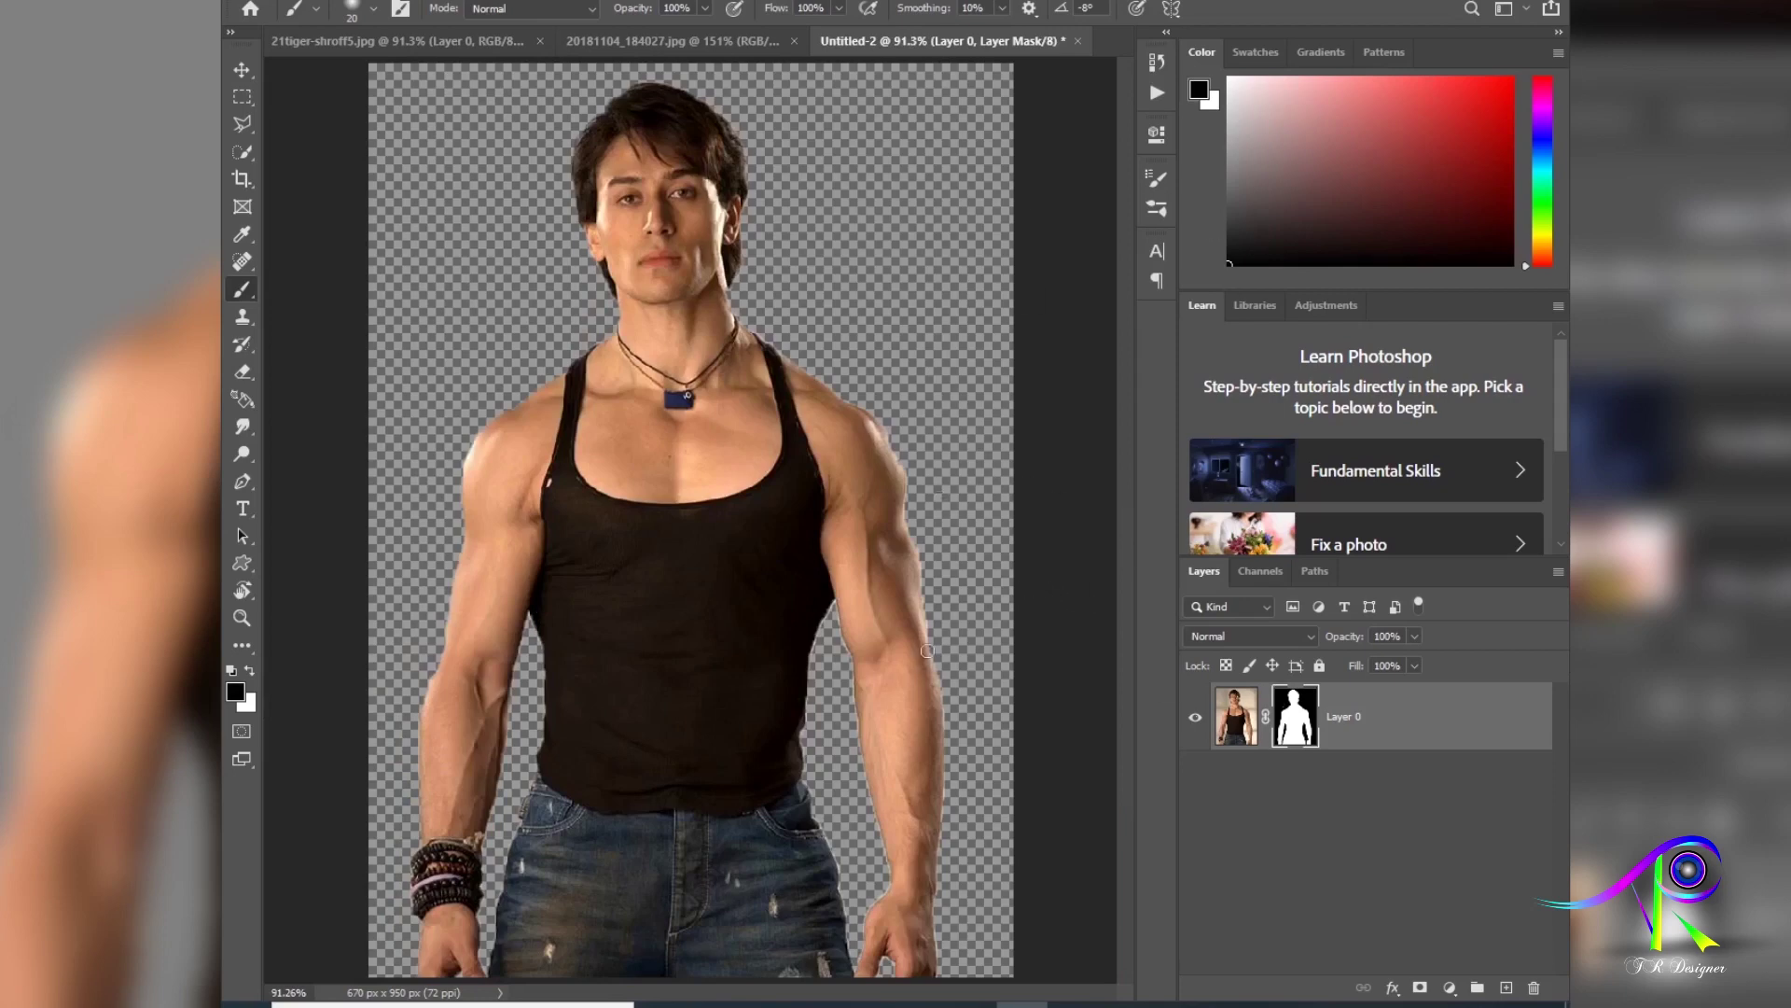
pyautogui.click(241, 70)
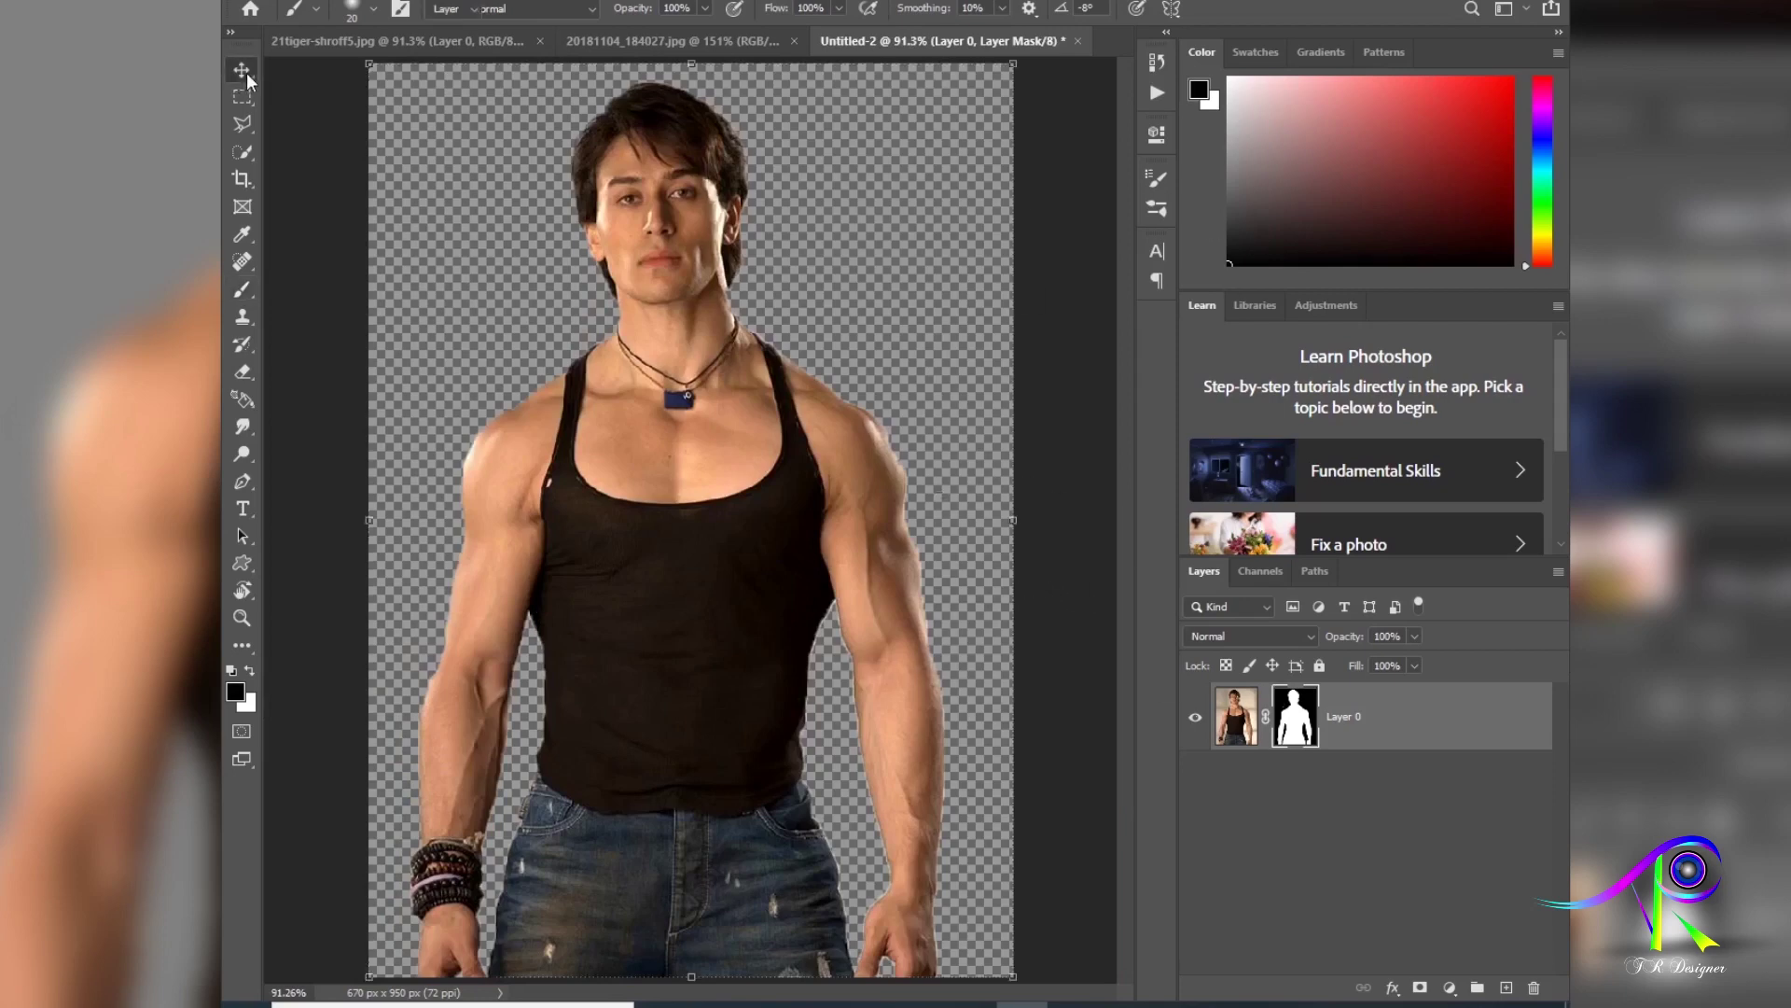
pyautogui.click(241, 157)
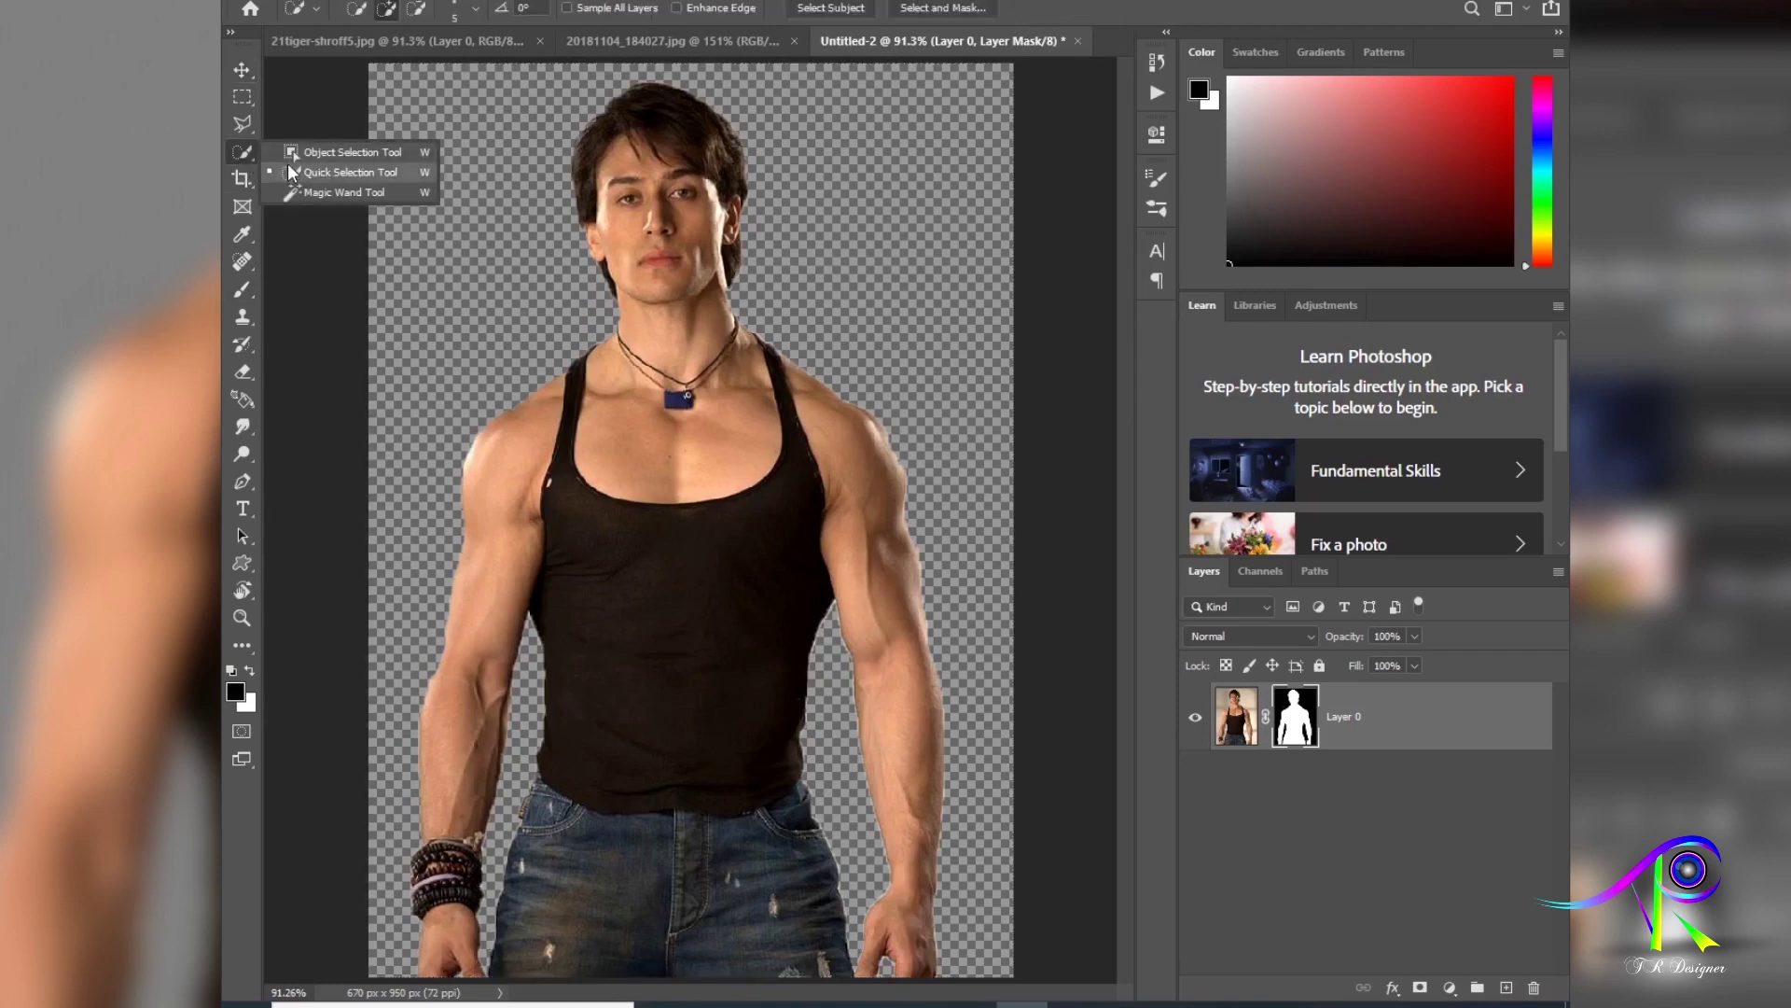
pyautogui.click(291, 172)
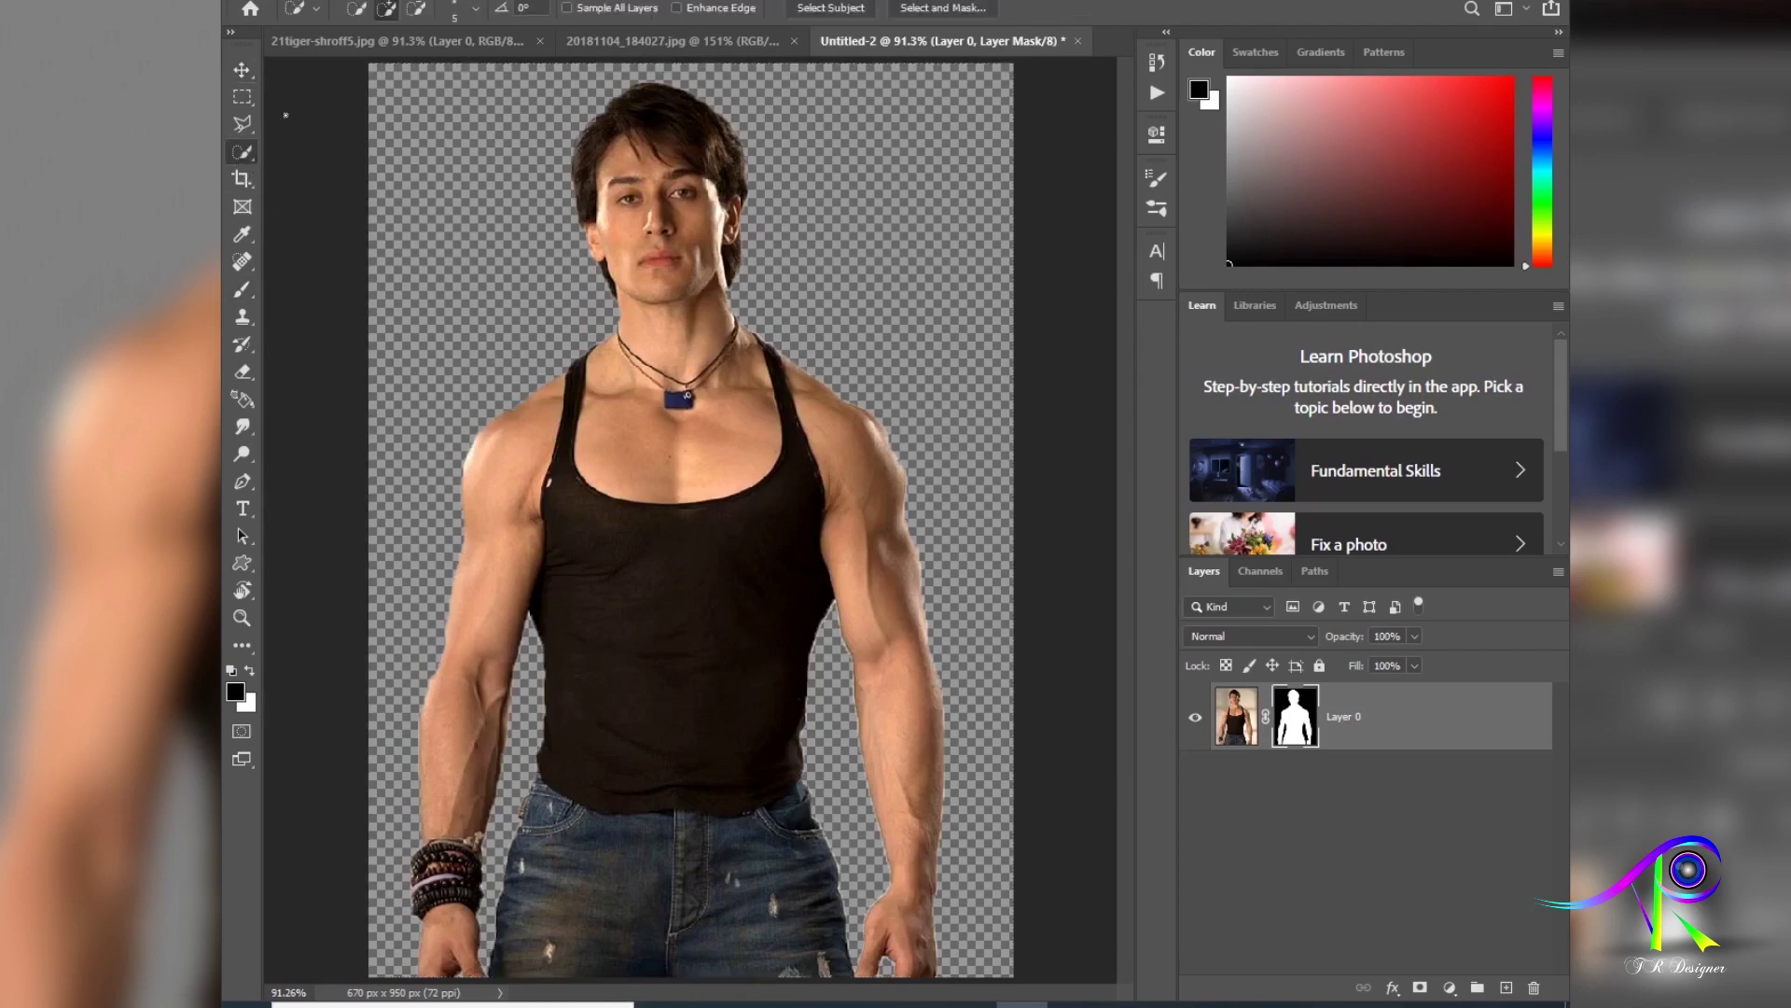
pyautogui.click(242, 70)
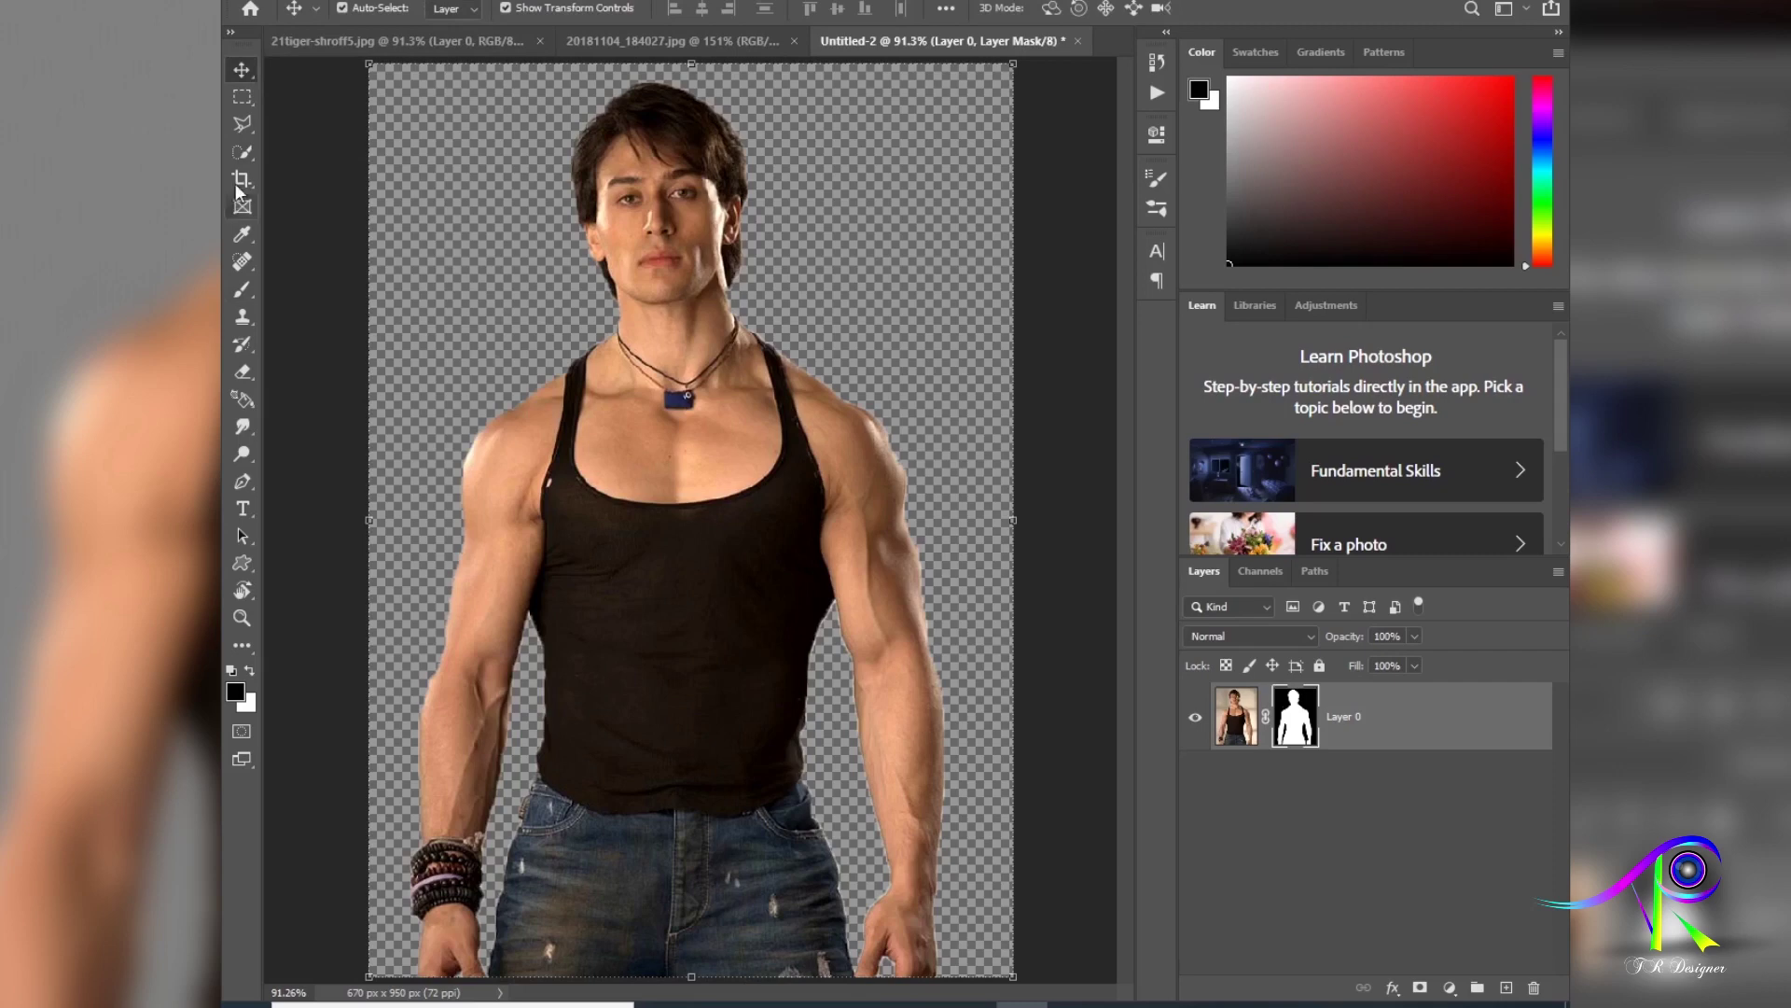
pyautogui.click(241, 152)
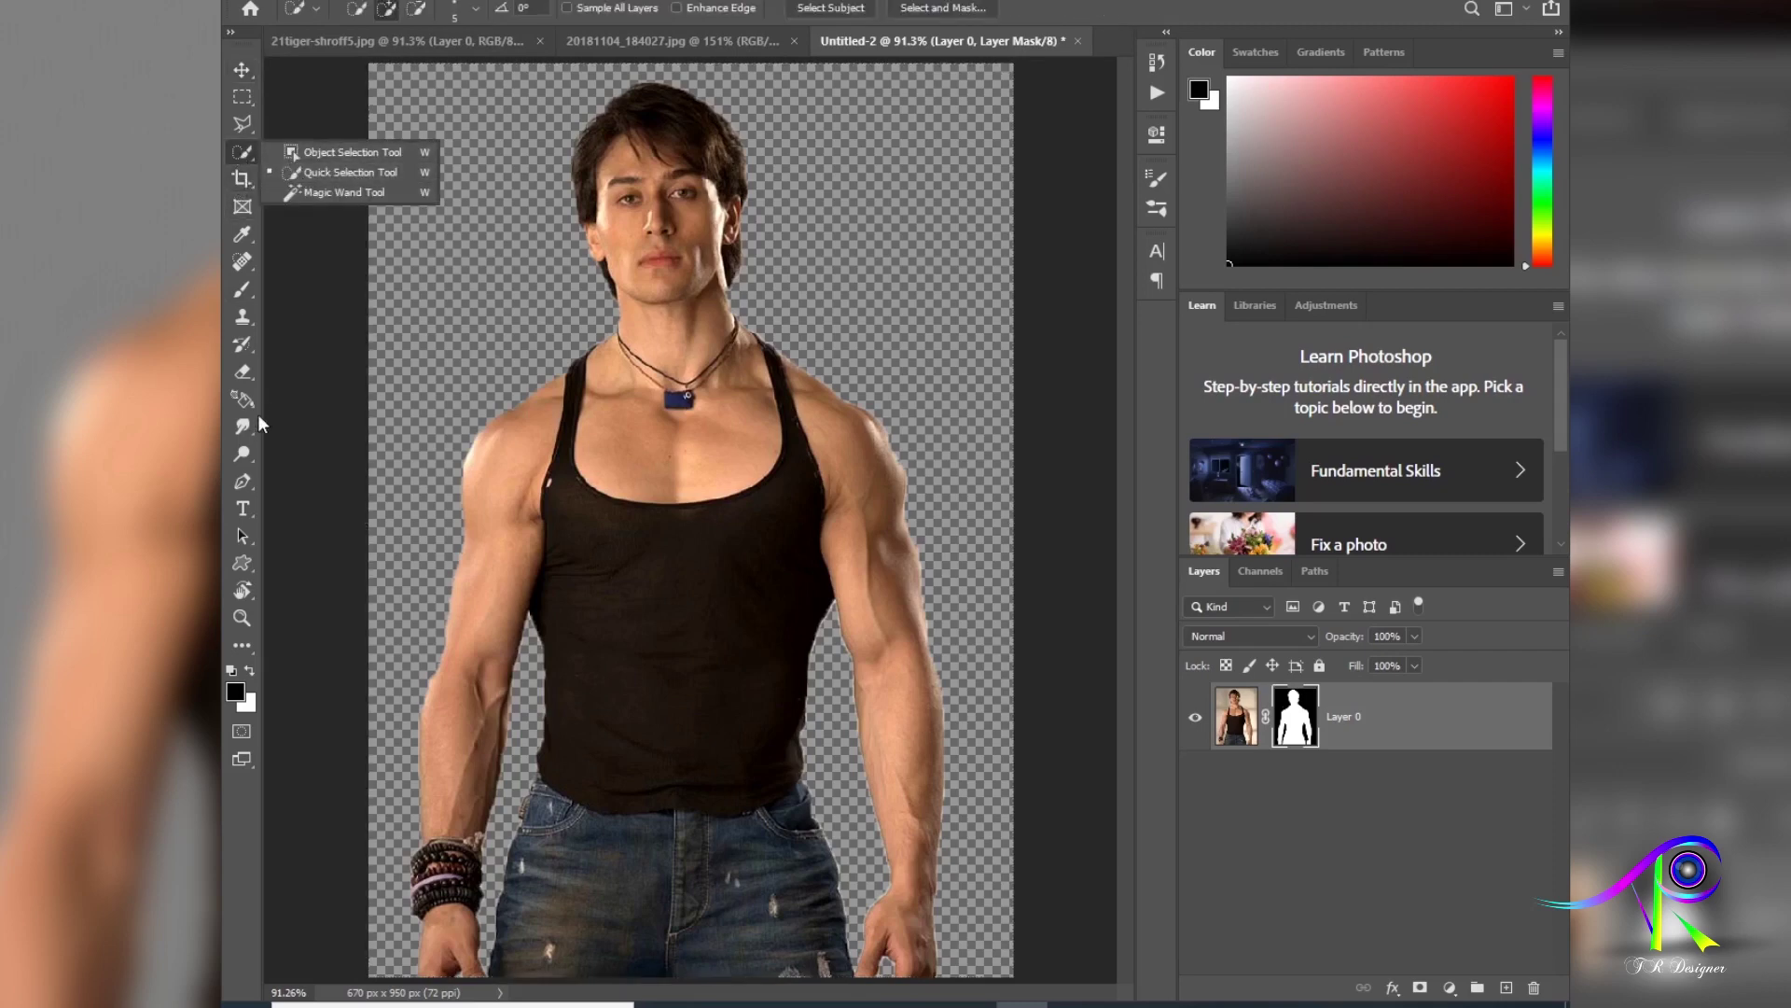
pyautogui.click(287, 165)
pyautogui.click(244, 124)
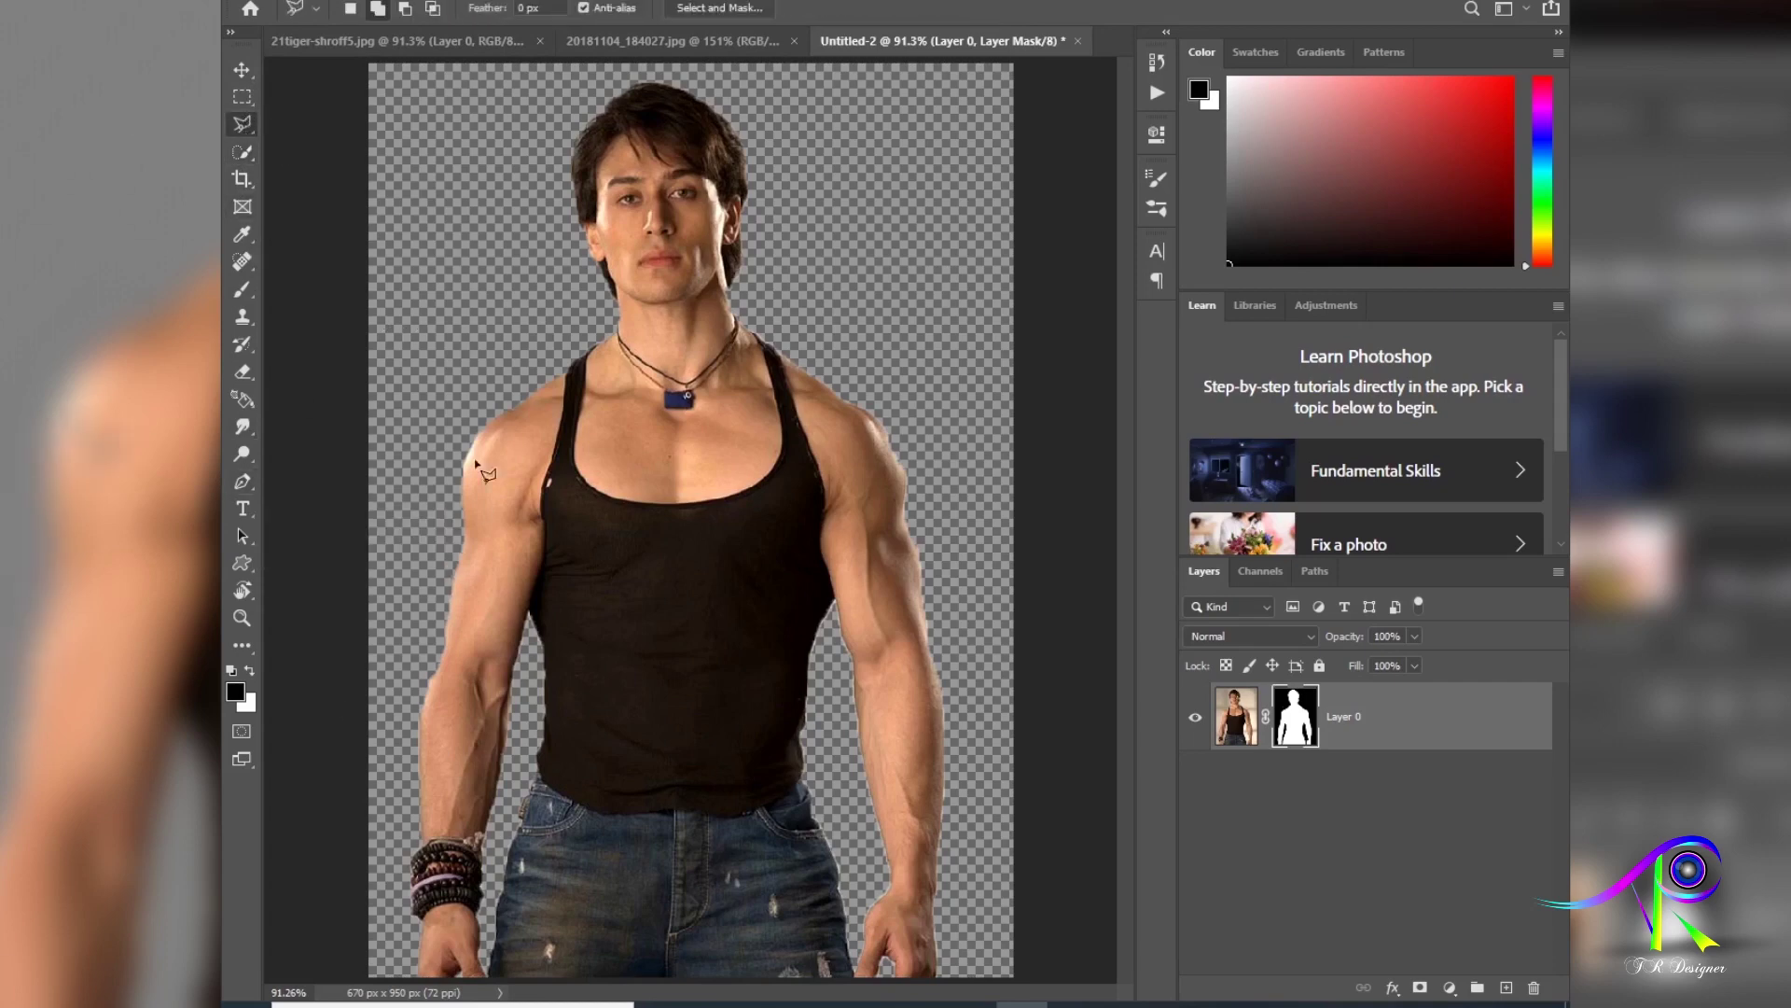
pyautogui.click(246, 152)
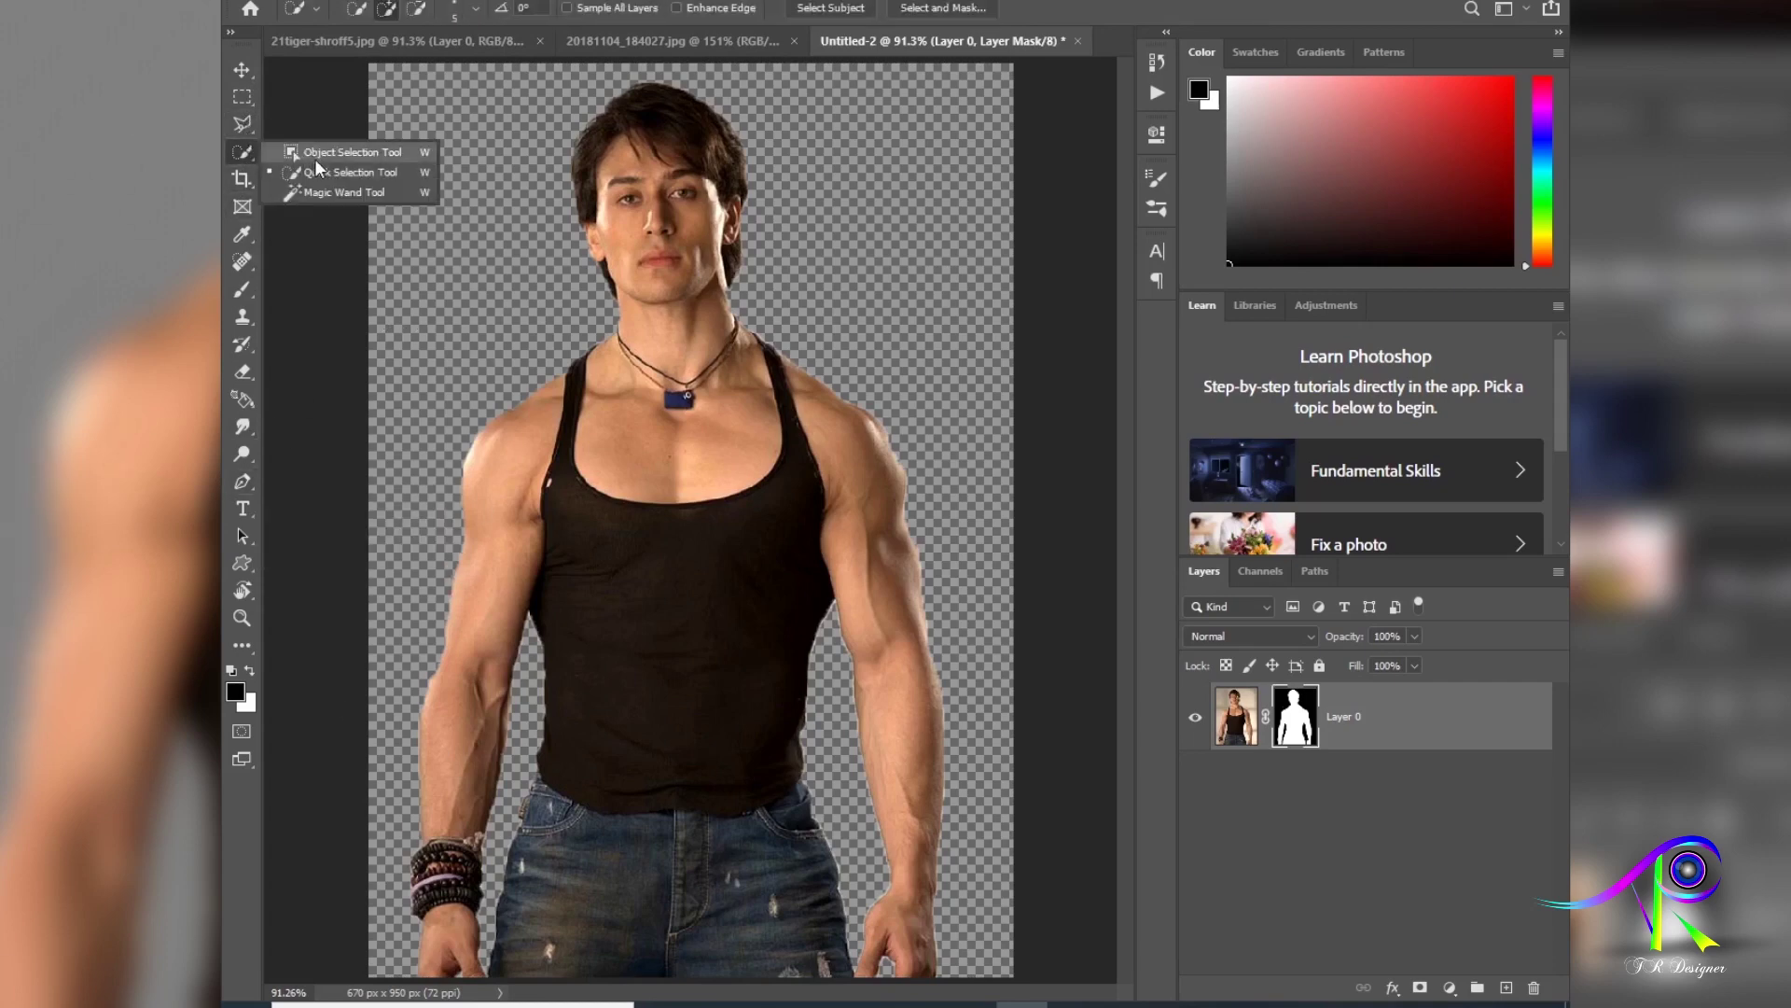
pyautogui.click(241, 71)
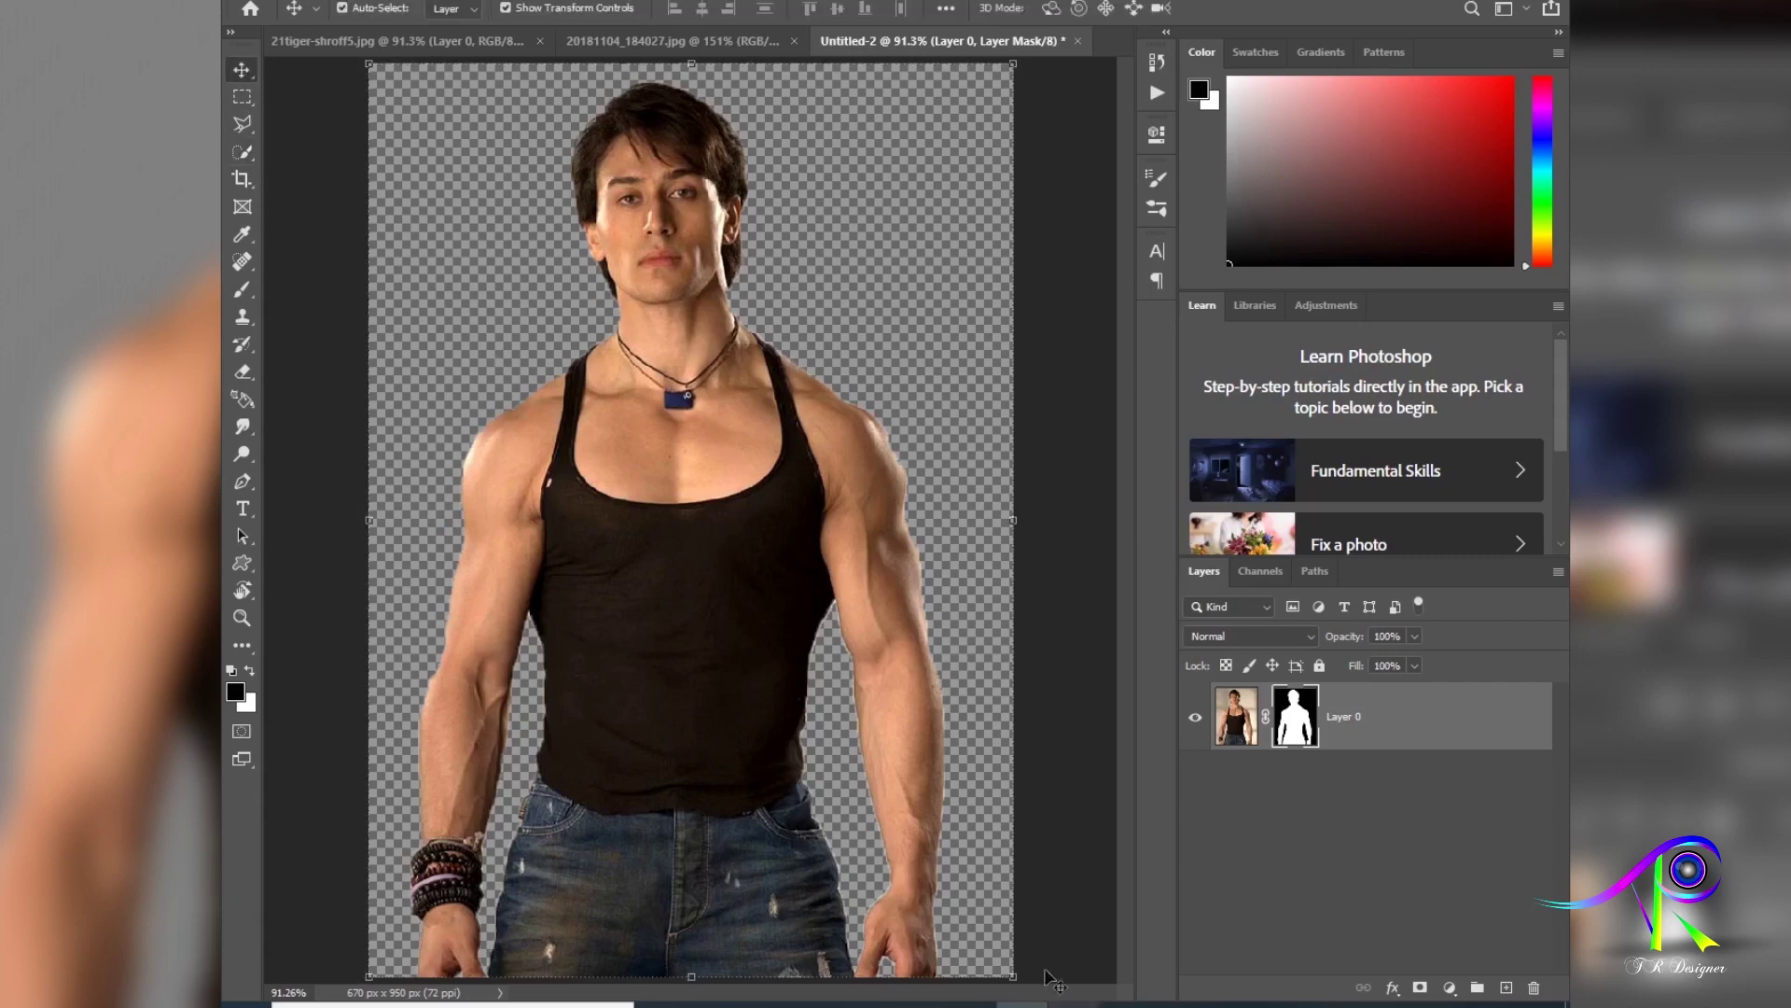
# Step: Examine the pixels of the man's arm in the cutout at up to 6400% magnification
pyautogui.hotkey('ctrl', '+')
pyautogui.hotkey('ctrl', '+')
pyautogui.hotkey('ctrl', '+')
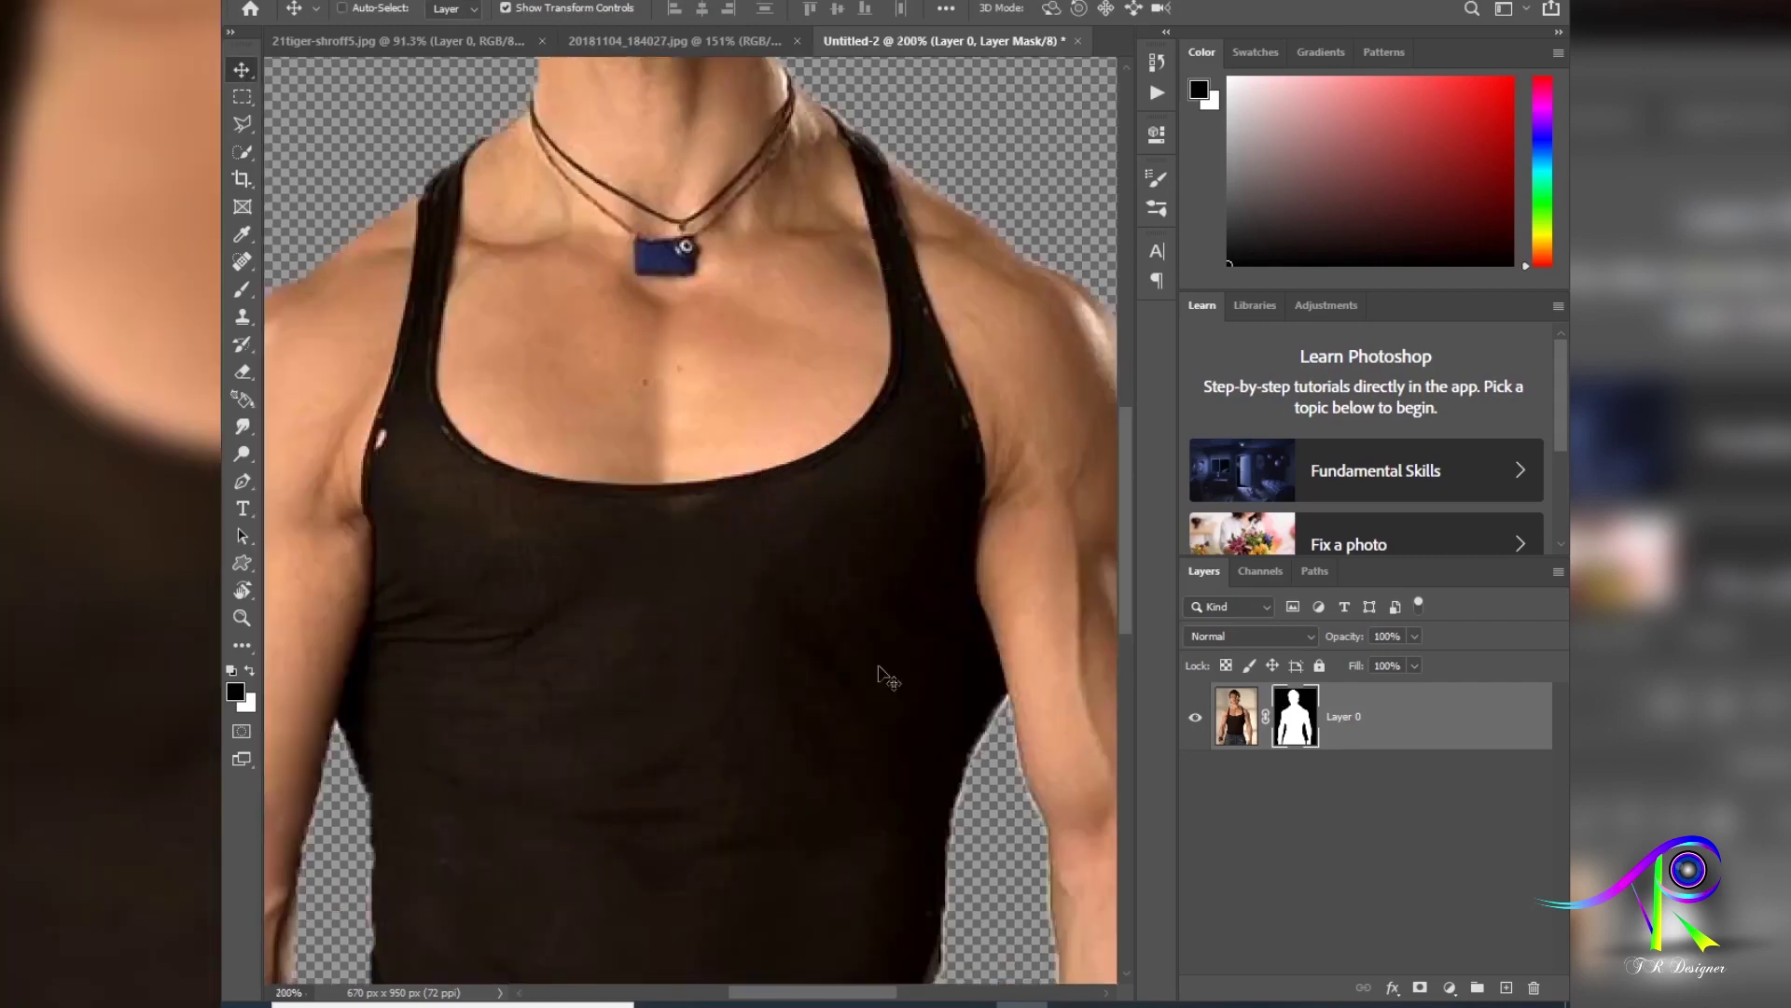
pyautogui.moveTo(878, 665); pyautogui.dragTo(384, 476)
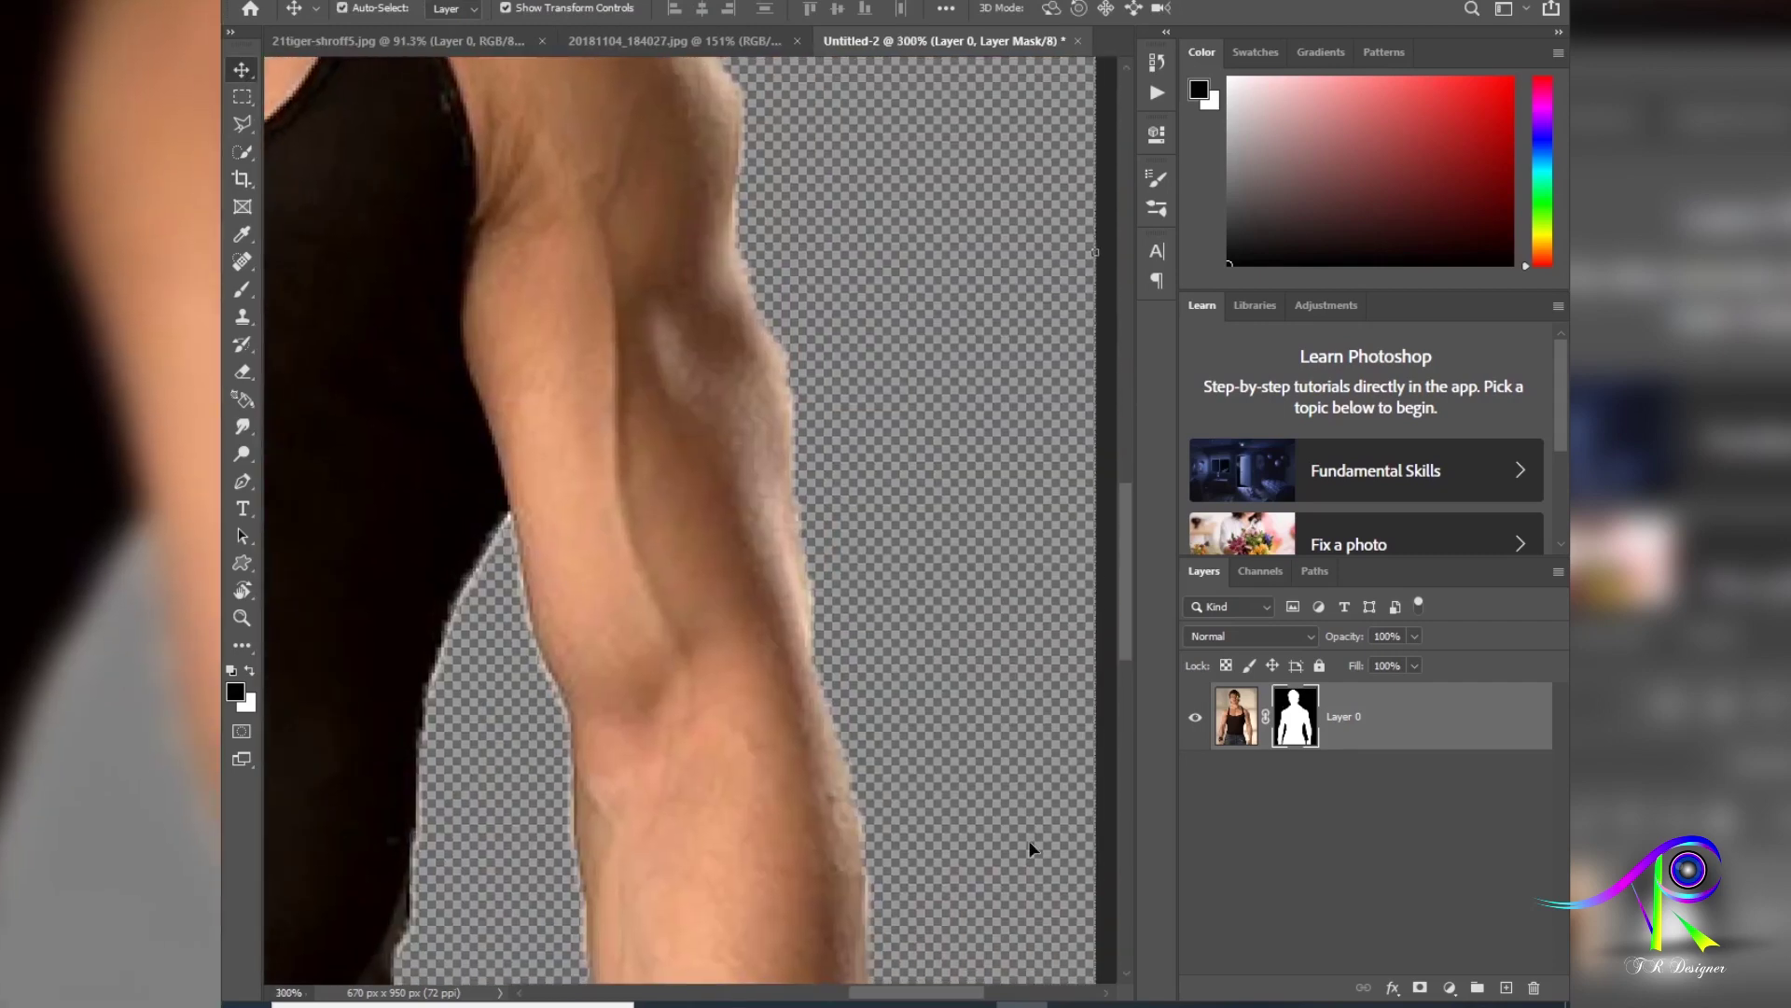
pyautogui.hotkey('ctrl', '+')
pyautogui.hotkey('ctrl', '+')
pyautogui.hotkey('ctrl', '+')
pyautogui.hotkey('ctrl', '+')
pyautogui.hotkey('ctrl', '+')
pyautogui.hotkey('ctrl', '+')
pyautogui.hotkey('ctrl', '+')
pyautogui.hotkey('ctrl', '+')
pyautogui.hotkey('ctrl', '+')
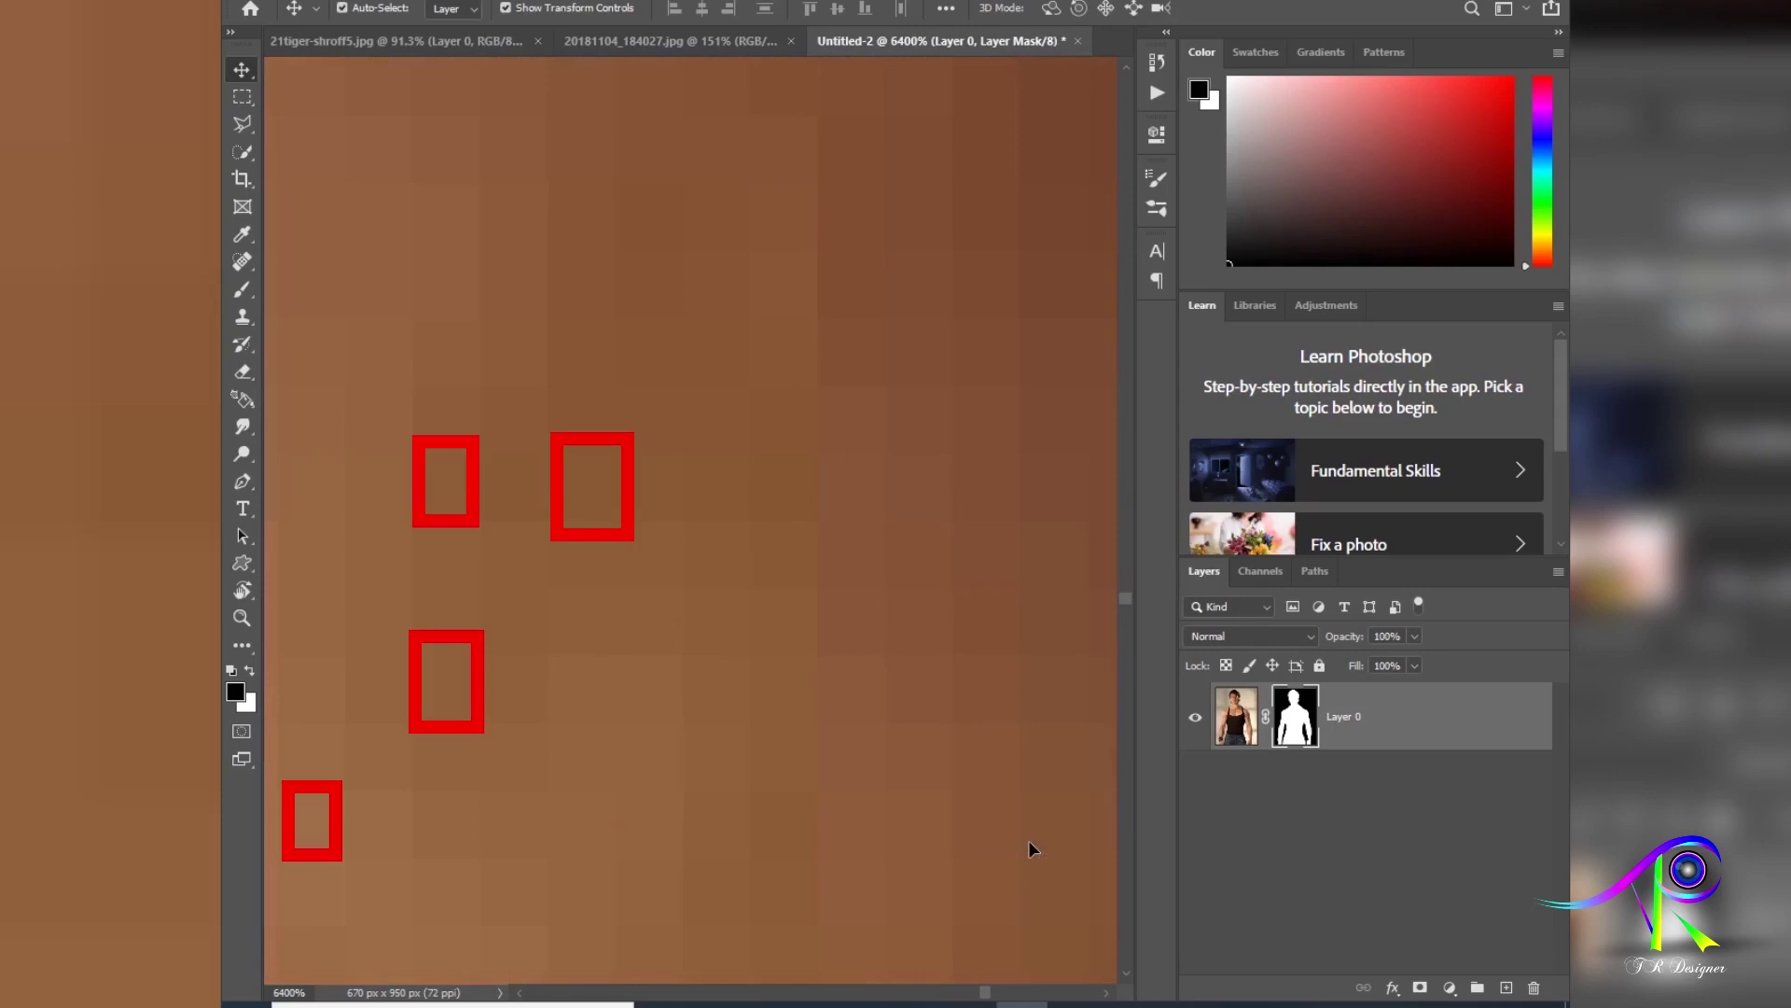
pyautogui.hotkey('ctrl', '0')
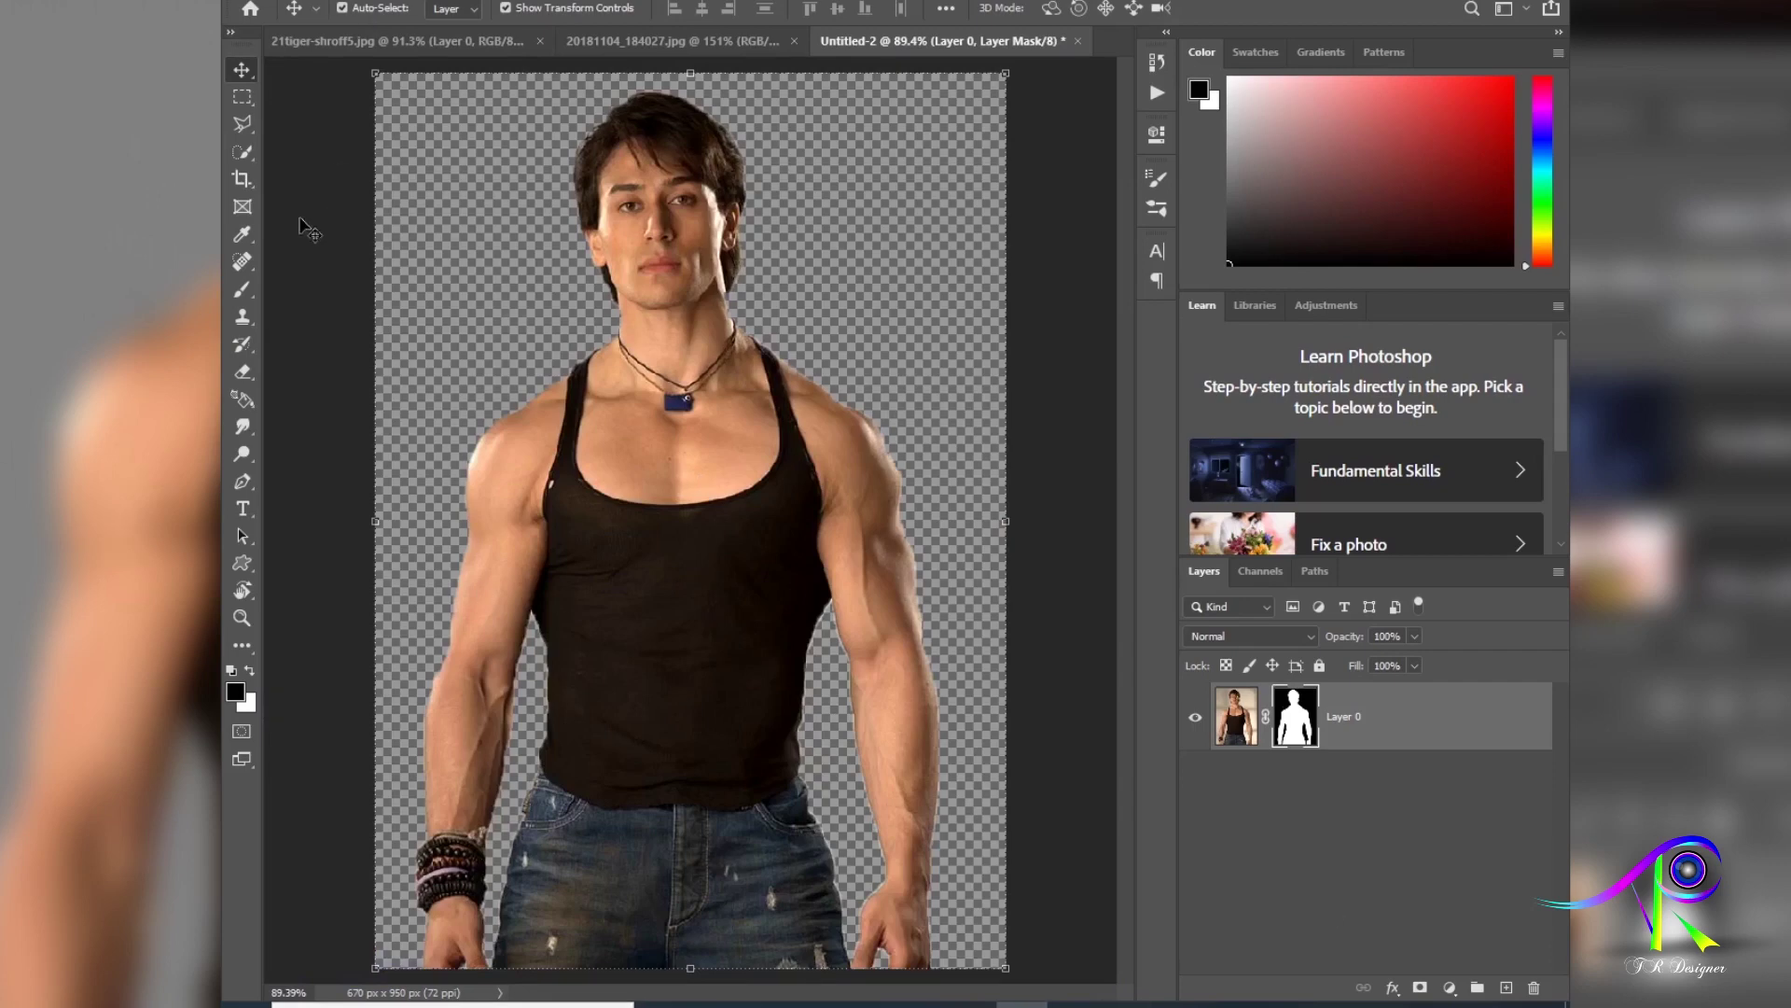
# Step: Examine the pixels along the edge of the hooded man's face in 20181104_184027.jpg at 3200% magnification
pyautogui.click(607, 42)
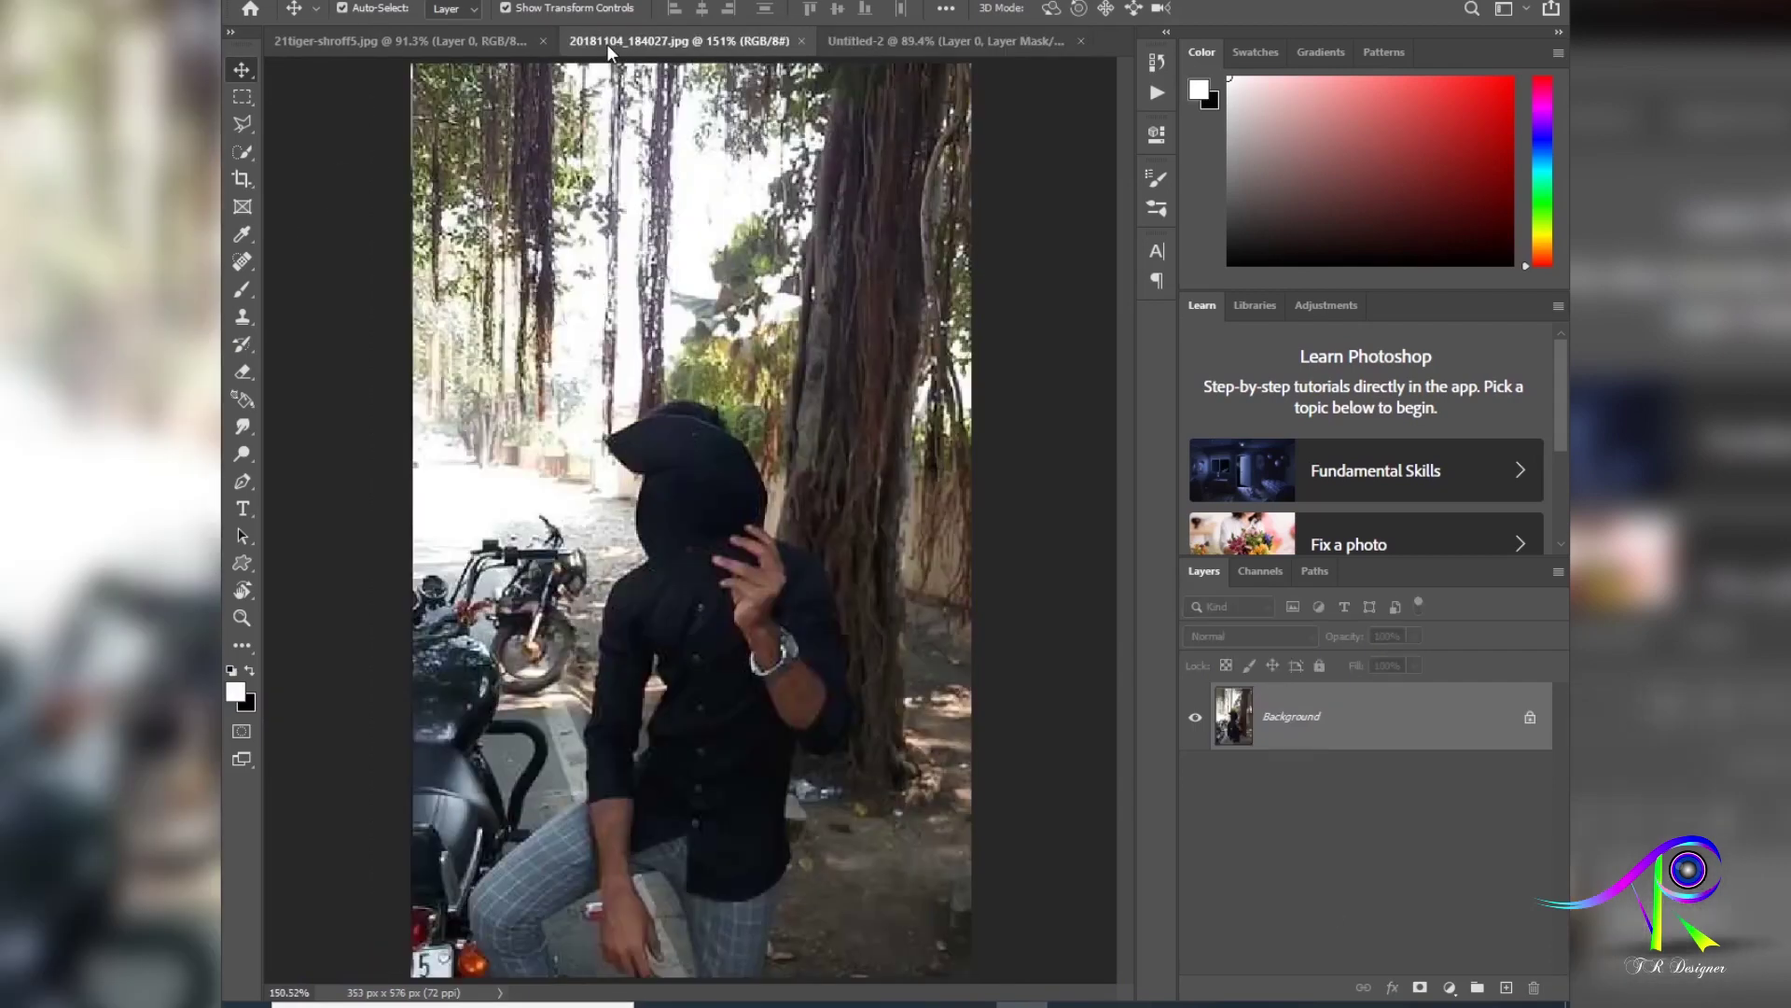
pyautogui.hotkey('ctrl', '+')
pyautogui.hotkey('ctrl', '+')
pyautogui.hotkey('ctrl', '+')
pyautogui.hotkey('ctrl', '+')
pyautogui.hotkey('ctrl', '+')
pyautogui.hotkey('ctrl', '+')
pyautogui.hotkey('ctrl', '+')
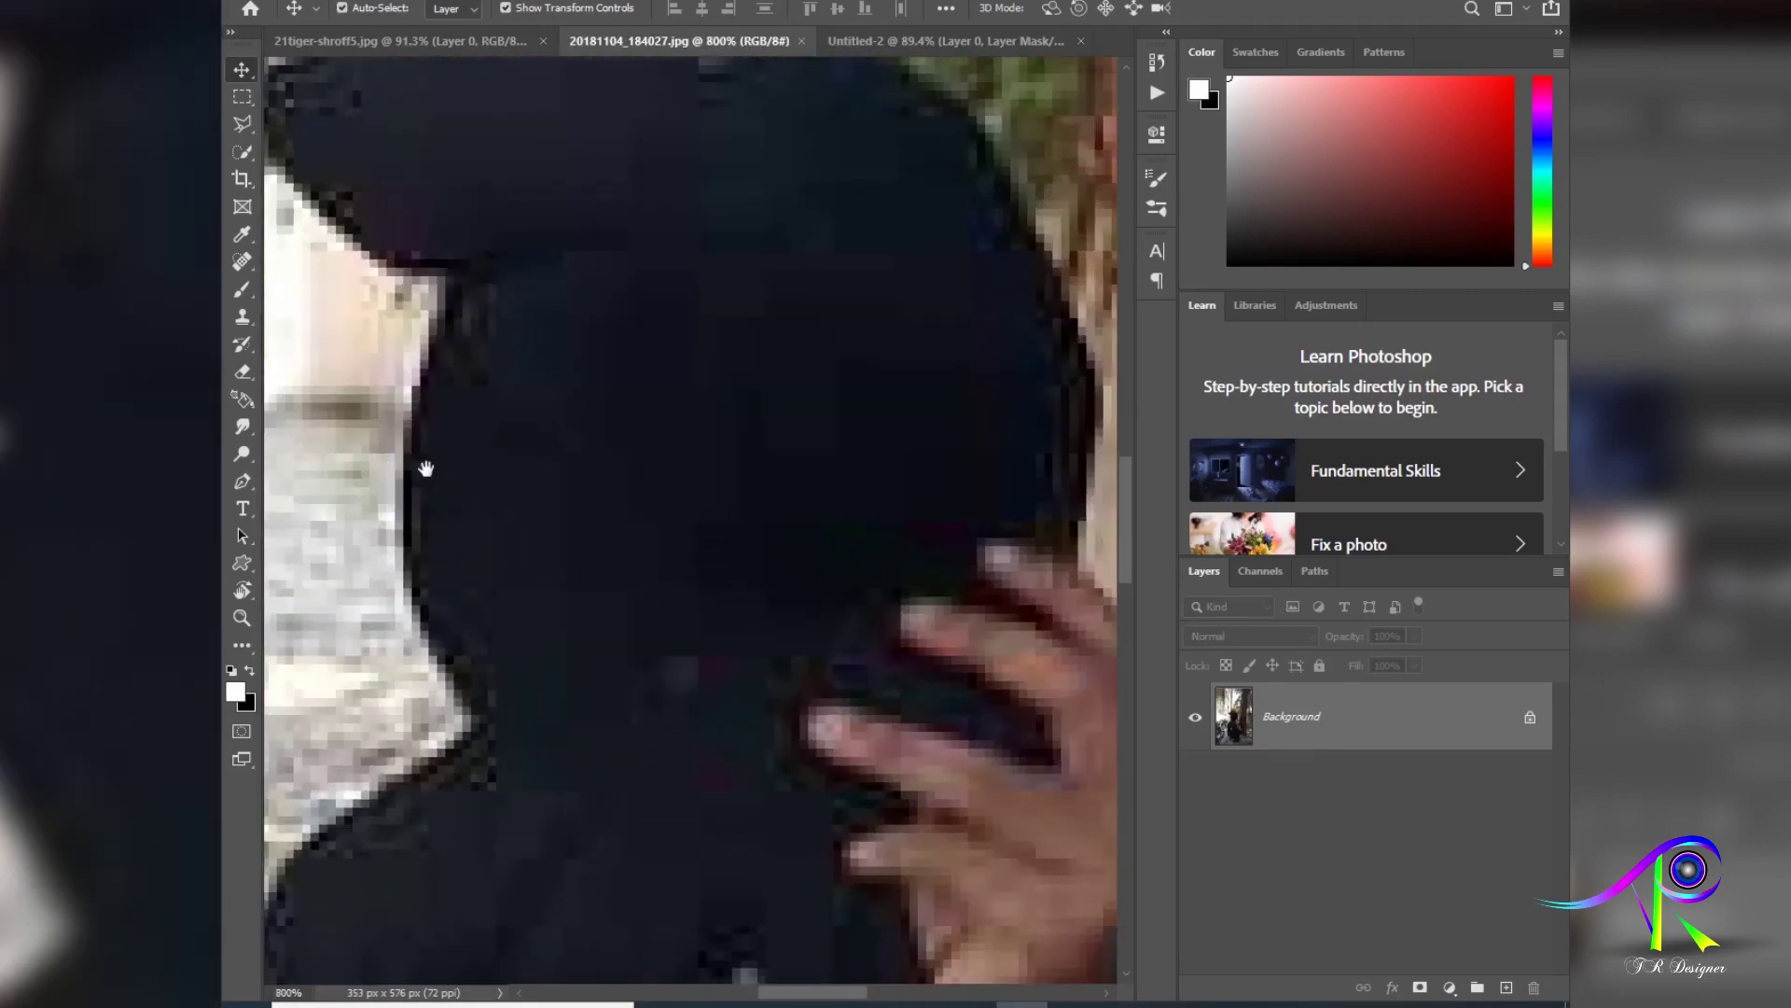
pyautogui.moveTo(425, 467); pyautogui.dragTo(849, 627)
pyautogui.hotkey('ctrl', '+')
pyautogui.hotkey('ctrl', '+')
pyautogui.hotkey('ctrl', '+')
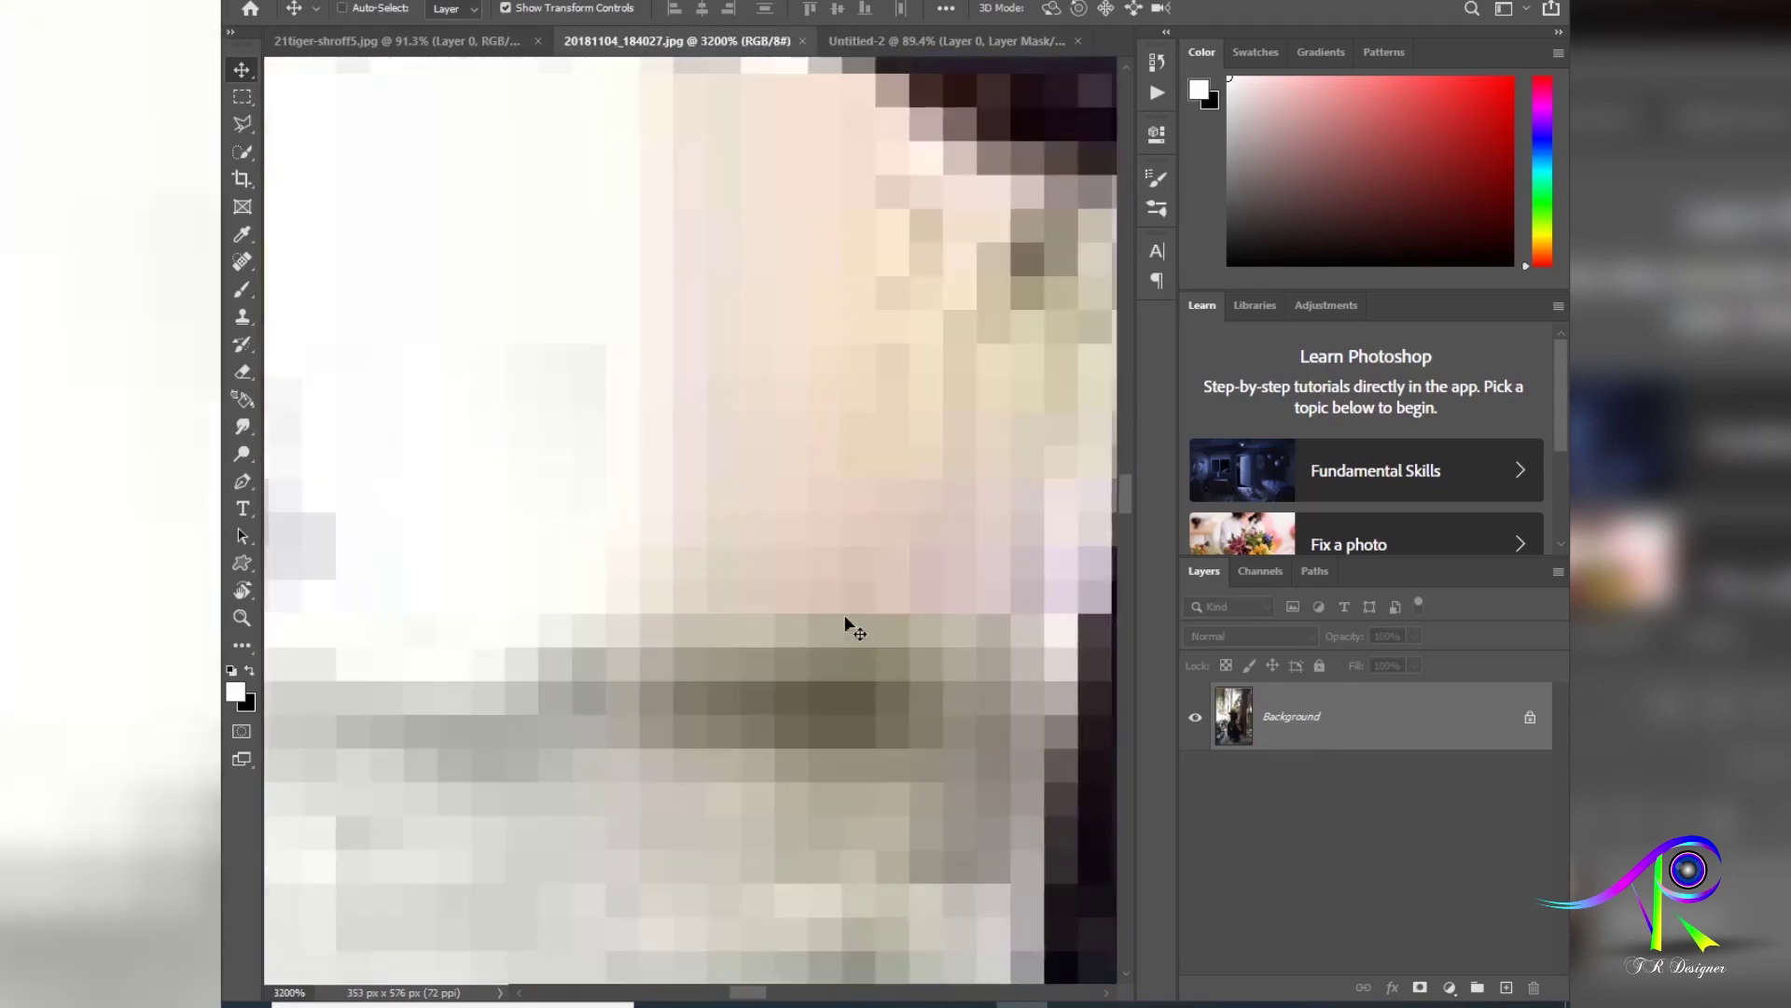
pyautogui.moveTo(828, 704); pyautogui.dragTo(649, 502)
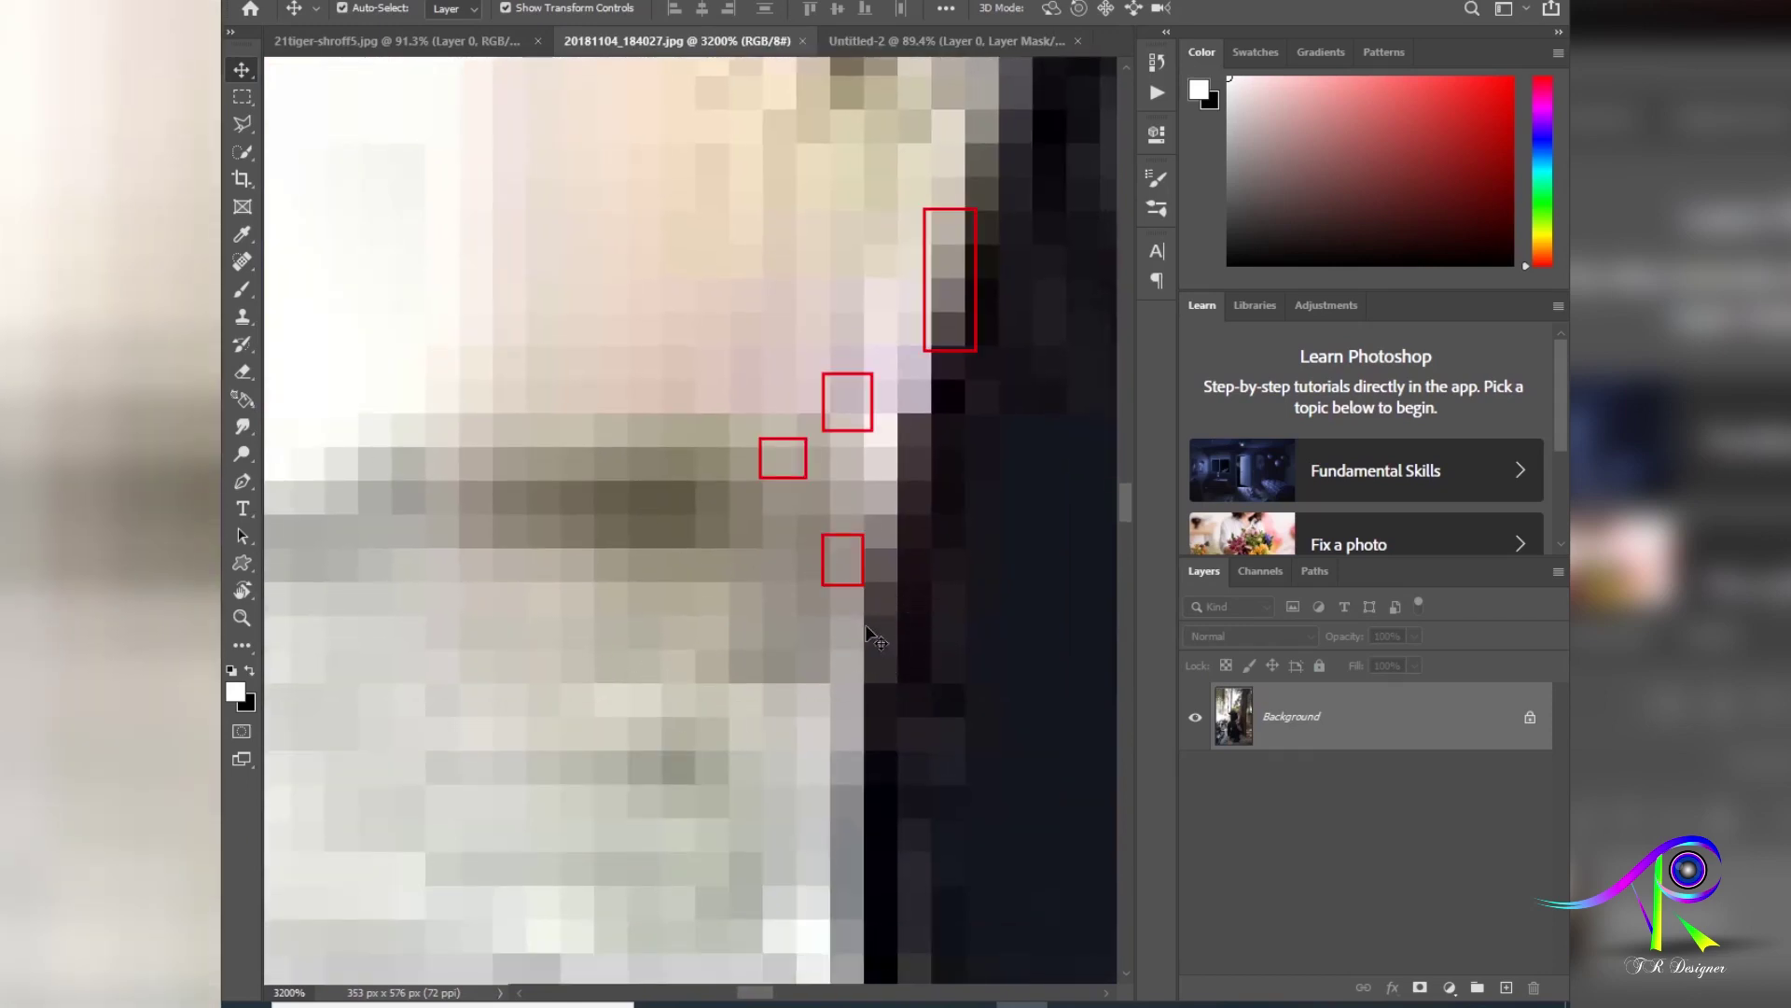
# Step: Inspect the arm edges of the Untitled-2 cutout at up to 600% and compare them with the pixelated edges in 20181104_184027.jpg
pyautogui.click(881, 41)
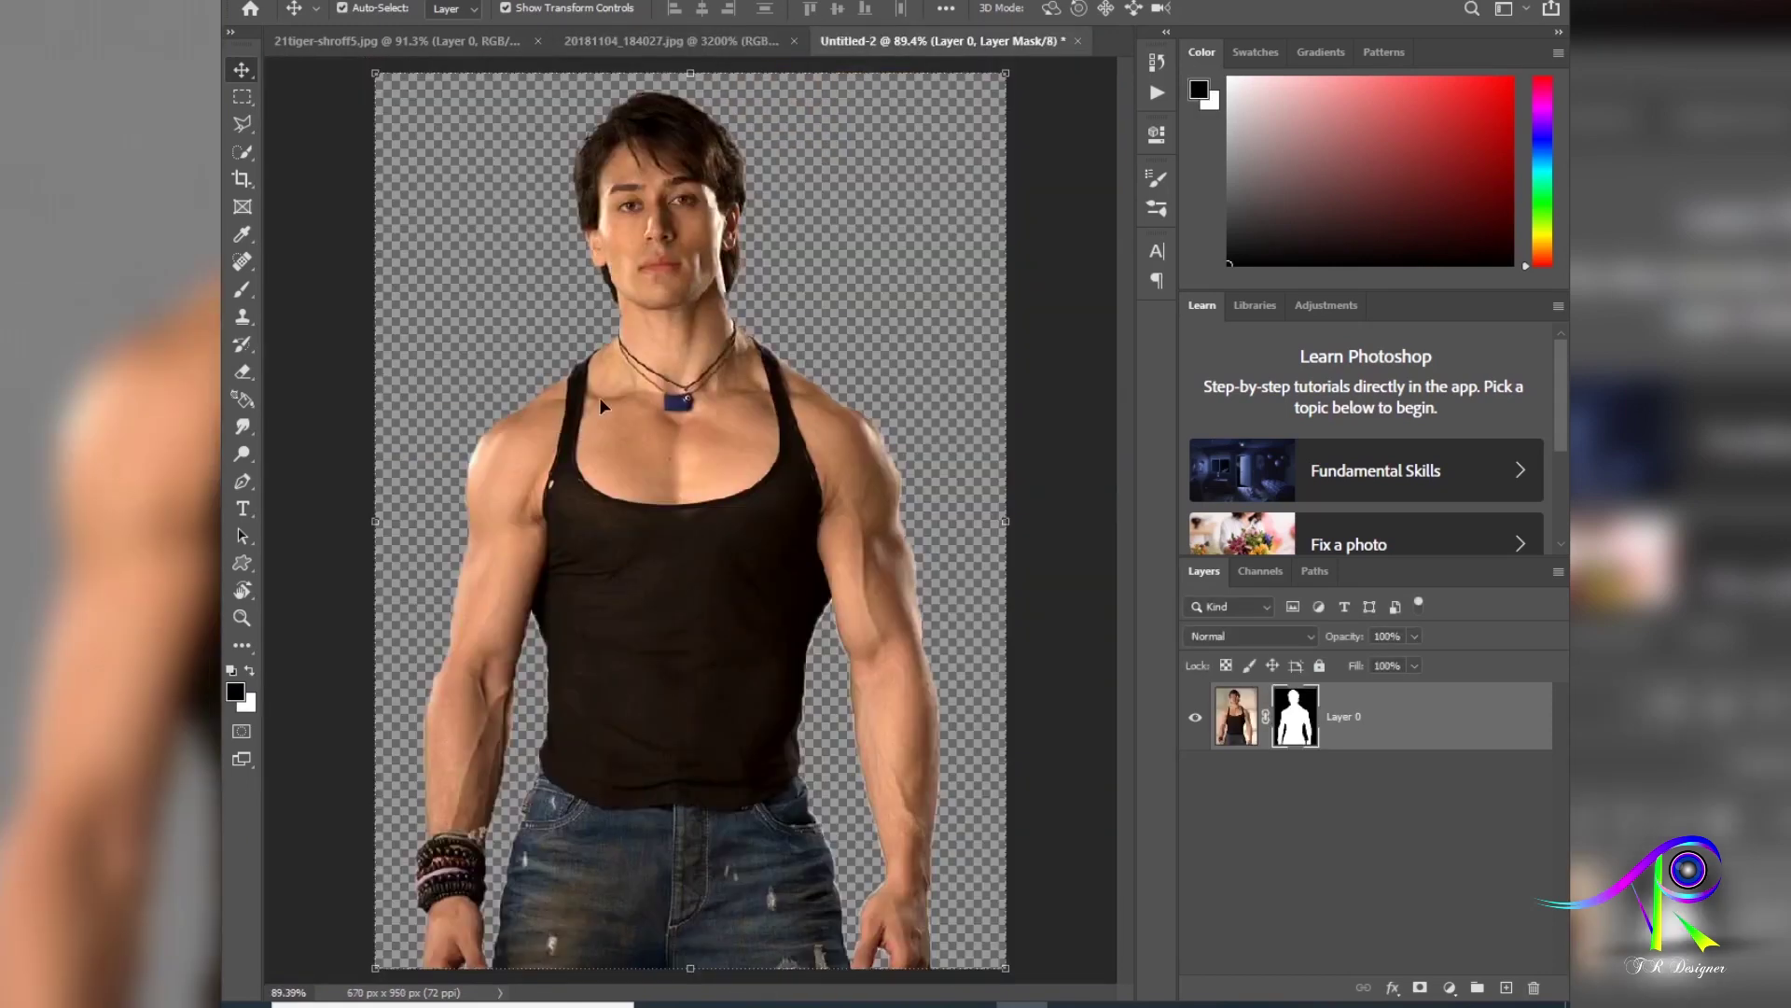
pyautogui.hotkey('ctrl', '+')
pyautogui.hotkey('ctrl', '+')
pyautogui.hotkey('ctrl', '+')
pyautogui.hotkey('ctrl', '+')
pyautogui.hotkey('ctrl', '+')
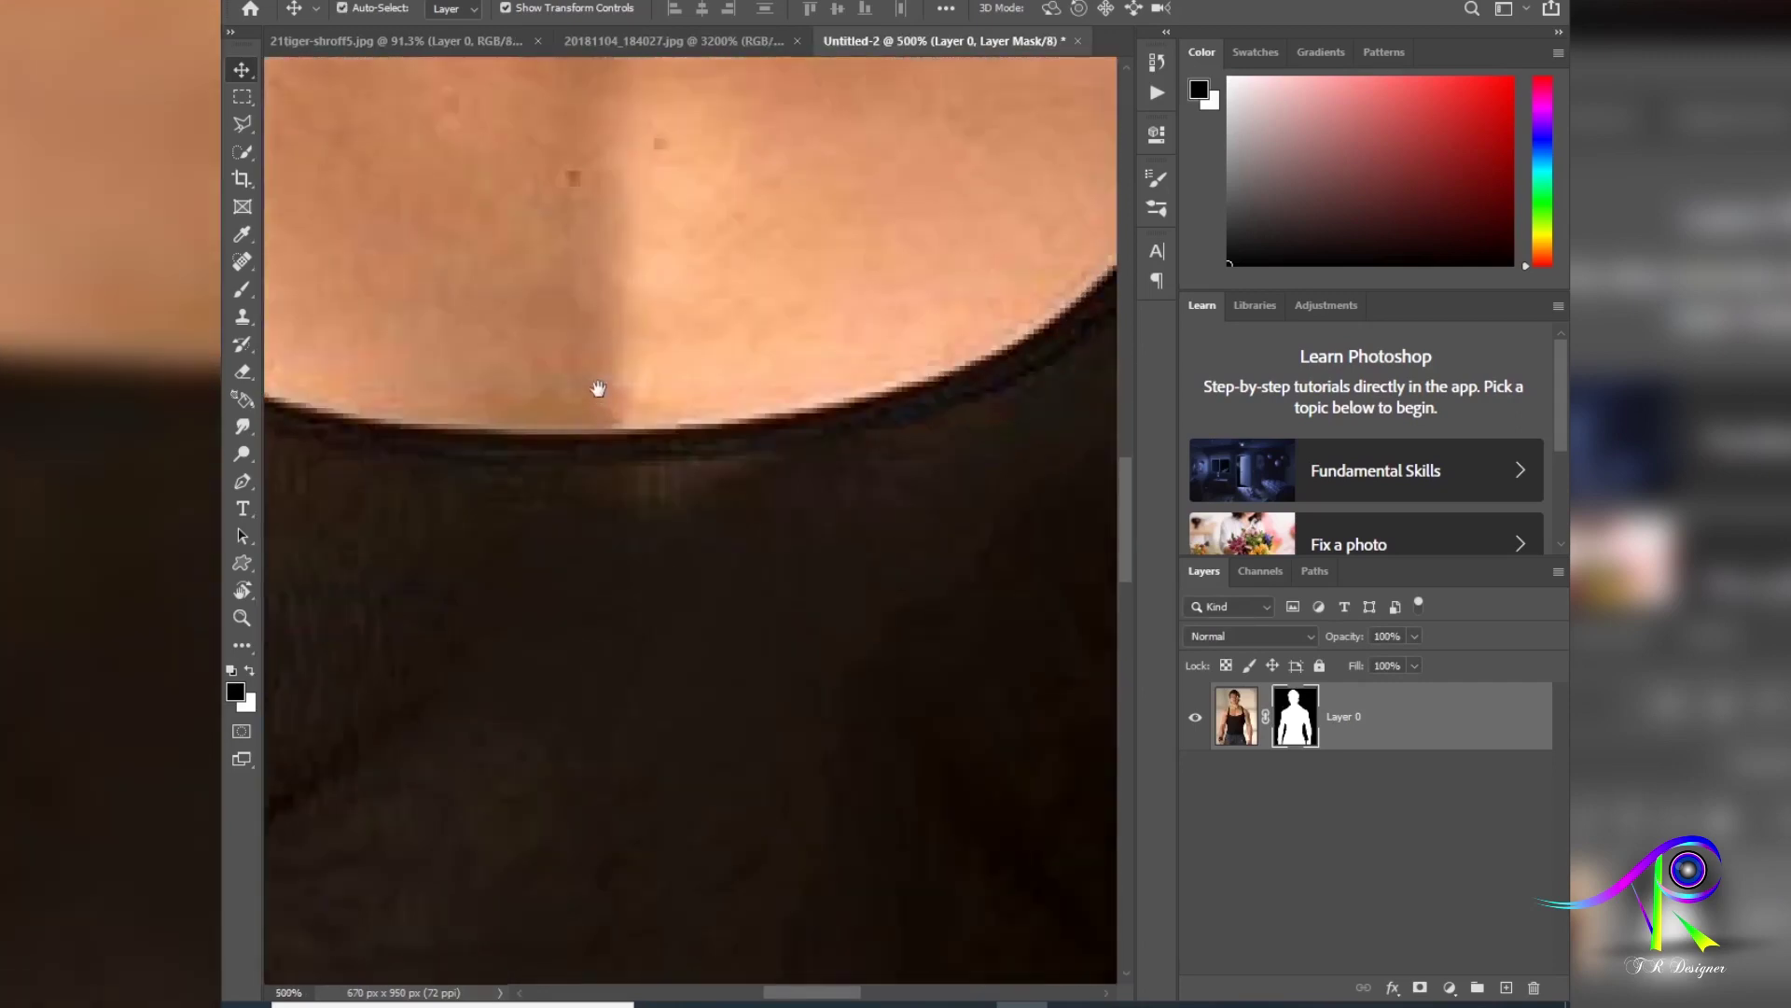
pyautogui.moveTo(646, 402); pyautogui.dragTo(741, 617)
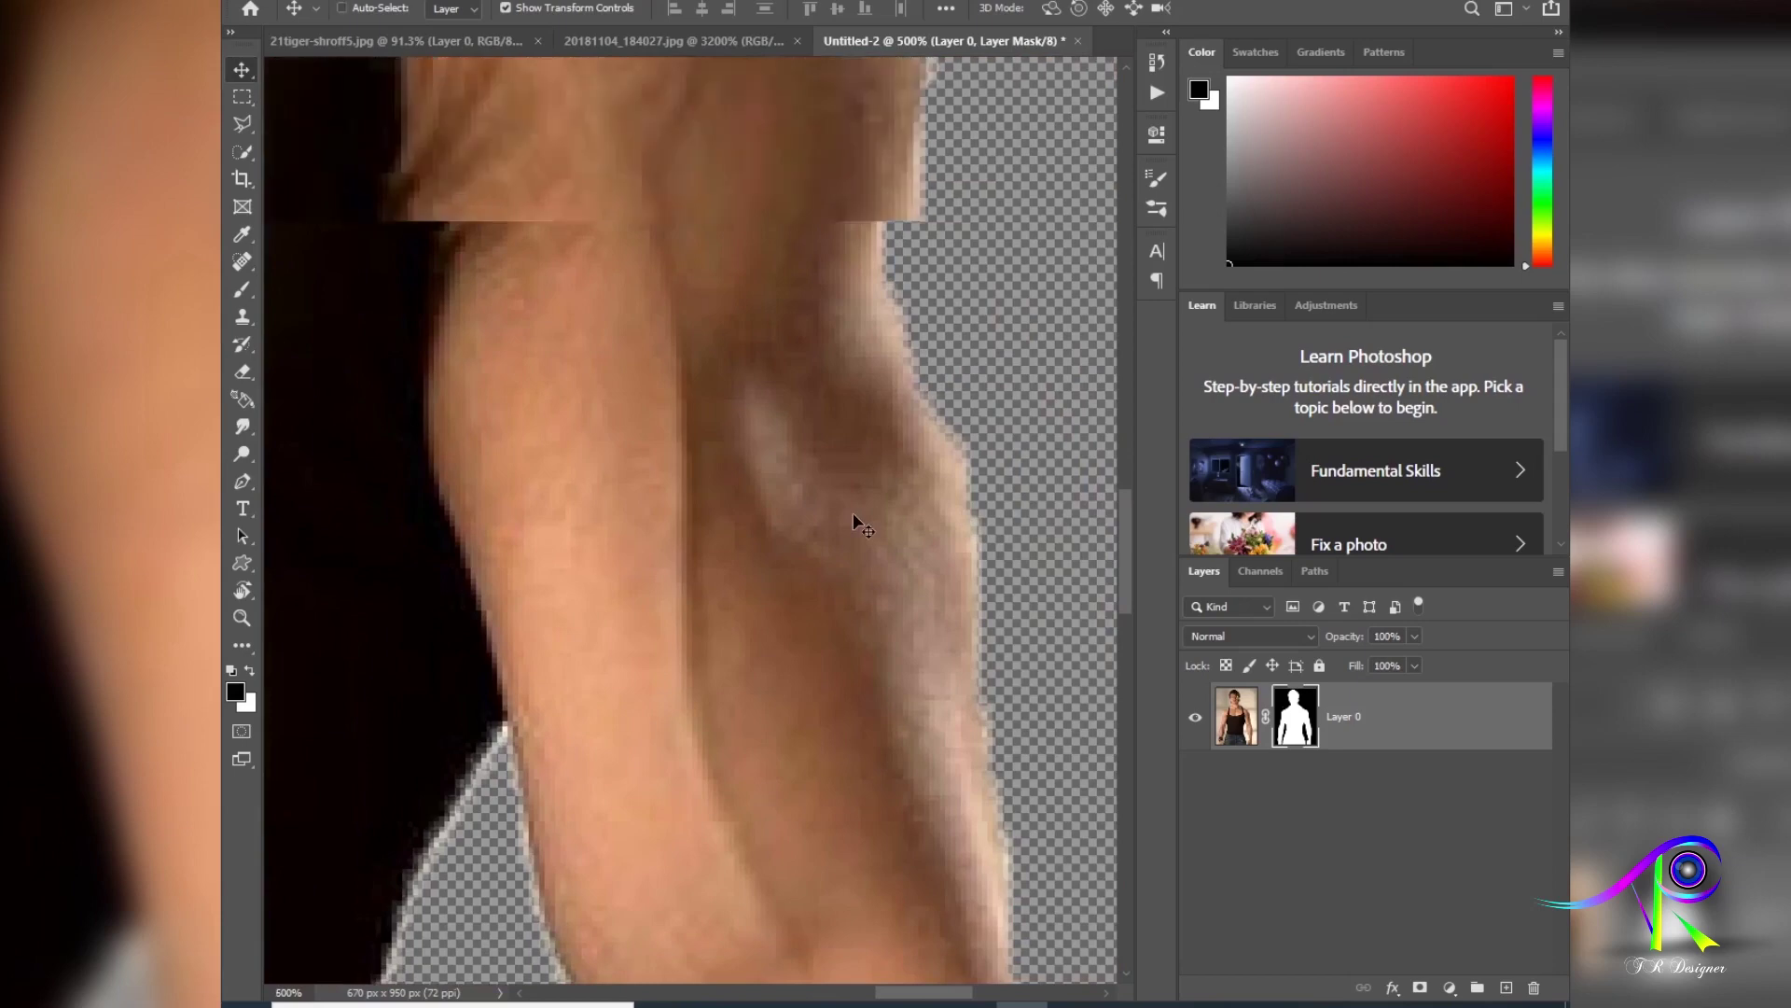
pyautogui.hotkey('ctrl', '+')
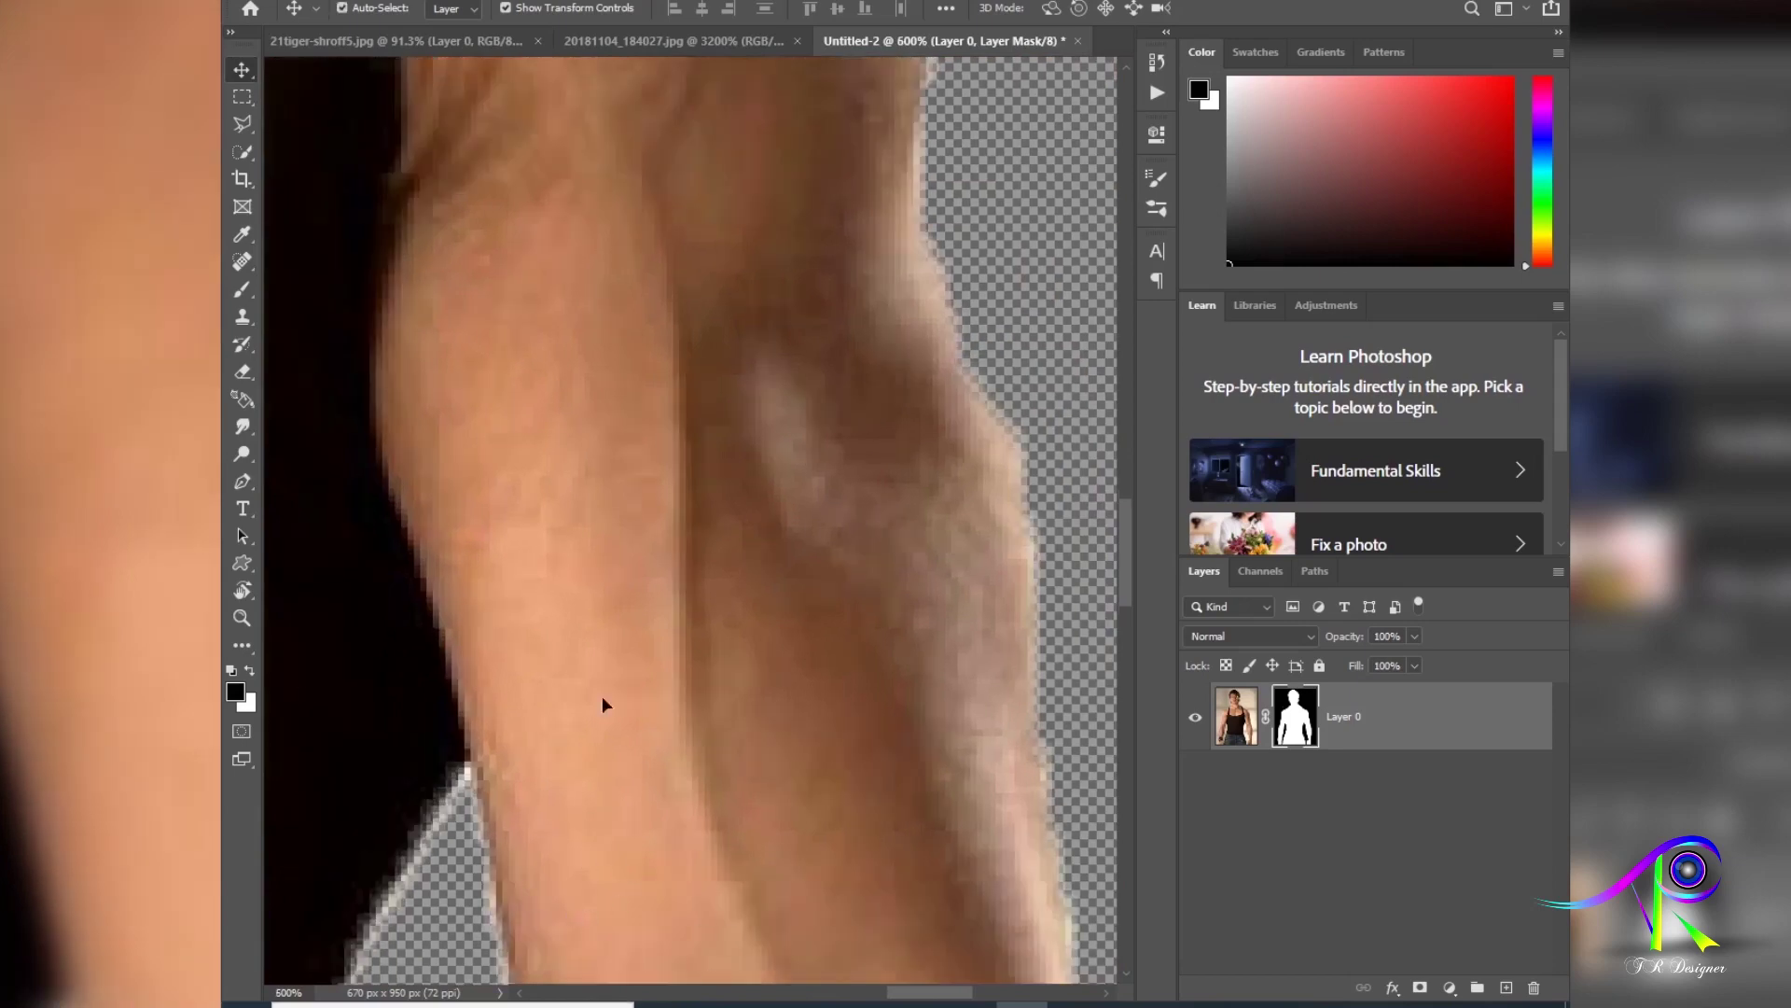
pyautogui.click(625, 42)
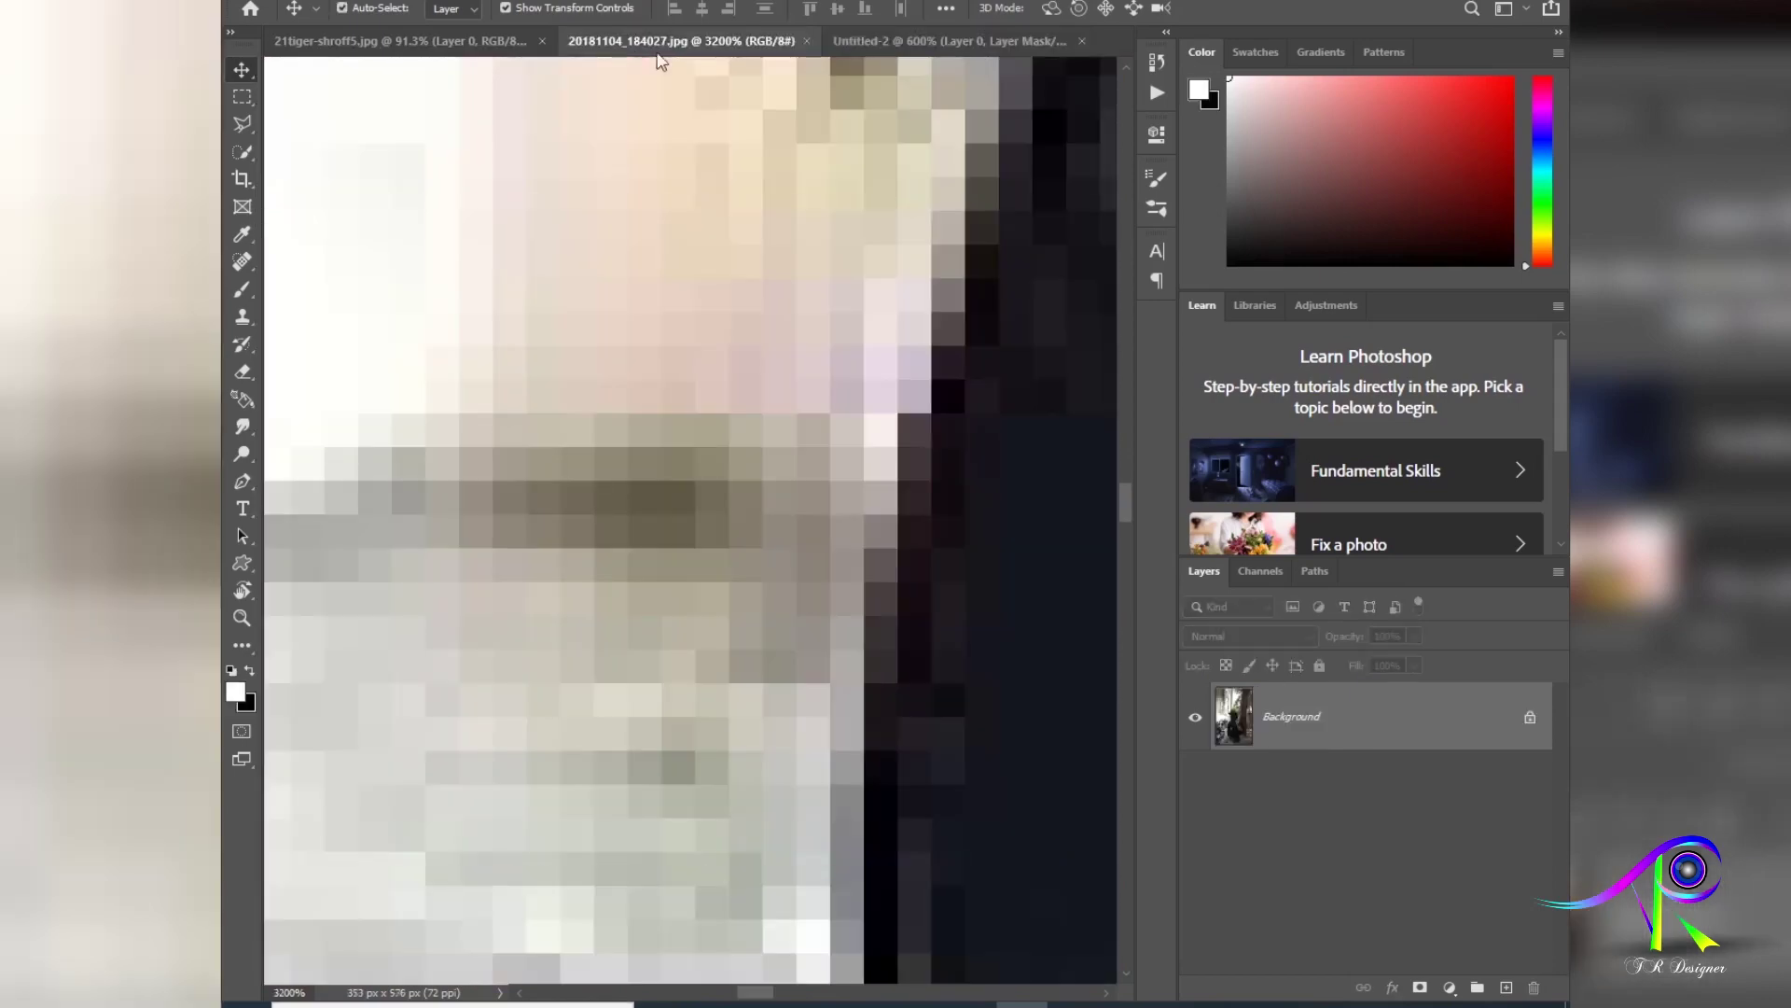
pyautogui.click(888, 39)
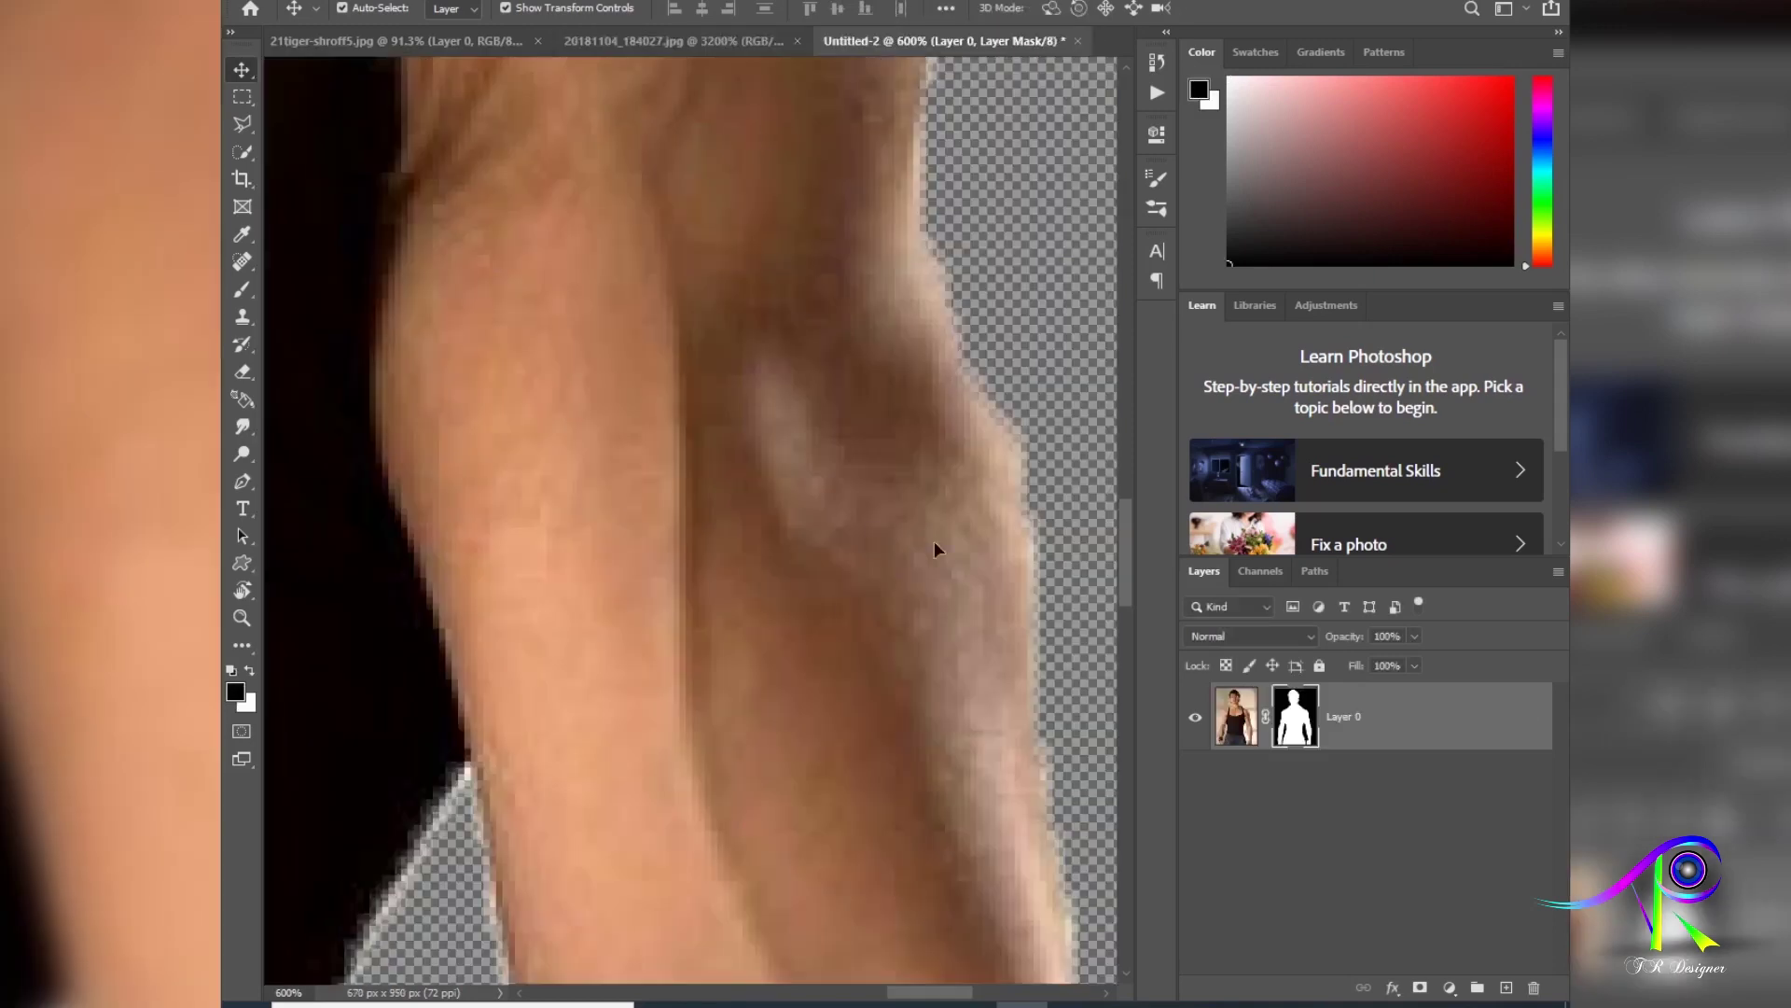
pyautogui.hotkey('ctrl', '0')
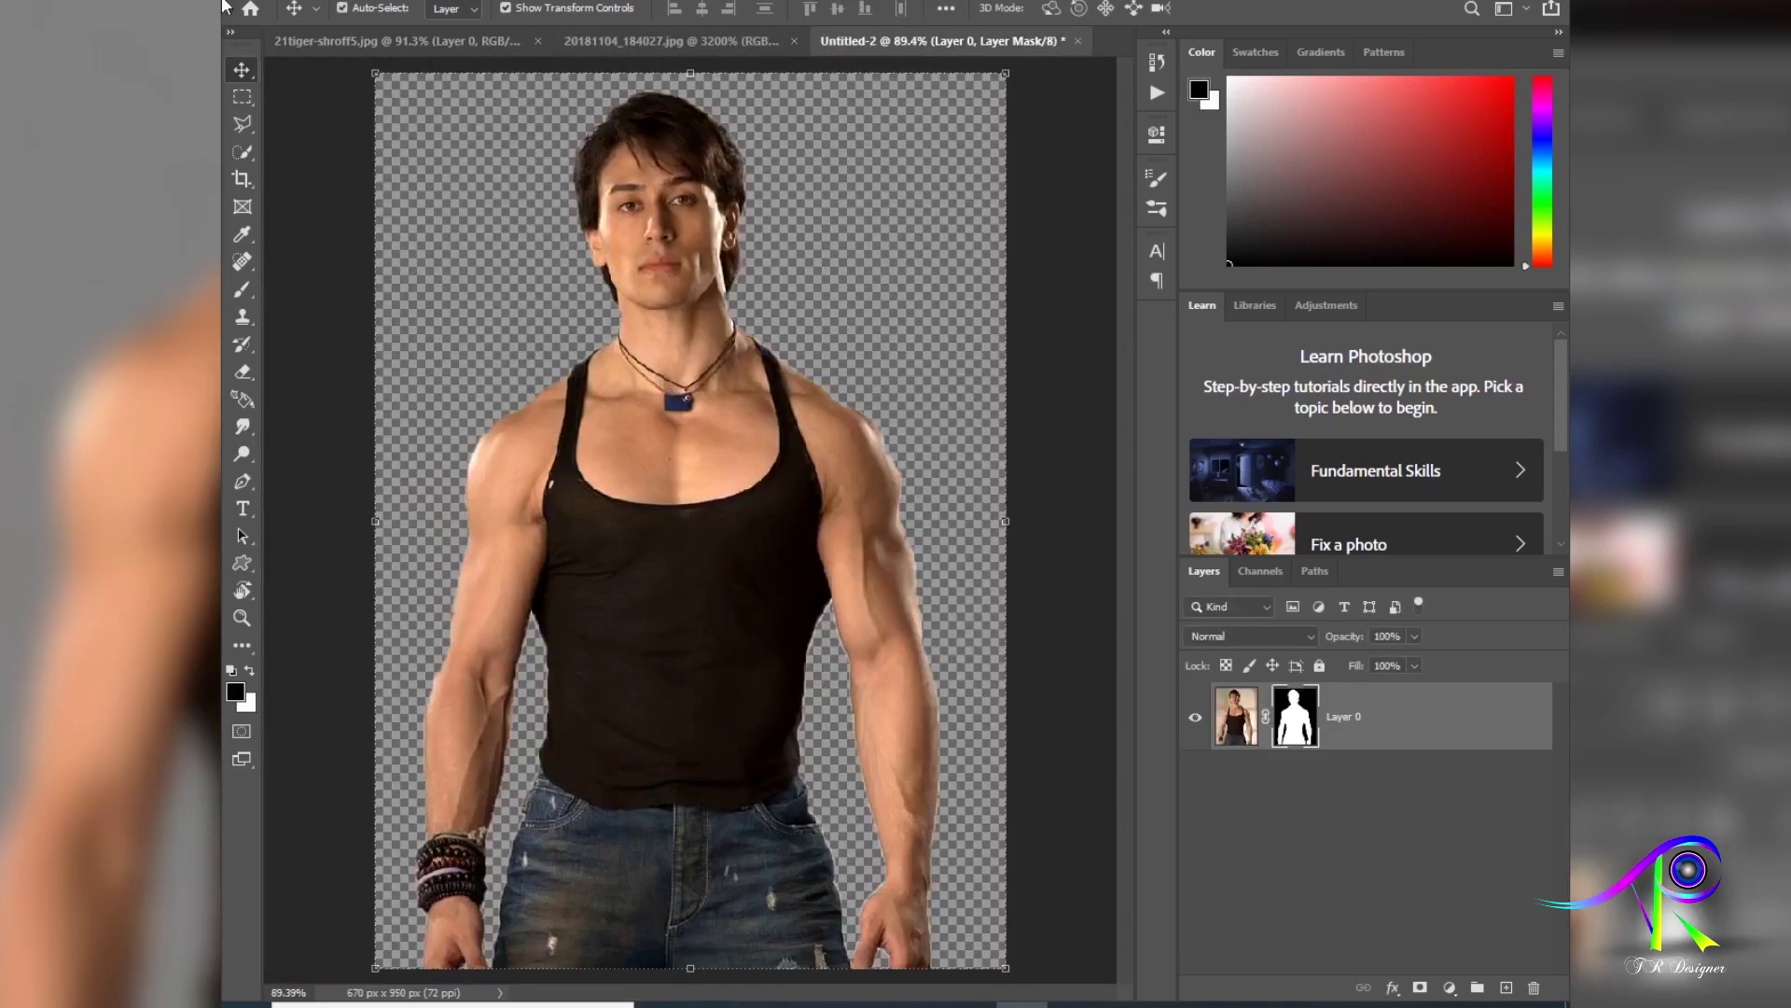
# Step: In 20181104_184027.jpg, try to select the man in black with the Quick Selection tool, and clear the selection
pyautogui.click(286, 240)
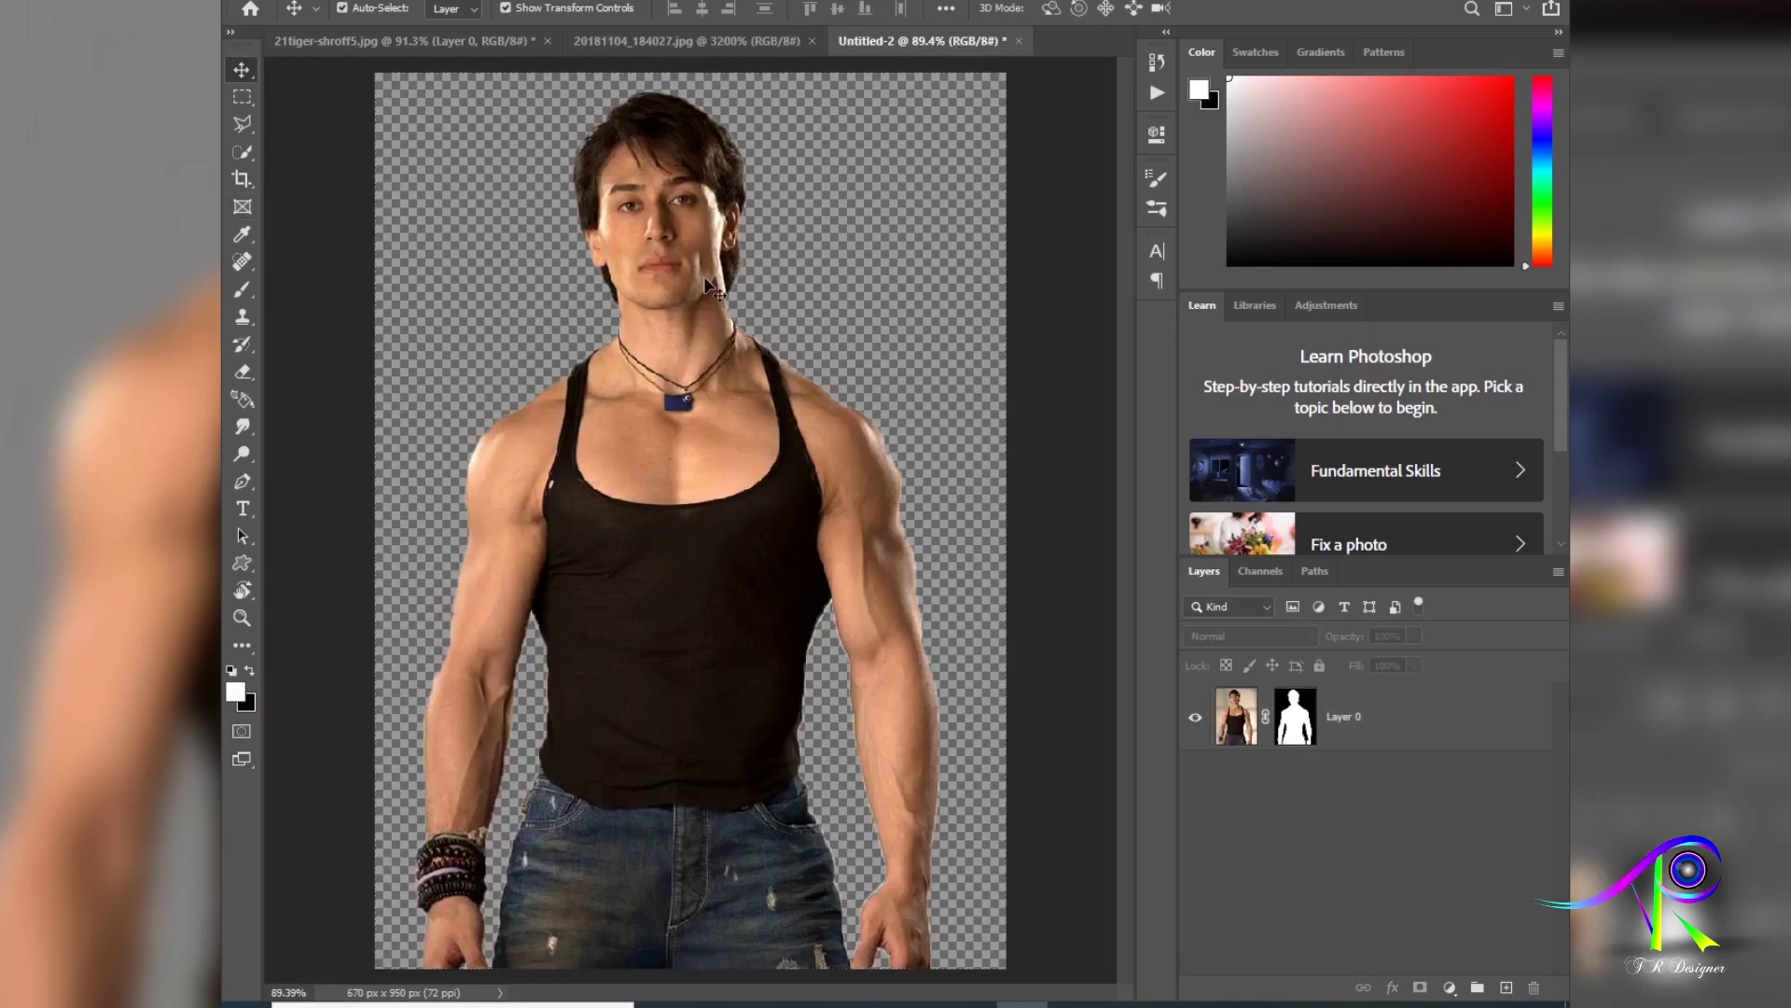
pyautogui.click(725, 38)
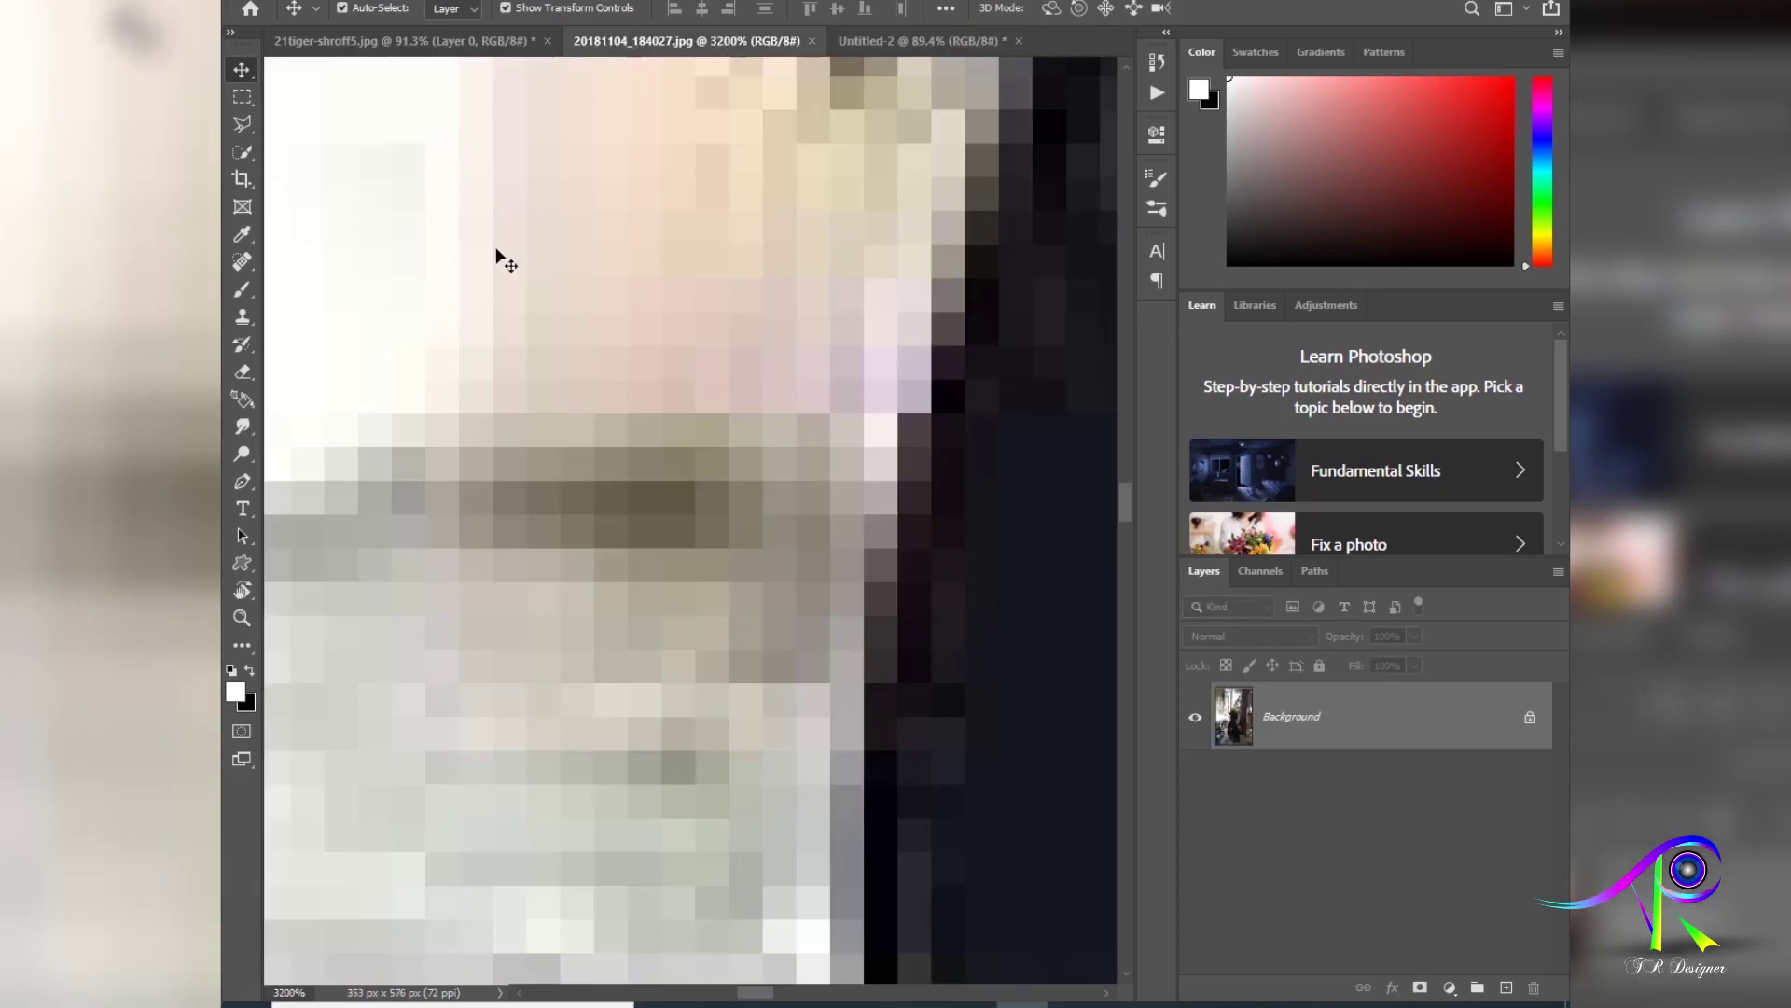
pyautogui.hotkey('ctrl', '0')
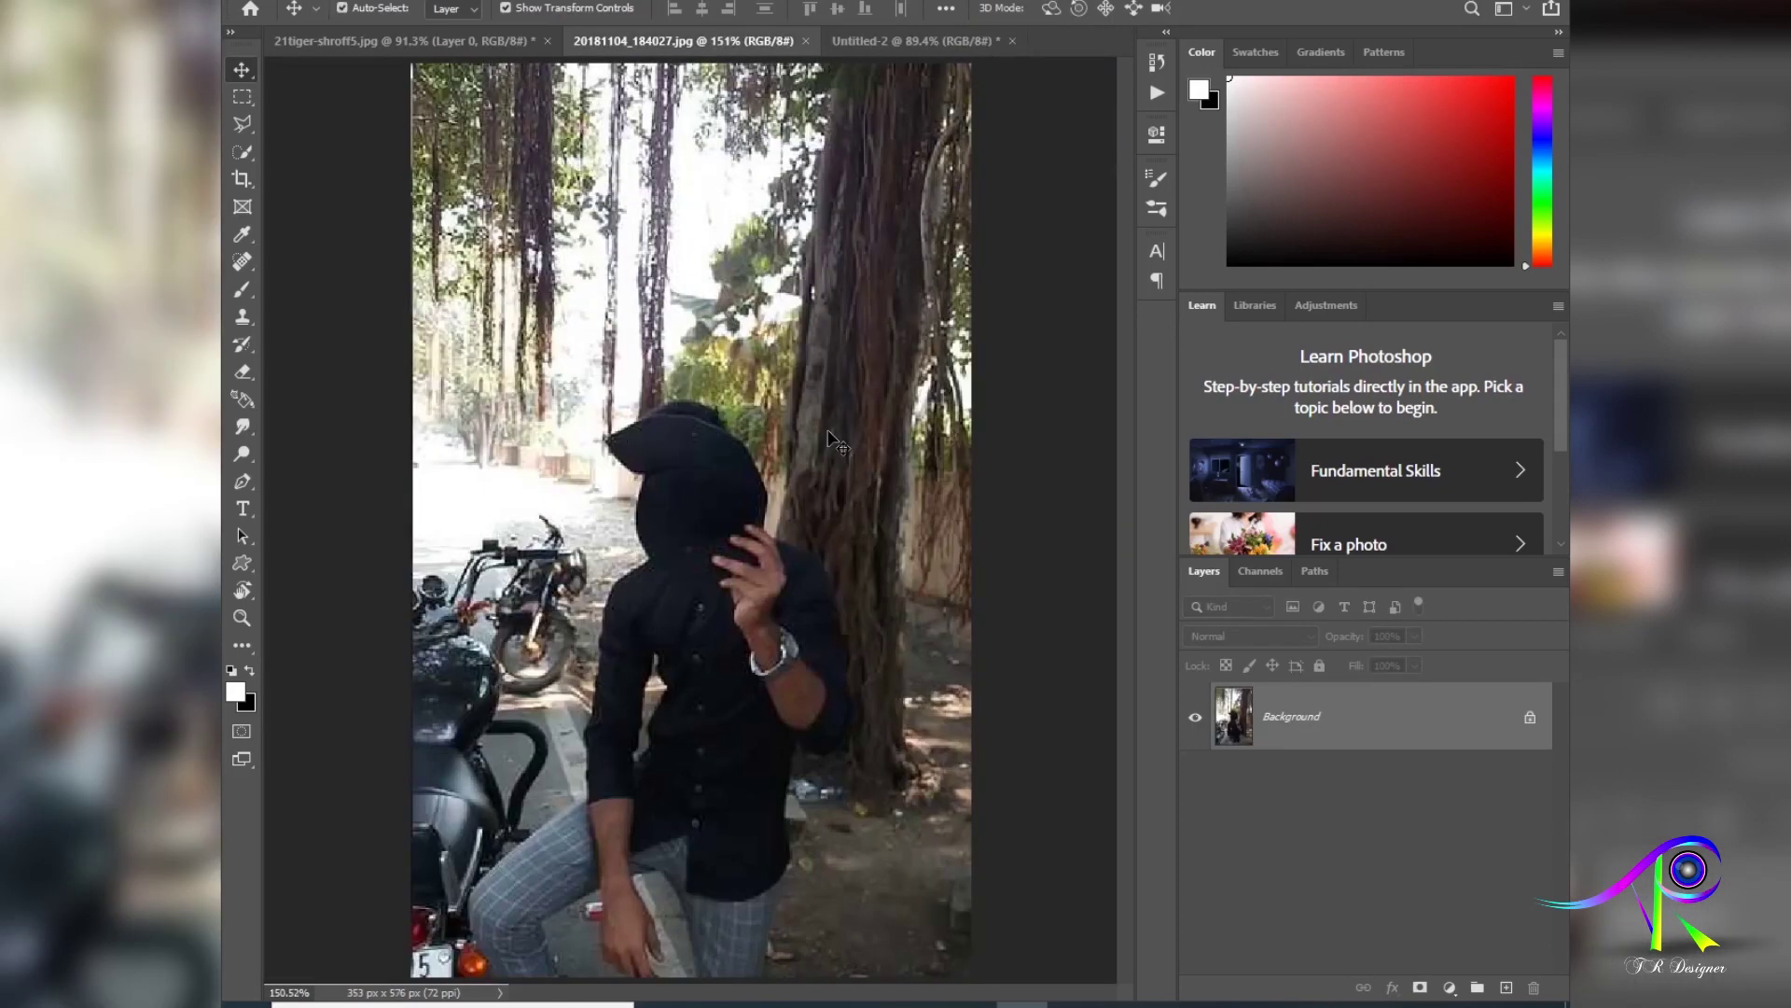
pyautogui.click(242, 155)
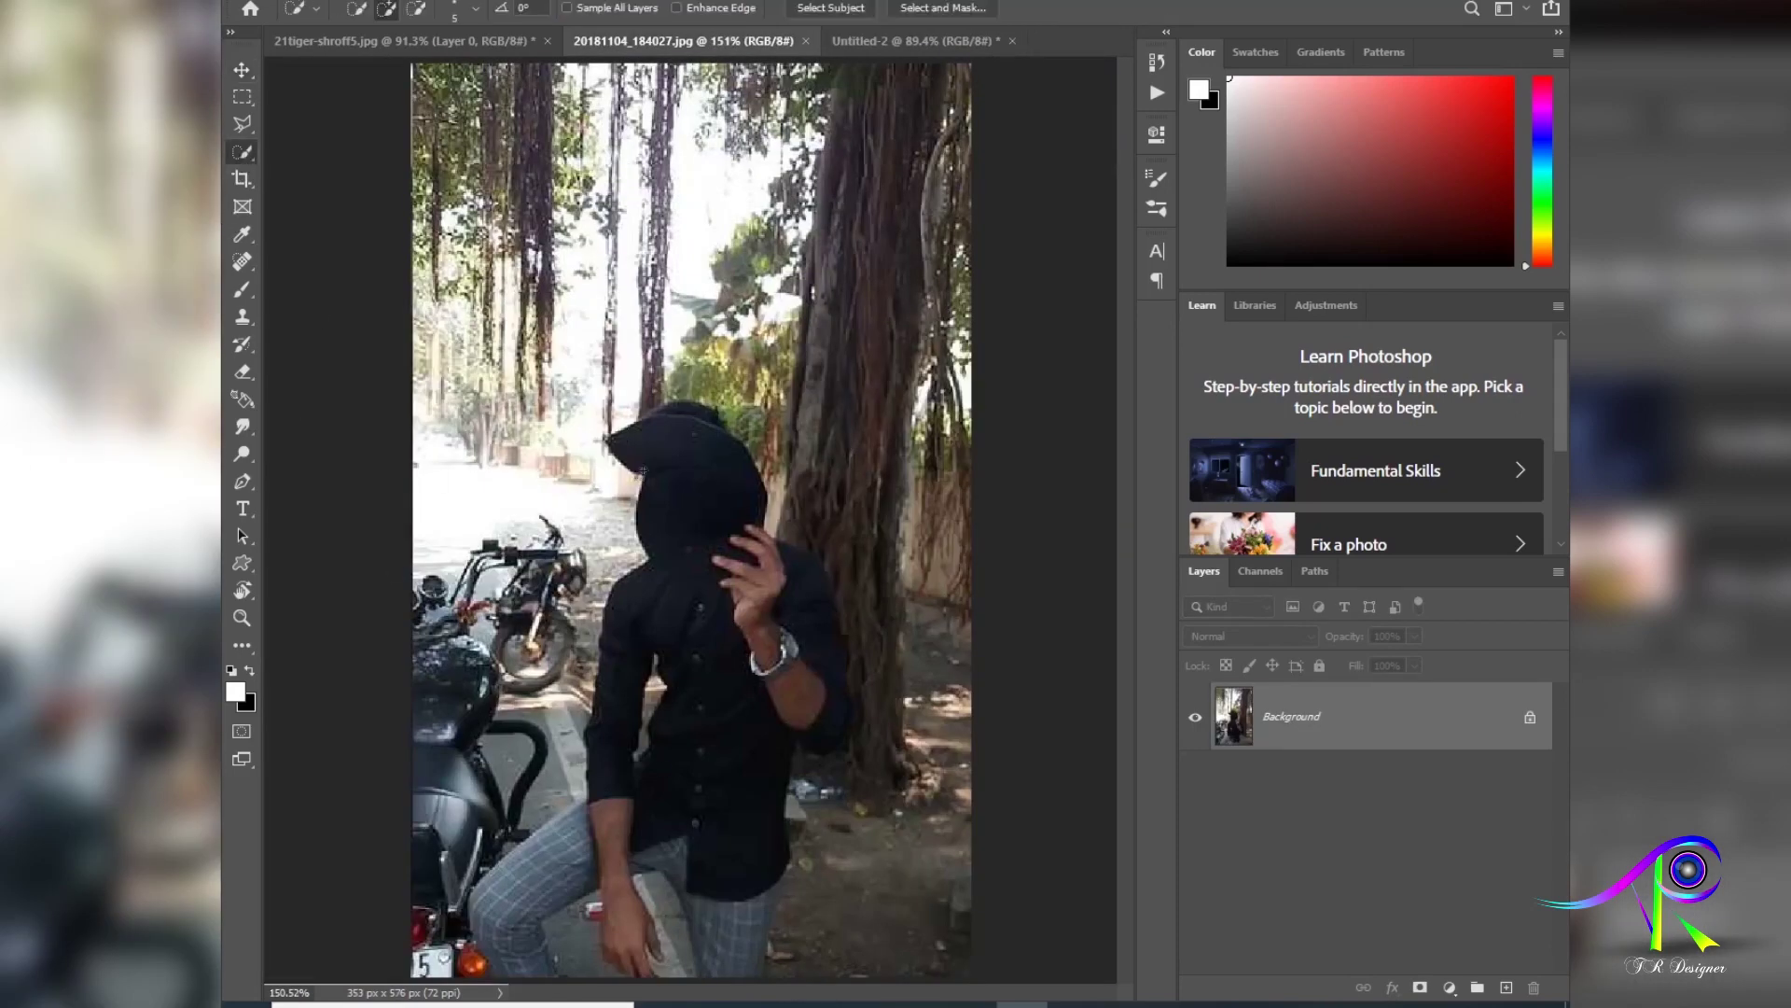
pyautogui.moveTo(652, 434)
pyautogui.mouseDown()
pyautogui.moveTo(711, 457)
pyautogui.moveTo(754, 530)
pyautogui.mouseUp()
pyautogui.moveTo(727, 646)
pyautogui.mouseDown()
pyautogui.moveTo(691, 849)
pyautogui.moveTo(526, 896)
pyautogui.moveTo(578, 947)
pyautogui.moveTo(476, 952)
pyautogui.moveTo(671, 905)
pyautogui.moveTo(738, 963)
pyautogui.mouseUp()
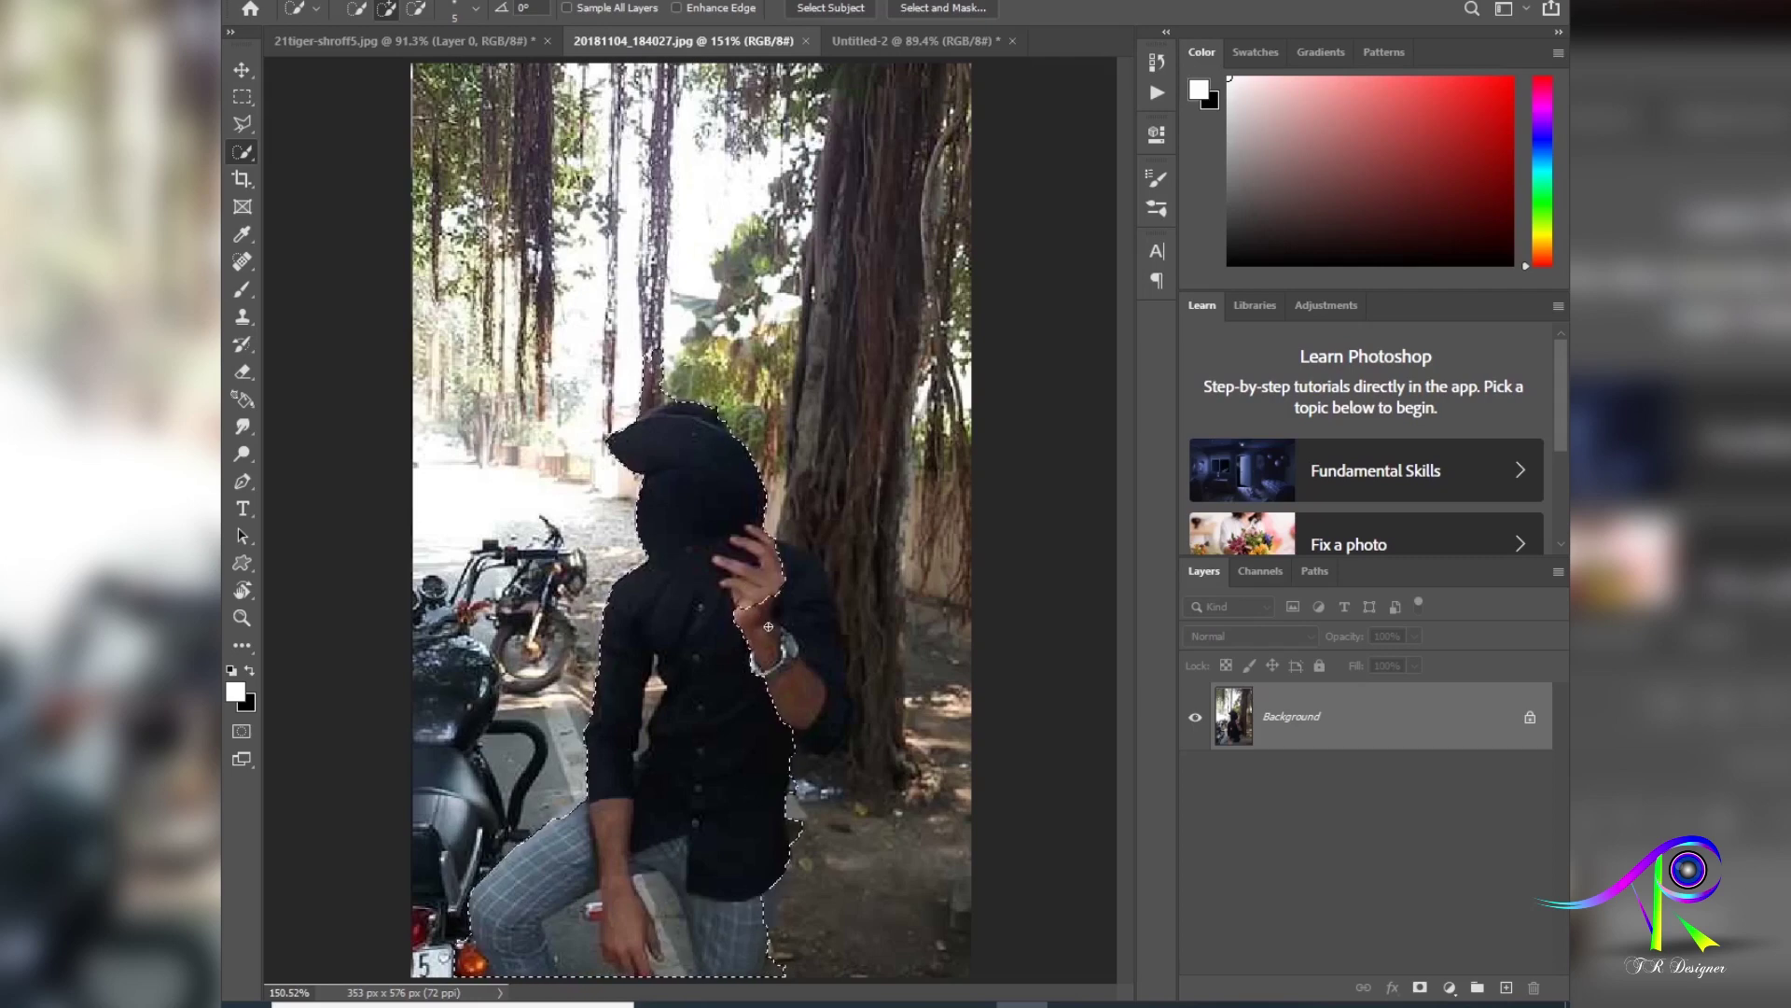
pyautogui.moveTo(784, 646)
pyautogui.mouseDown()
pyautogui.moveTo(793, 840)
pyautogui.moveTo(895, 821)
pyautogui.moveTo(933, 671)
pyautogui.moveTo(776, 589)
pyautogui.mouseUp()
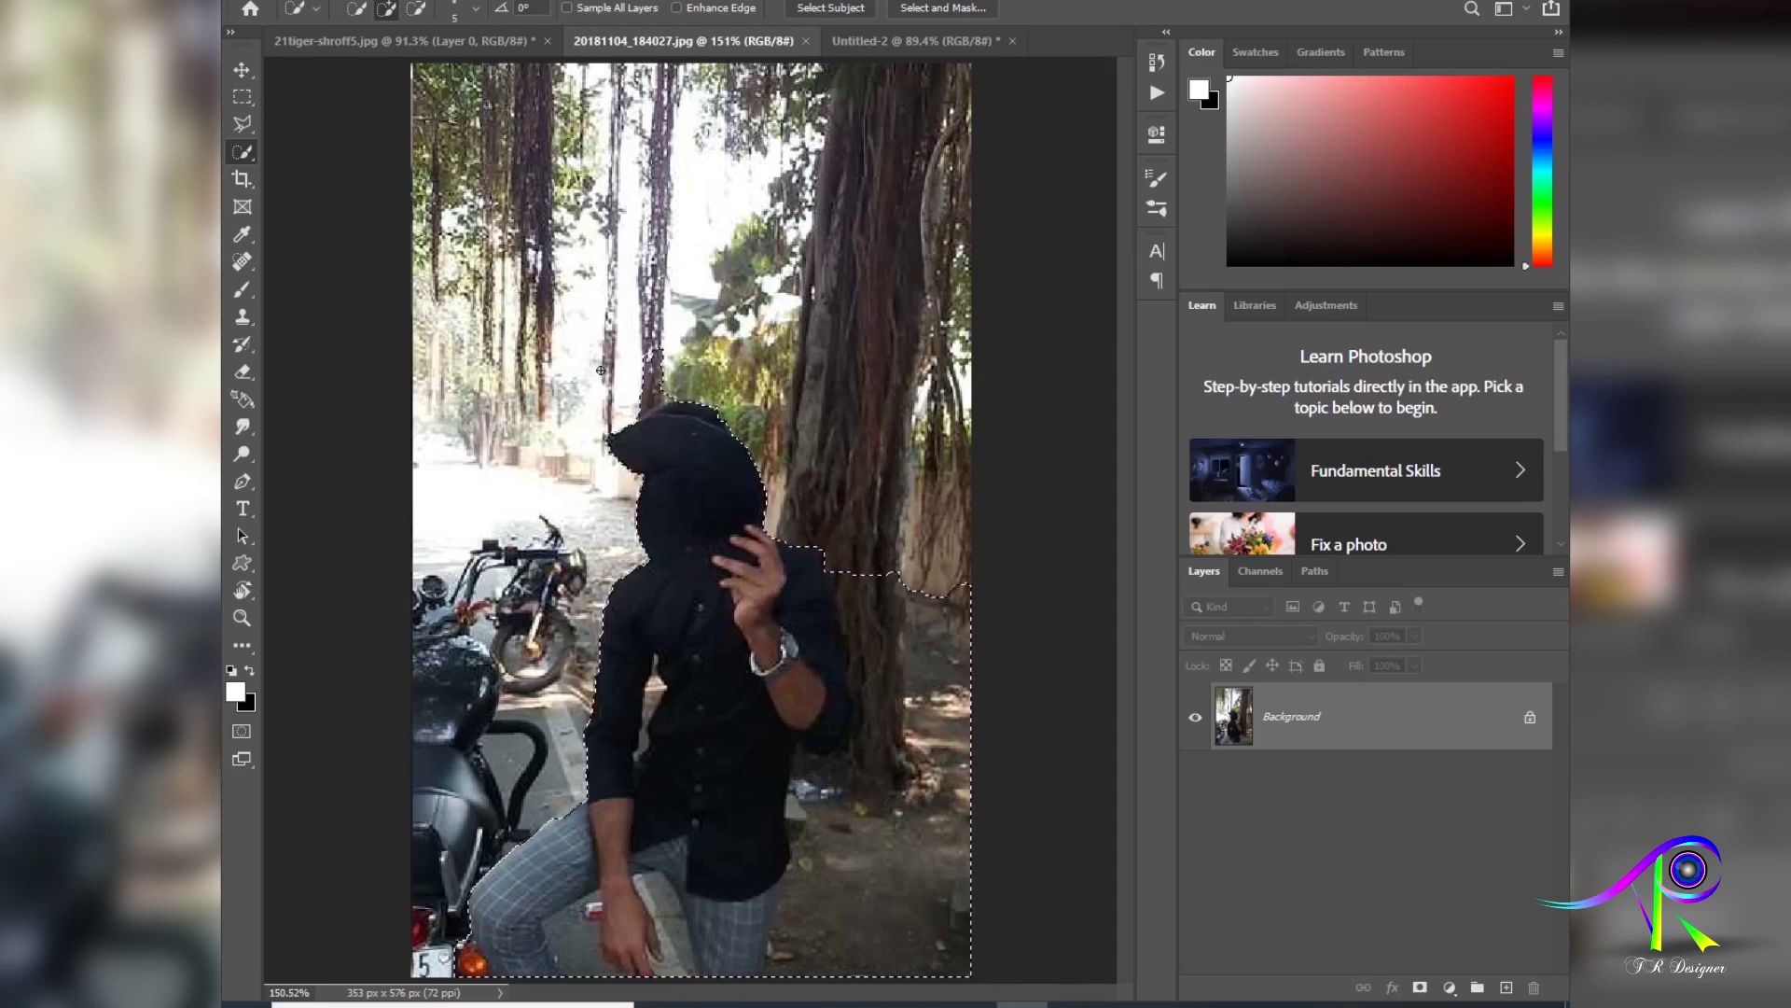
pyautogui.hotkey('ctrl', 'd')
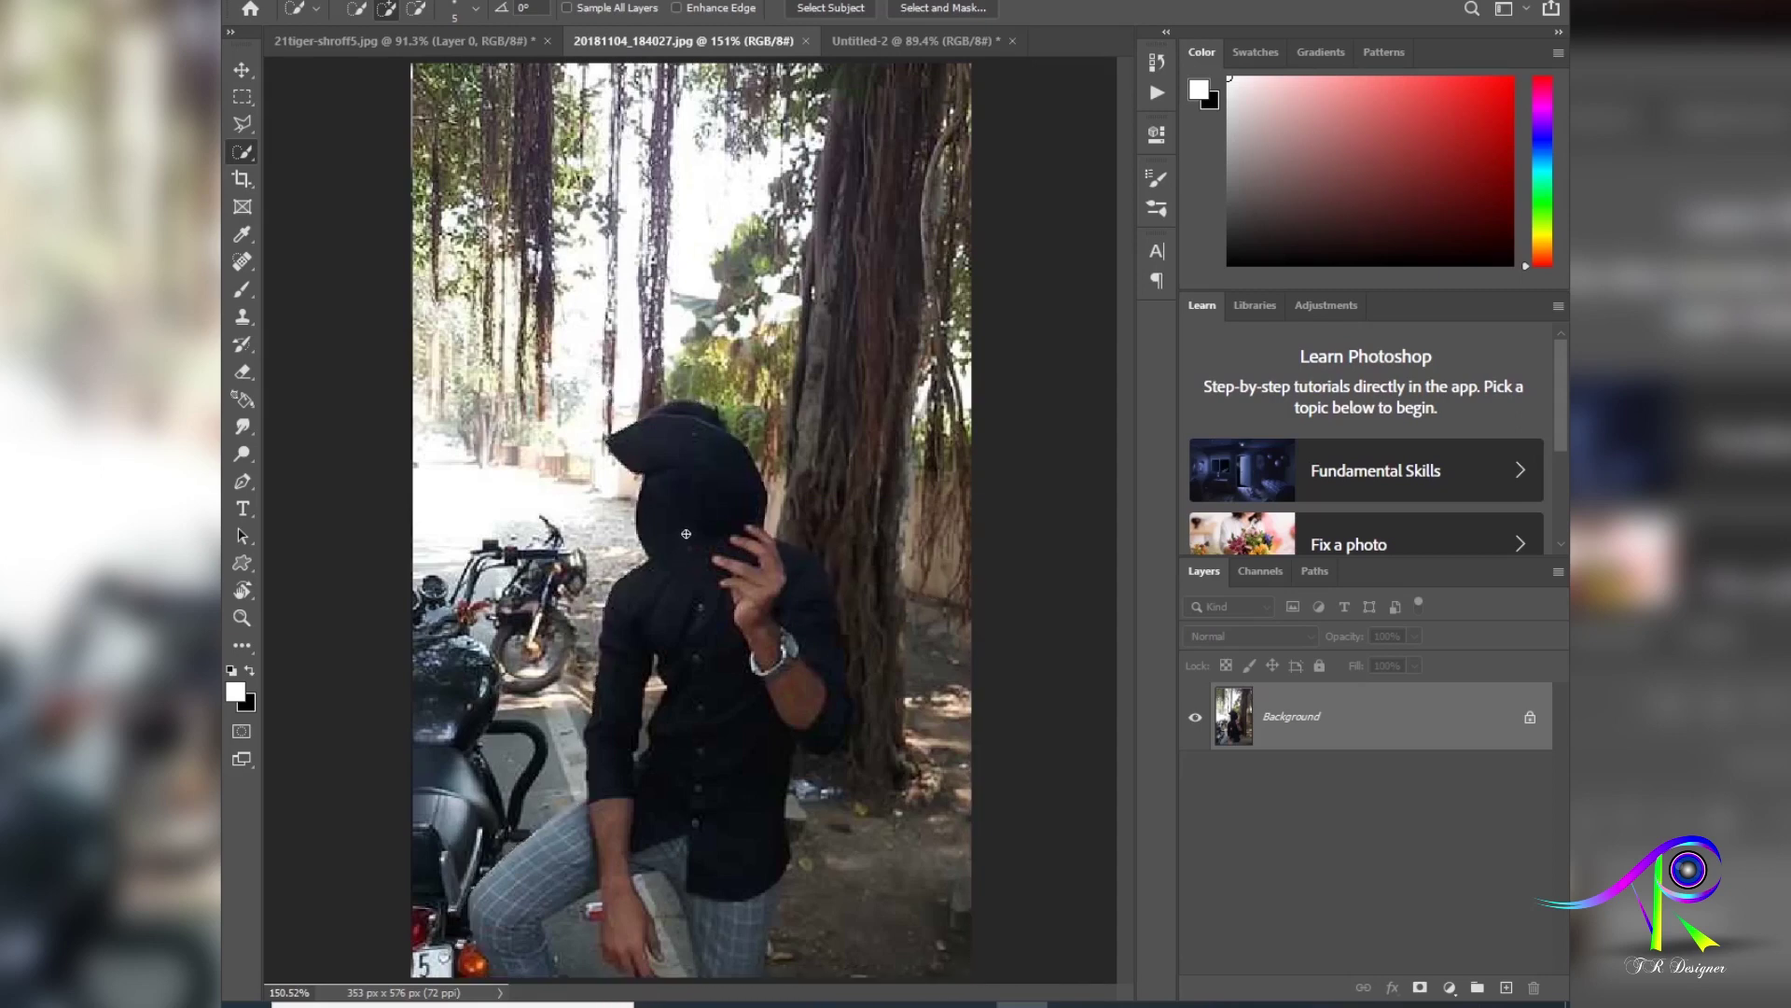
# Step: Switch to the Untitled-2 document with the Move tool active and fit the whole image in view
pyautogui.click(241, 126)
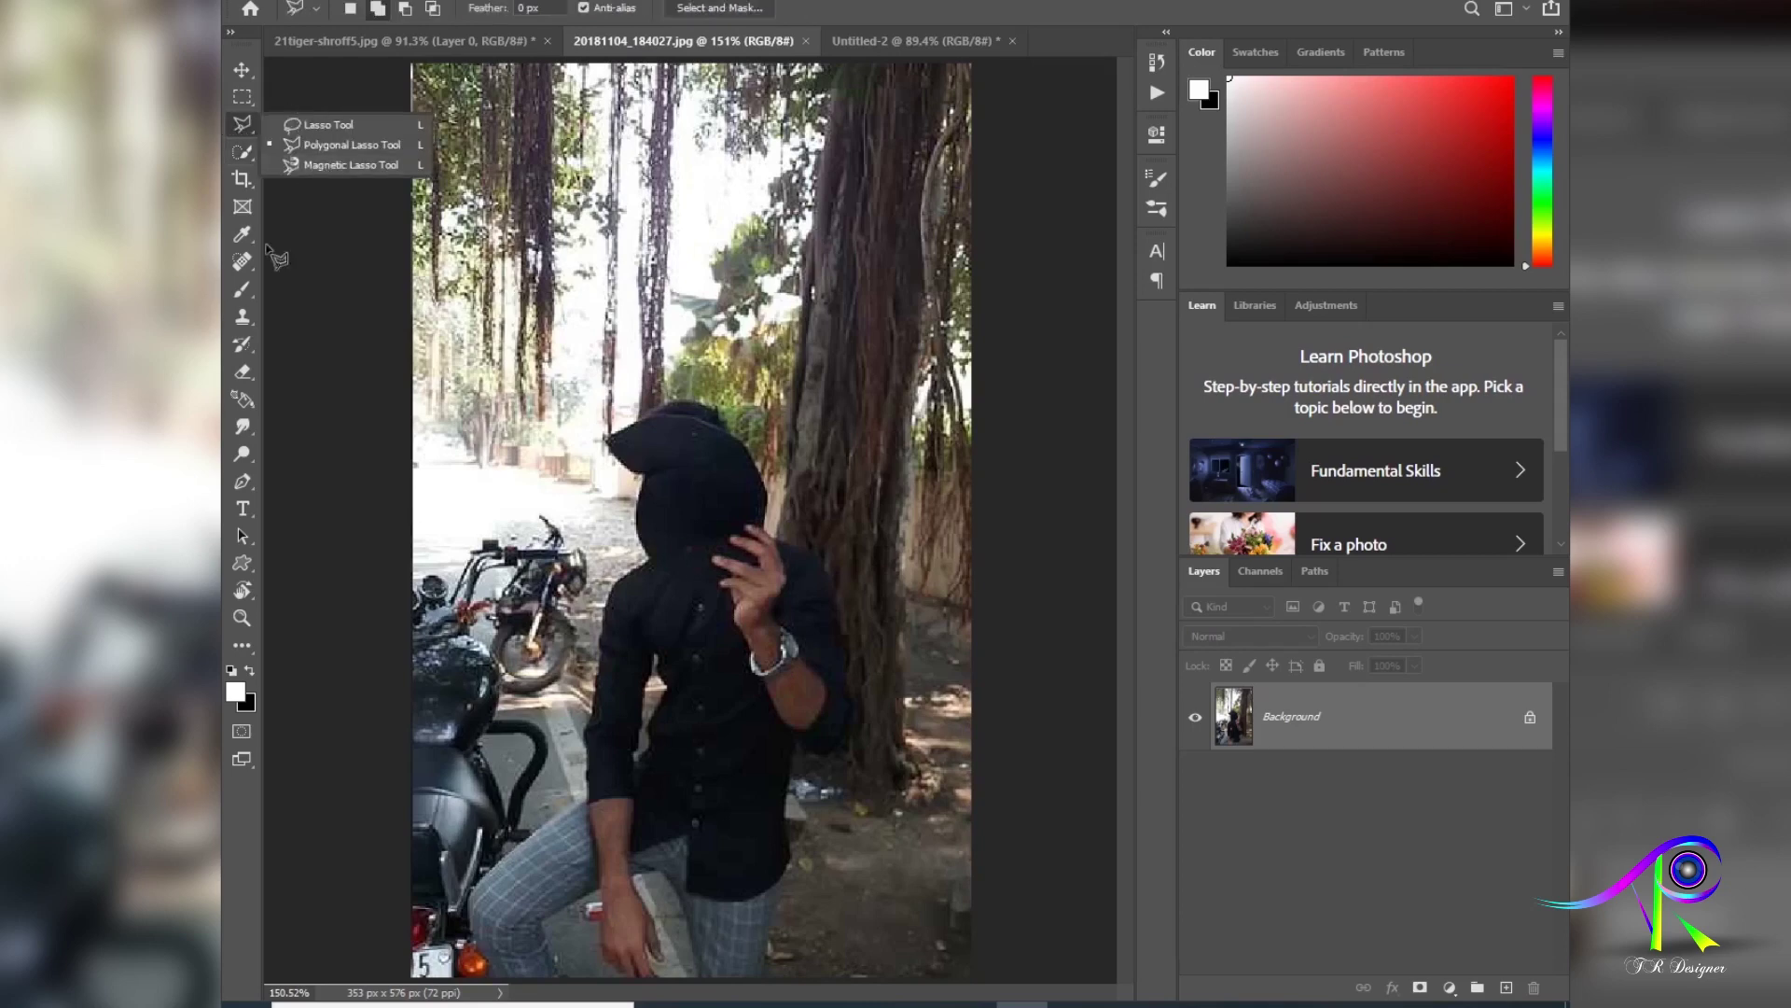
pyautogui.click(243, 481)
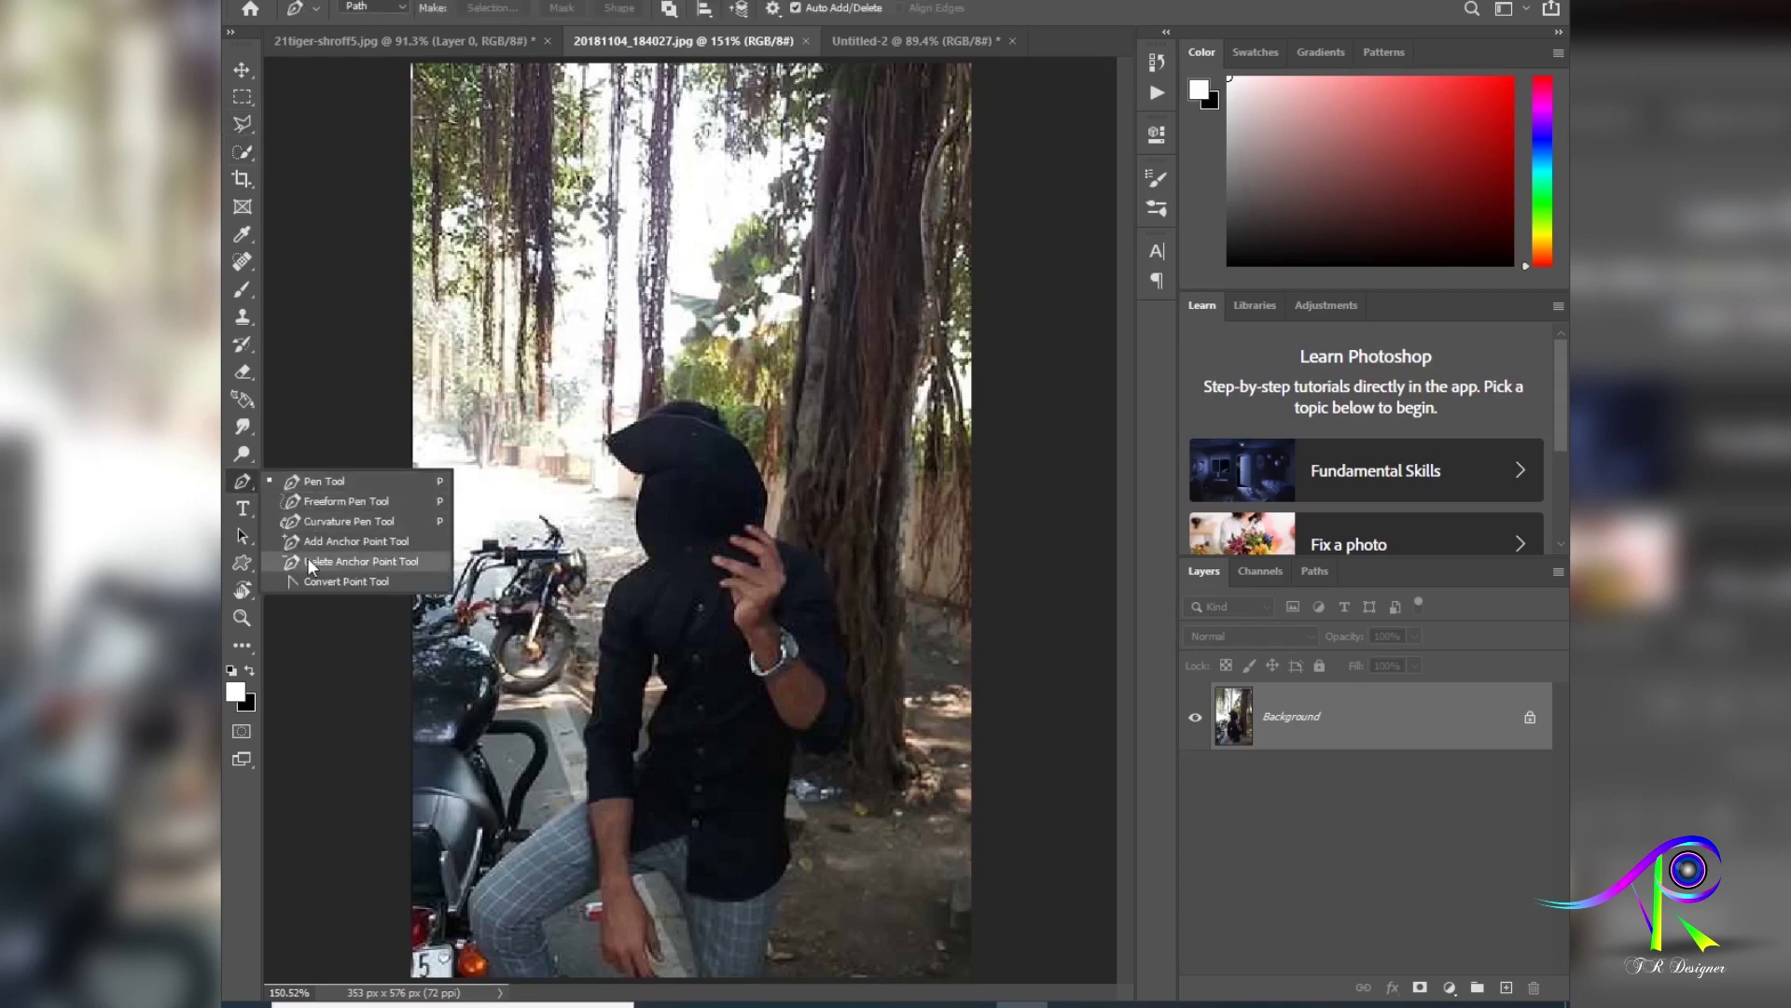
pyautogui.click(241, 70)
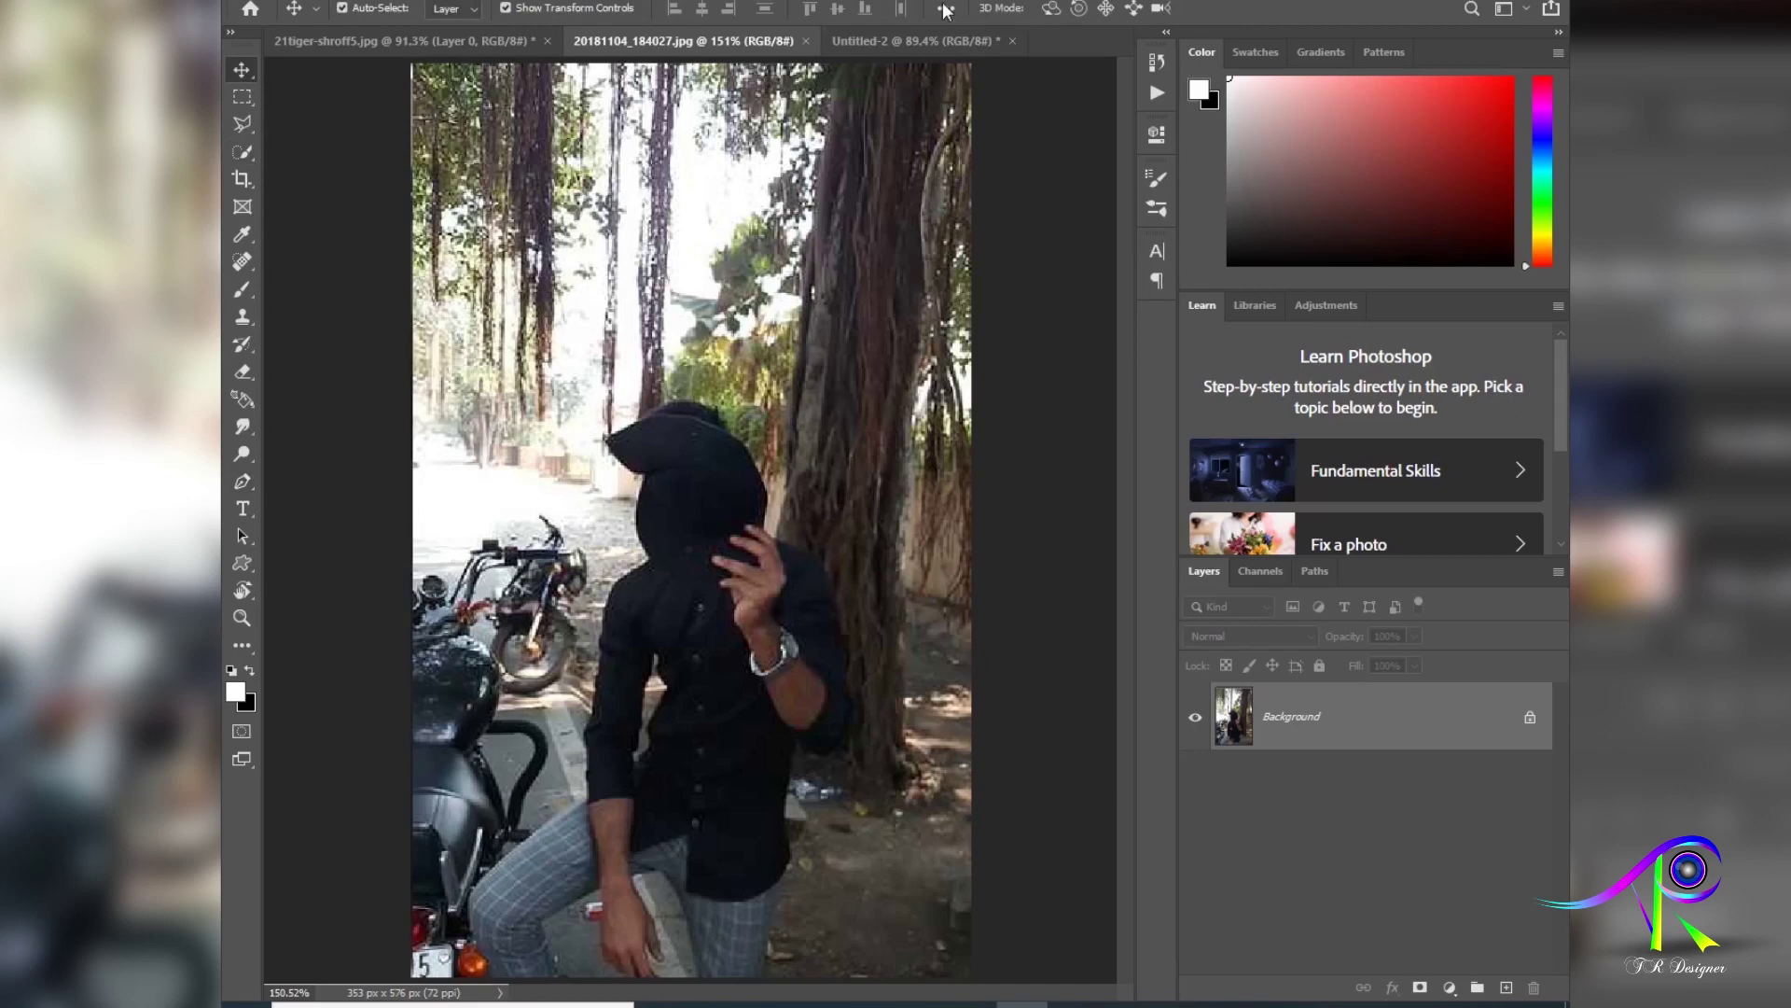
pyautogui.click(886, 41)
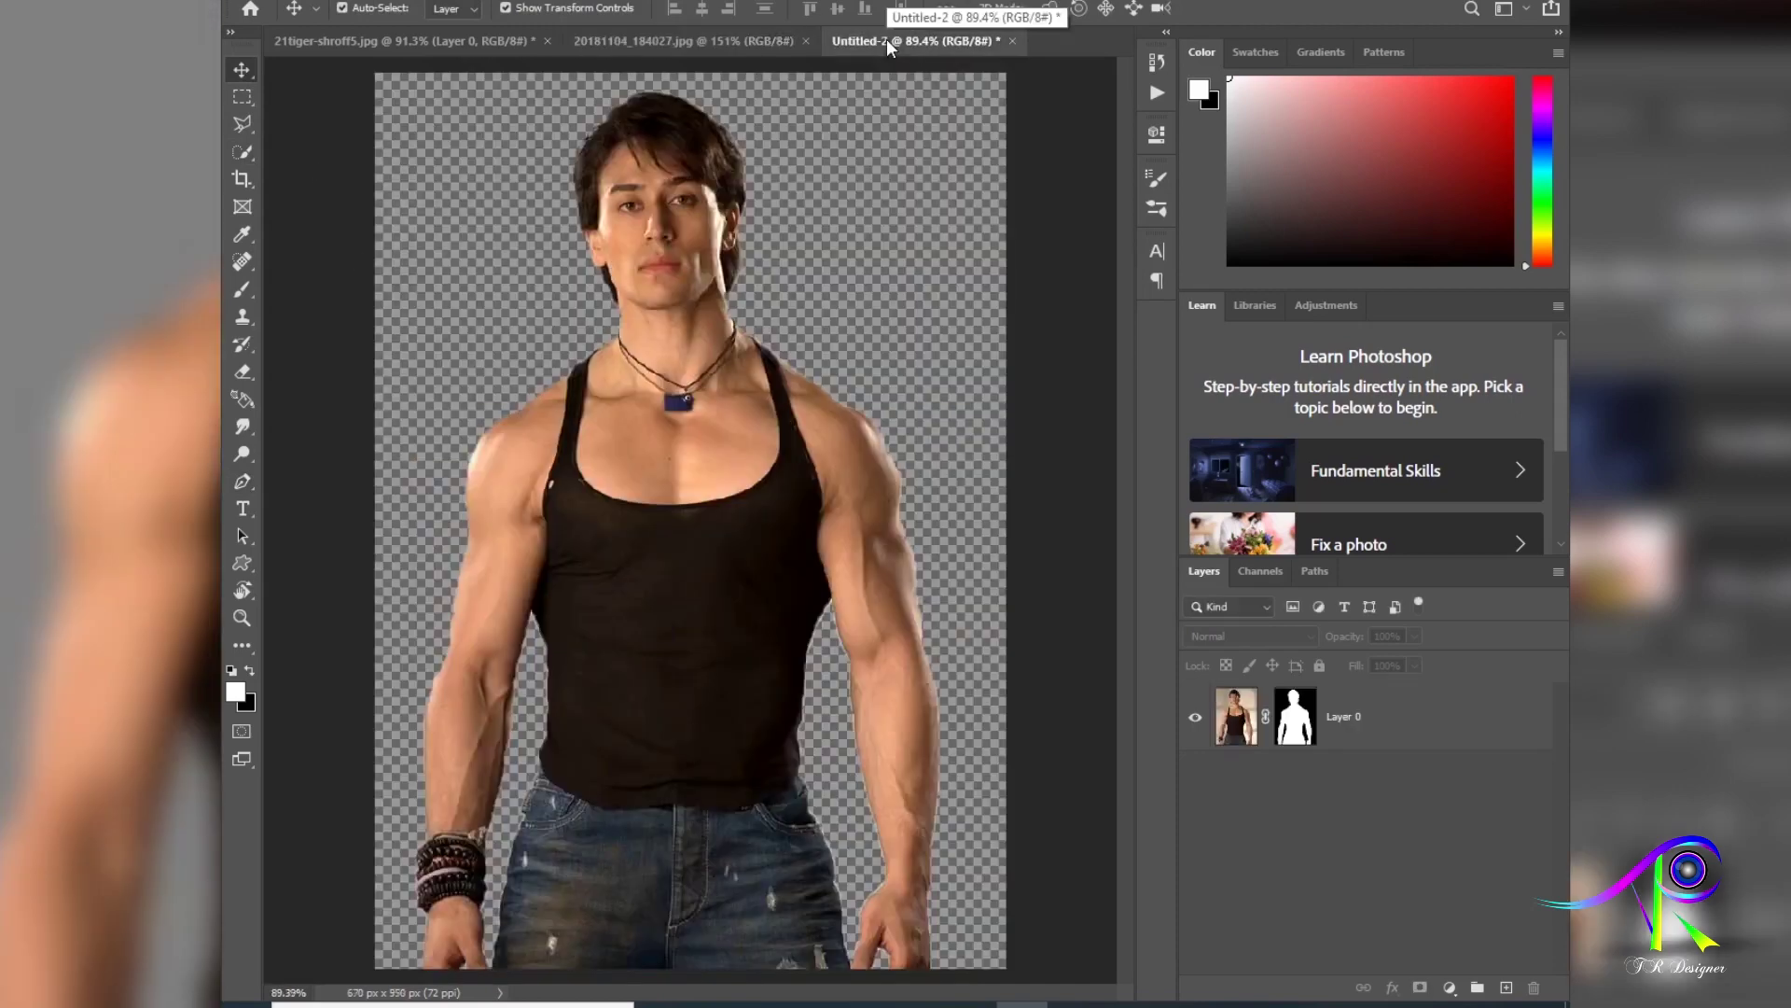
pyautogui.hotkey('ctrl', '0')
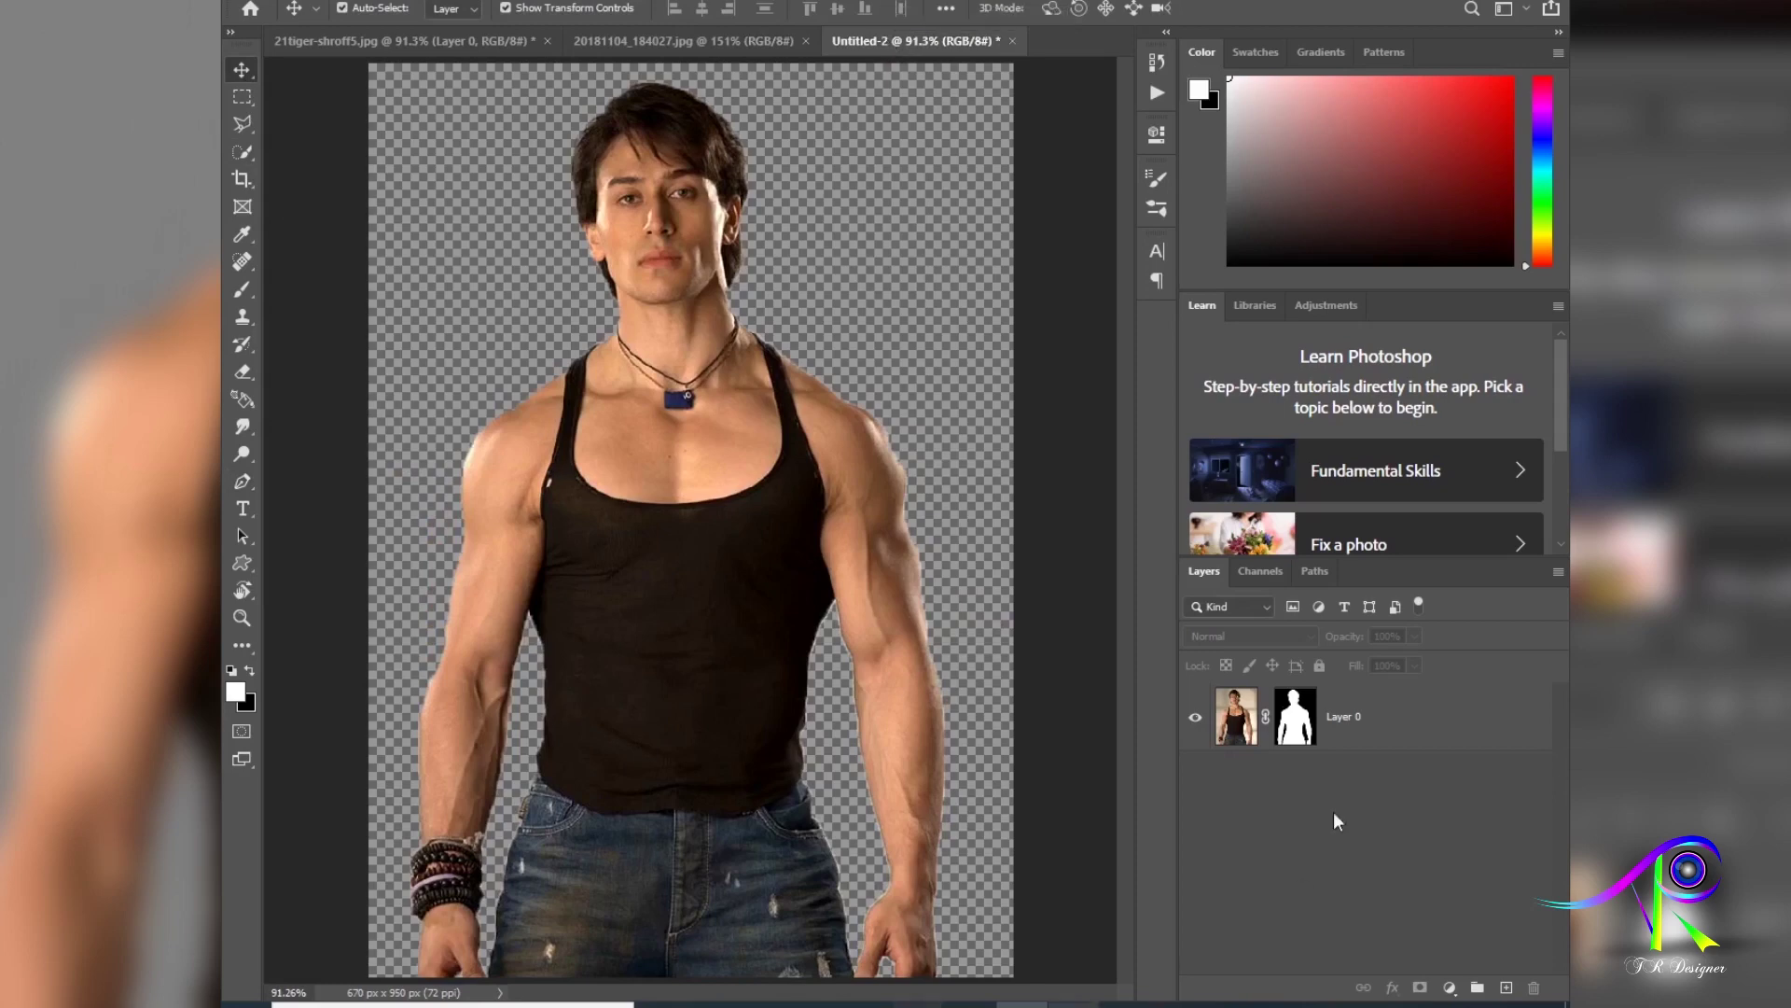
pyautogui.click(1302, 723)
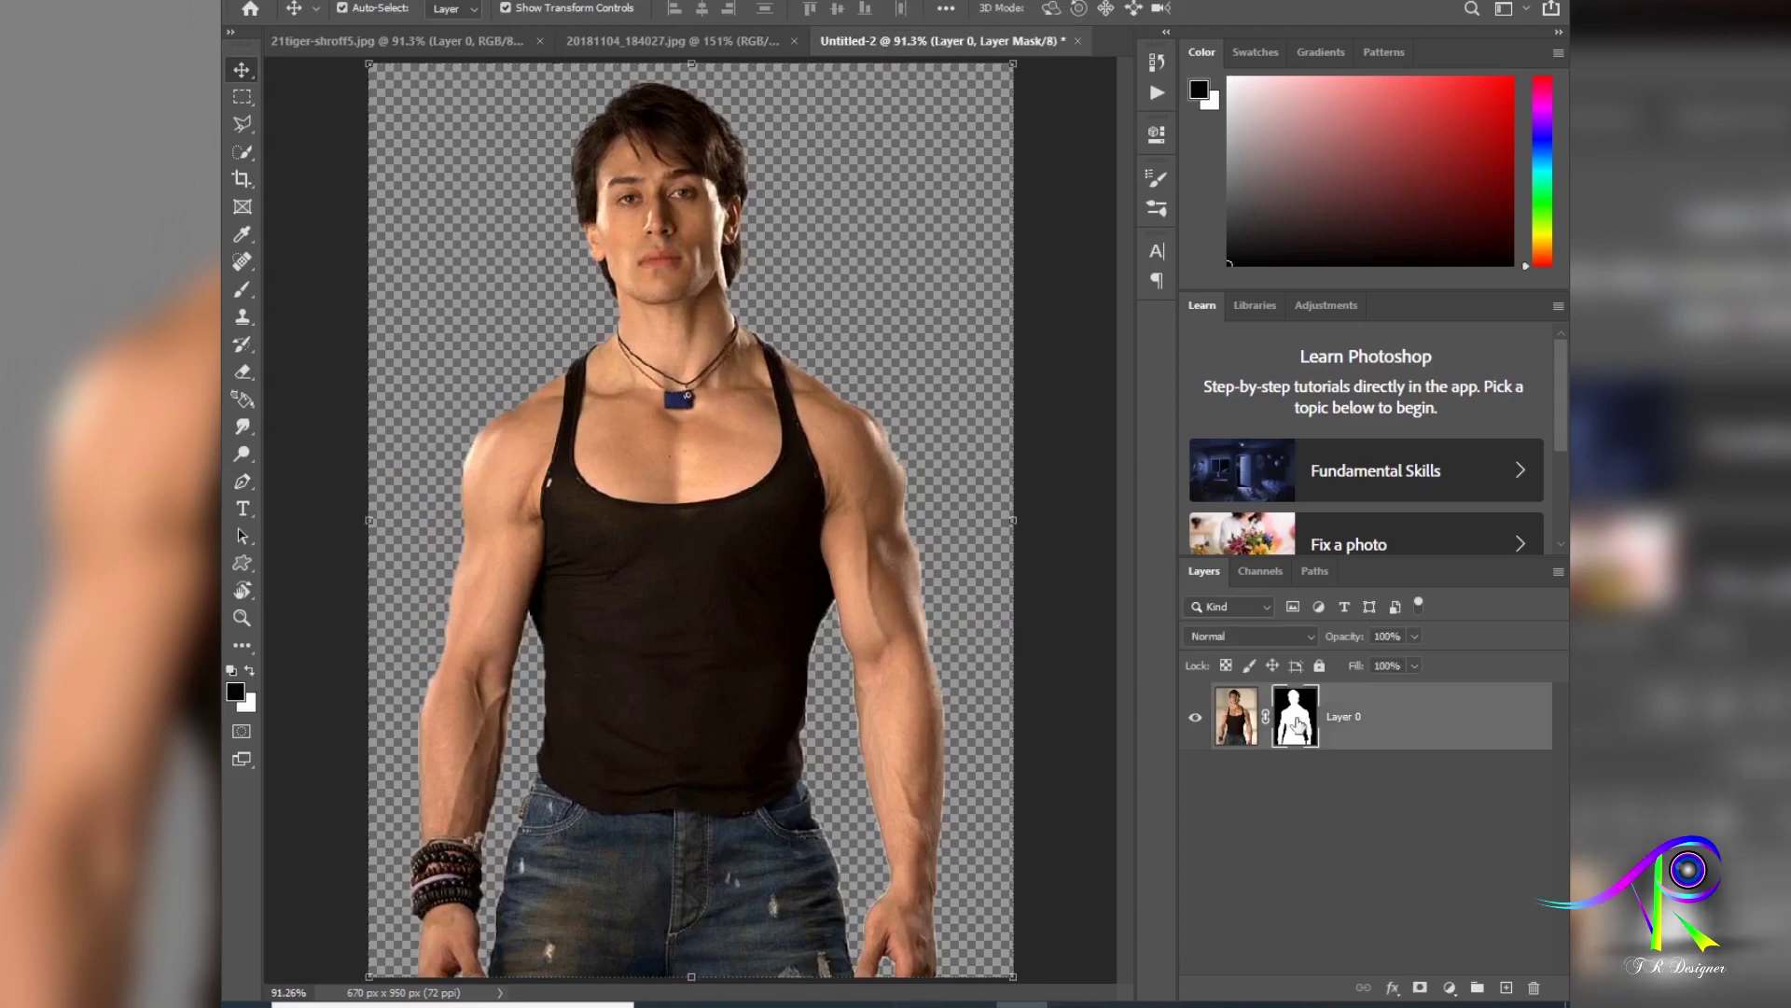
pyautogui.click(1542, 992)
pyautogui.click(793, 355)
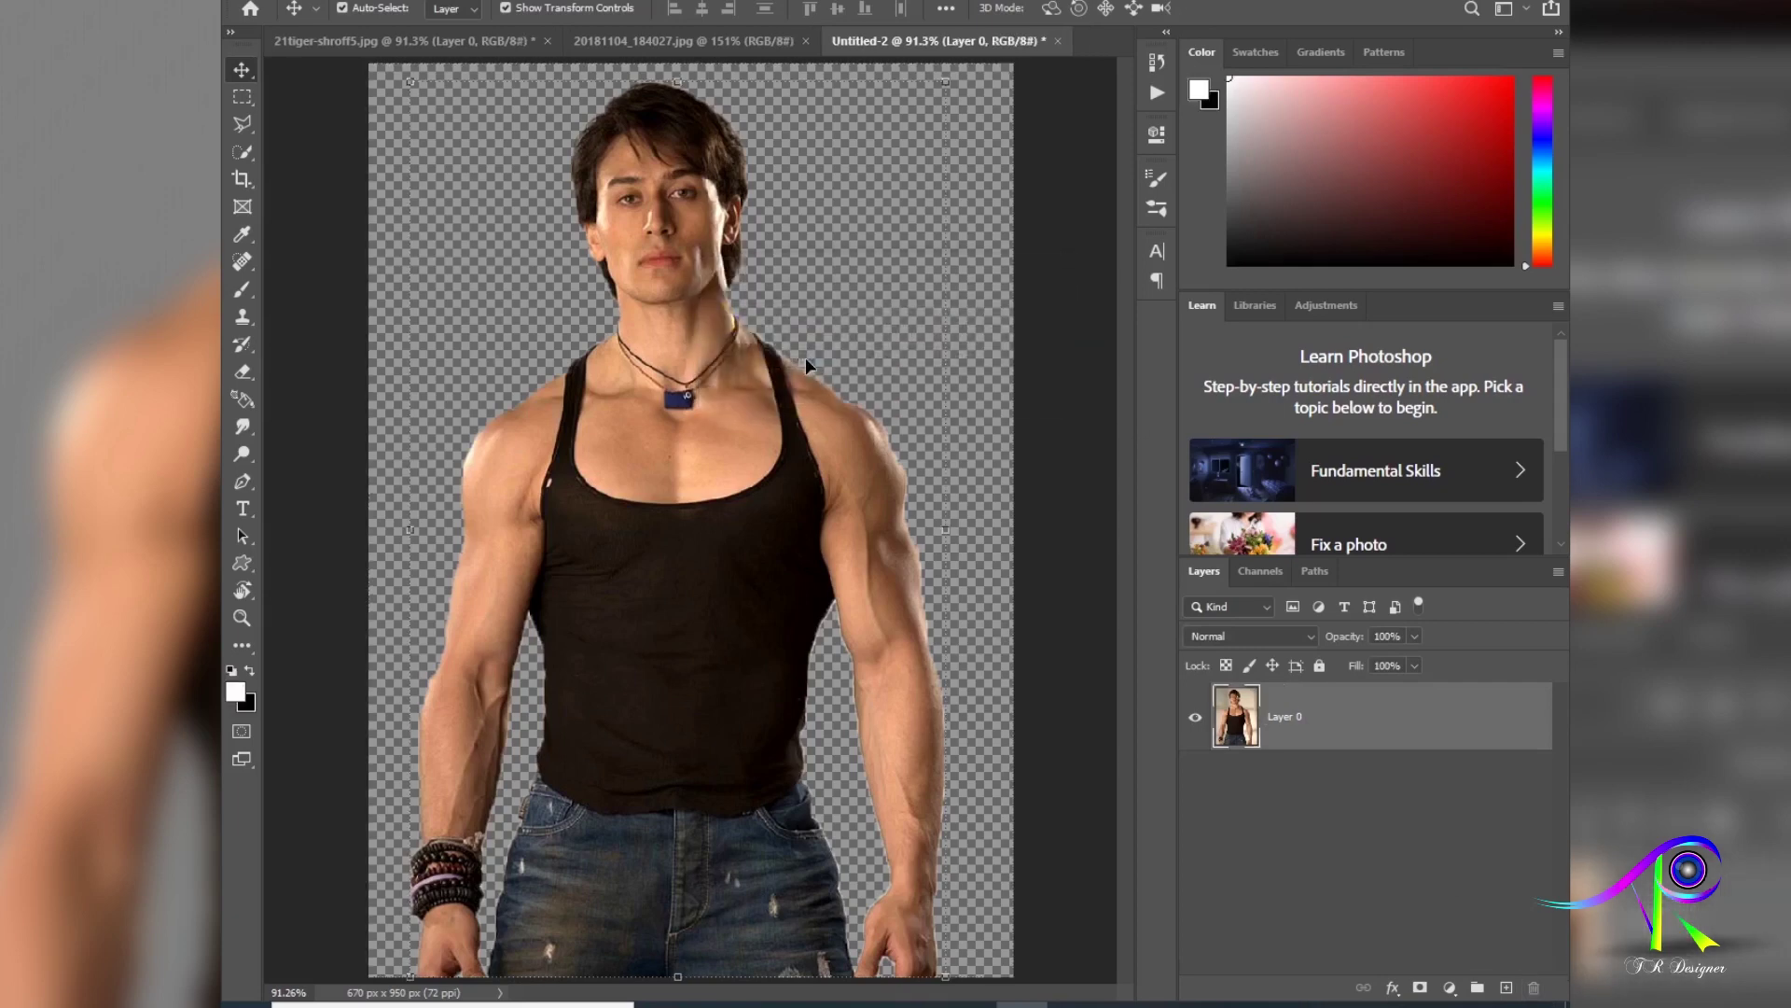
pyautogui.hotkey('ctrl', 'z')
# Step: Delete Layer 0's layer mask without applying it and select the man automatically with Select Subject
pyautogui.rightClick(1302, 732)
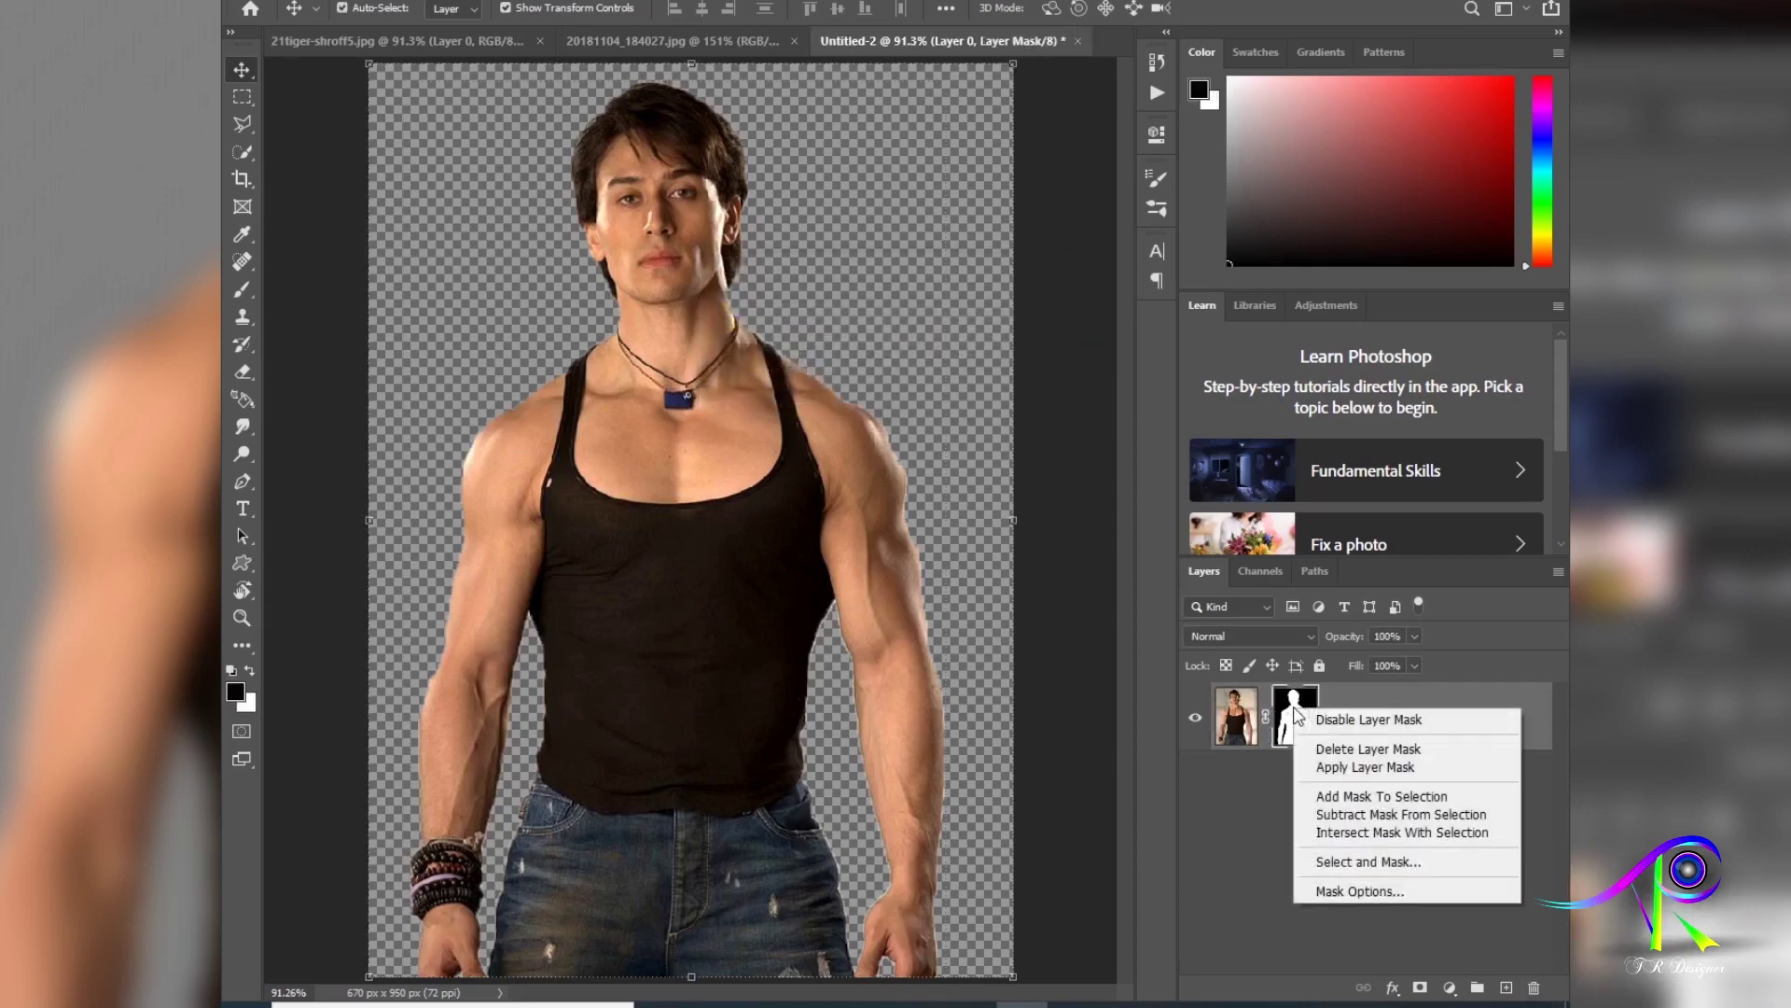
pyautogui.click(1317, 750)
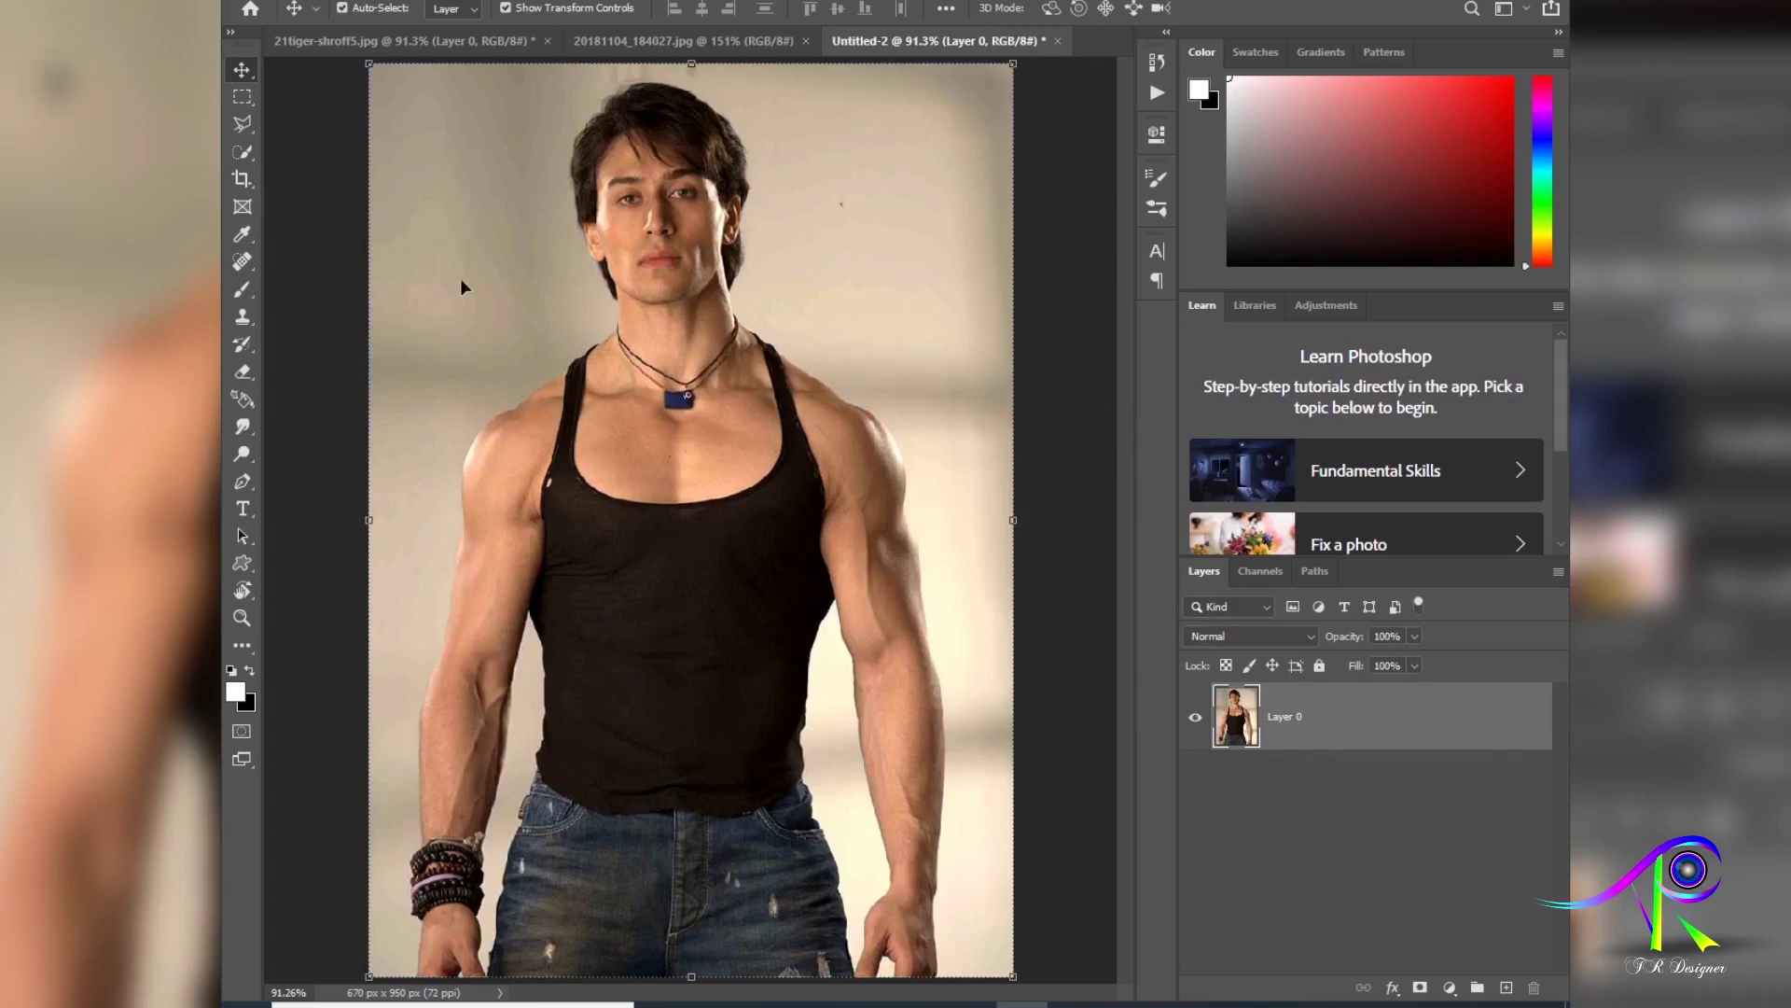
pyautogui.click(231, 150)
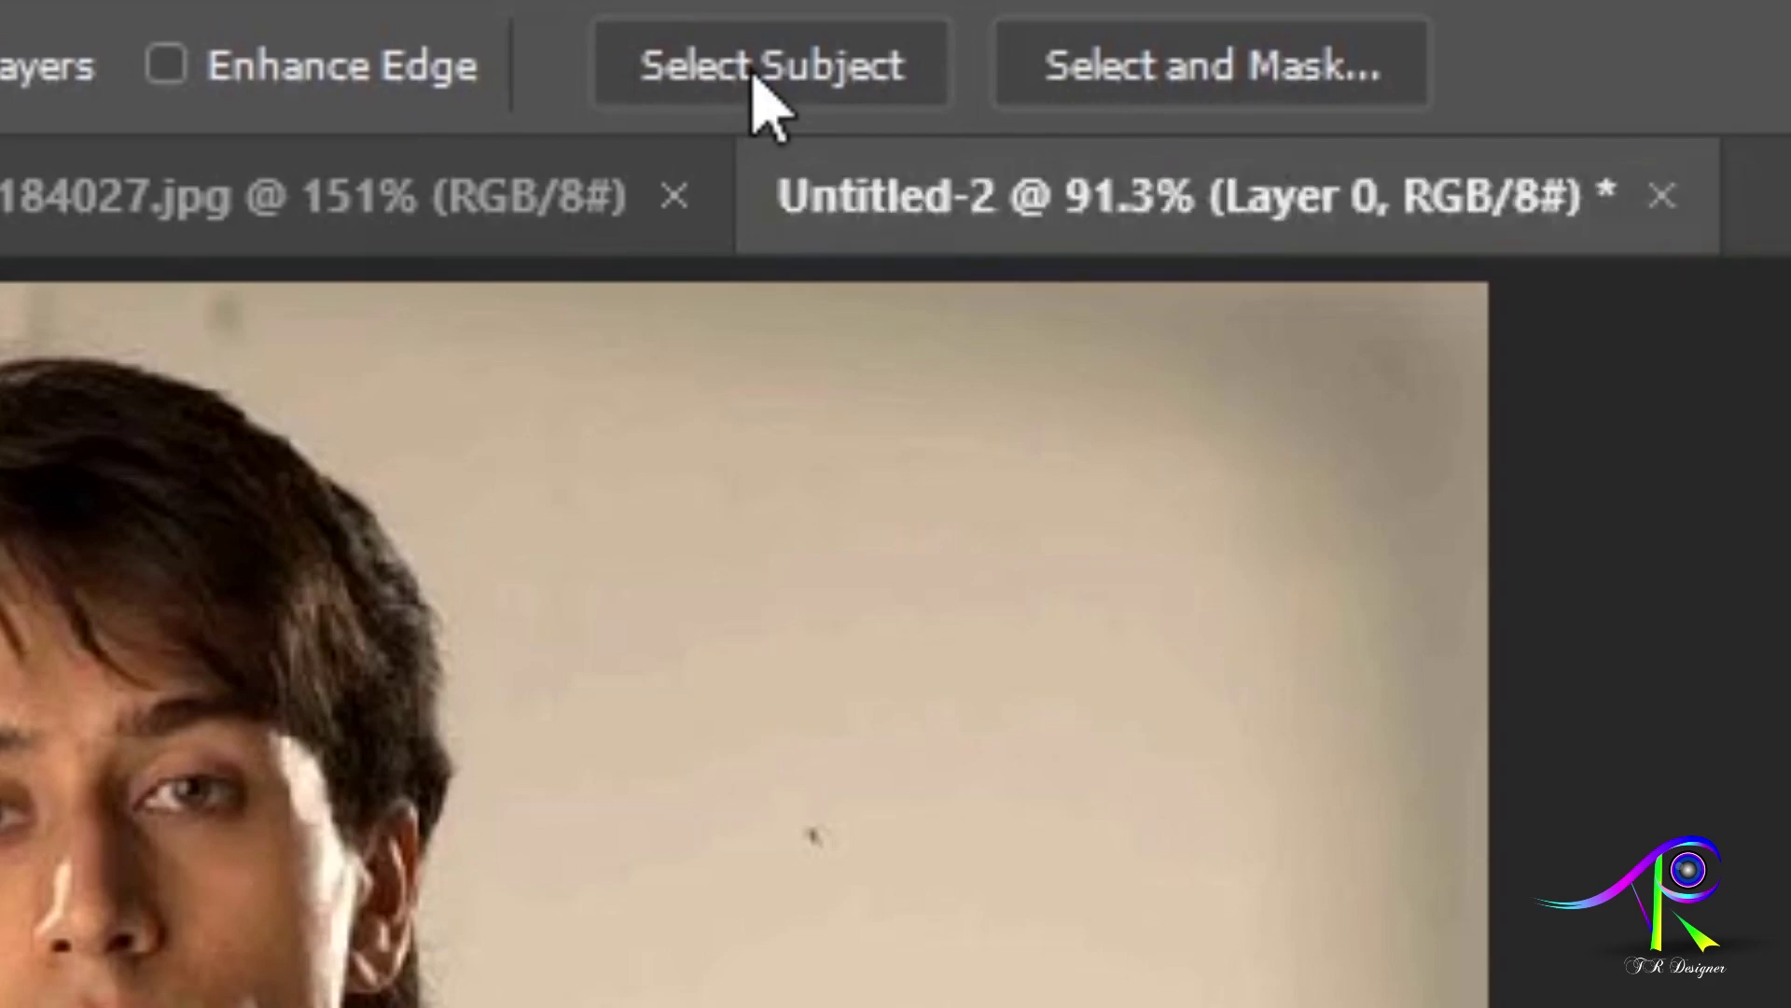
pyautogui.click(754, 76)
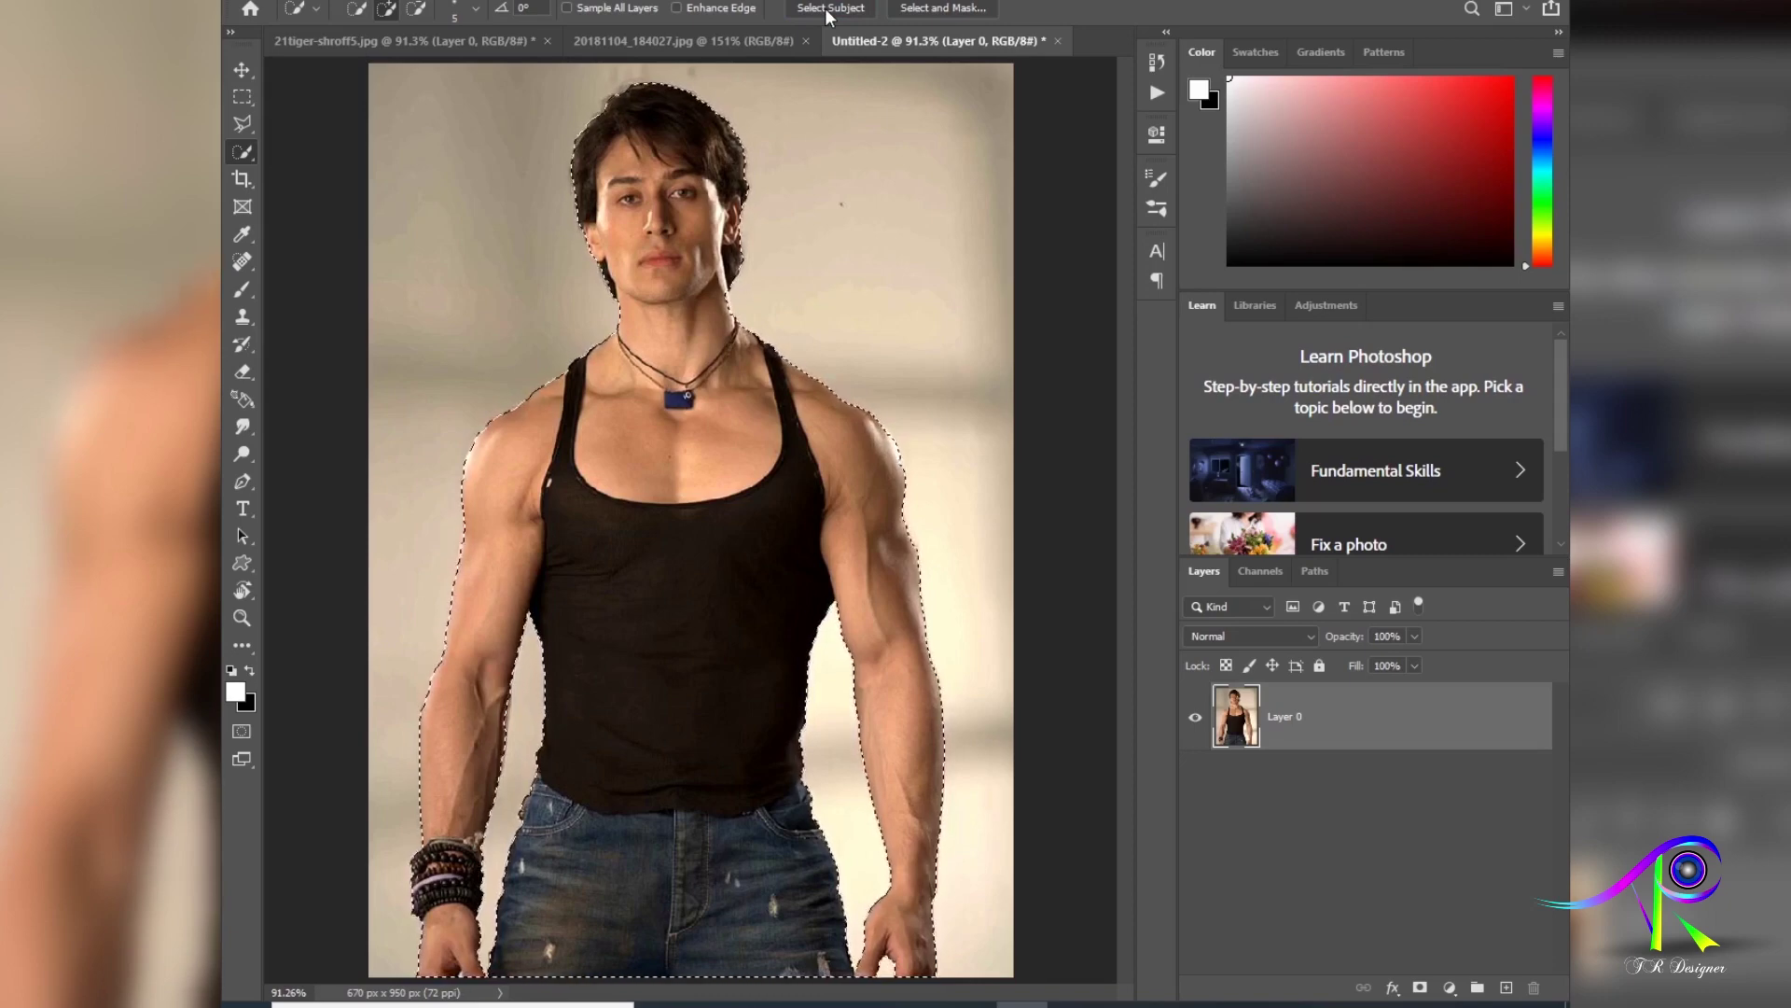
# Step: Examine the subject selection's edge at 300% along the bracelet arm, jeans, face, neck and shoulder
pyautogui.hotkey('ctrl', '+')
pyautogui.hotkey('ctrl', '+')
pyautogui.hotkey('ctrl', '+')
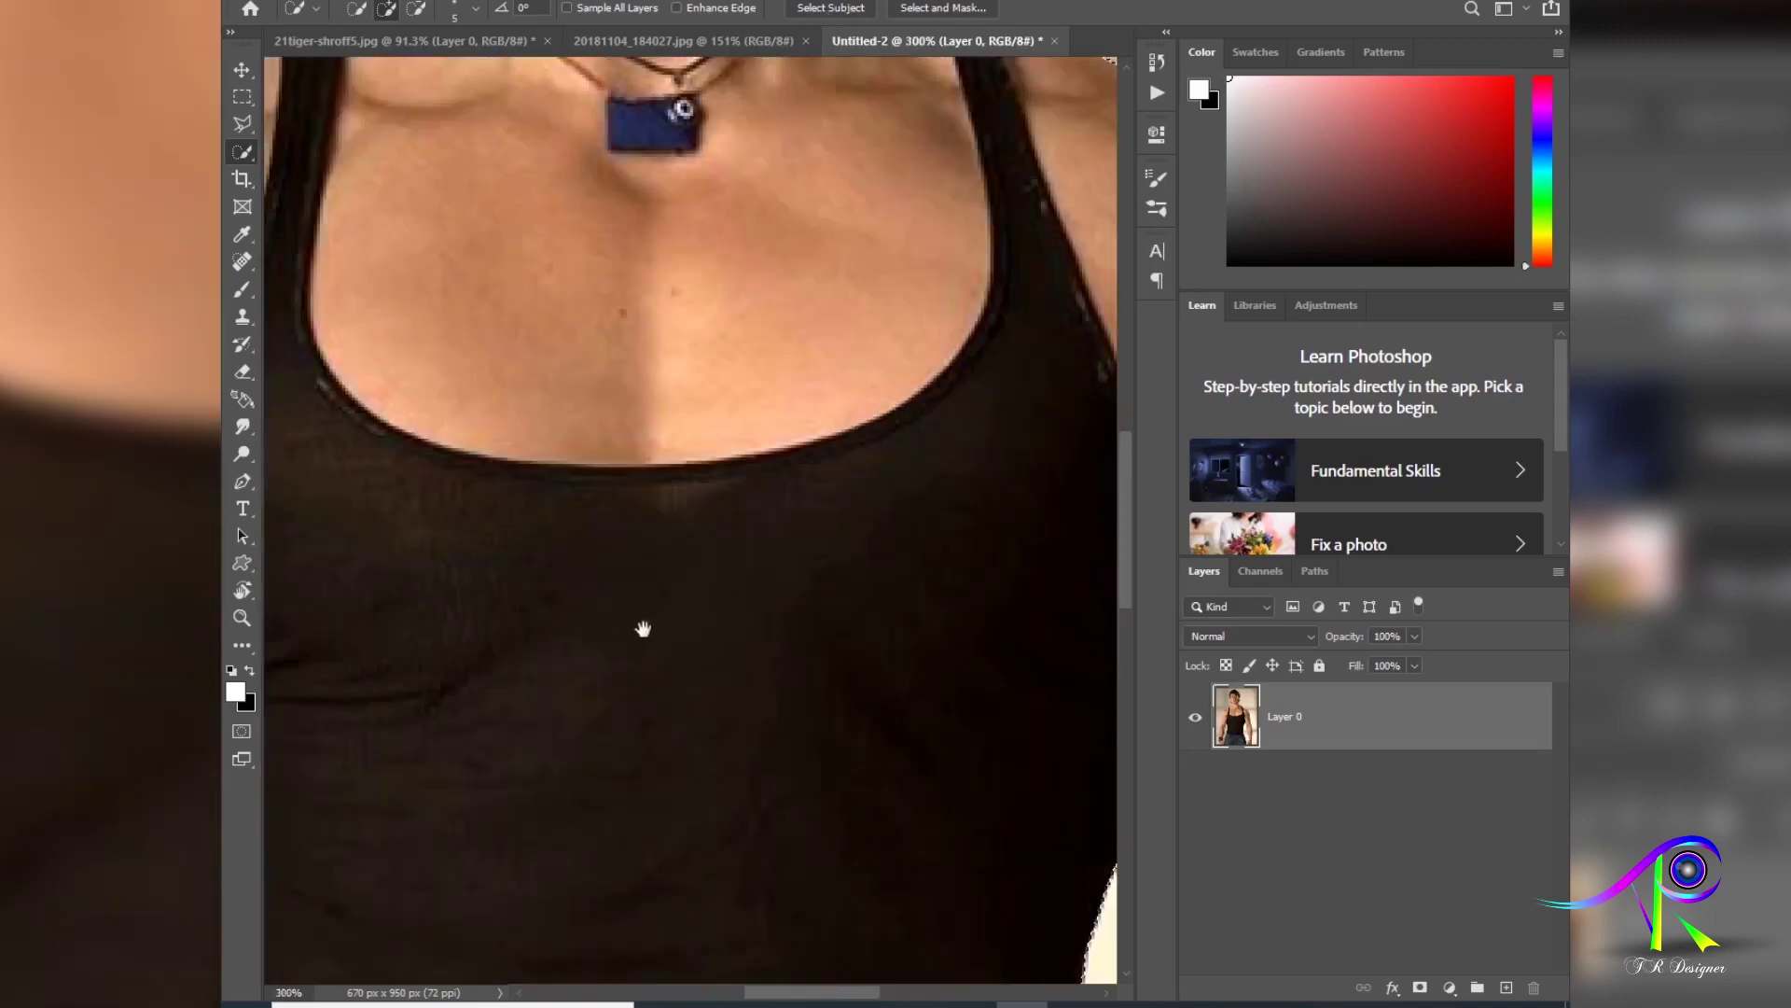
pyautogui.scroll(-10, 640, 628)
pyautogui.hscroll(-3, 659, 591)
pyautogui.scroll(-5, 626, 756)
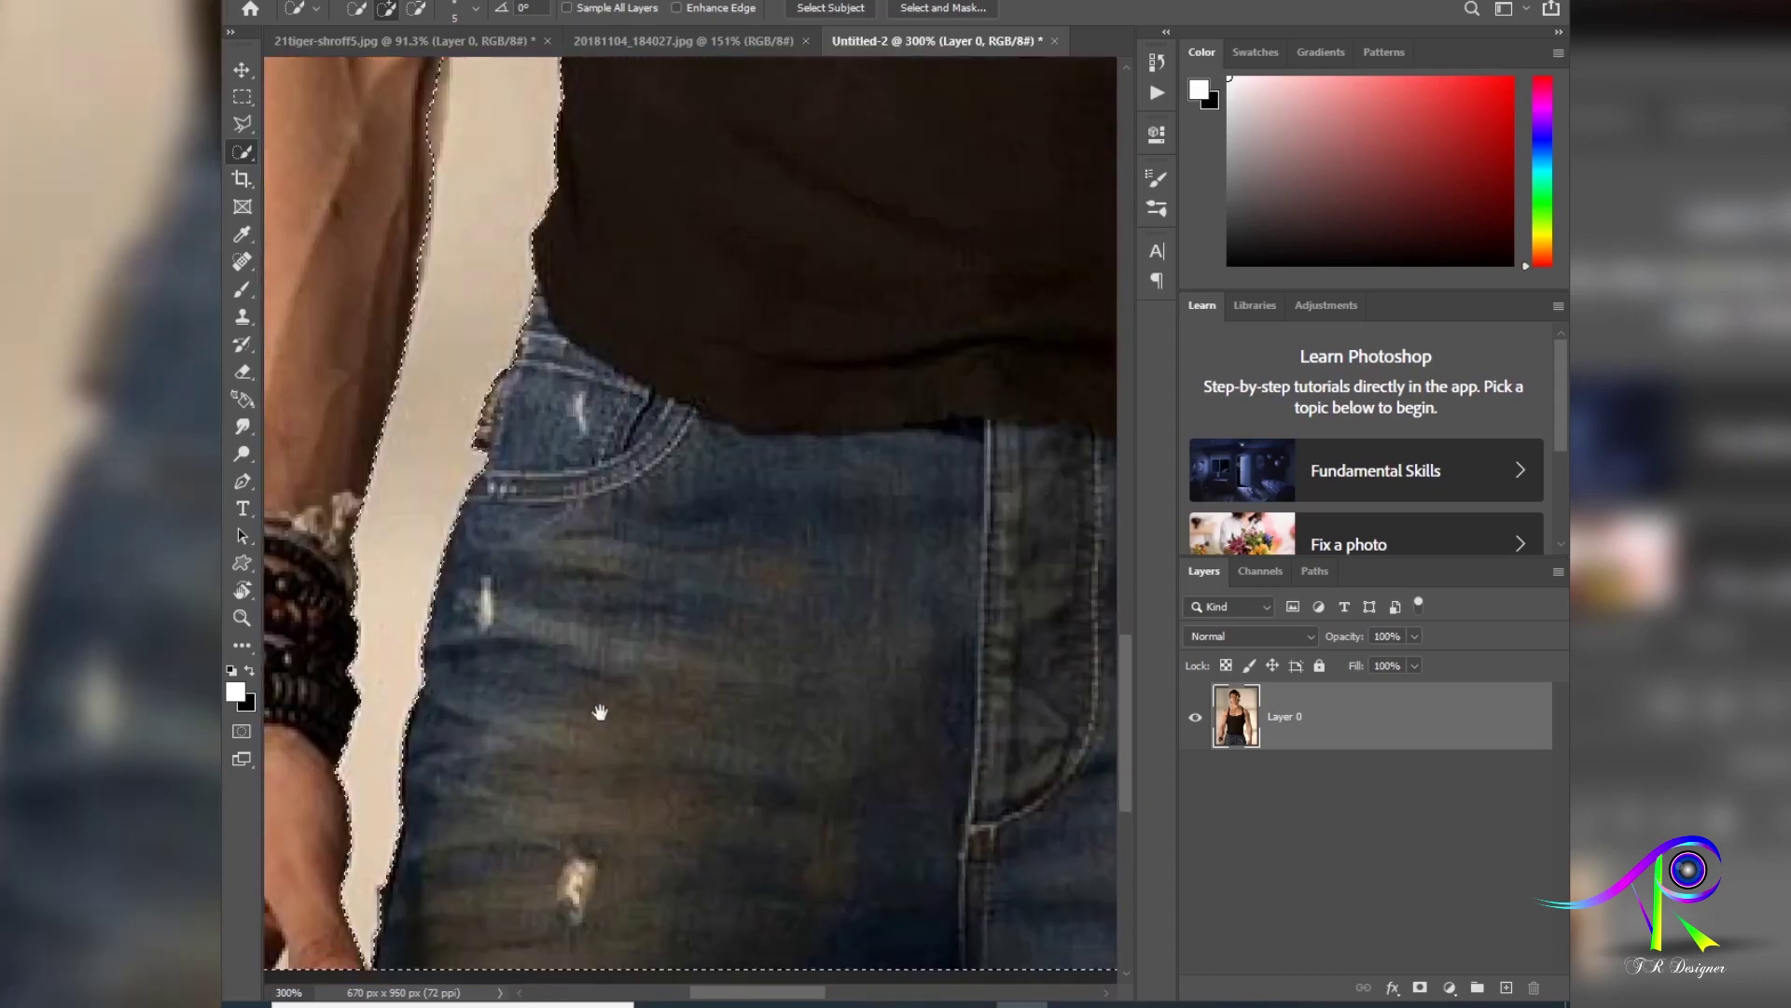
pyautogui.hscroll(-2, 600, 619)
pyautogui.moveTo(379, 790); pyautogui.dragTo(468, 784)
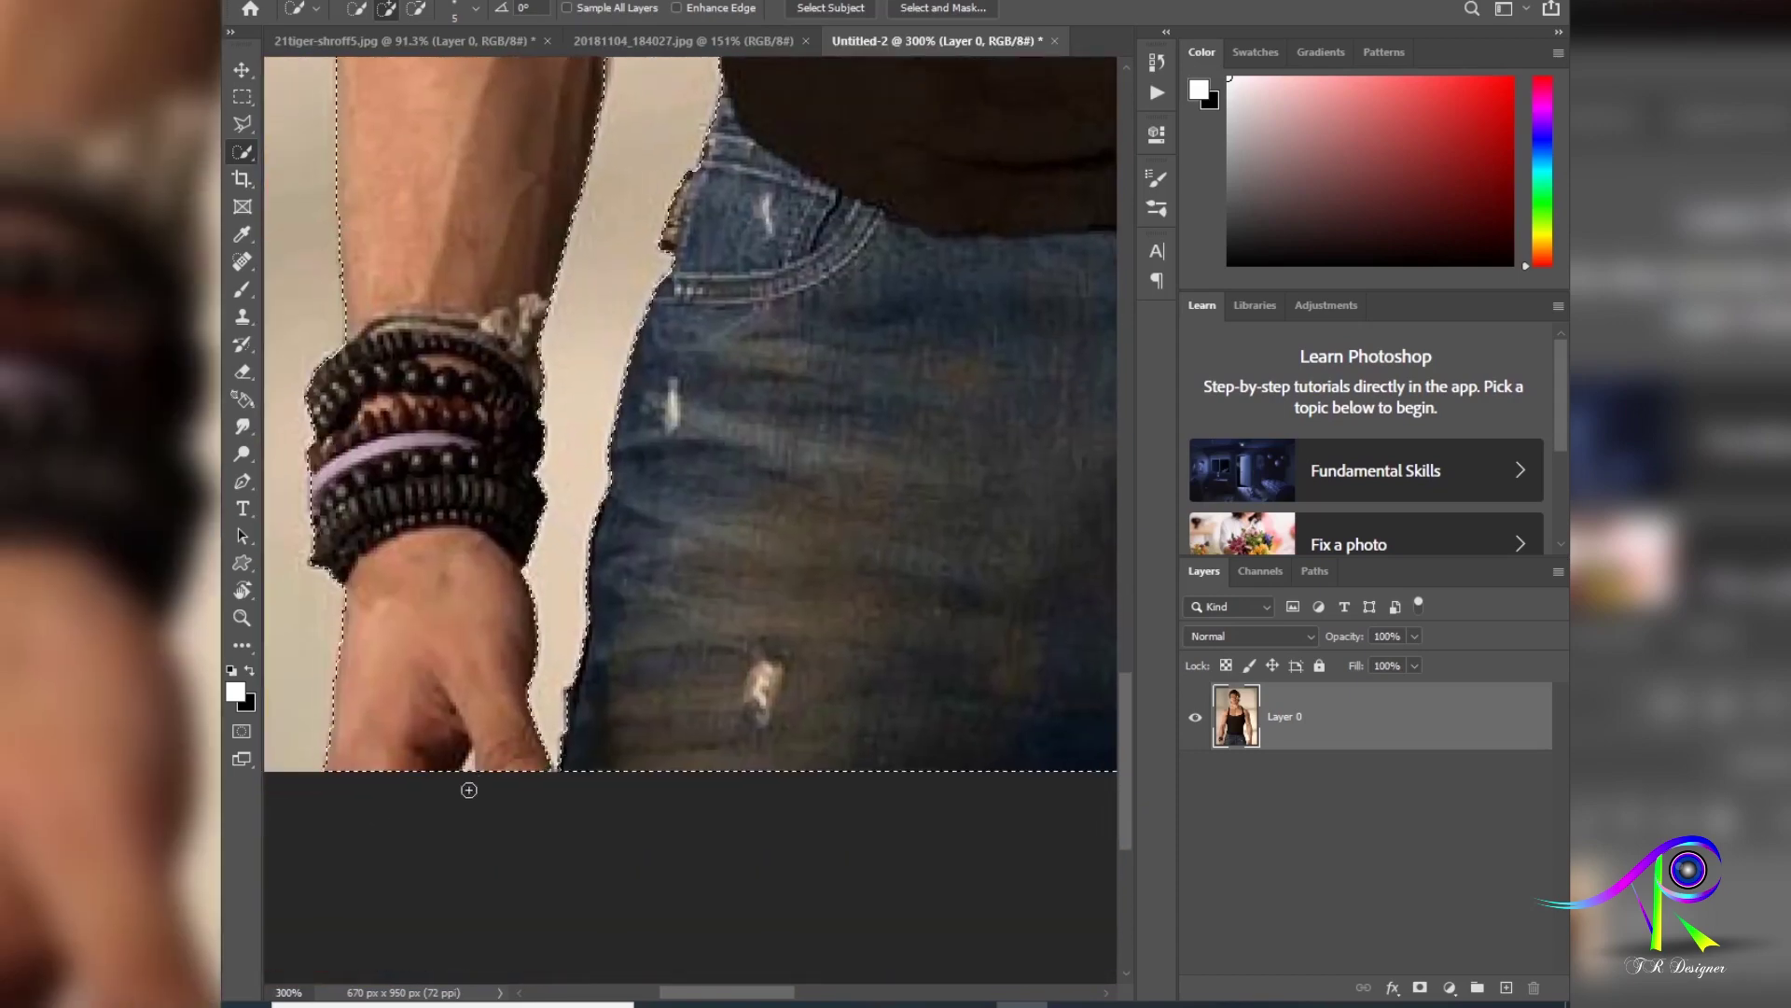
pyautogui.scroll(5, 640, 749)
pyautogui.scroll(15, 656, 788)
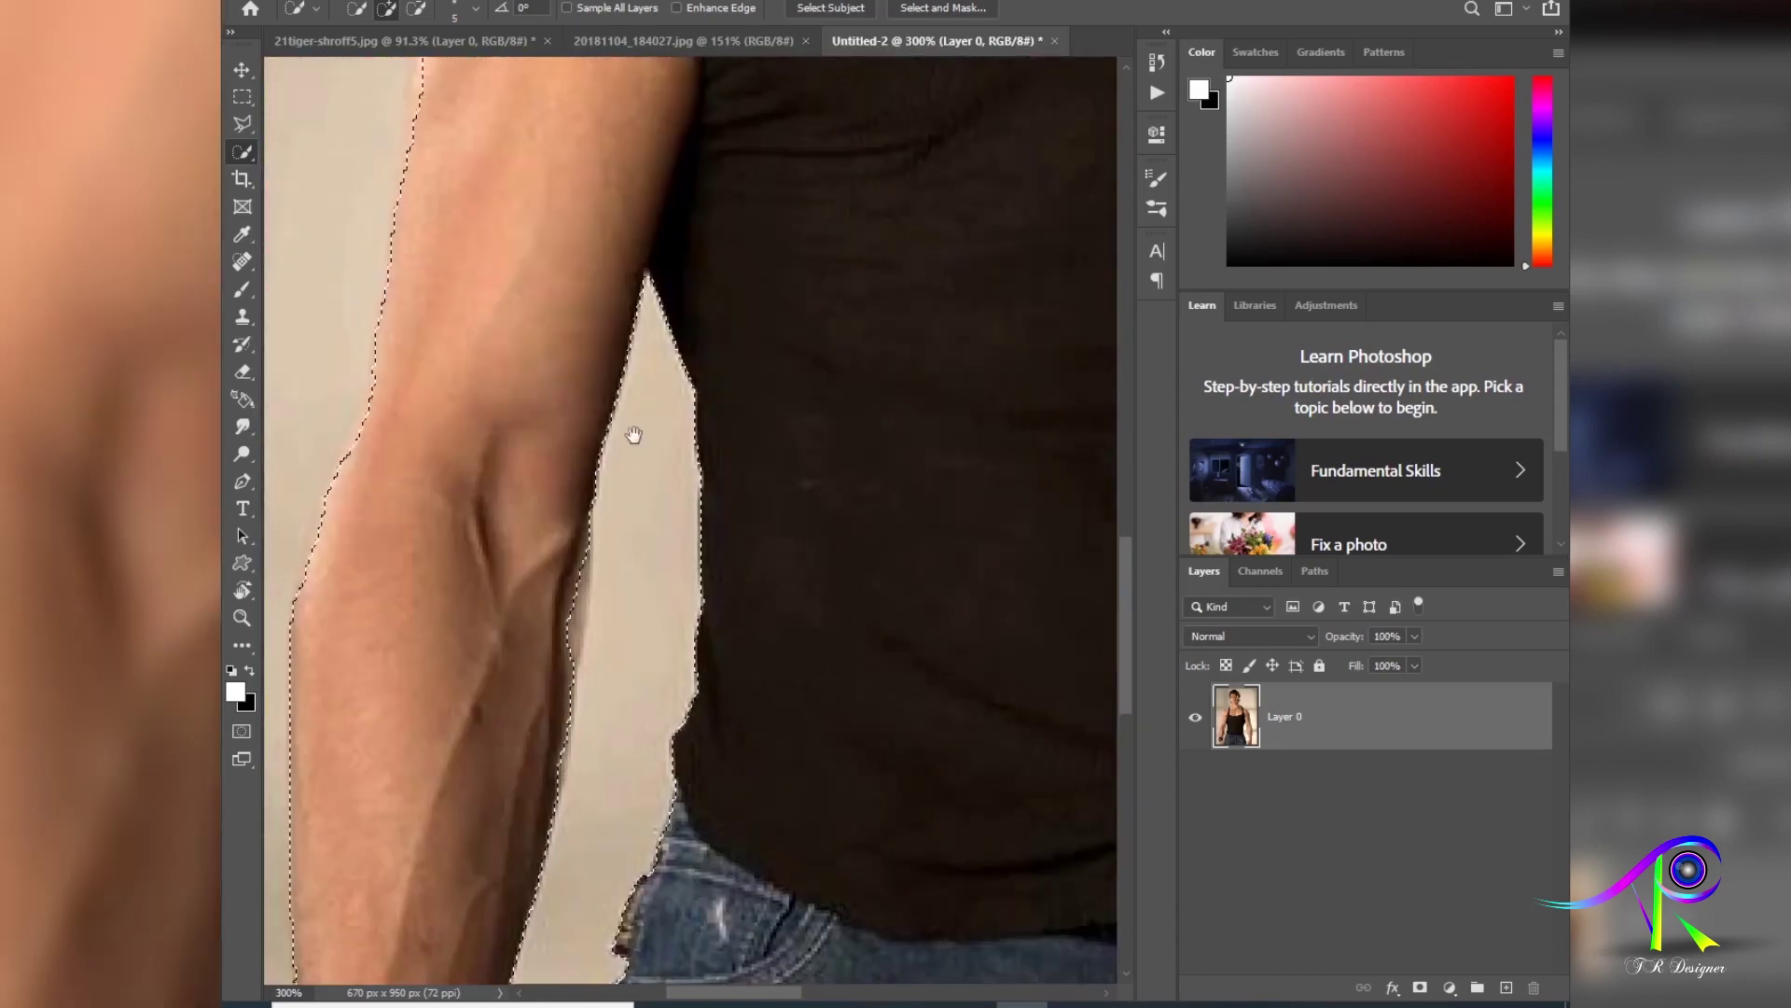
pyautogui.hscroll(2, 535, 850)
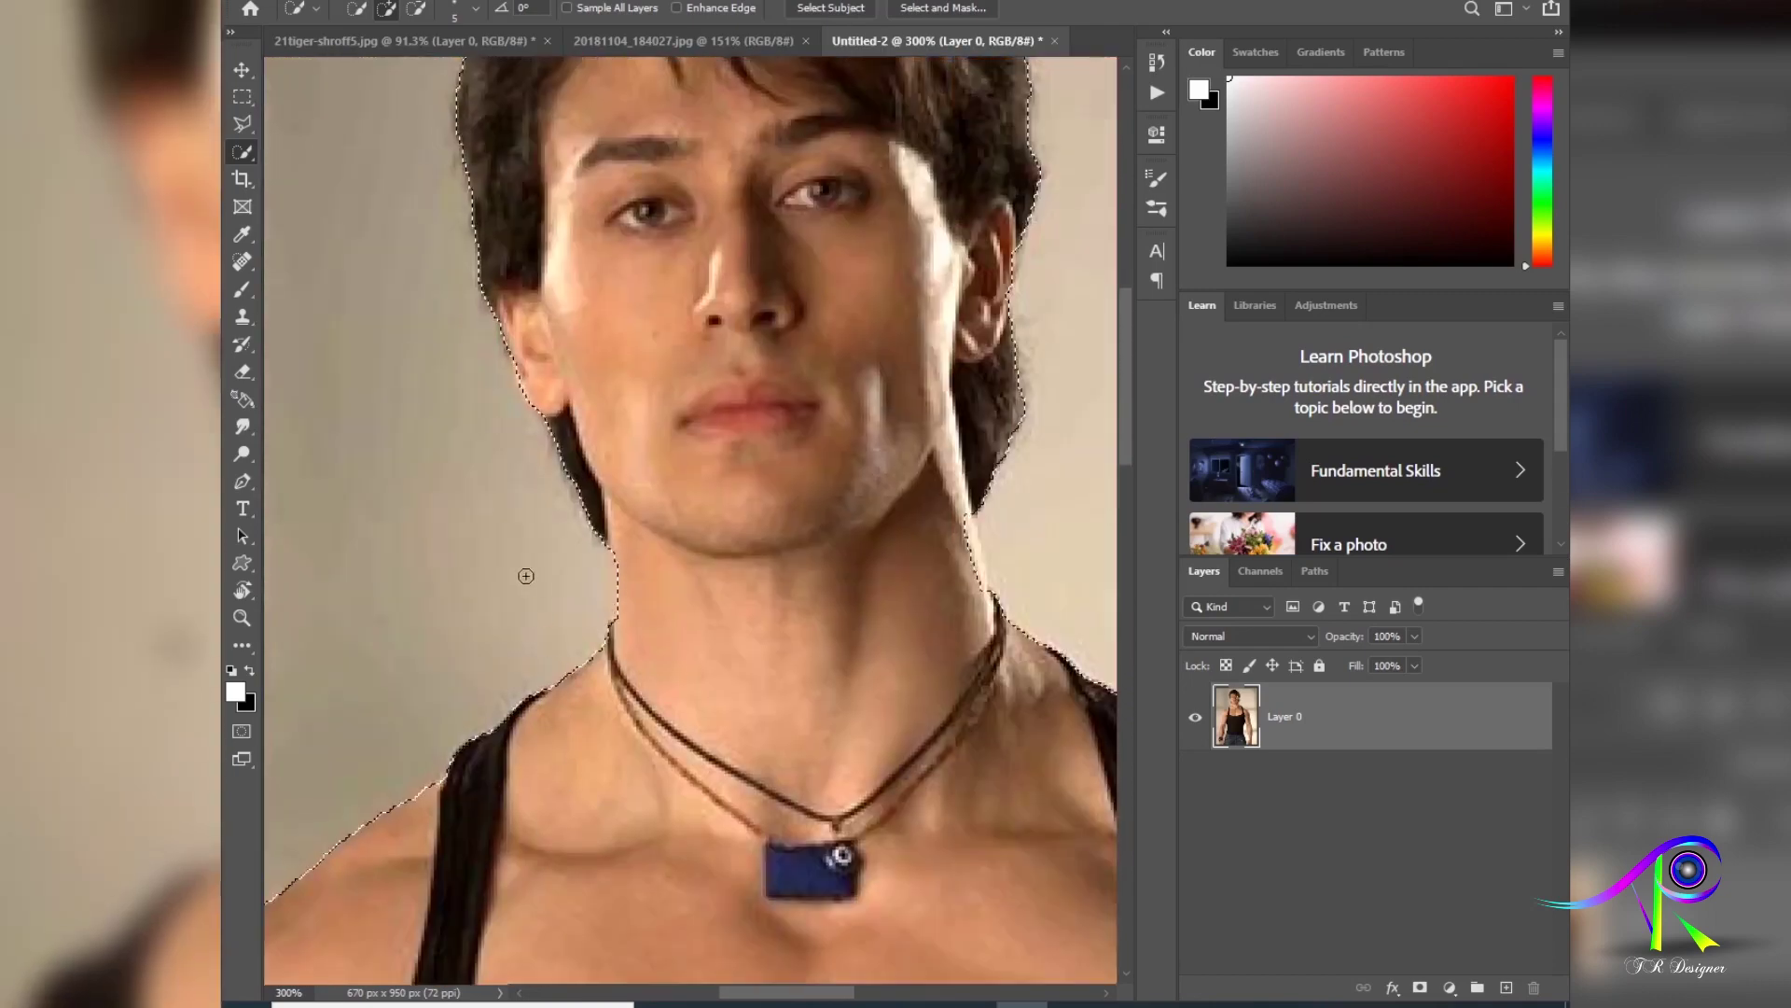
pyautogui.hscroll(5, 811, 840)
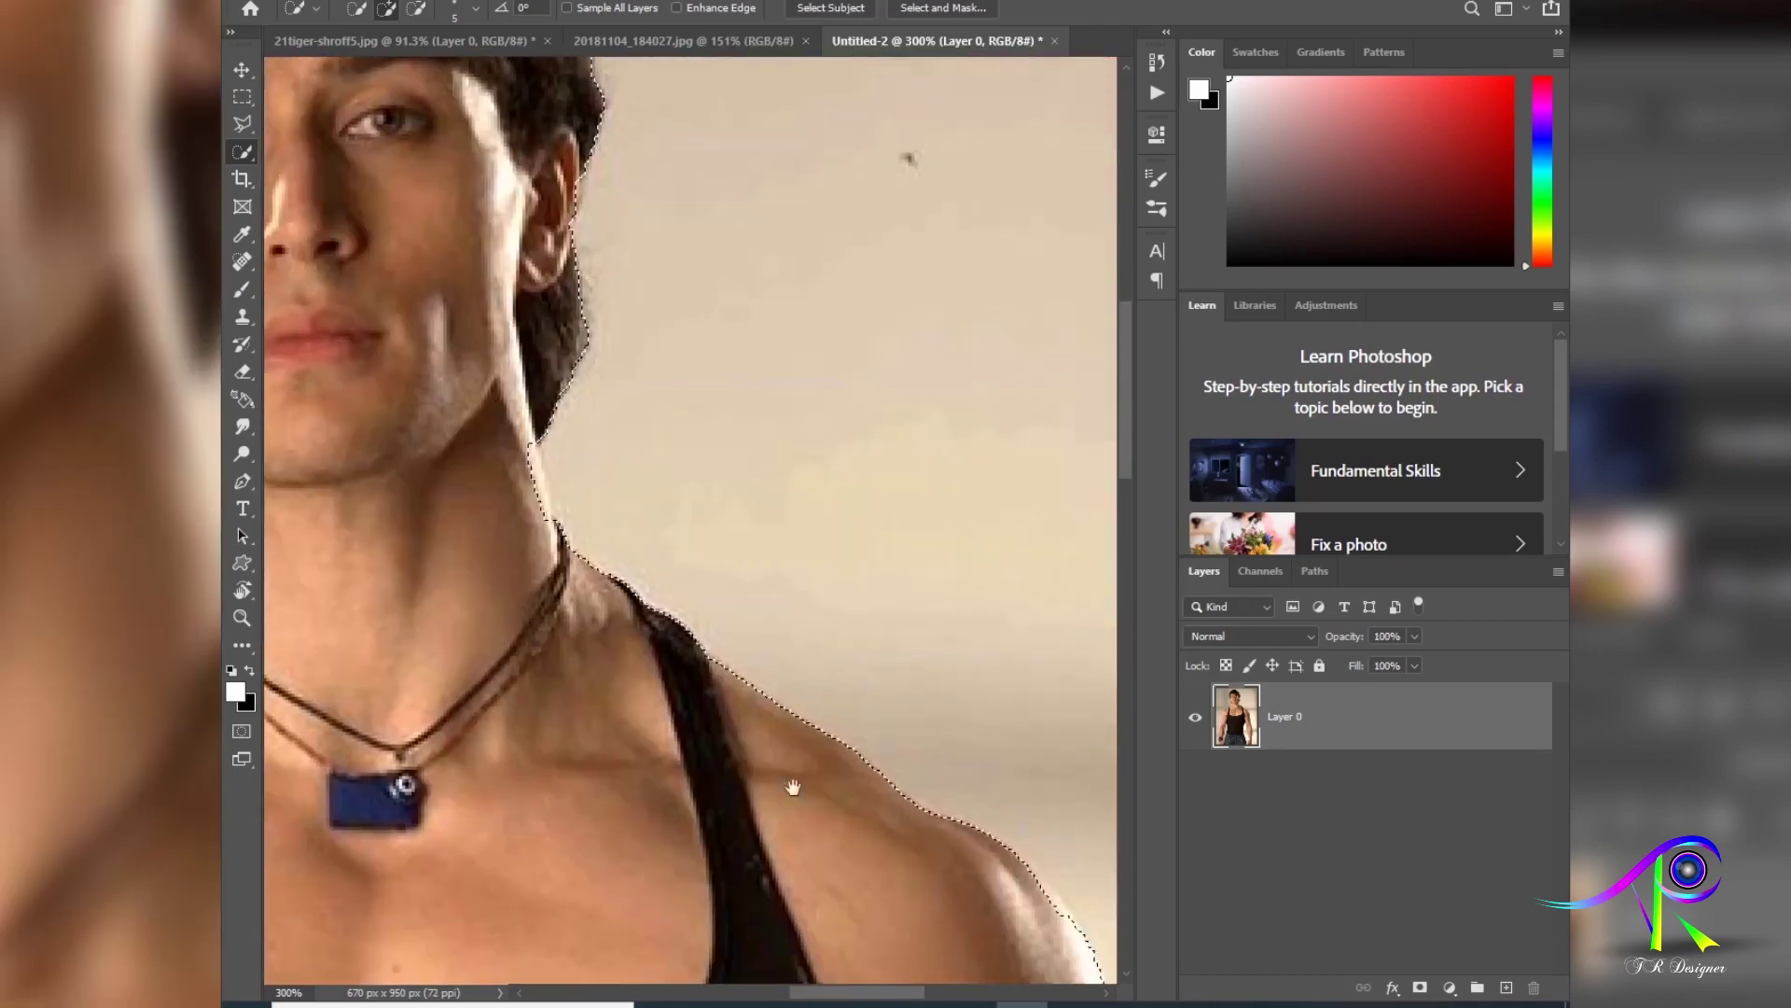
pyautogui.hscroll(2, 792, 788)
pyautogui.scroll(1, 760, 839)
pyautogui.moveTo(693, 776); pyautogui.dragTo(719, 752)
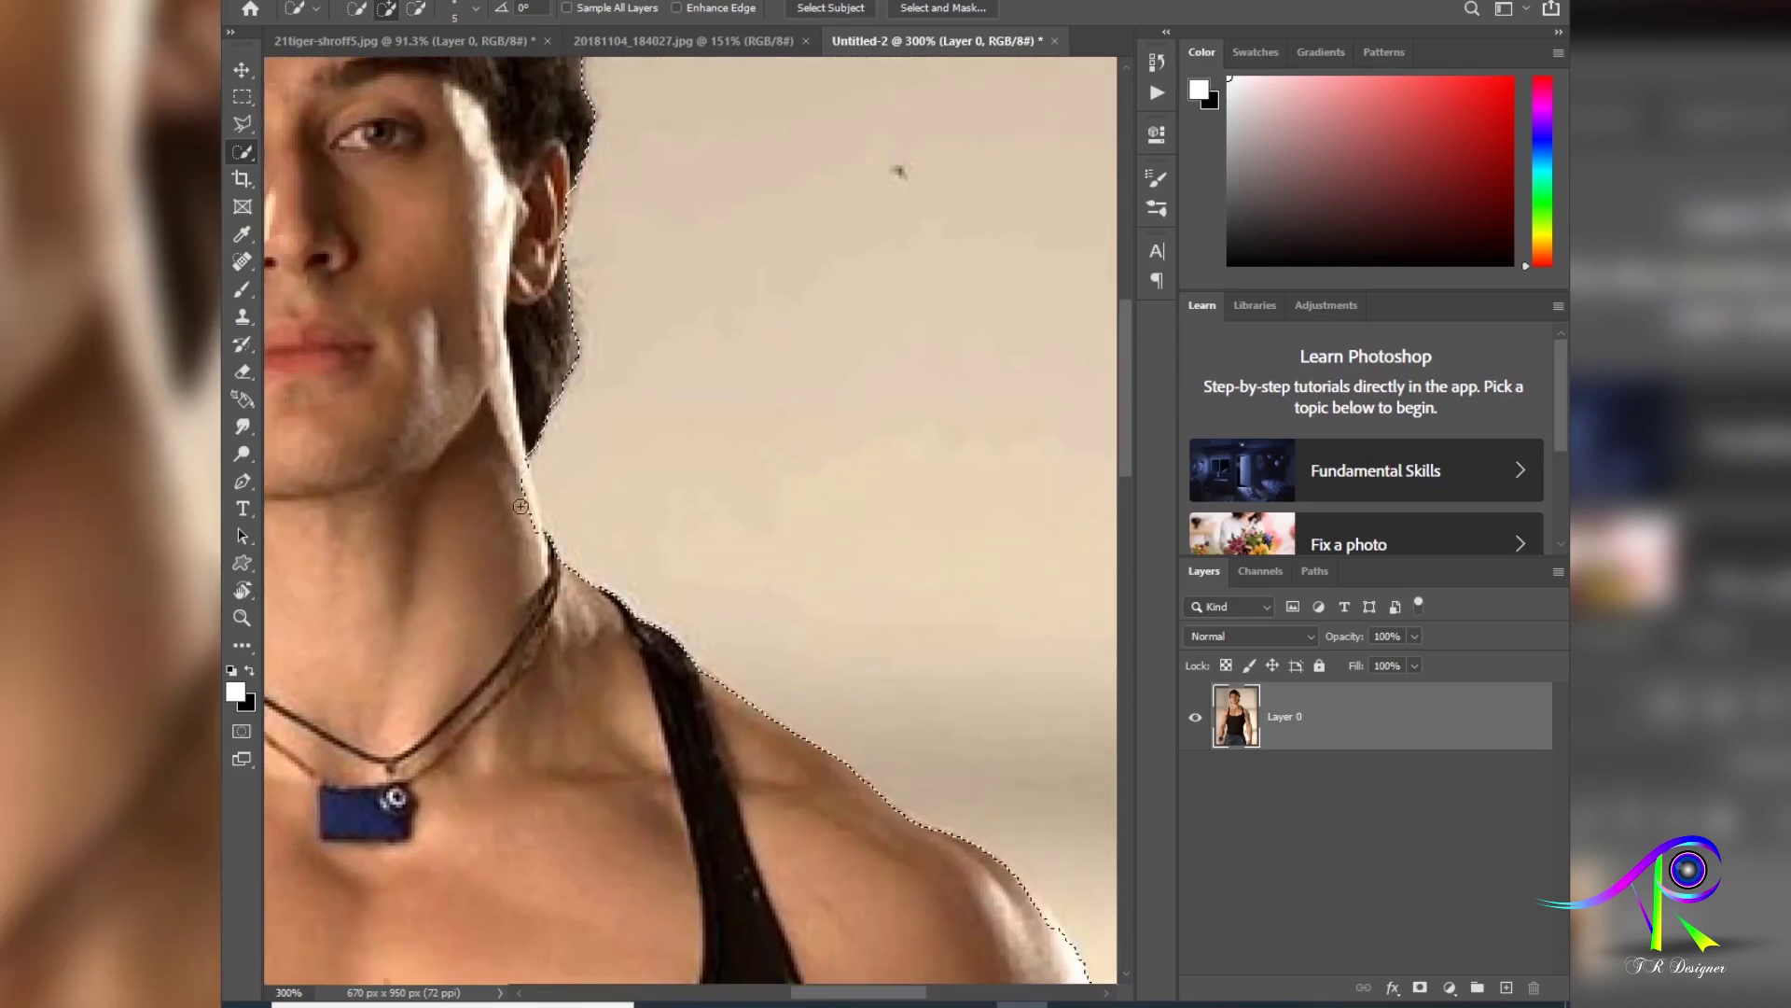
# Step: Review the Quick Selection tool's add and subtract modes and check the selection edge along the bare arm and both hands
pyautogui.moveTo(514, 421); pyautogui.dragTo(234, 138)
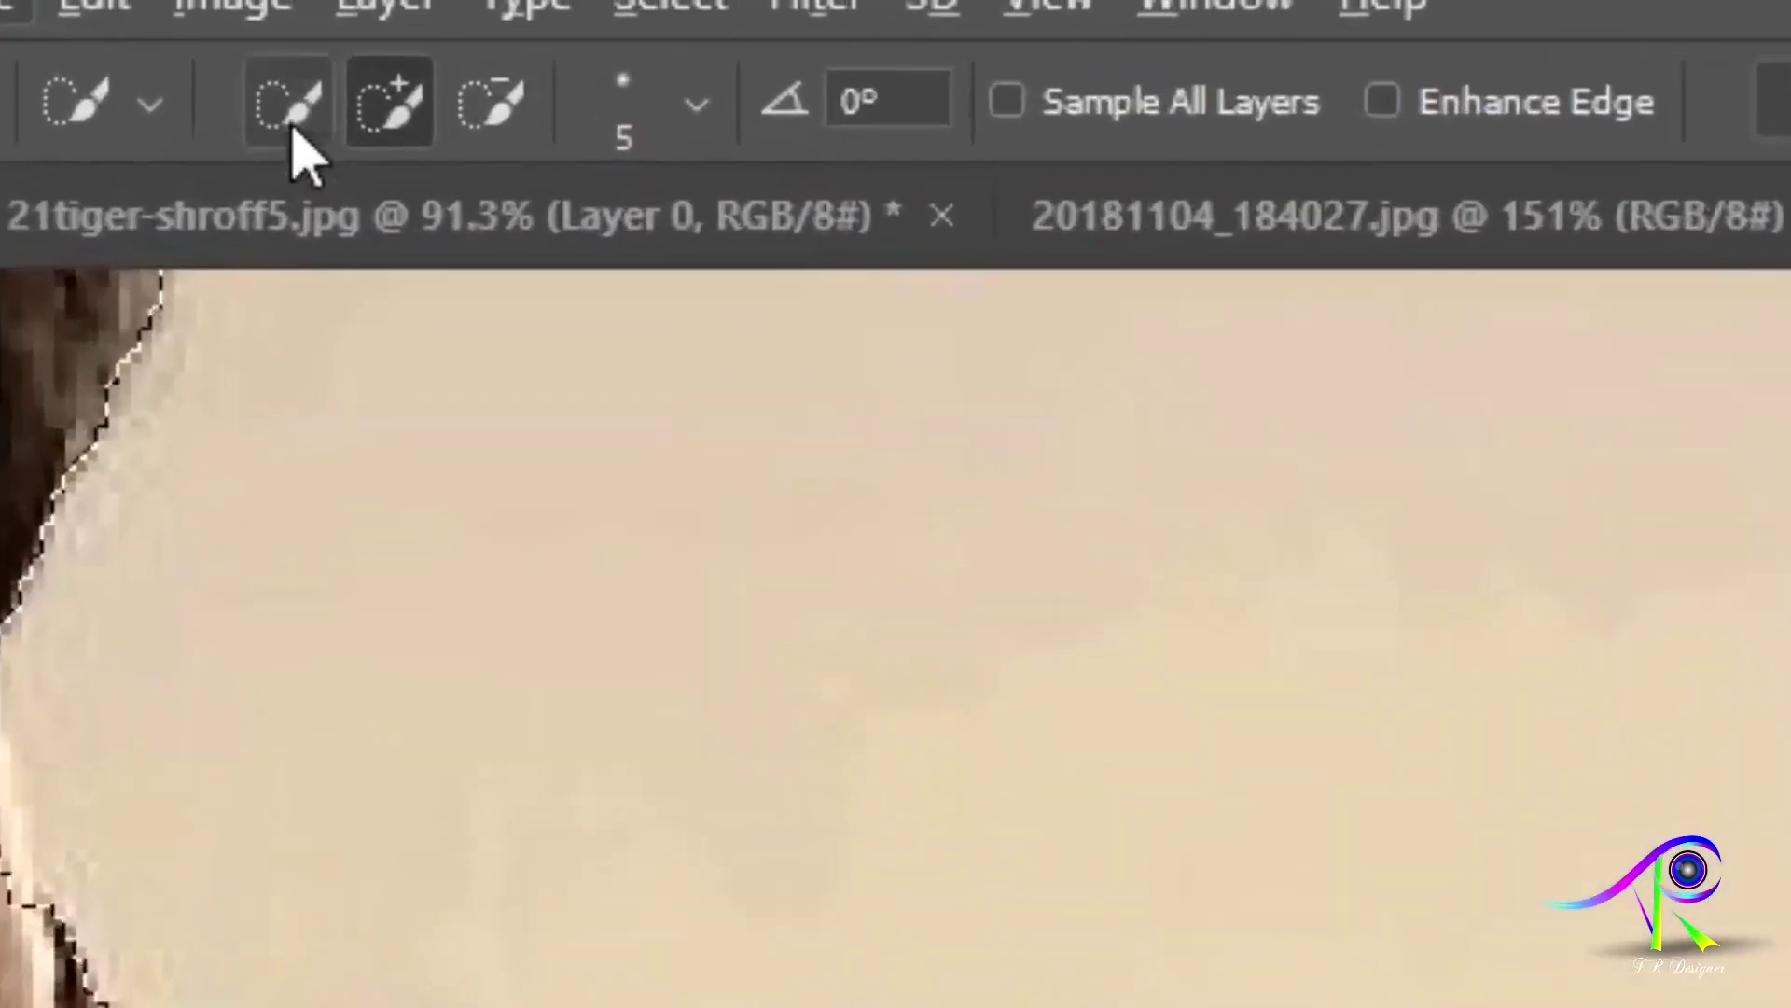
pyautogui.click(489, 128)
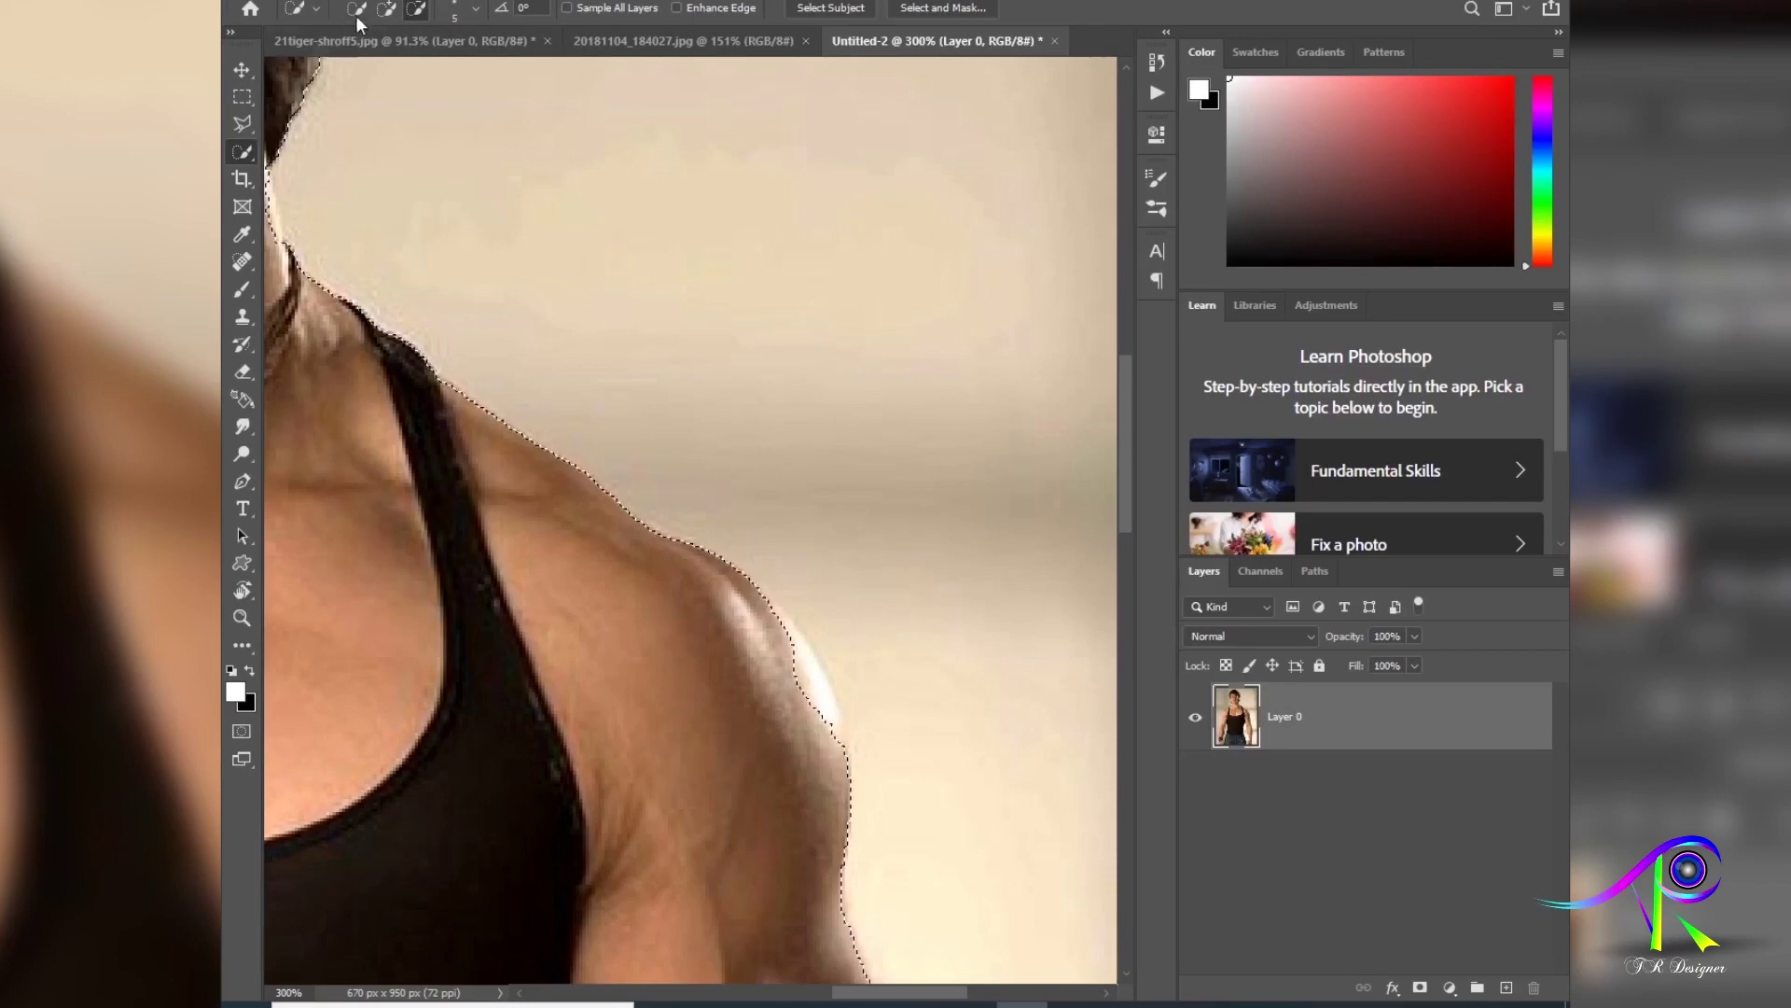
pyautogui.scroll(-5, 844, 806)
pyautogui.scroll(-4, 844, 806)
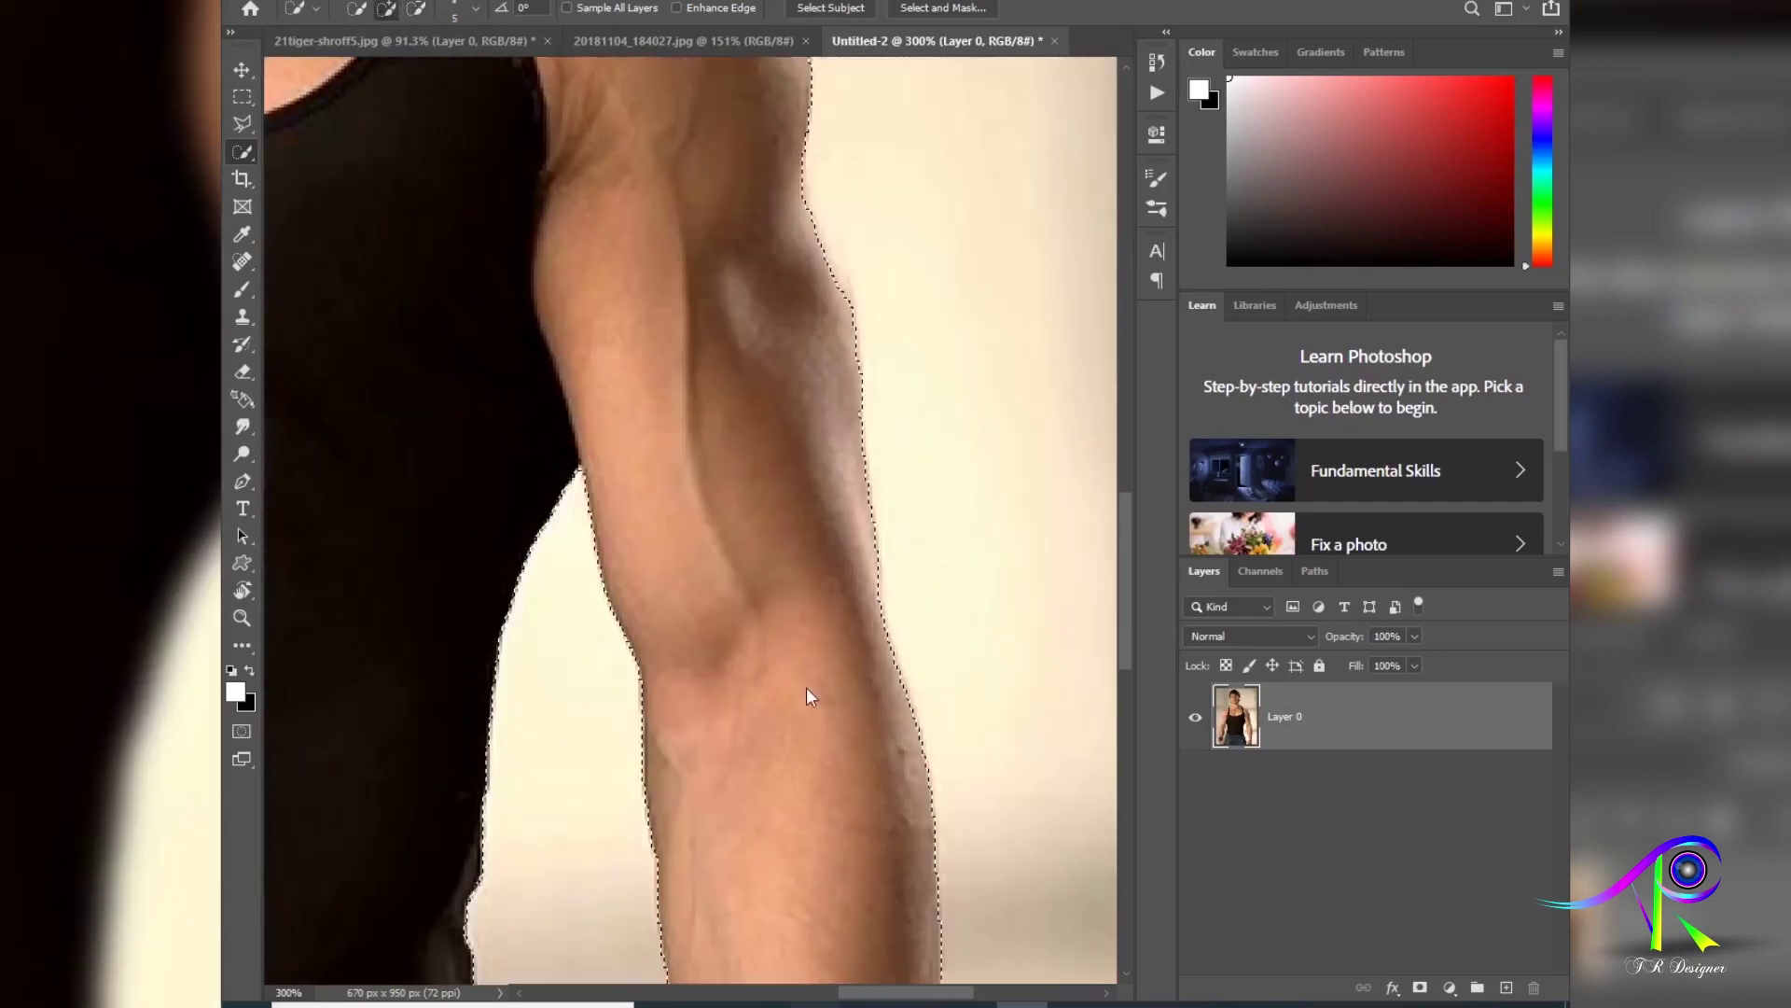
pyautogui.scroll(-12, 825, 529)
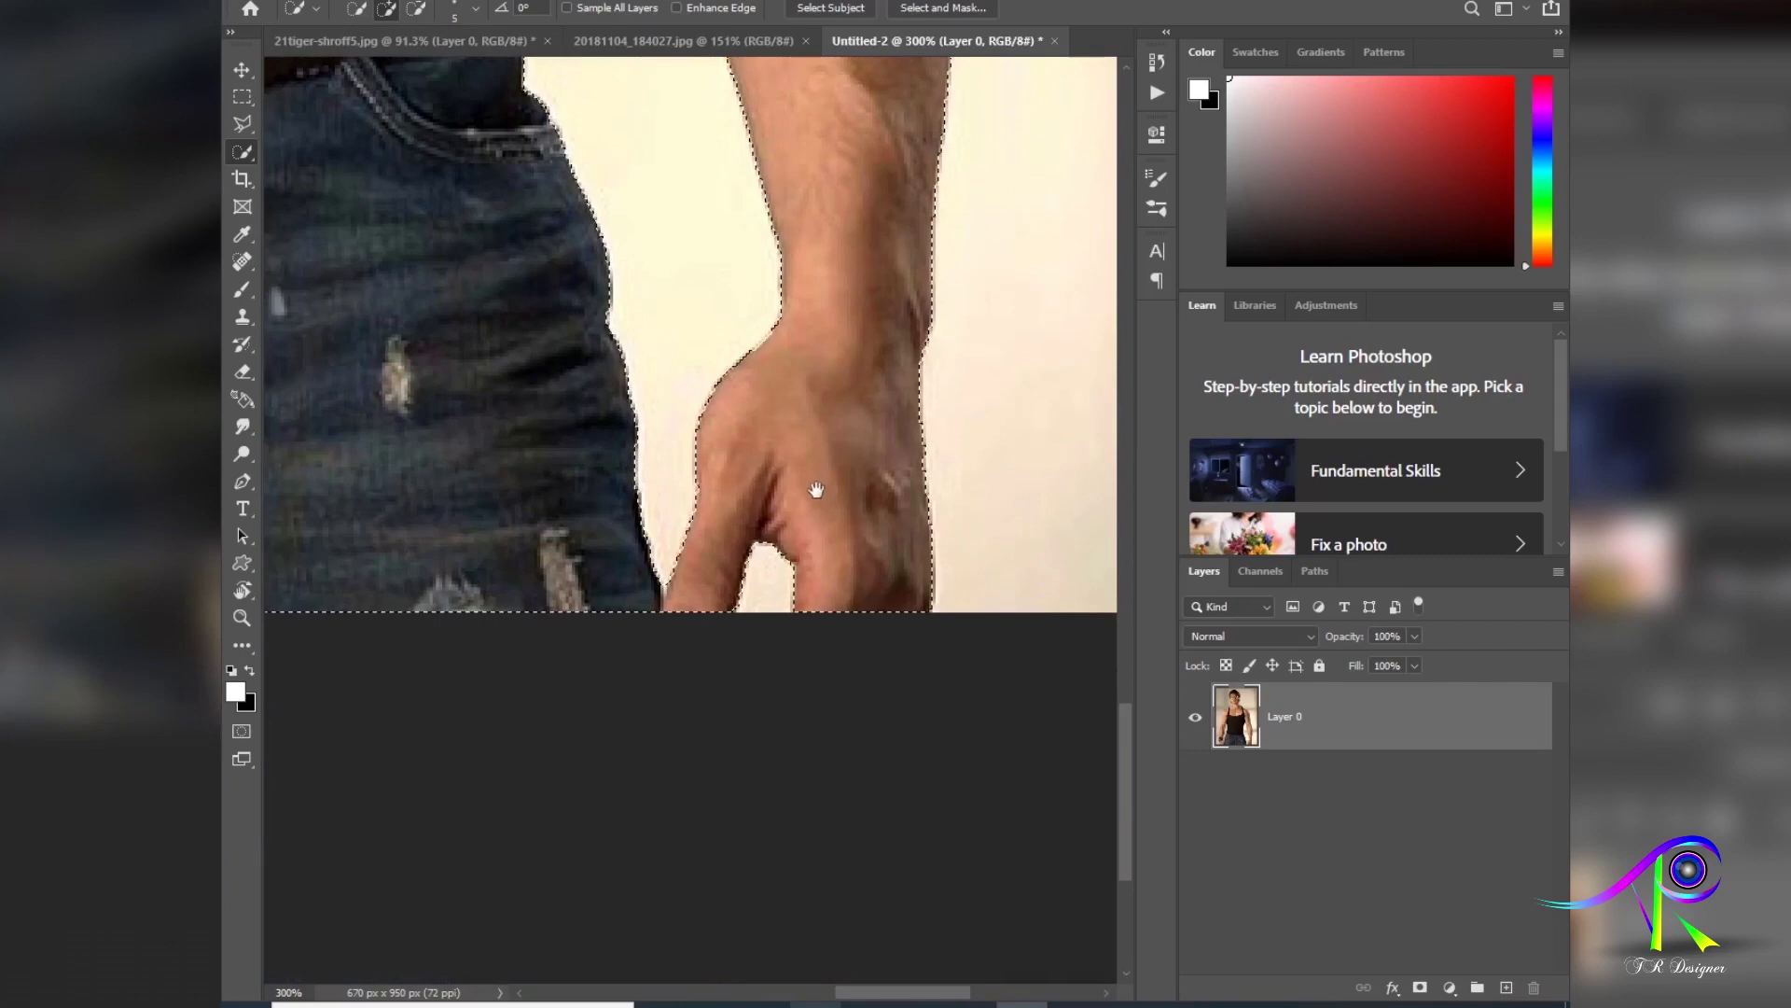
pyautogui.moveTo(893, 544); pyautogui.dragTo(919, 548)
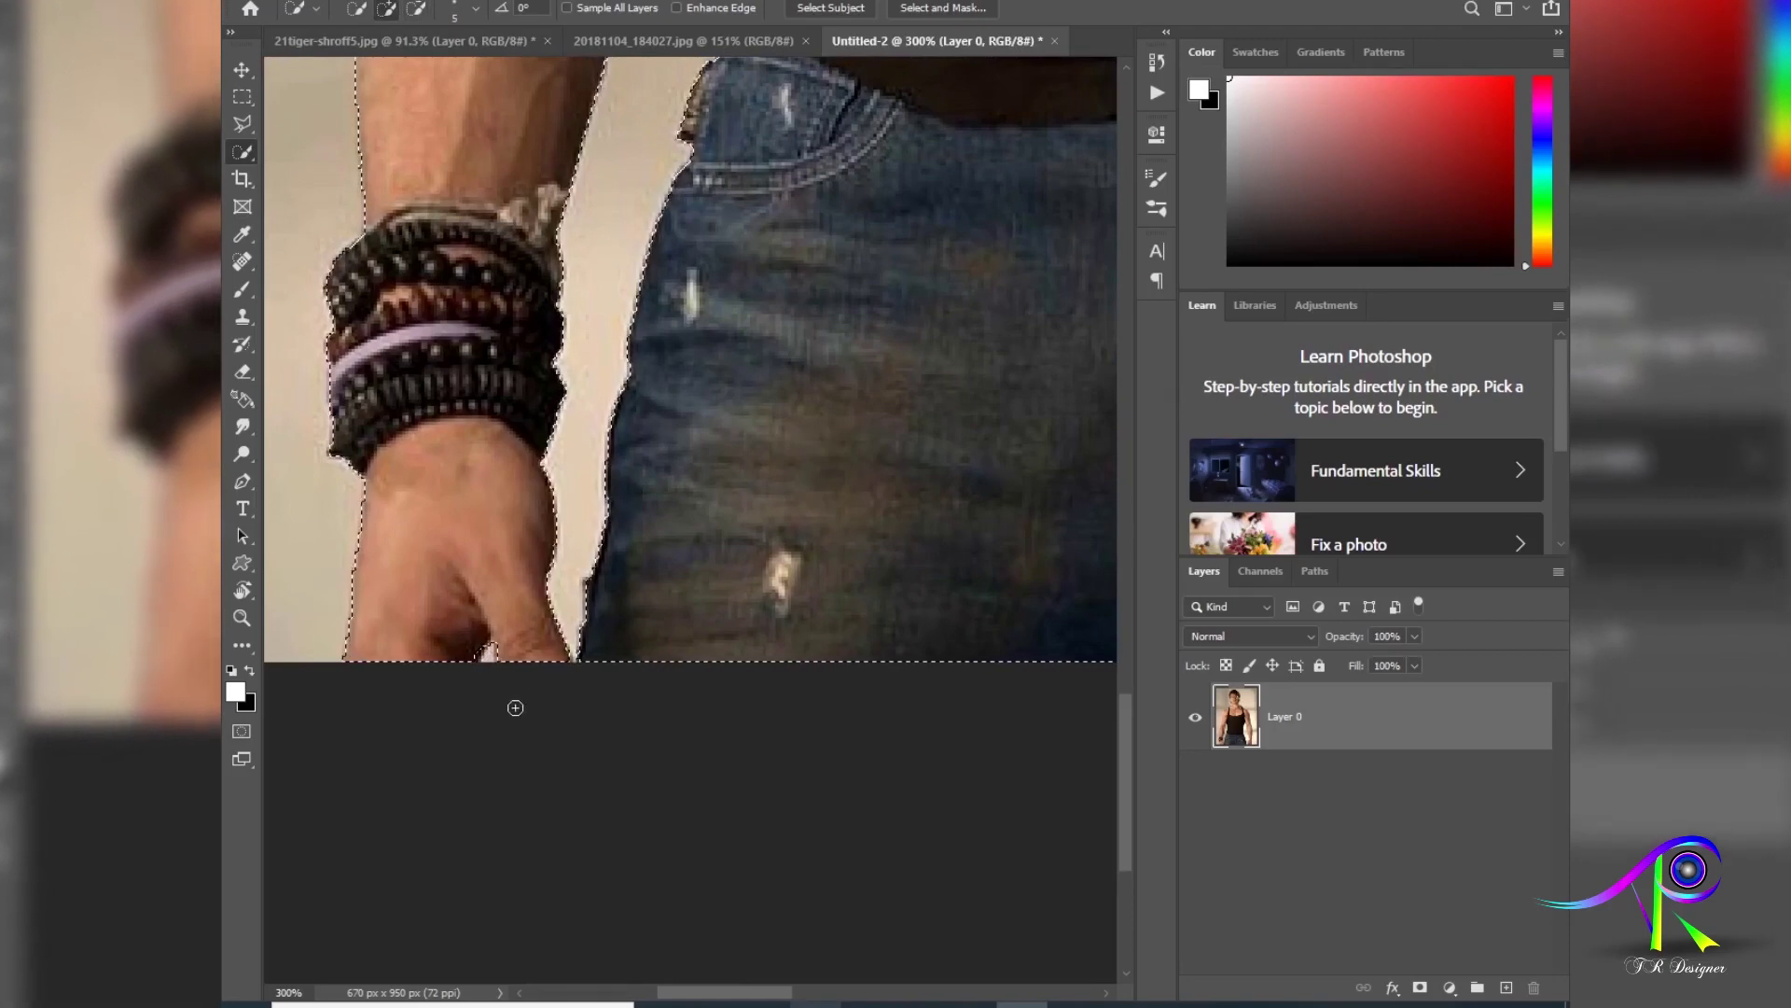
pyautogui.scroll(3, 644, 700)
pyautogui.hotkey('ctrl', '0')
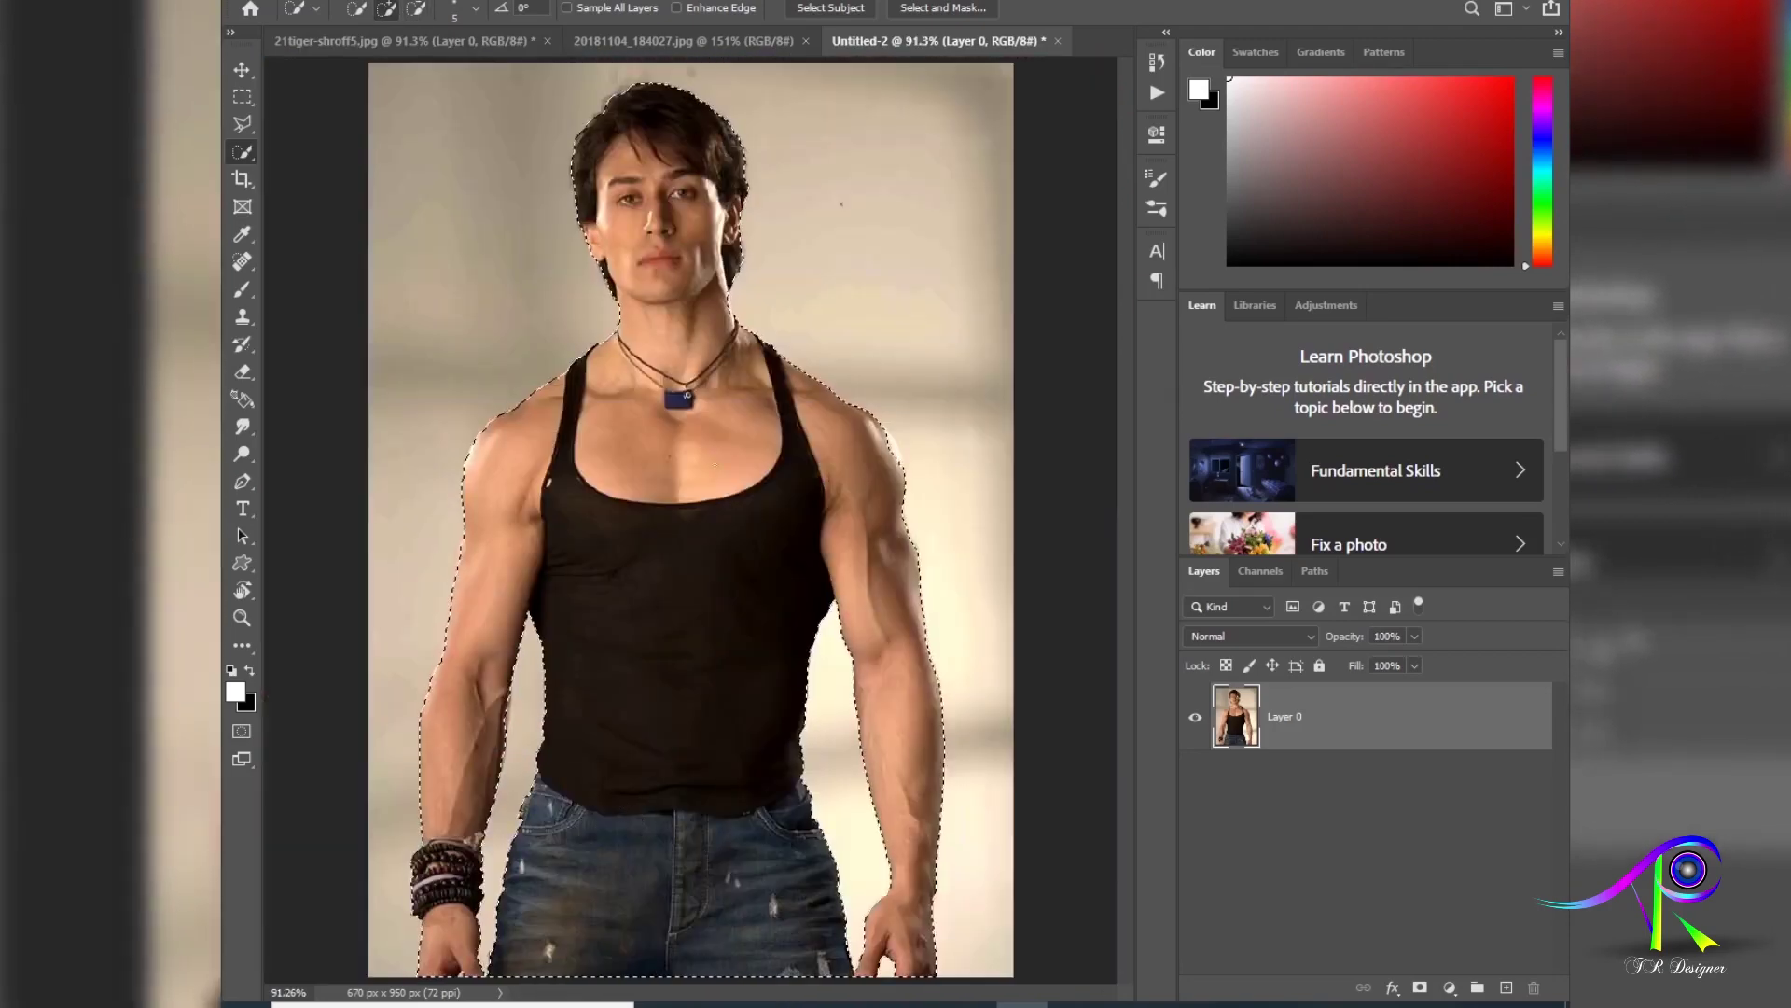
# Step: Refine the selection in Select and Mask with Smooth 10 and Shift Edge -4%, previewing it as marching ants and on black
pyautogui.click(931, 7)
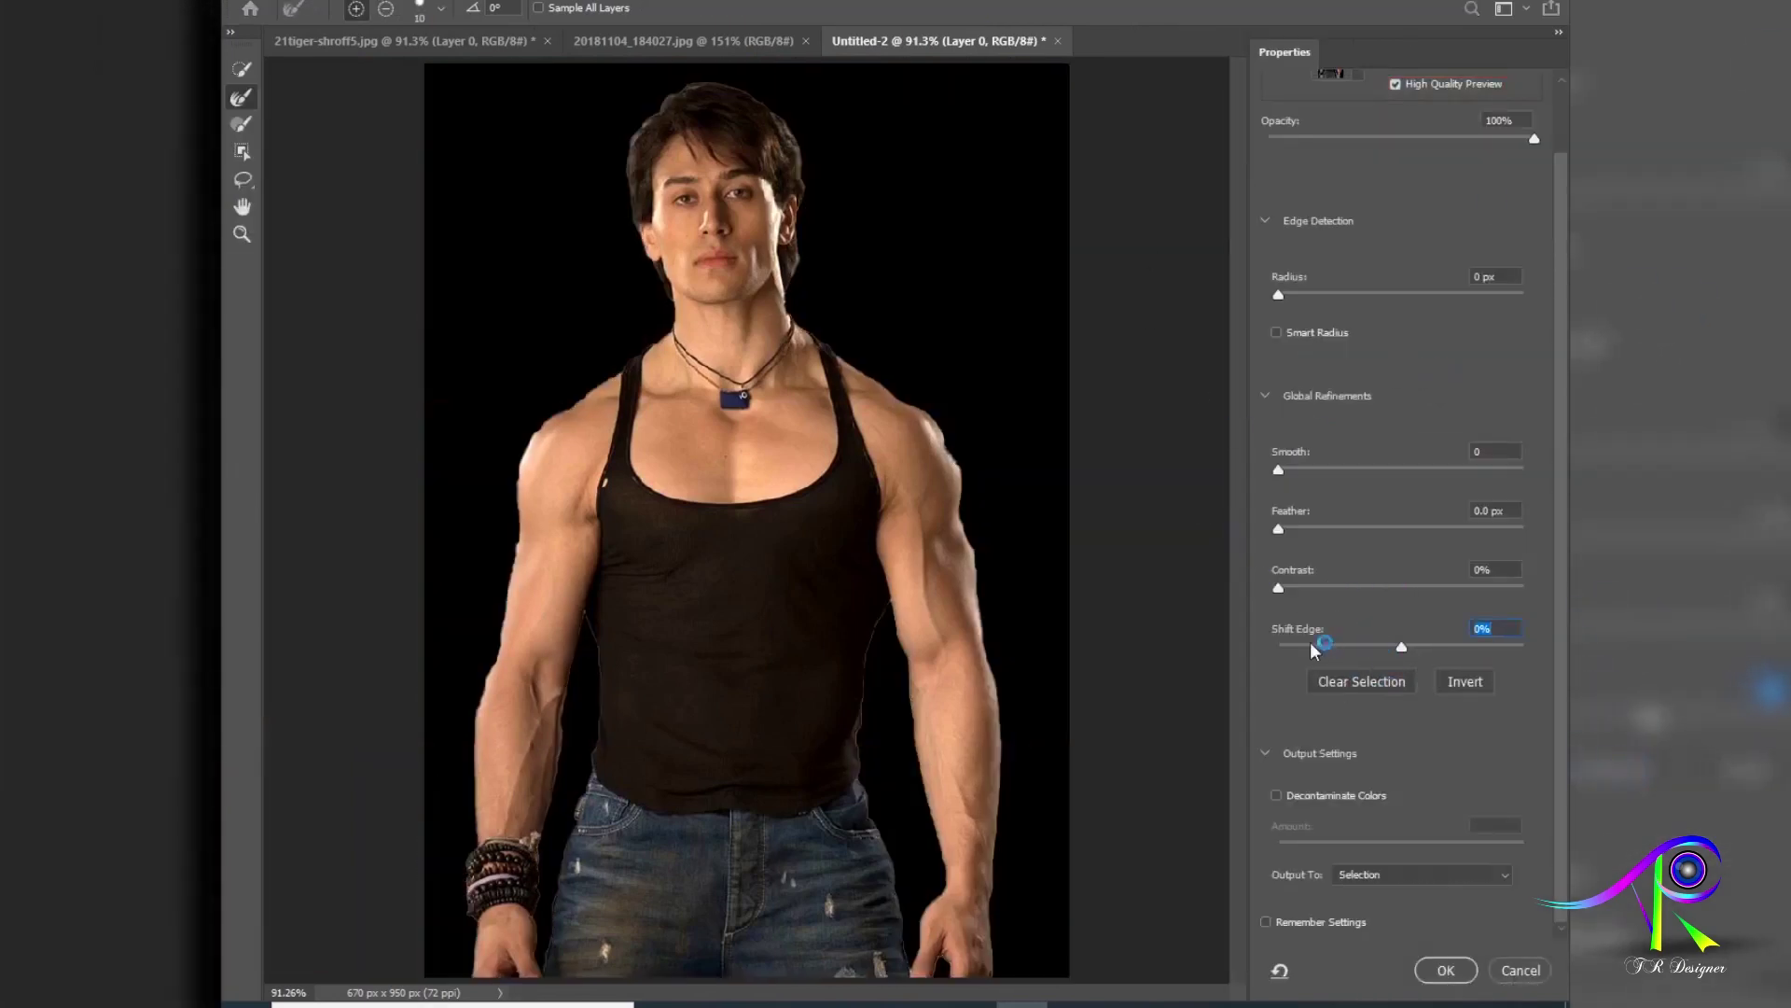
pyautogui.click(1282, 472)
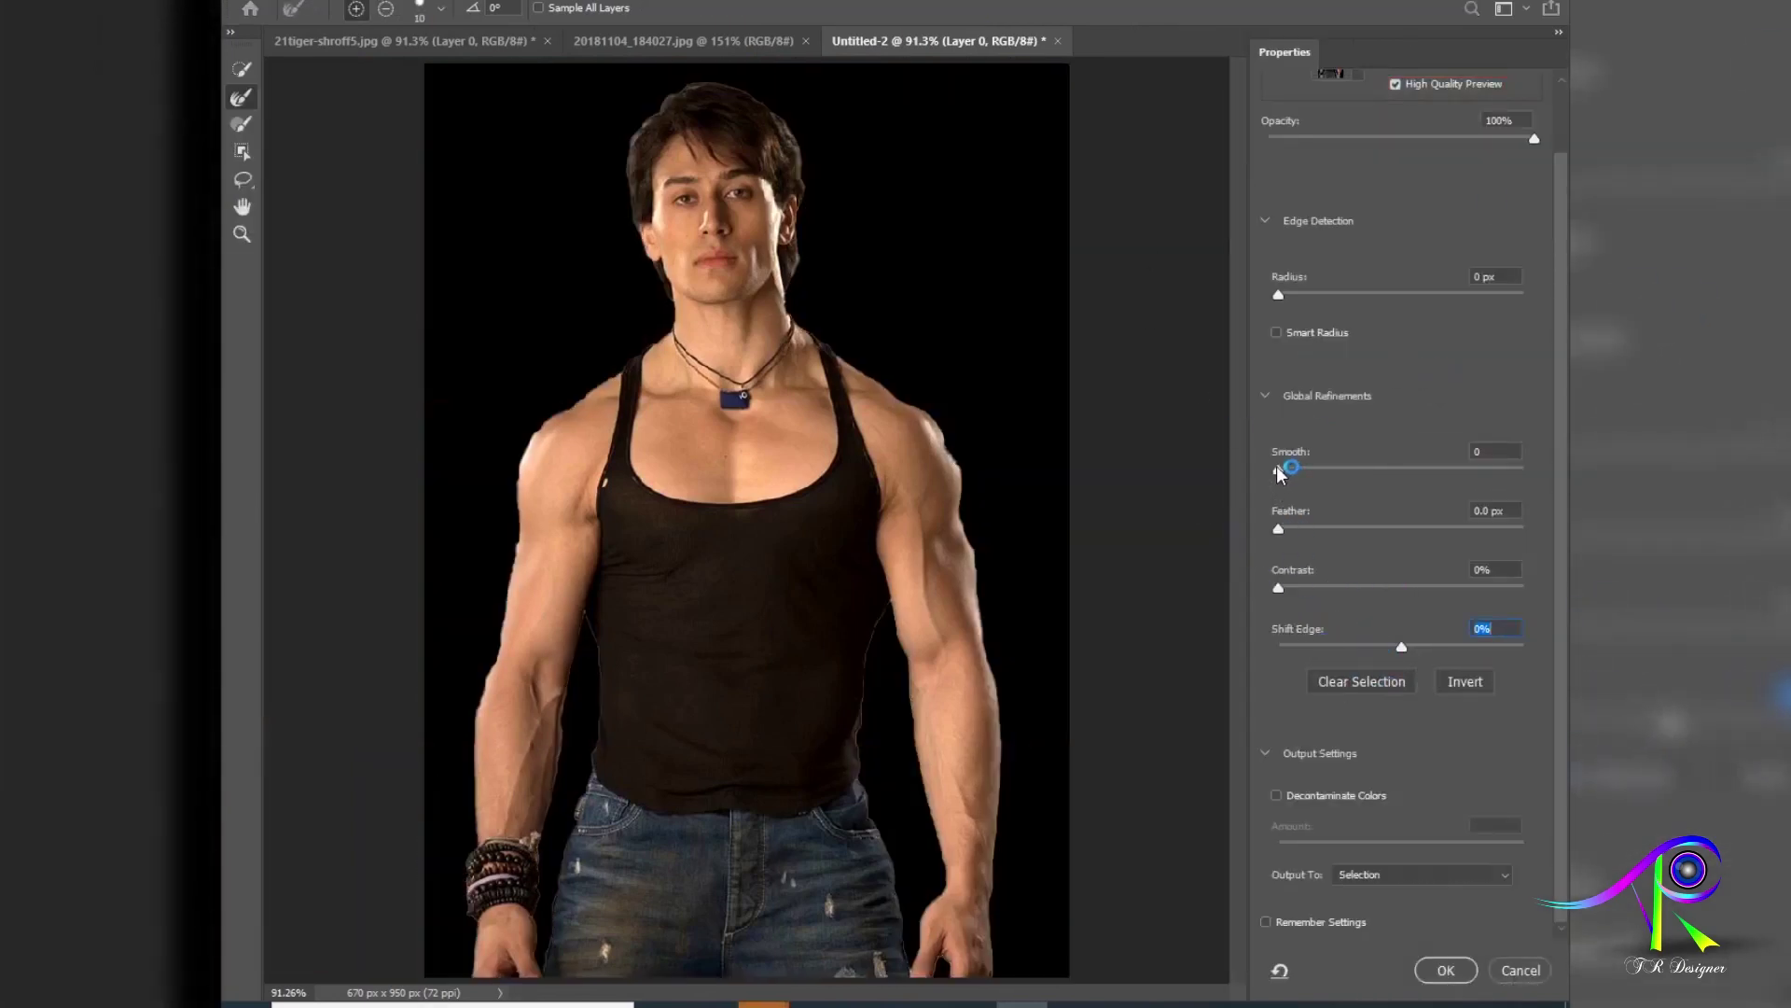
pyautogui.moveTo(1283, 472); pyautogui.dragTo(1304, 471)
pyautogui.press('m')
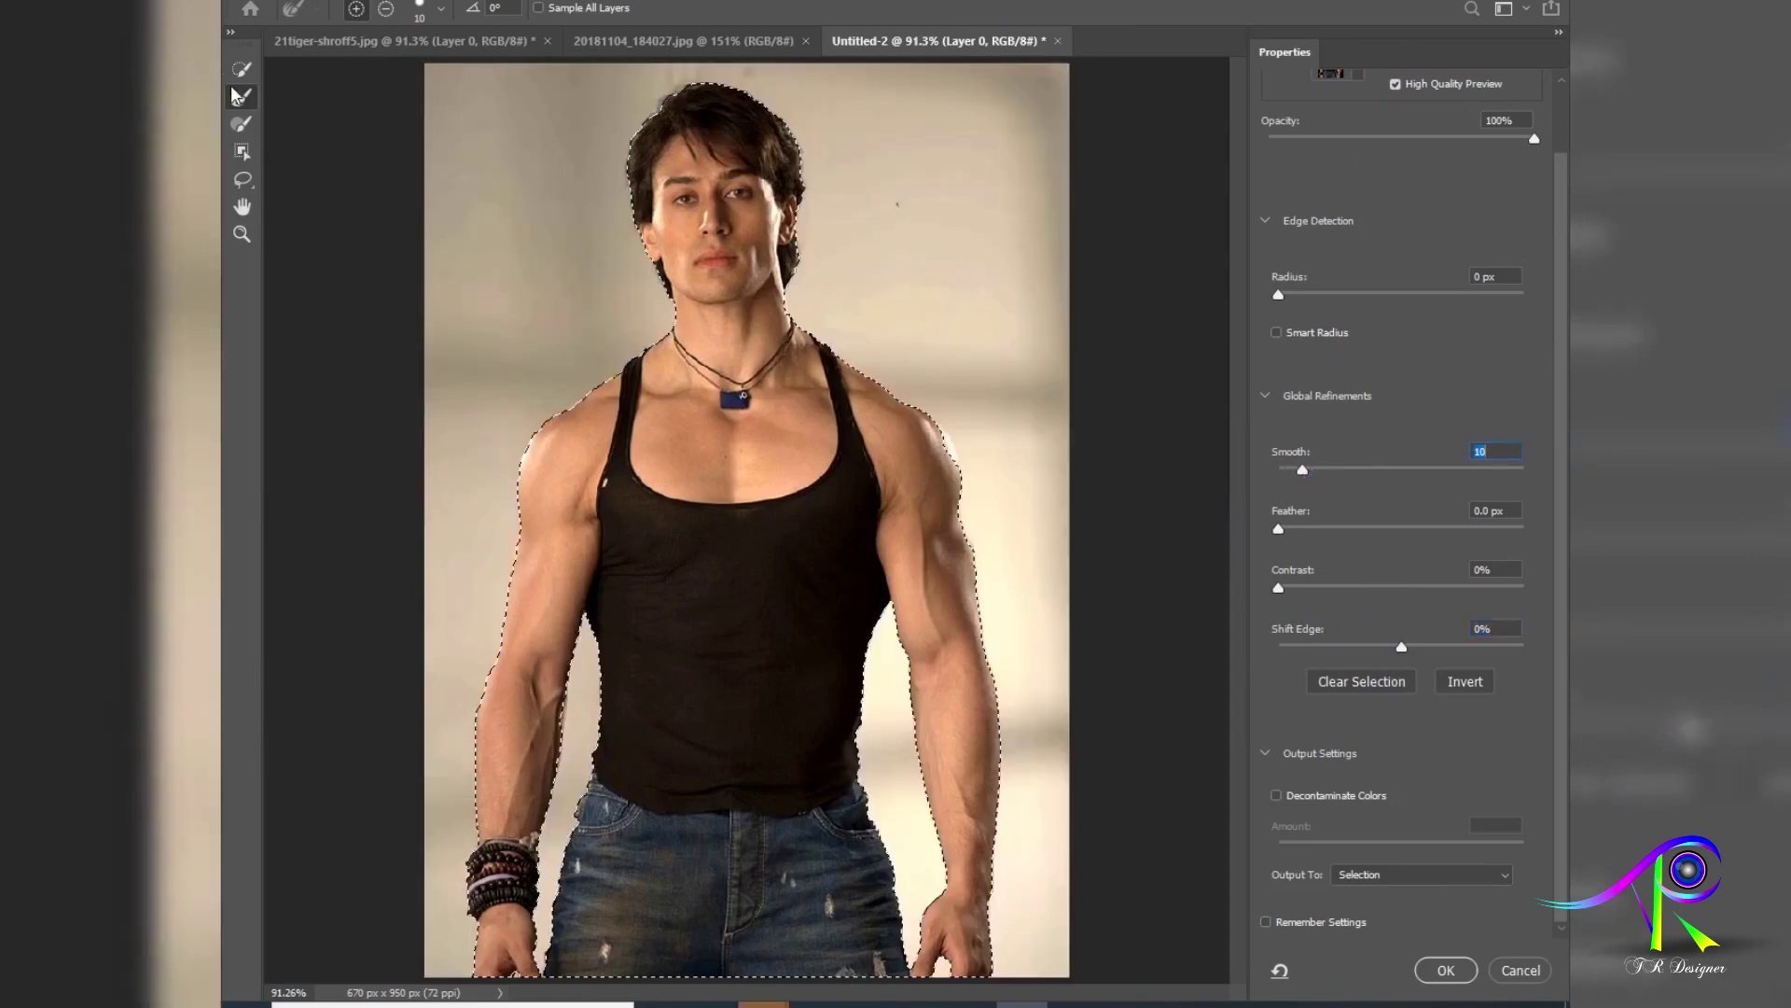
pyautogui.press('a')
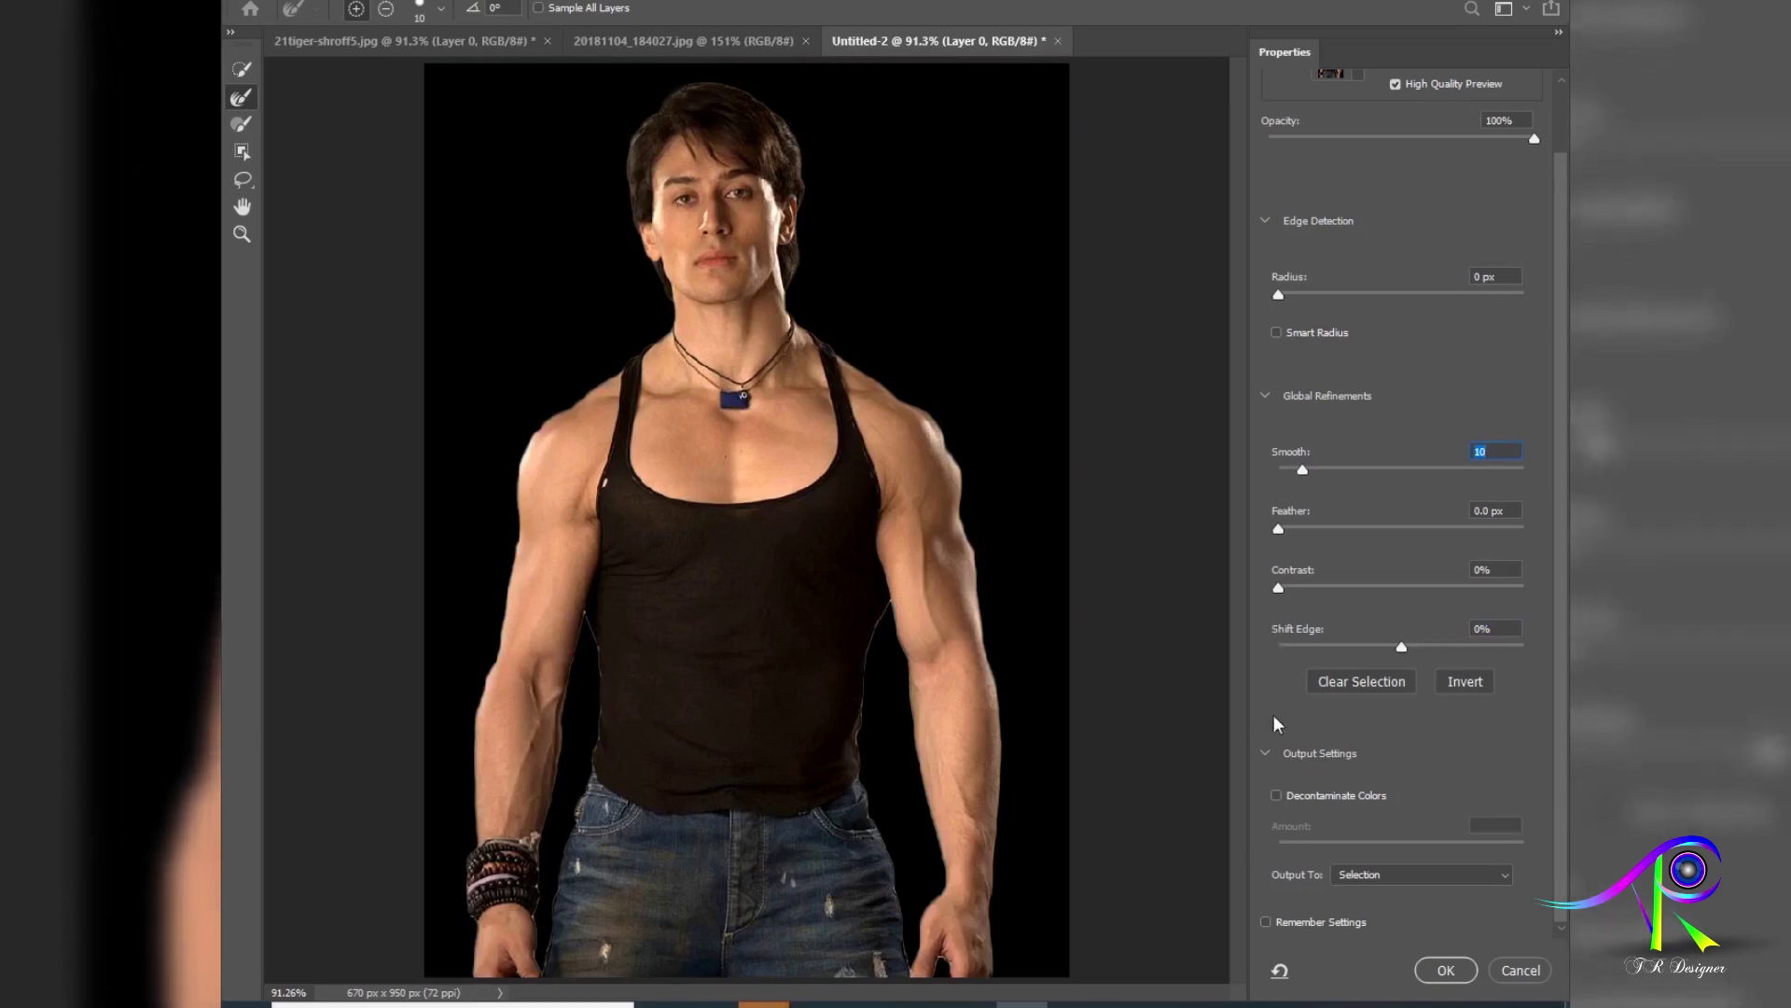
pyautogui.click(1396, 648)
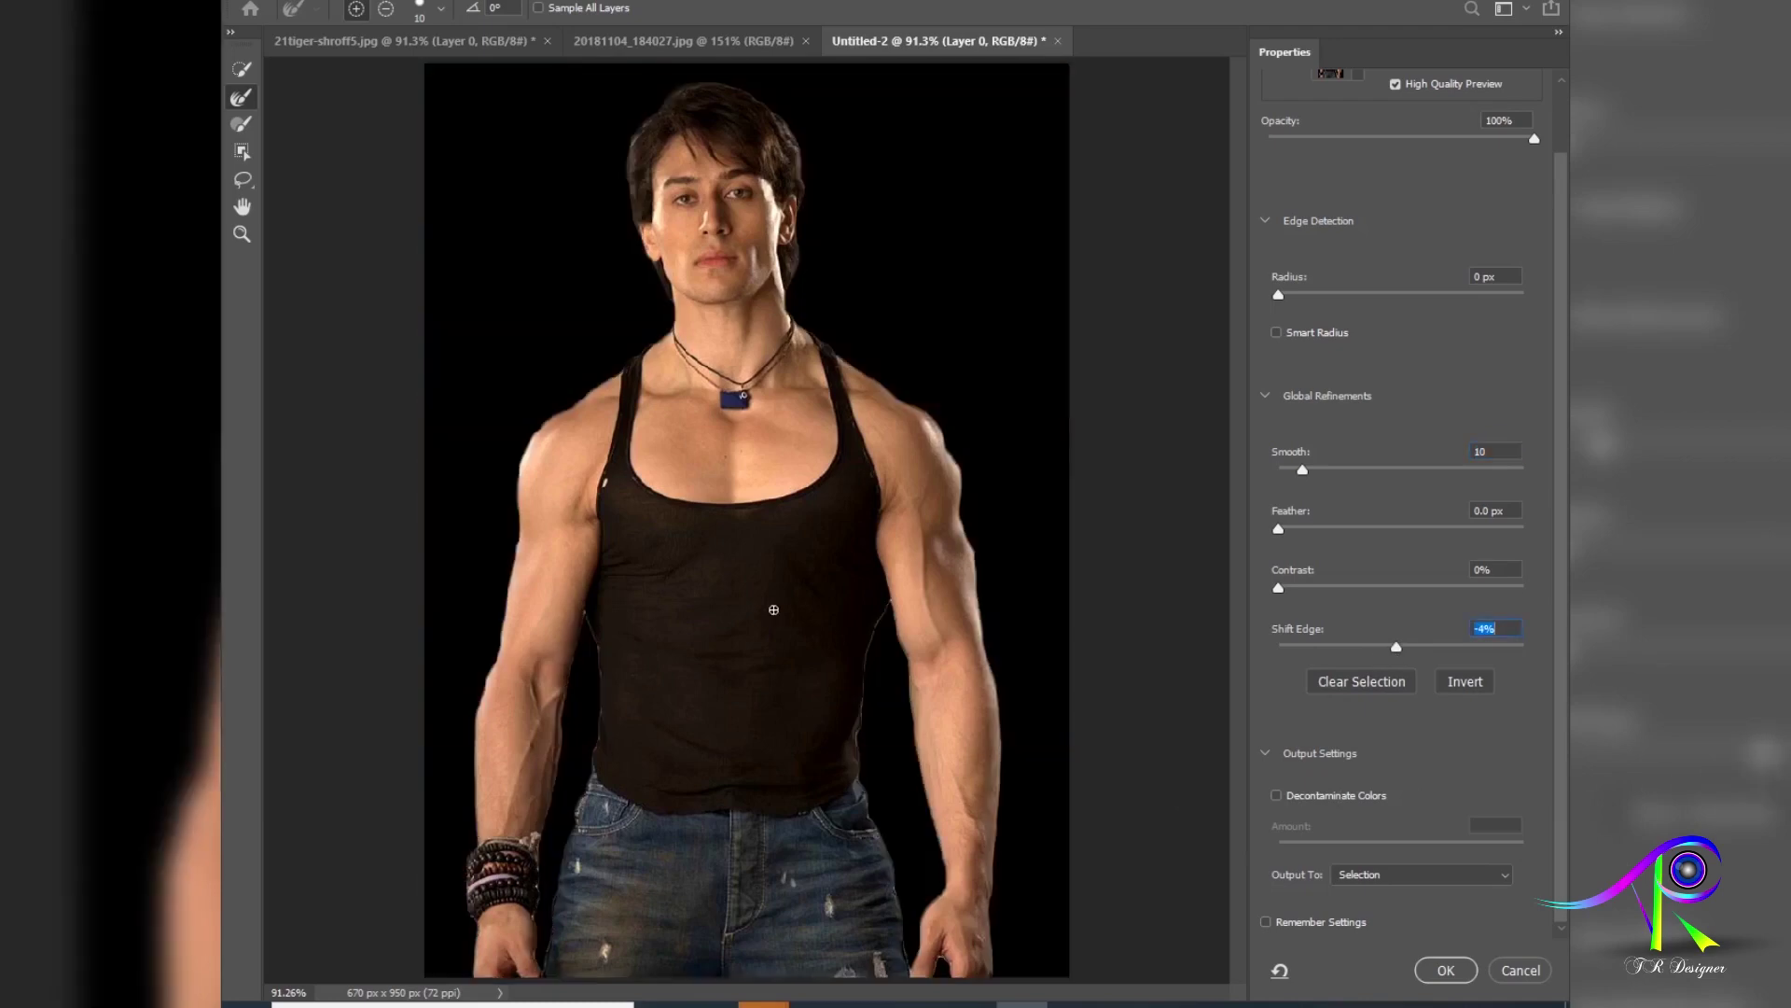
# Step: Output the refined selection of the man as a layer mask on Layer 0
pyautogui.click(1438, 877)
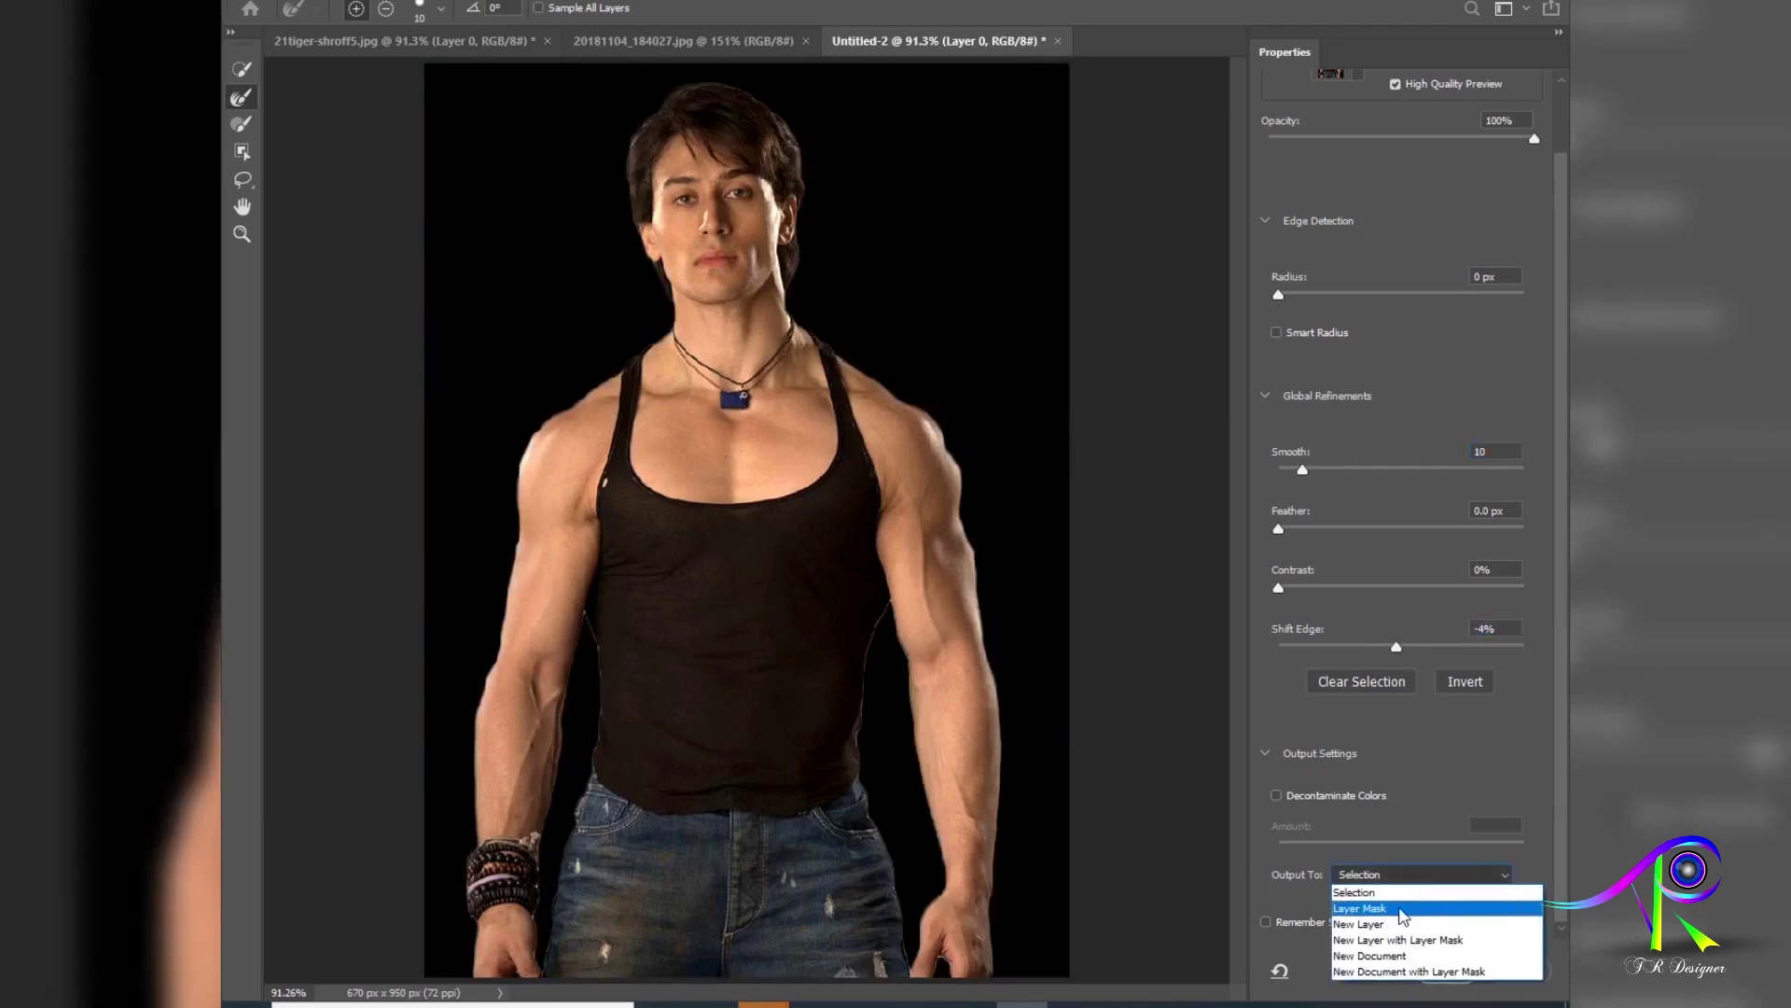
pyautogui.click(1402, 910)
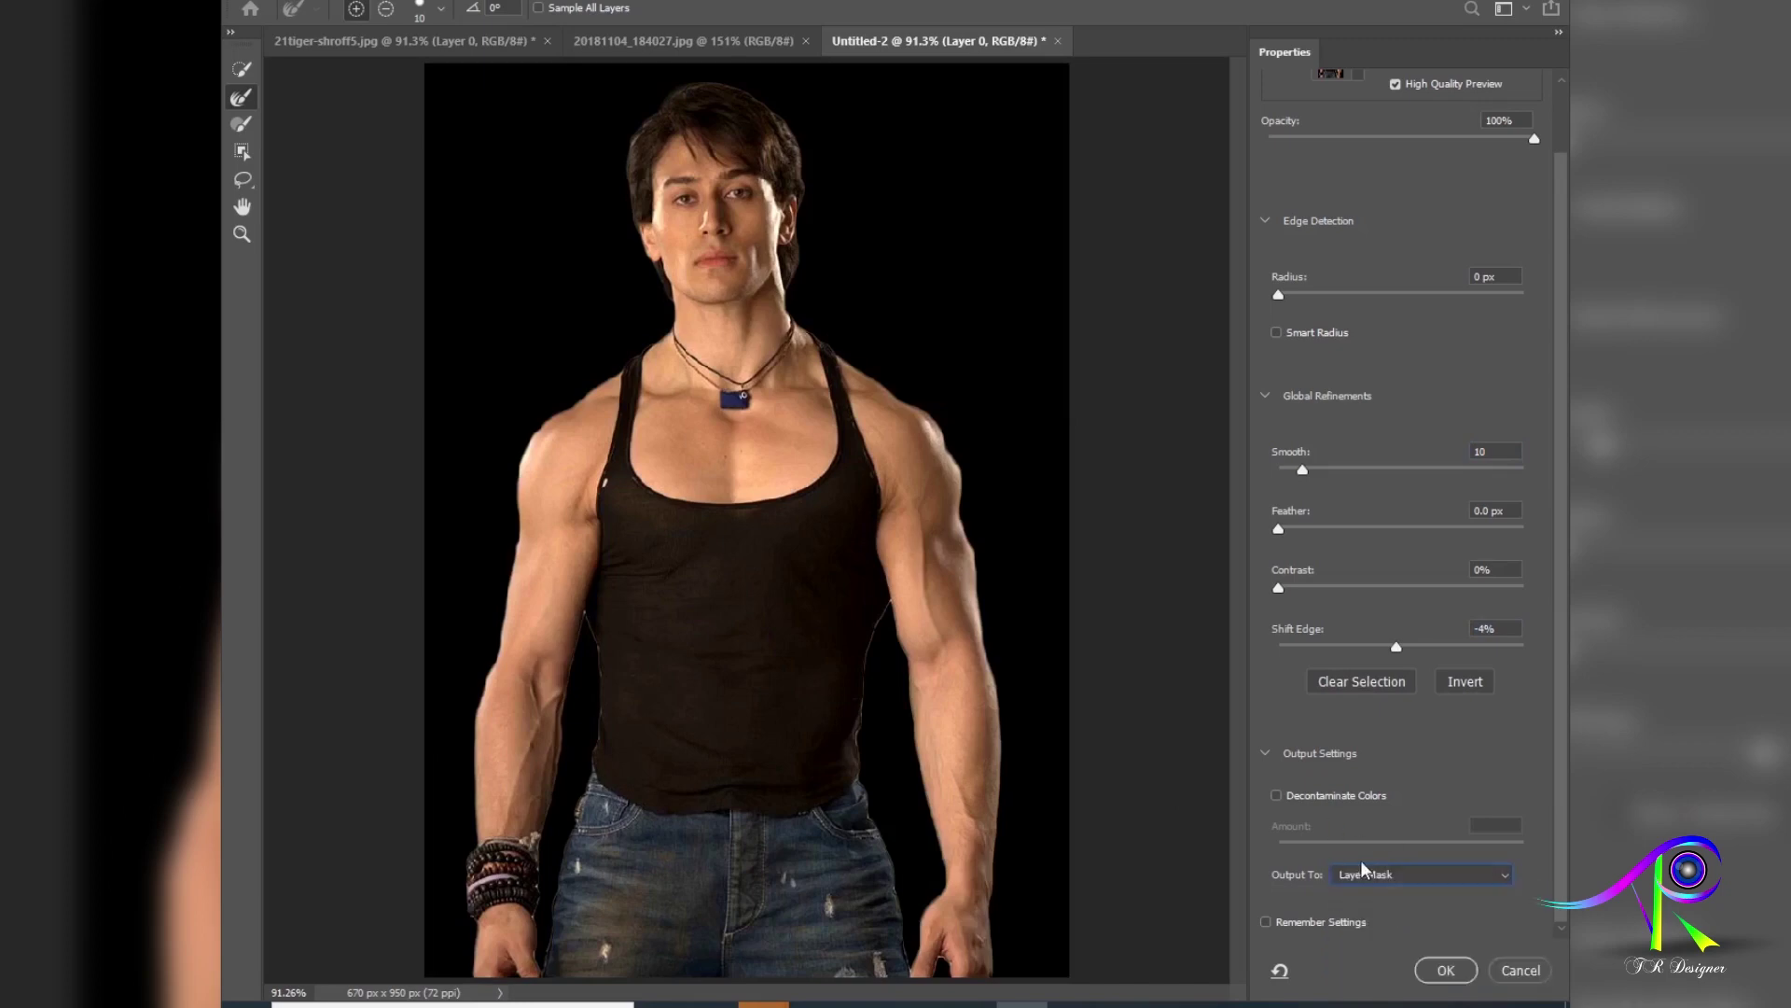
pyautogui.click(1438, 980)
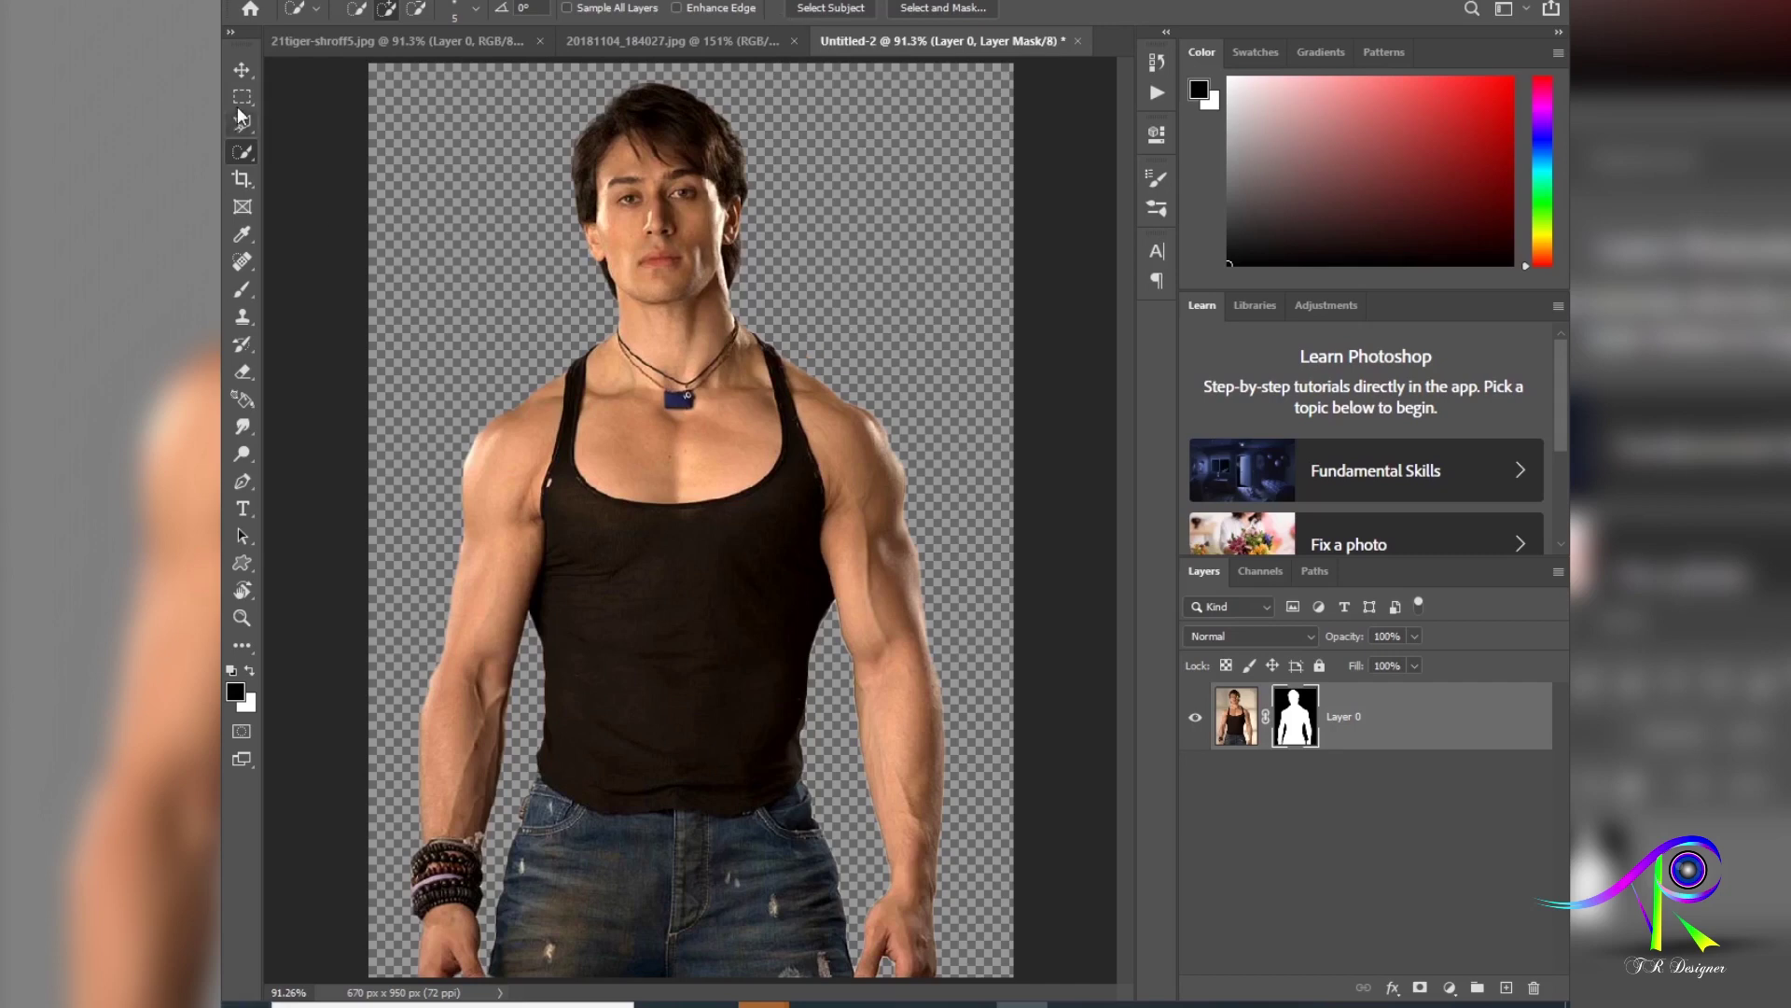
pyautogui.click(242, 69)
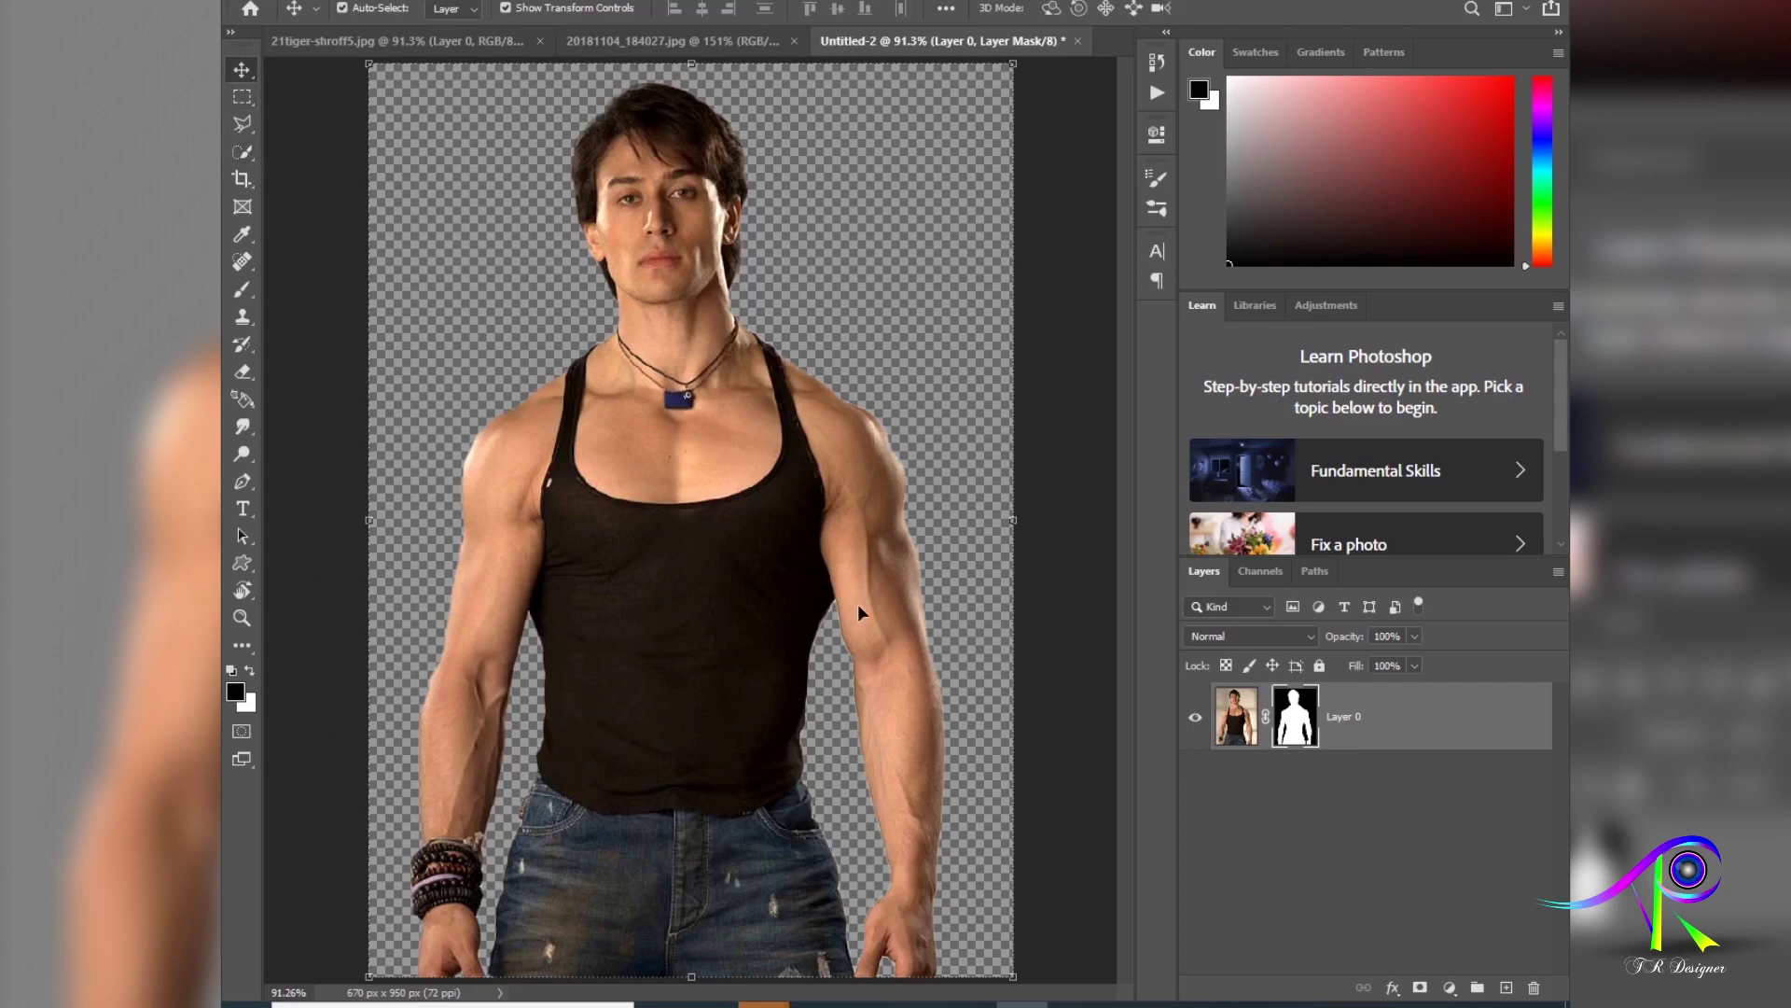
pyautogui.hotkey('ctrl', 'a')
pyautogui.hotkey('ctrl', '0')
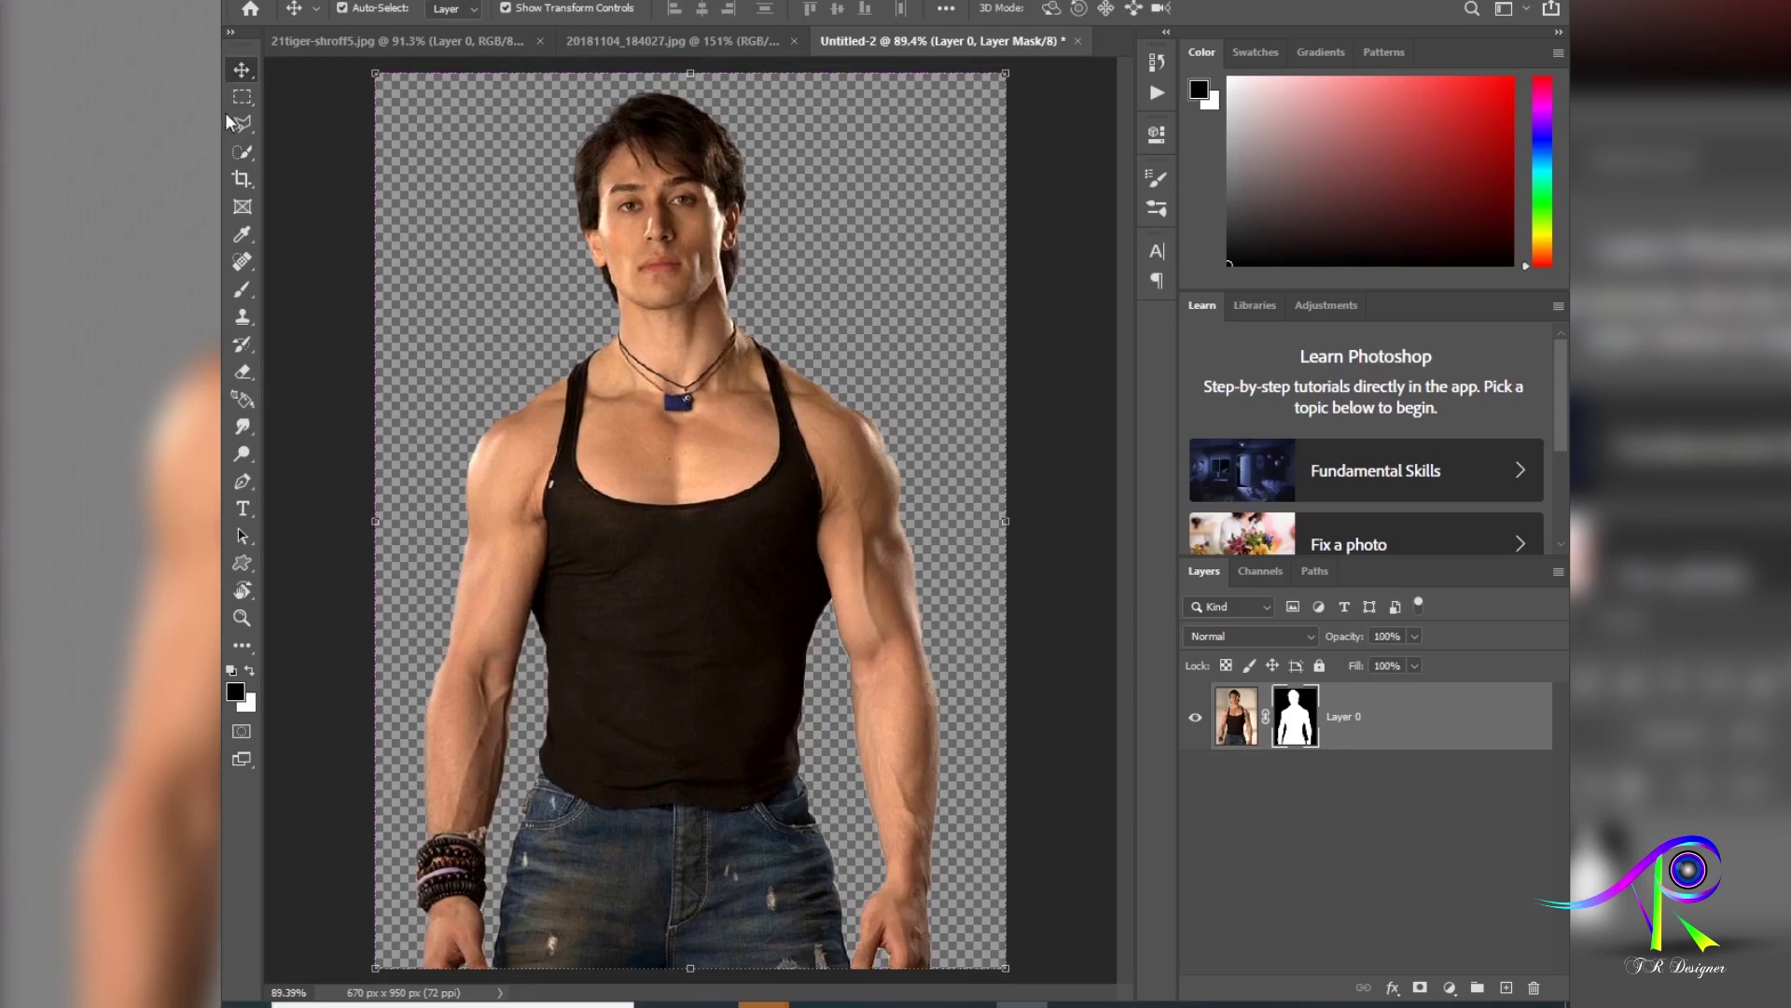
pyautogui.click(244, 151)
pyautogui.rightClick(246, 153)
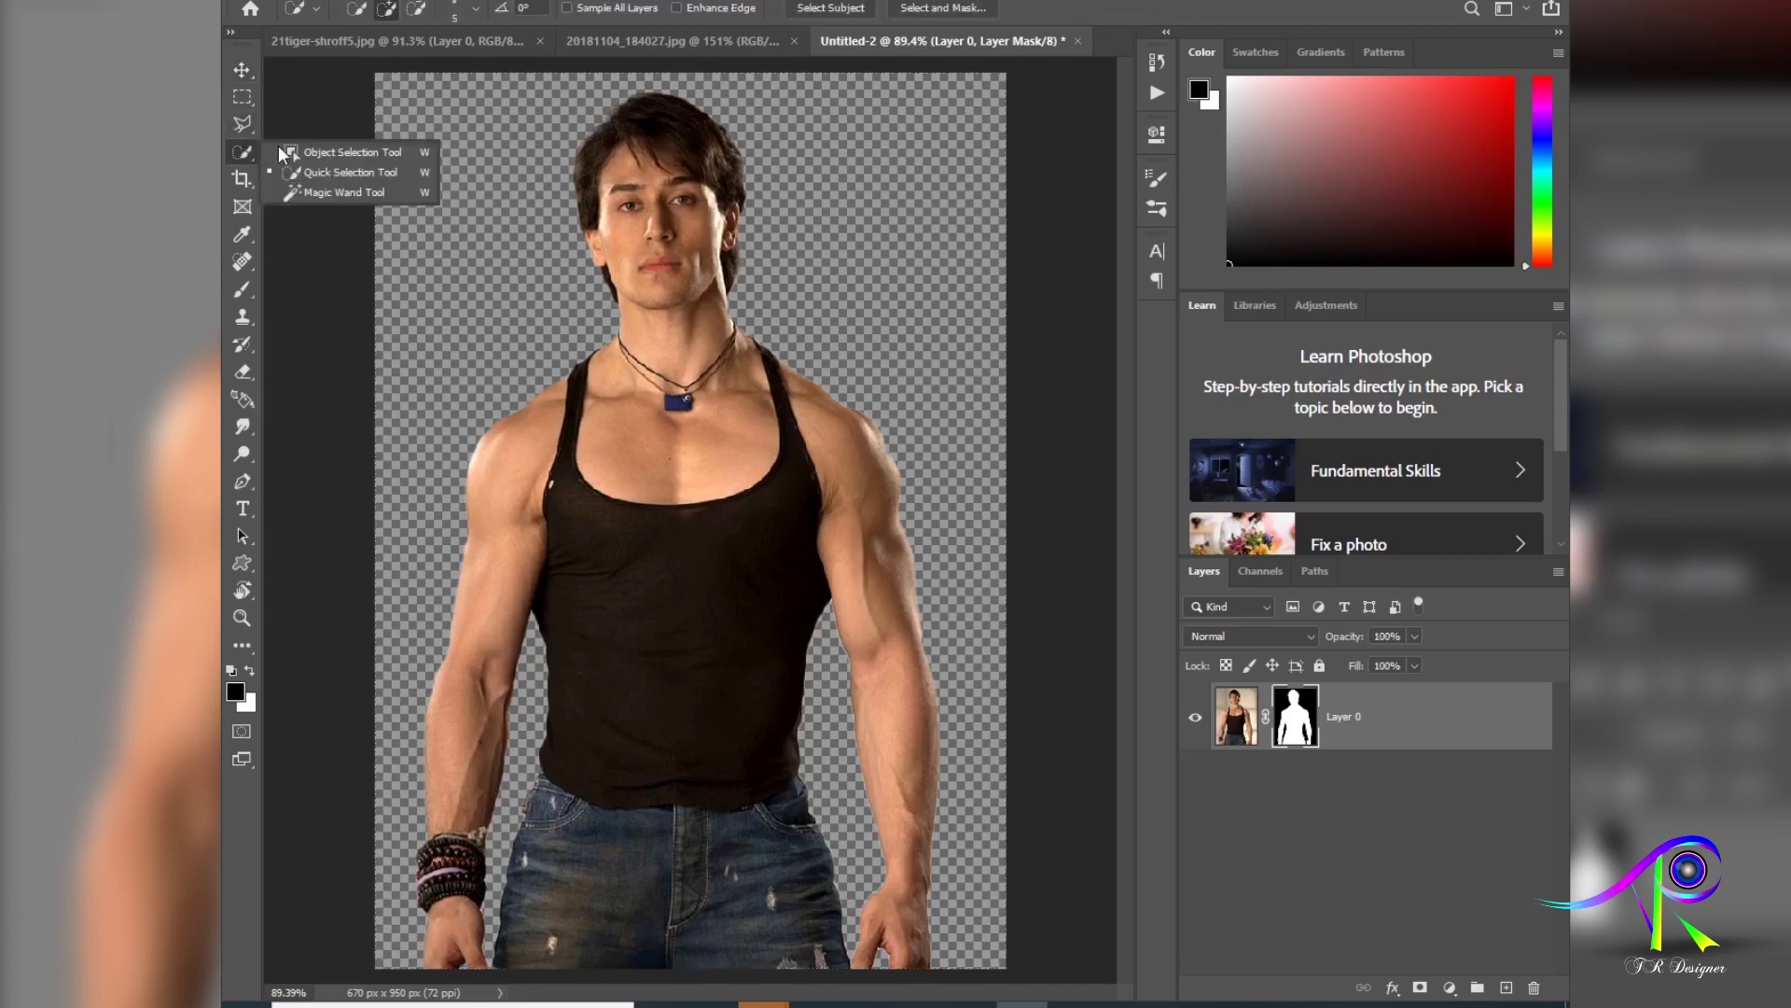
pyautogui.click(242, 70)
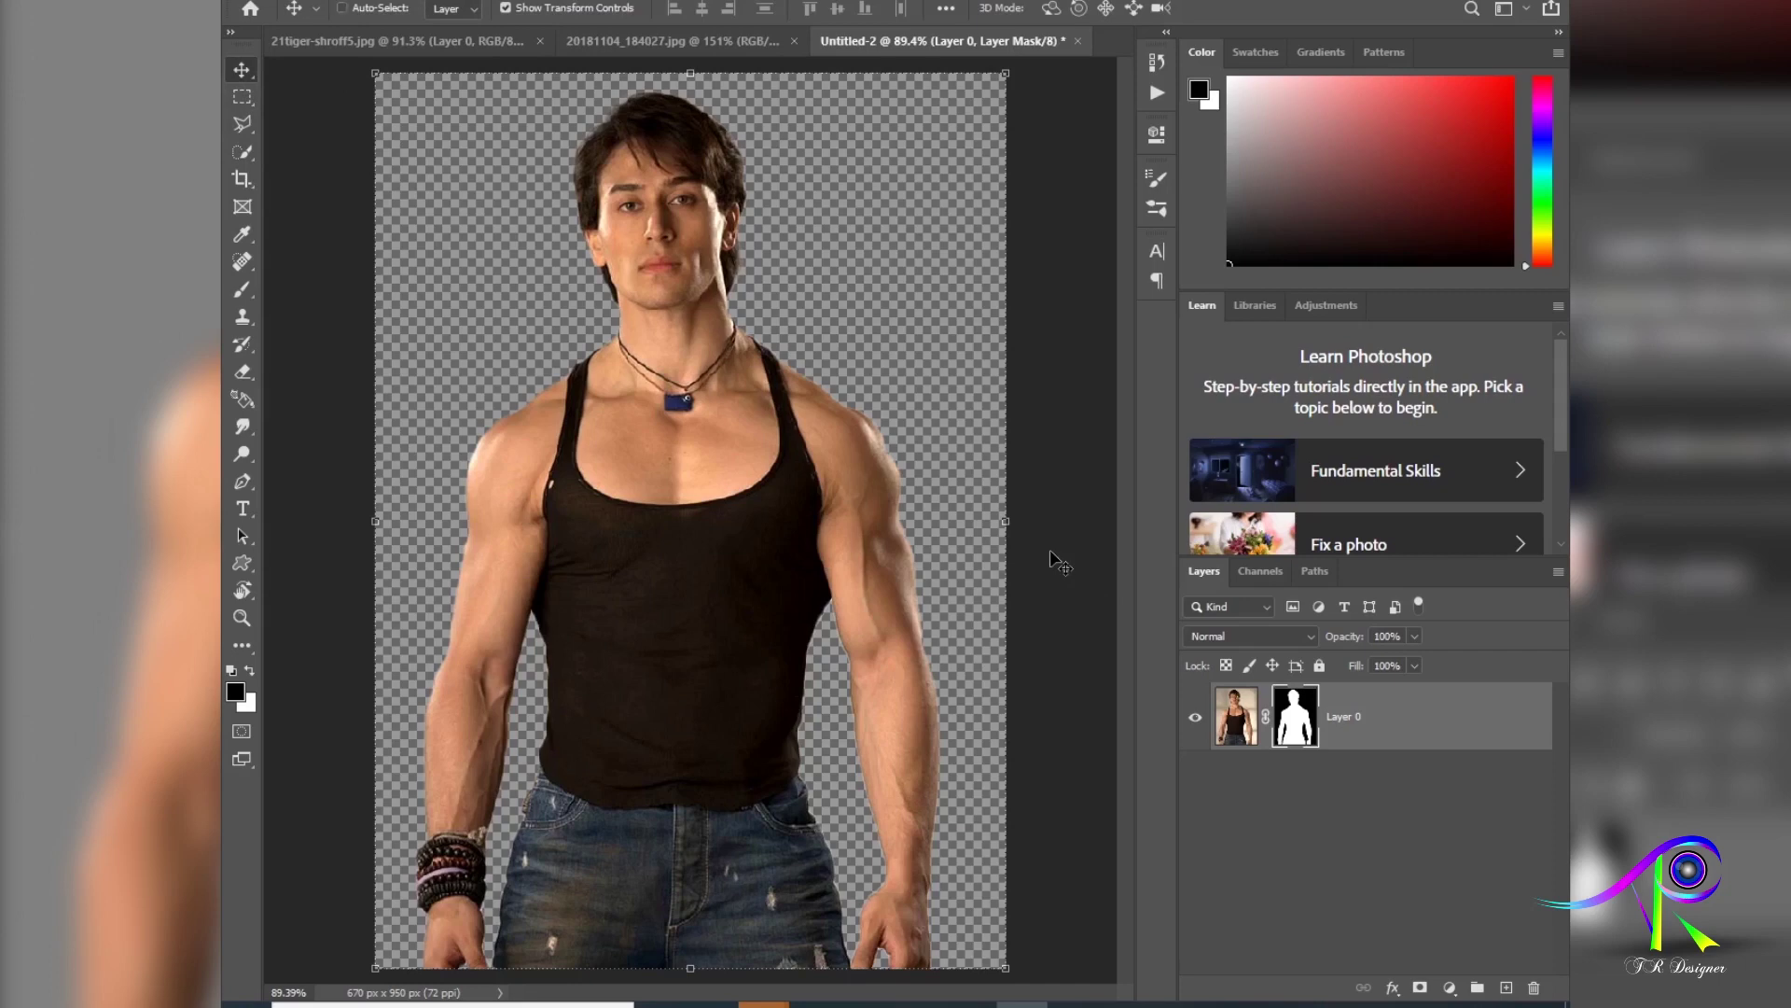
pyautogui.click(242, 481)
pyautogui.click(653, 41)
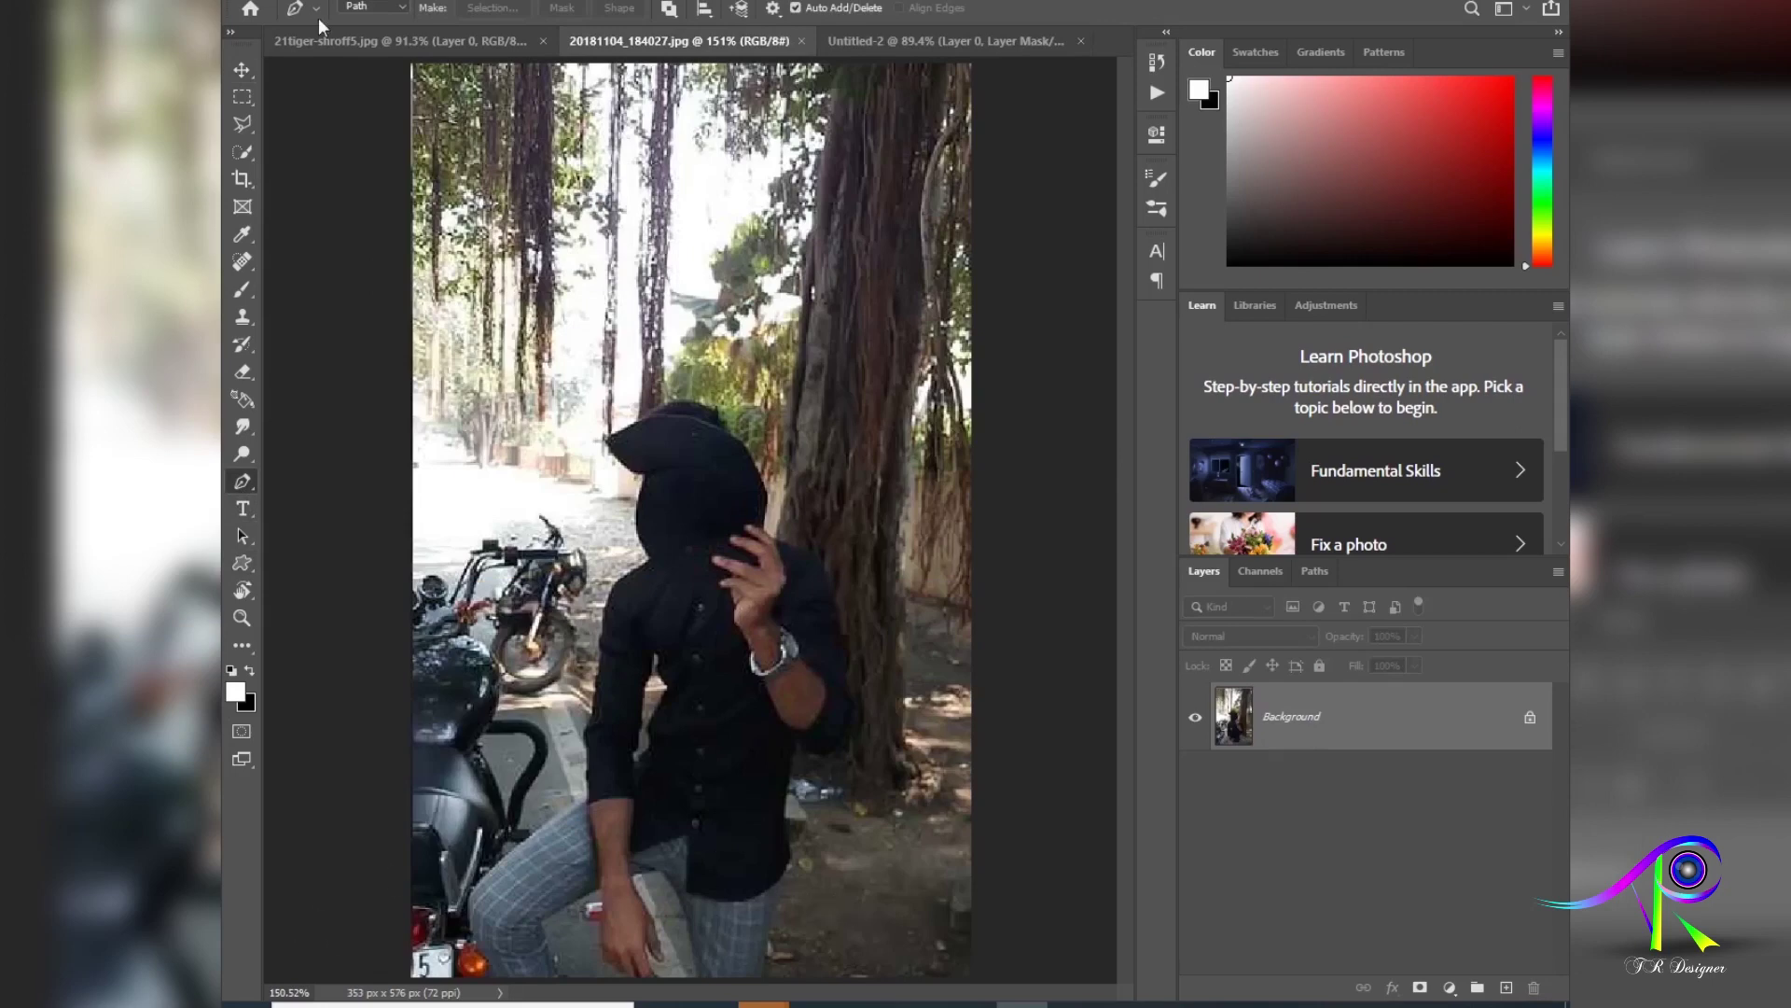
pyautogui.click(242, 70)
pyautogui.click(894, 41)
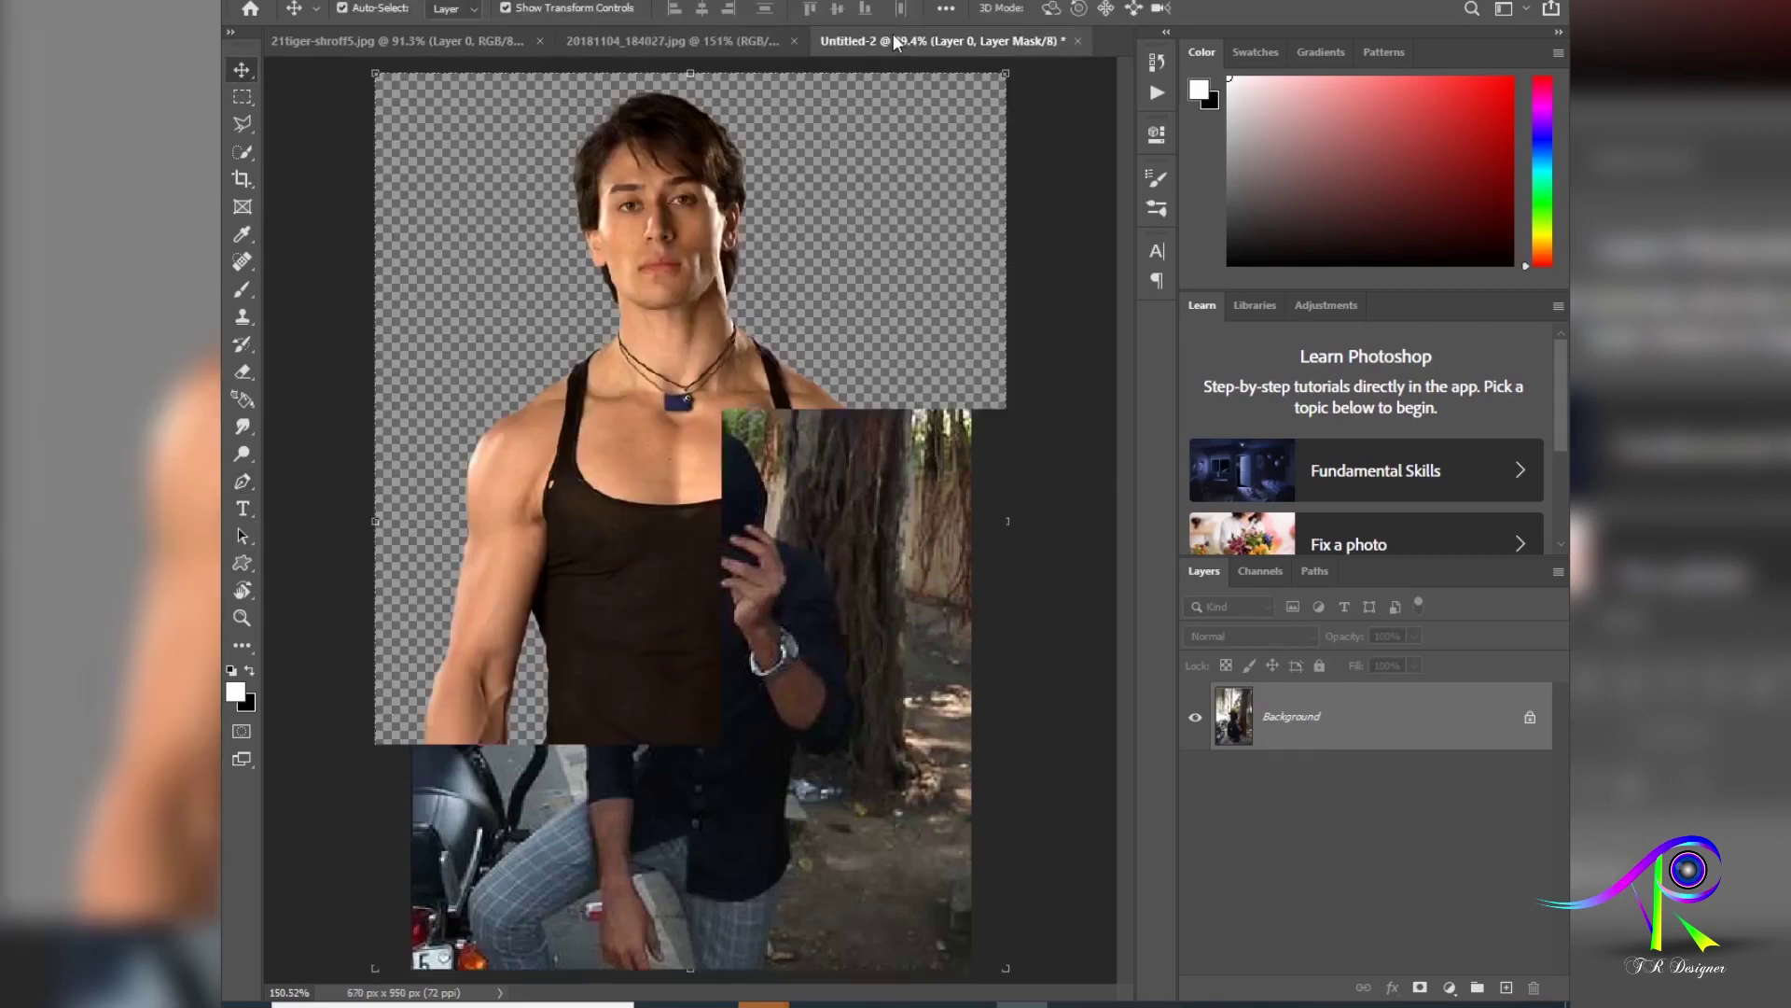